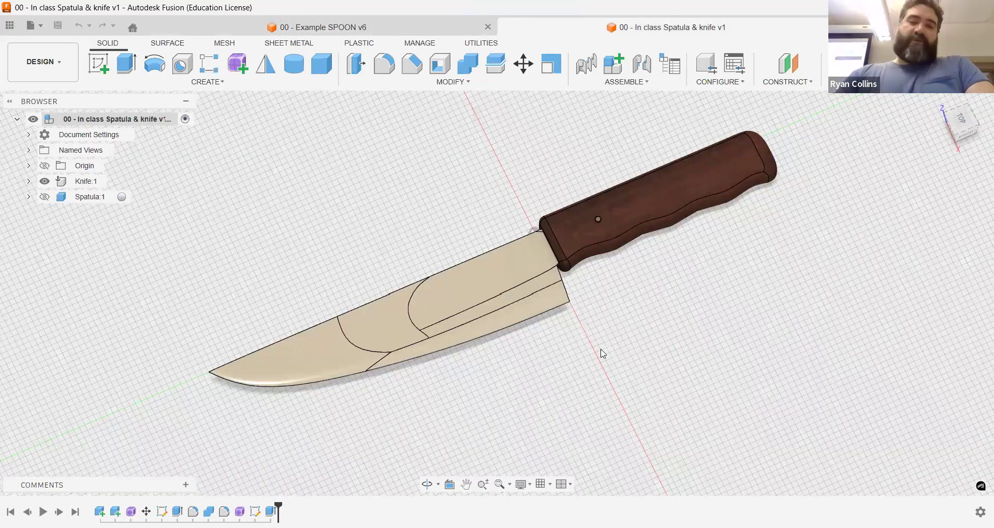
shift+middle_drag(599, 350, 621, 306)
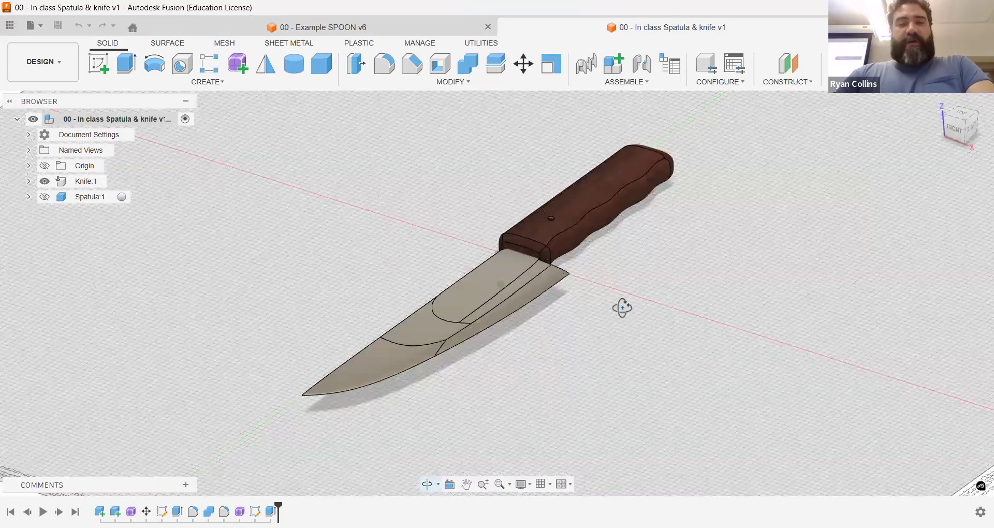
scroll(624, 312, up, 1)
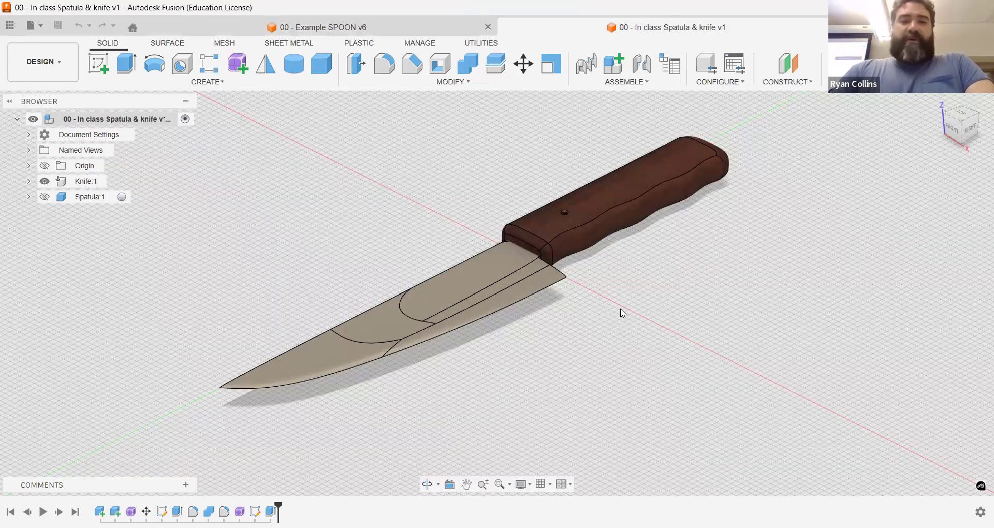
shift+middle_drag(688, 283, 672, 294)
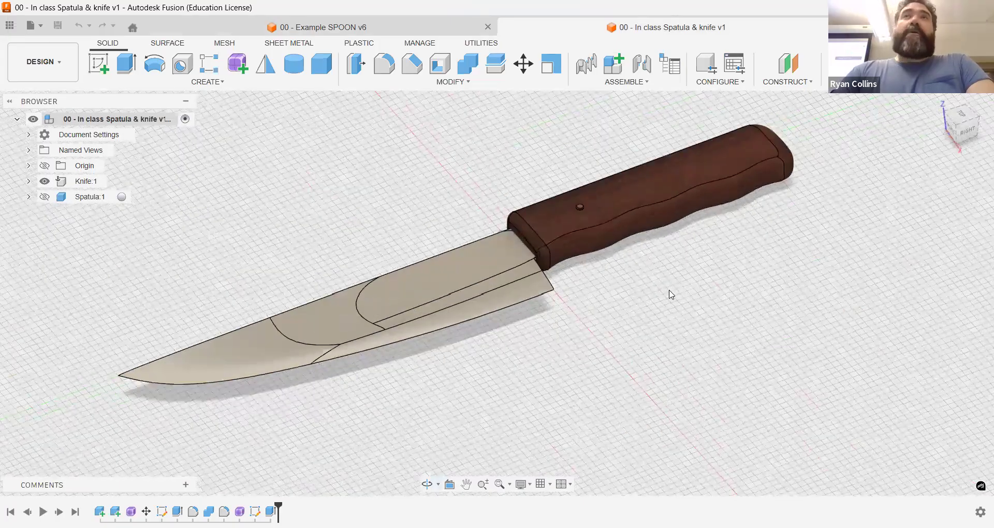
shift+middle_drag(582, 324, 570, 351)
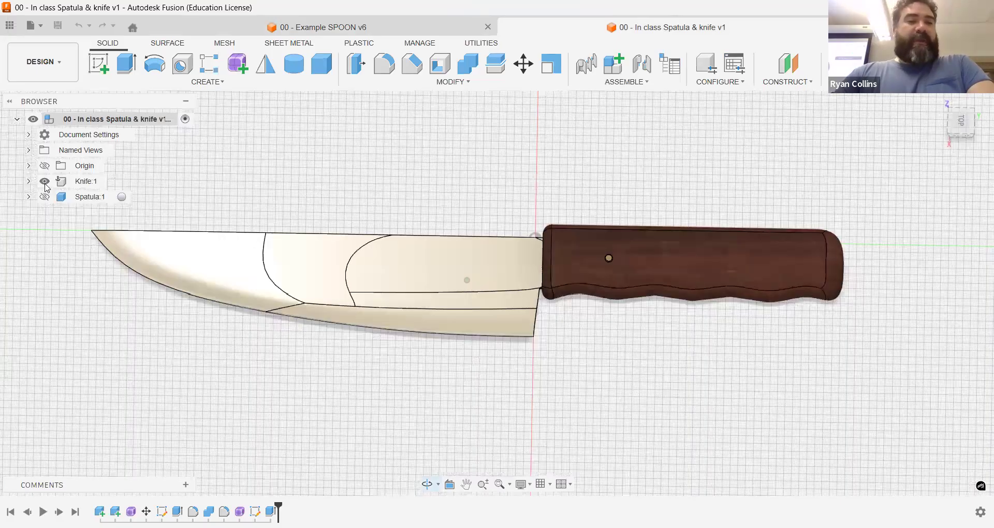
Step: Hide the Knife component and show the Spatula component
click(44, 182)
click(45, 197)
scroll(723, 299, down, 5)
shift+middle_drag(724, 297, 732, 275)
scroll(737, 265, up, 5)
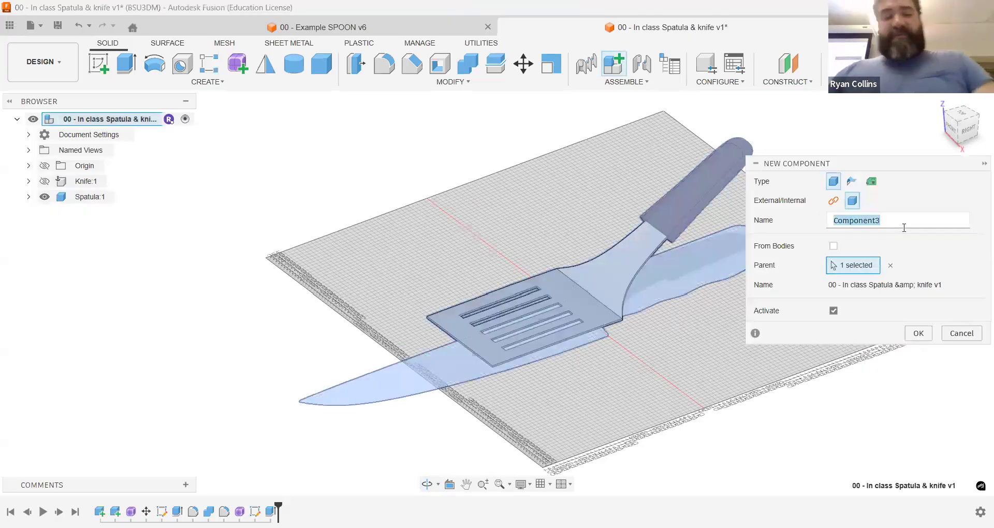
Step: Create a new internal component named Kitchen Knife and make it active
text(Kitchen Knif)
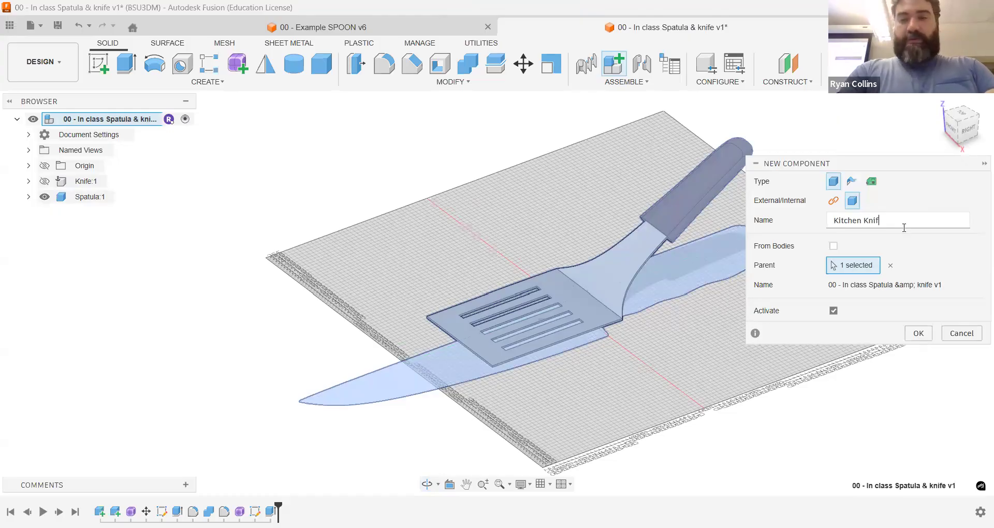
text(e)
key(Return)
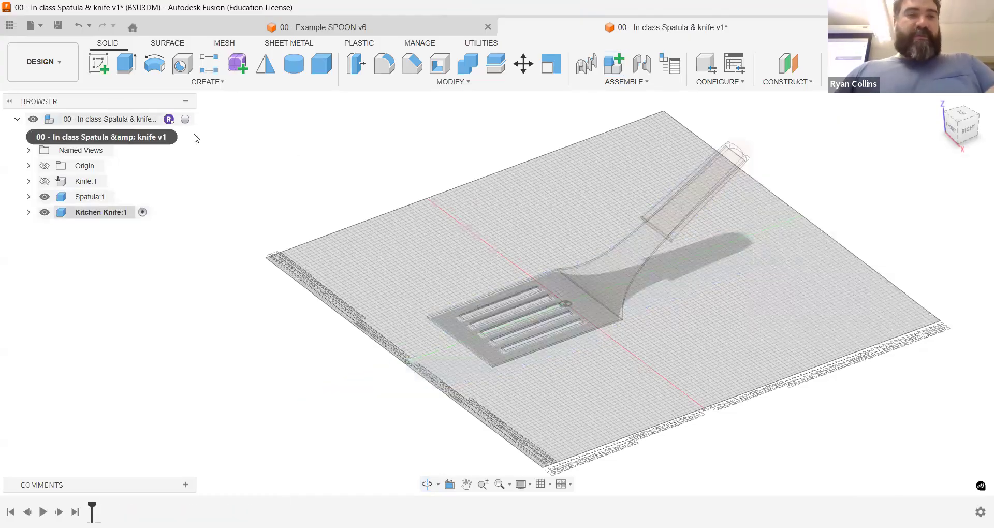
Step: Reactivate the top-level component and add a new internal component named Spatula under it without activating it
click(185, 119)
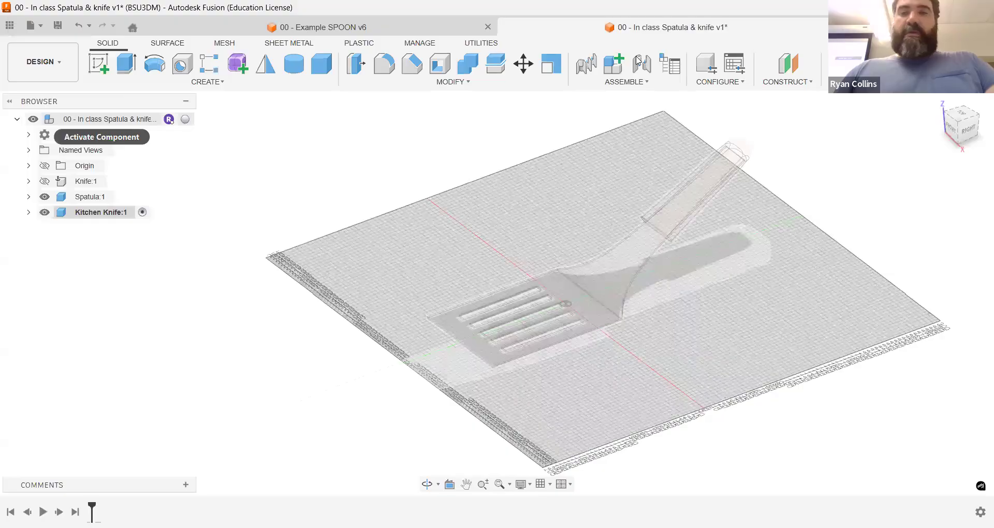
click(618, 62)
click(833, 311)
double_click(875, 214)
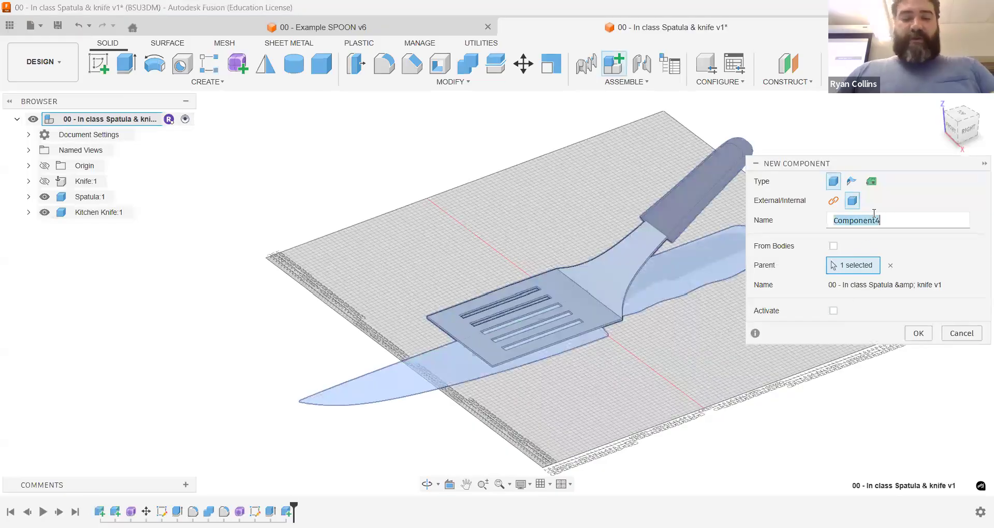
text(Spatula)
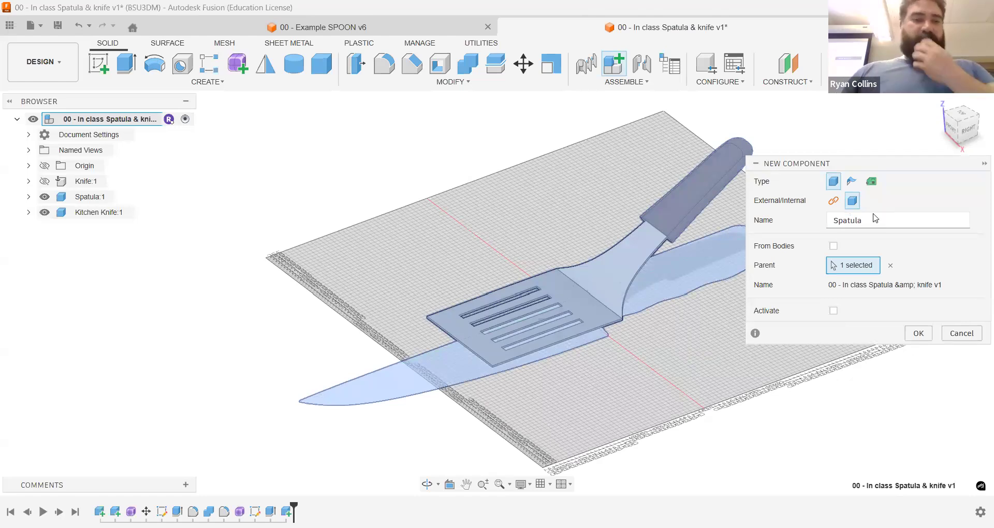
key(Return)
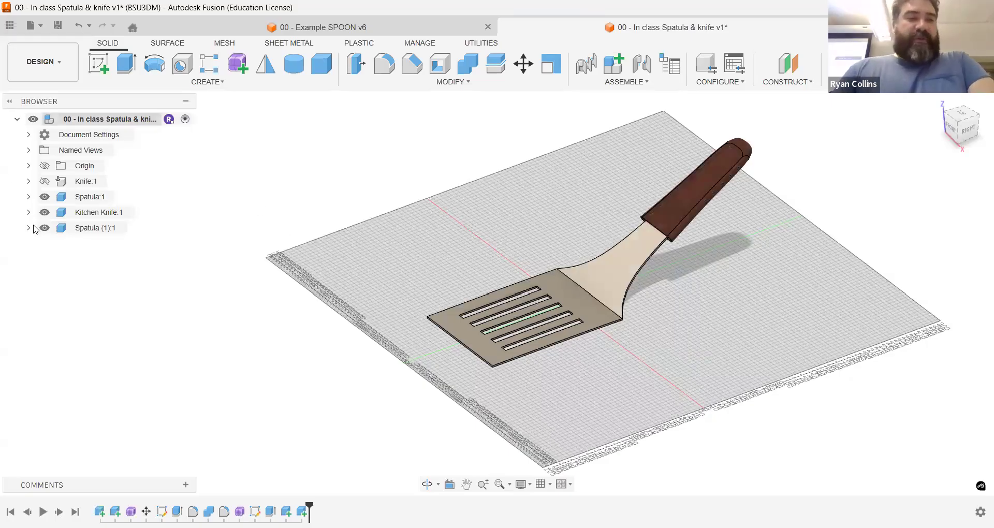
Step: Hide the original Spatula:1 component and activate the Kitchen Knife component
click(54, 199)
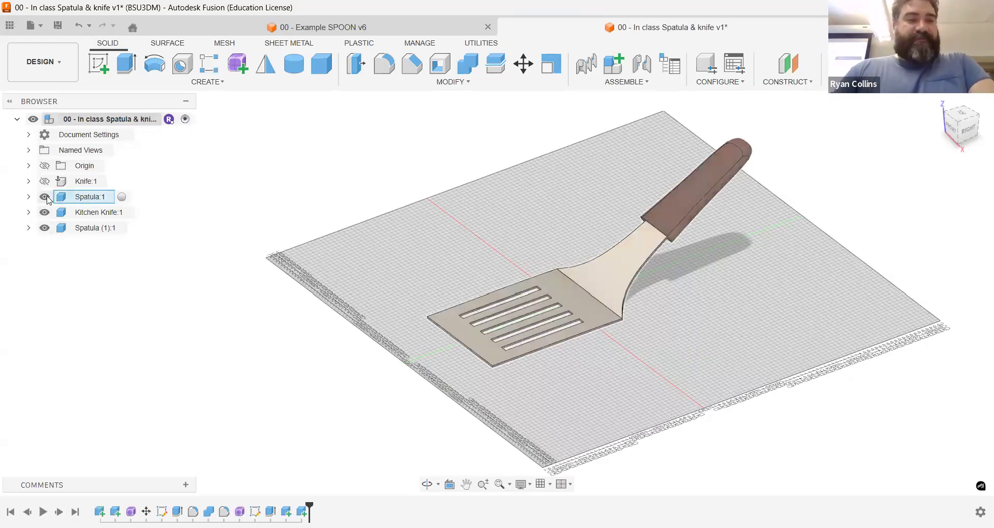
key(v)
click(104, 212)
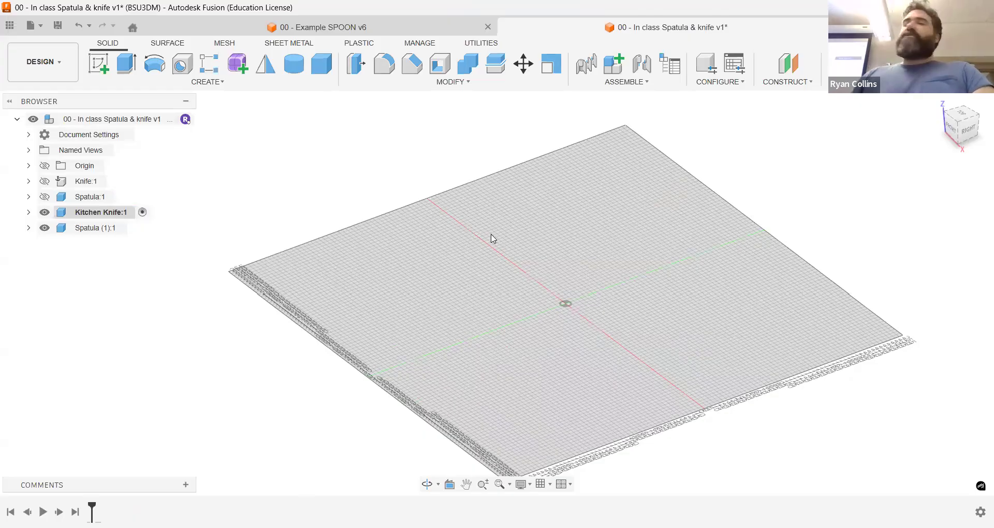
Step: Create a form in Kitchen Knife and start a 2-Point form plane on the horizontal origin plane, seen from the top
click(238, 63)
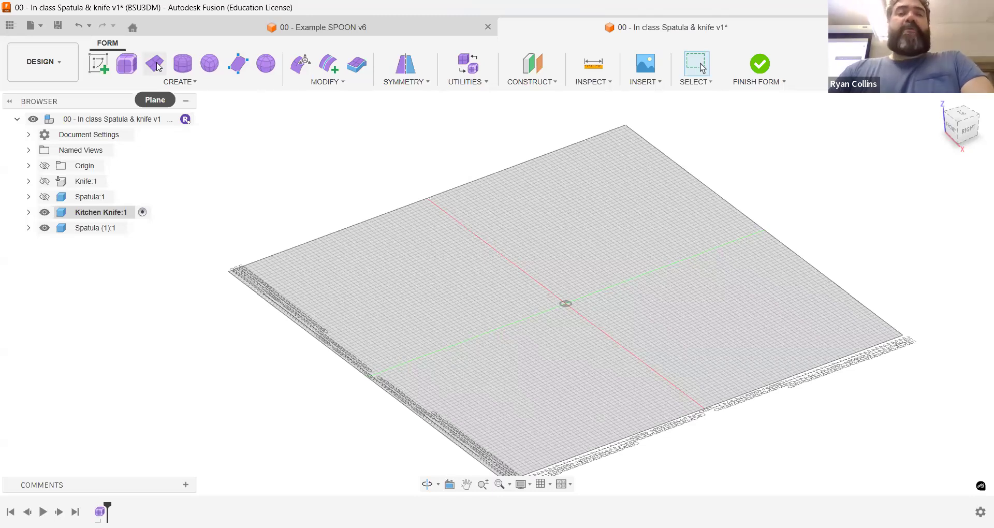
click(157, 66)
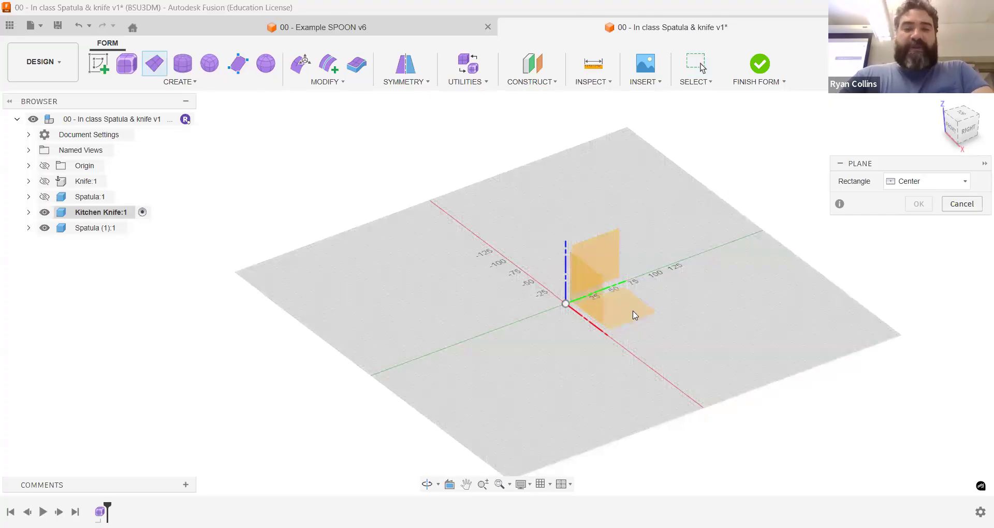
click(646, 288)
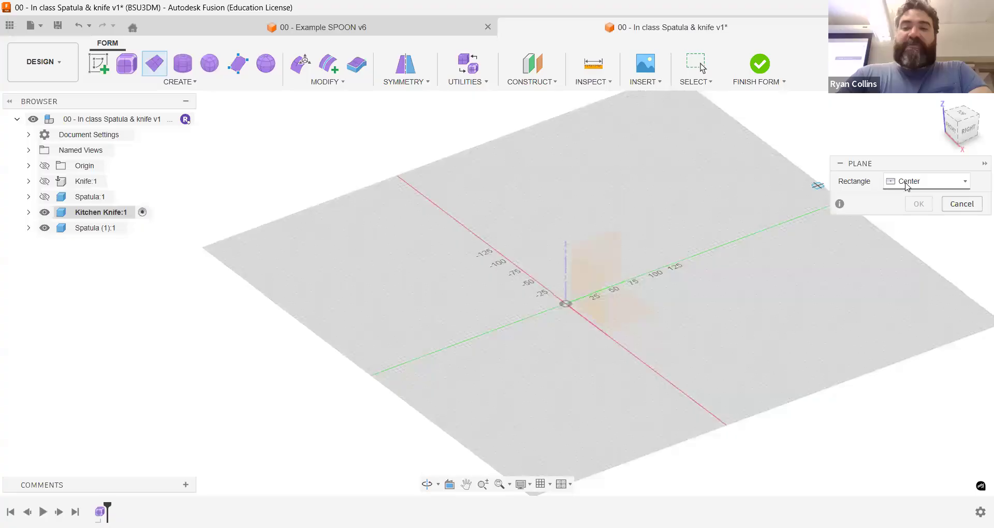
click(906, 182)
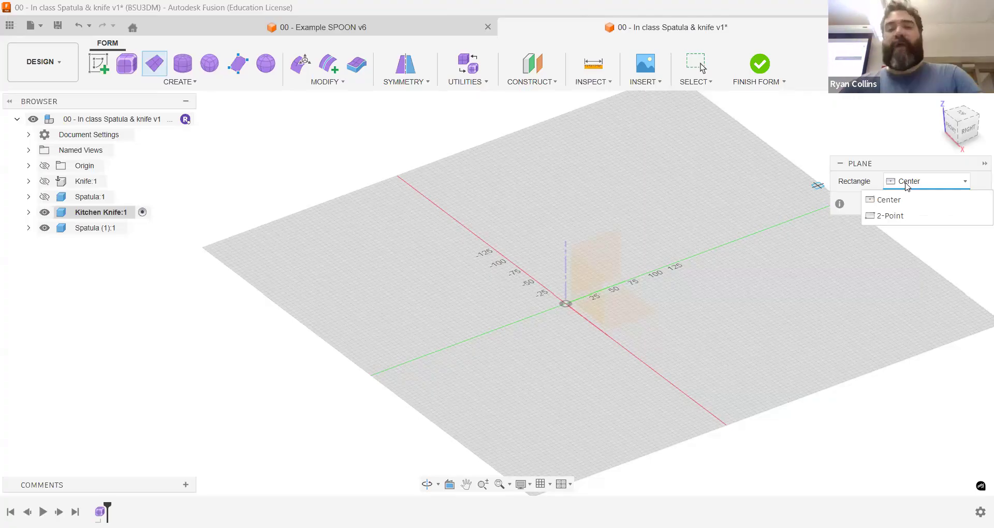
click(889, 216)
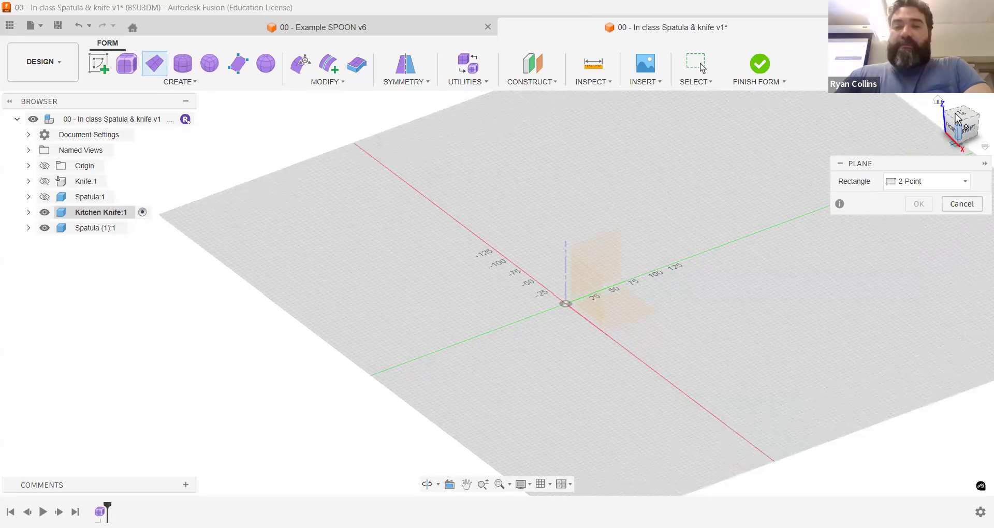
click(567, 289)
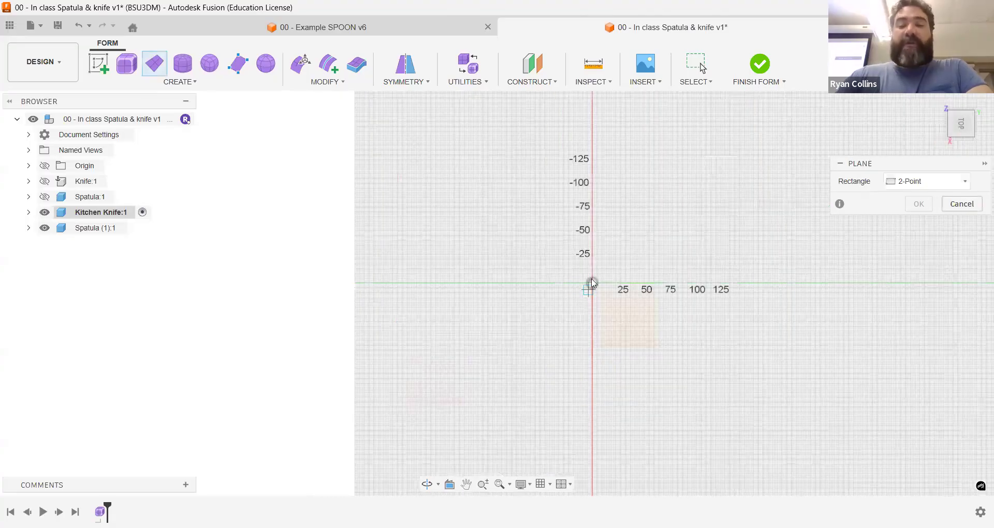
Step: Draw the form plane from a corner on the green axis, 200 mm along the axis and 60 mm across
click(751, 282)
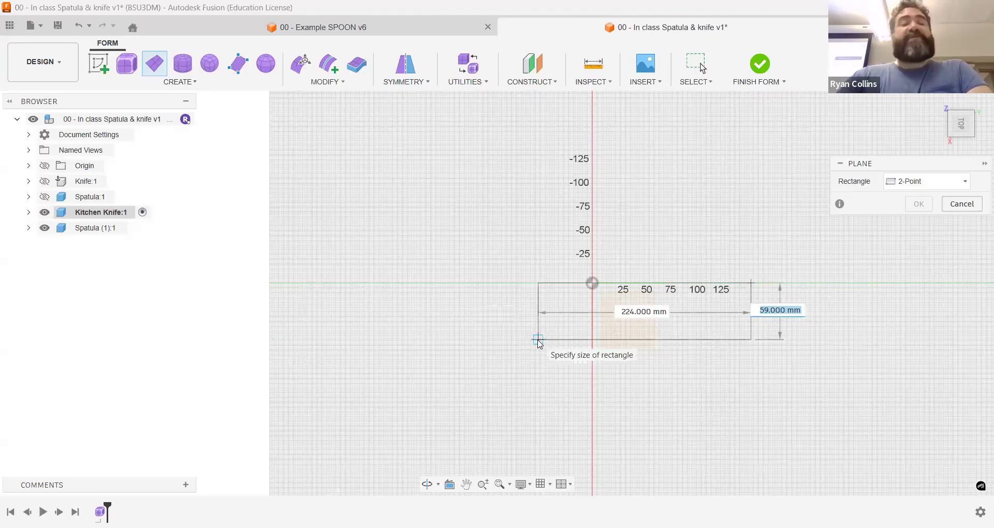
text(200)
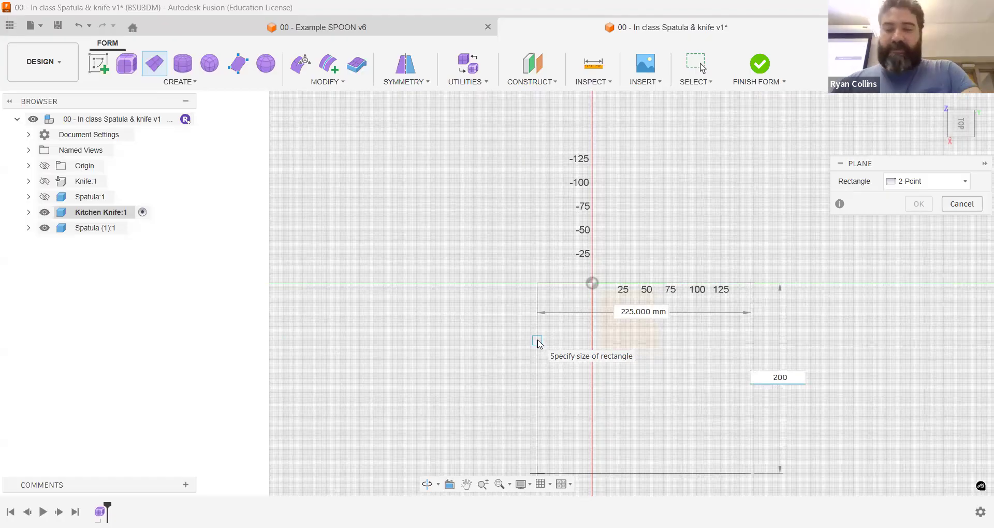
key(Tab)
text(200)
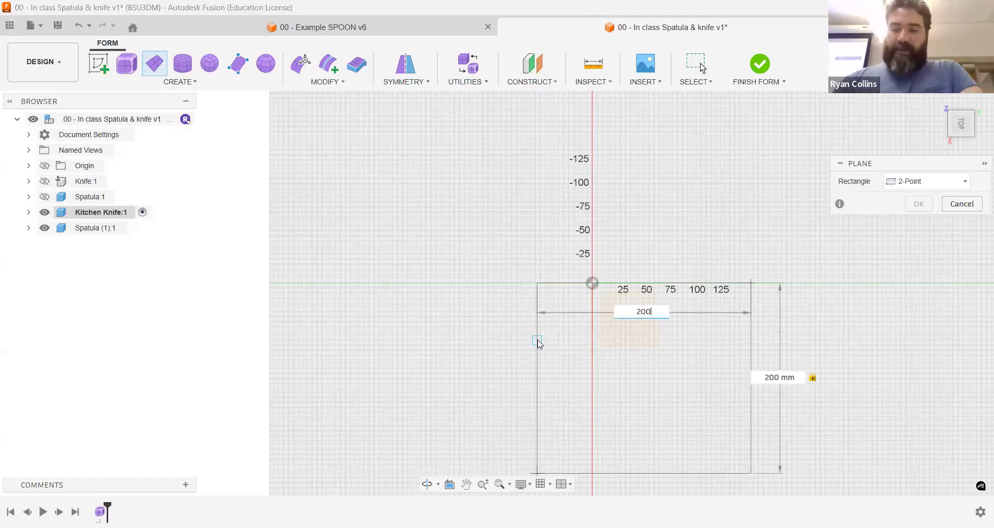
key(Tab)
text(60)
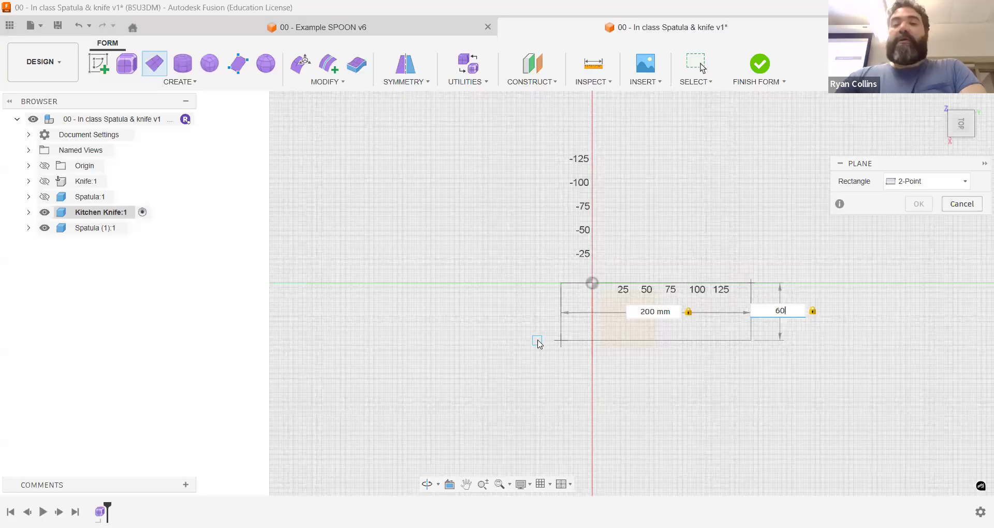
key(Return)
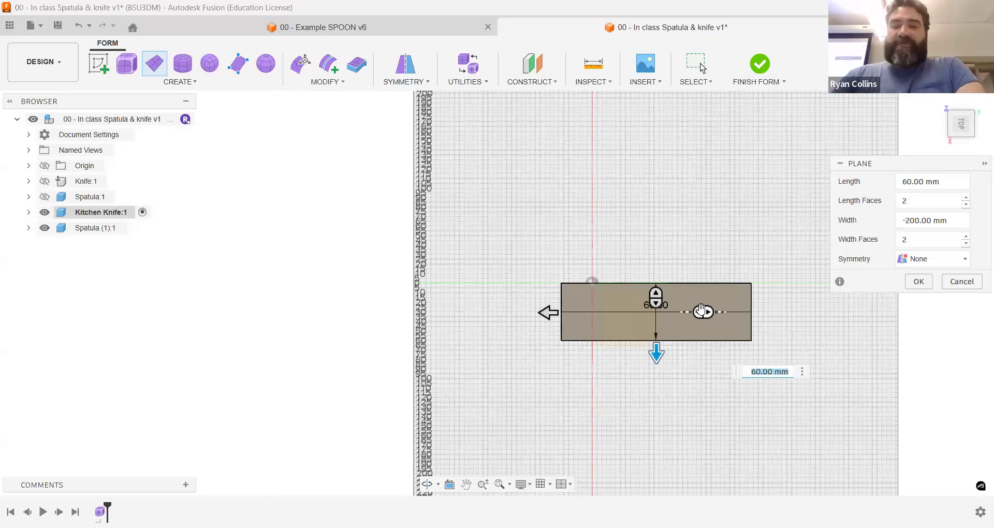
Step: Divide the form plane into 4 width faces and 3 length faces and finish creating it
mouse_move(701, 312)
mouse_down()
mouse_move(673, 313)
mouse_move(716, 312)
mouse_up()
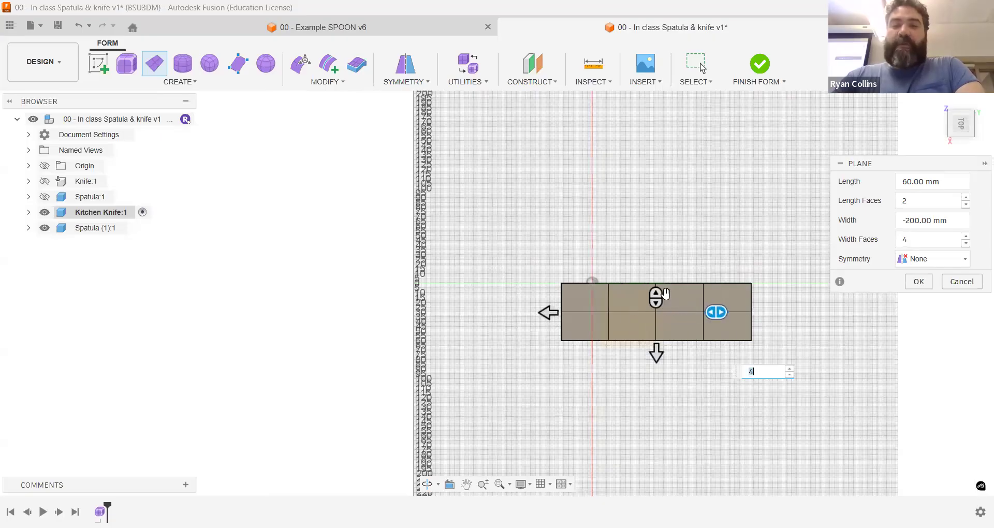
drag(656, 296, 656, 293)
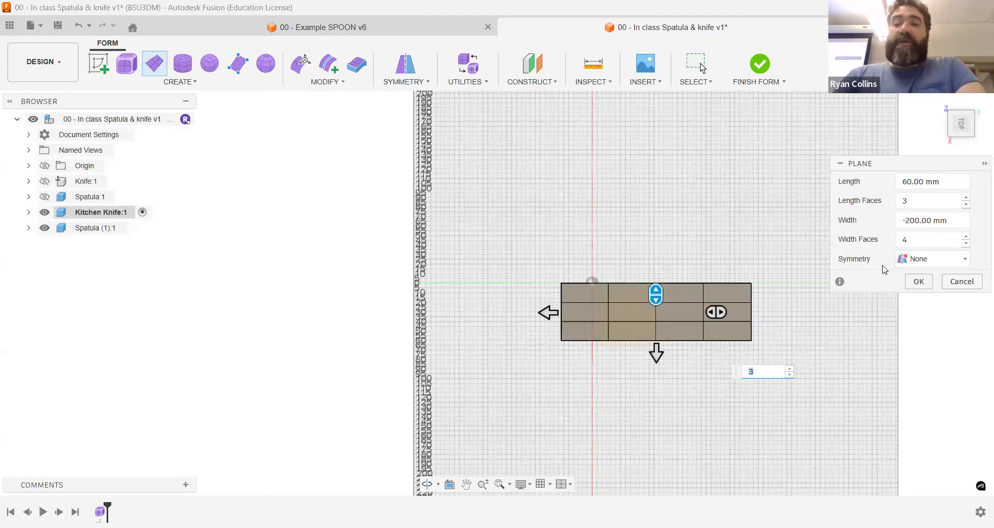
click(918, 282)
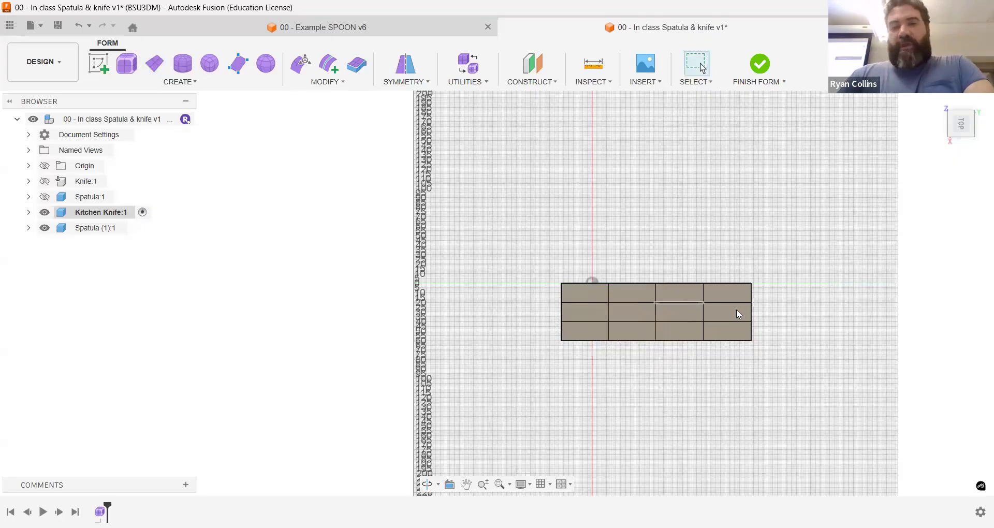
Step: Briefly show the Knife component over the form plane to compare them, and hide it again
scroll(751, 314, up, 1)
scroll(693, 263, up, 1)
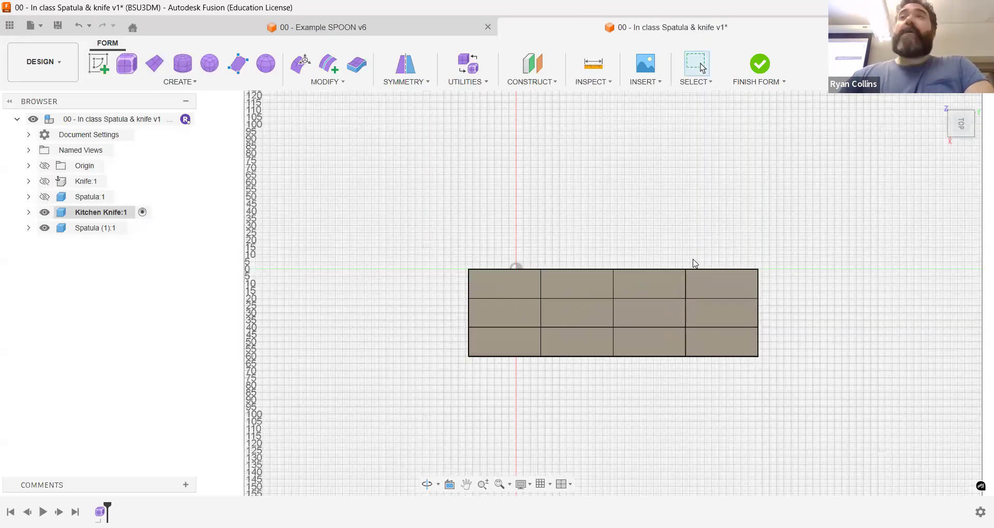
scroll(695, 263, down, 1)
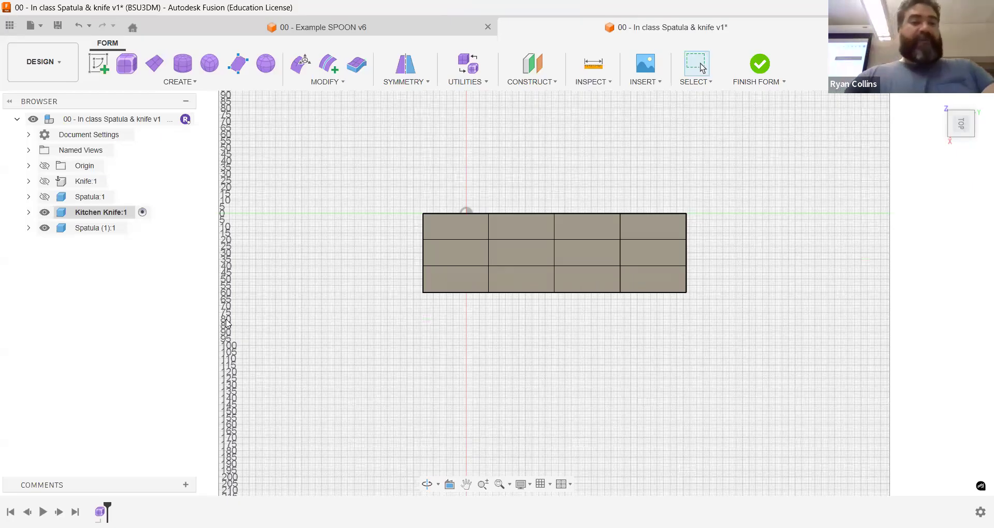
click(46, 182)
click(45, 182)
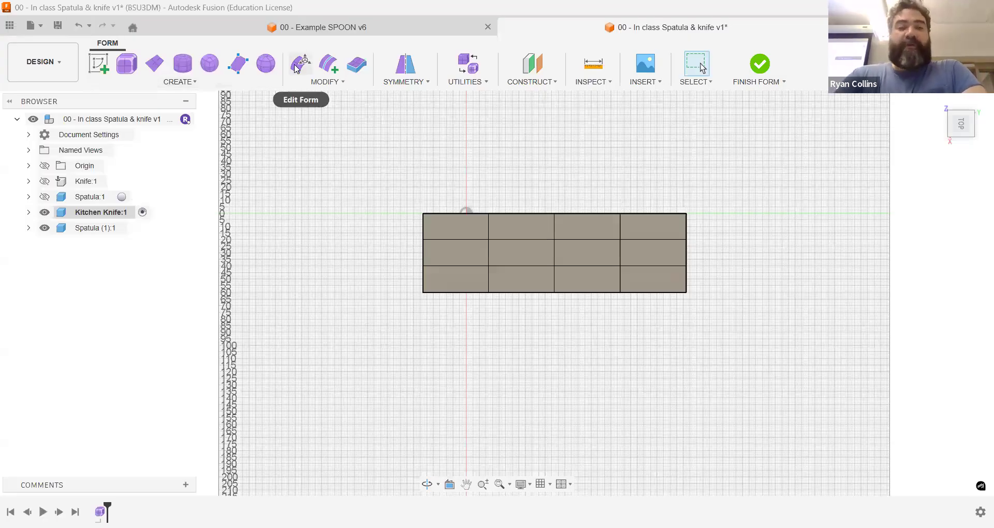
Step: Start Edit Form with only edges selectable and select the two upper edges at the form plane's handle end
click(297, 69)
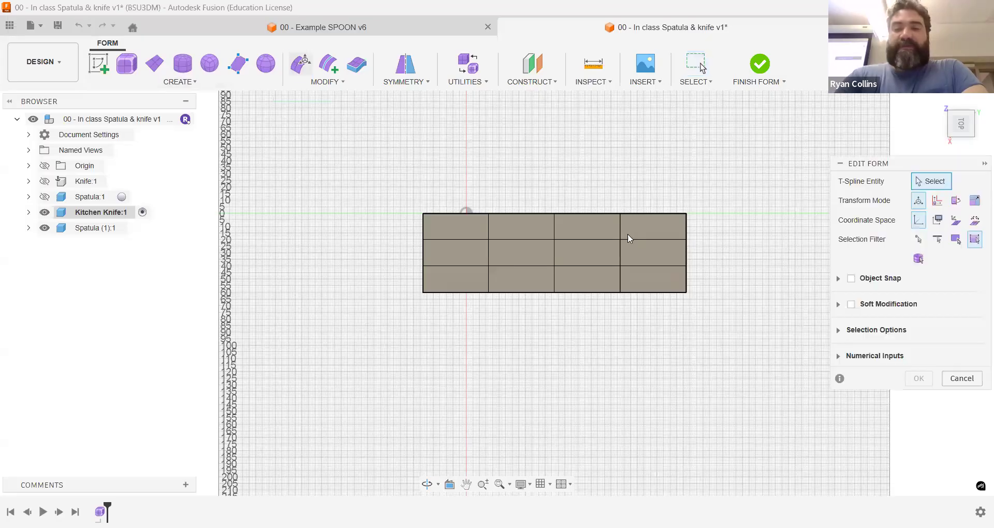
middle_drag(768, 226, 619, 213)
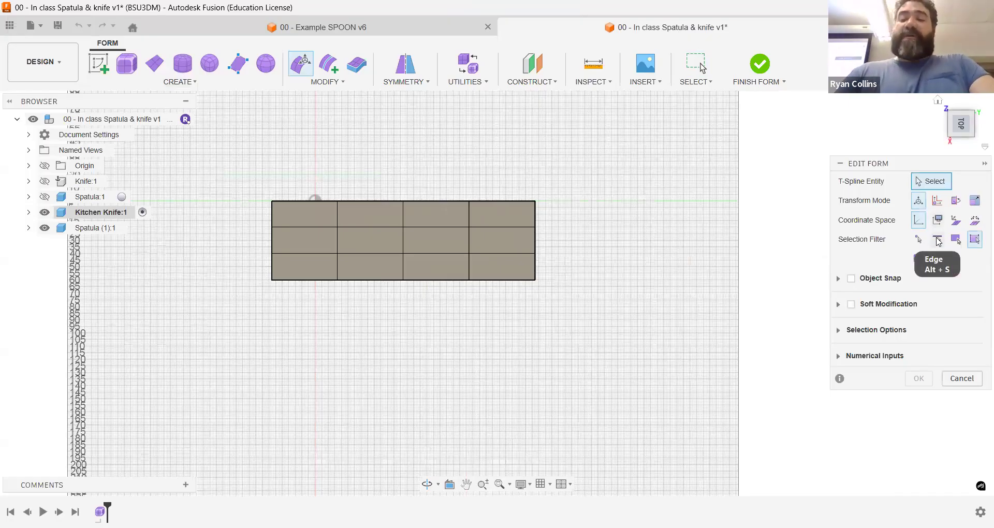
click(938, 242)
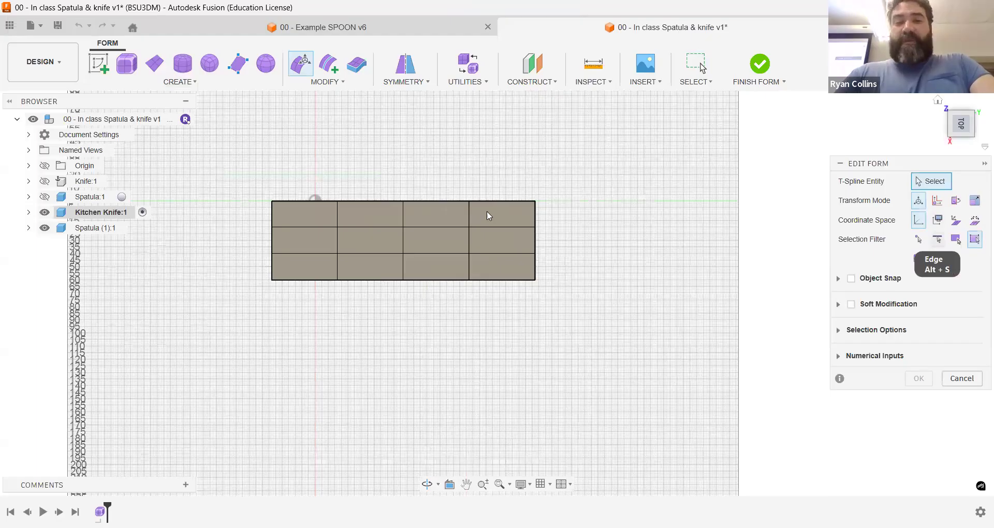
double_click(540, 248)
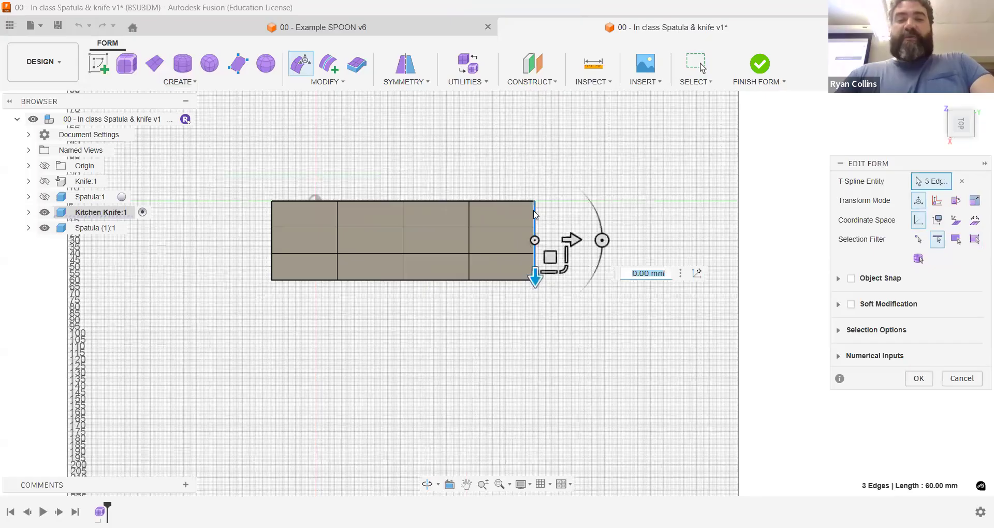
click(535, 214)
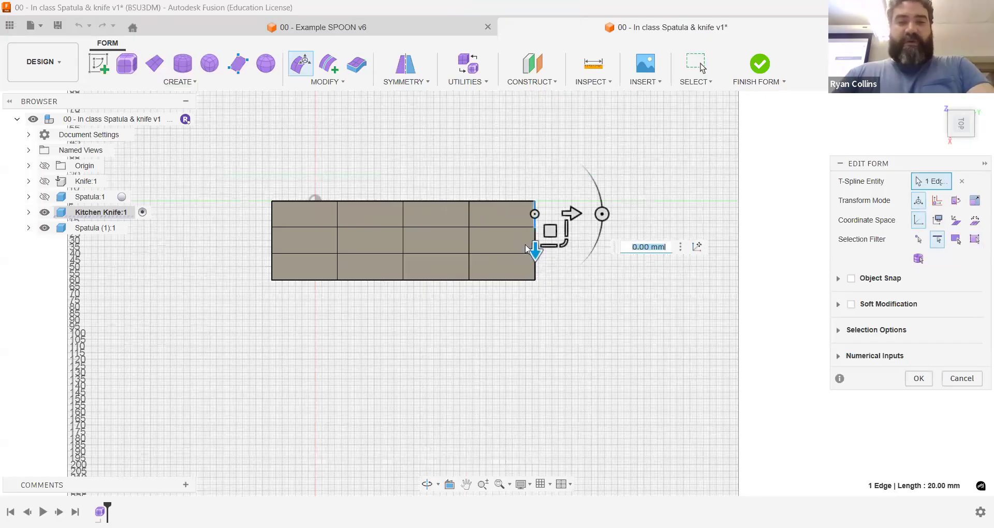
shift+click(526, 249)
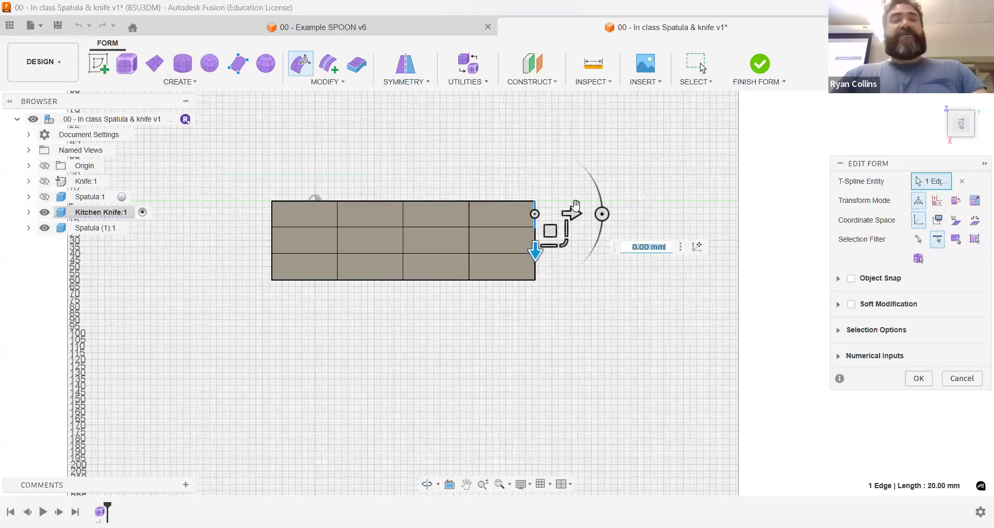
scroll(565, 210, up, 2)
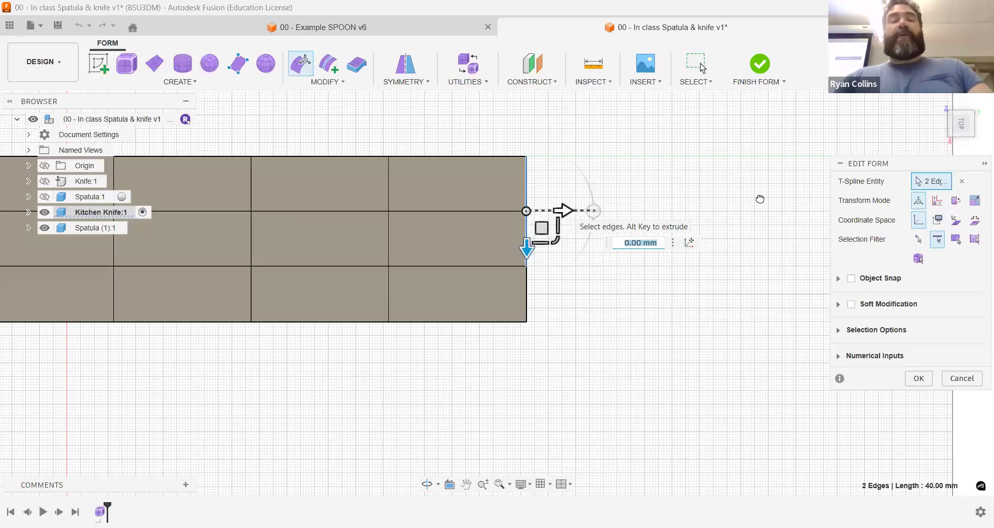
Step: Try moving the two selected end edges 70 mm outward without extruding, and undo the move
text(70)
key(Return)
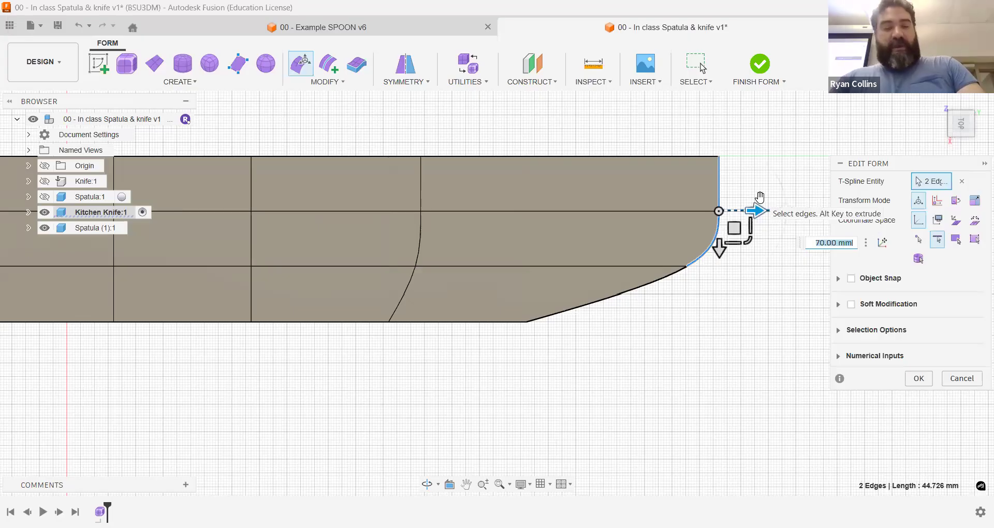
key(ctrl+z)
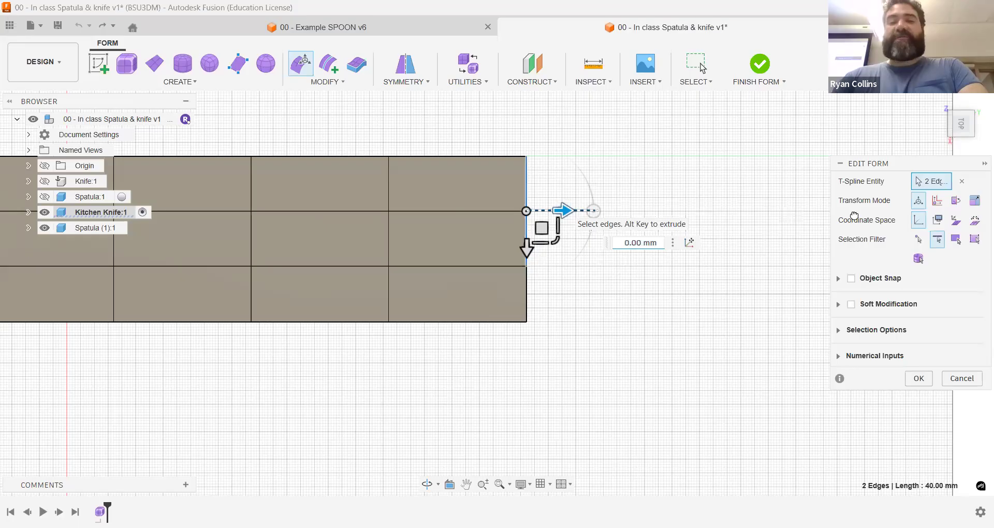
Step: Extrude the two selected edges about 108 mm outward to form the handle, and extend the handle's end slightly further
key(ctrl+y)
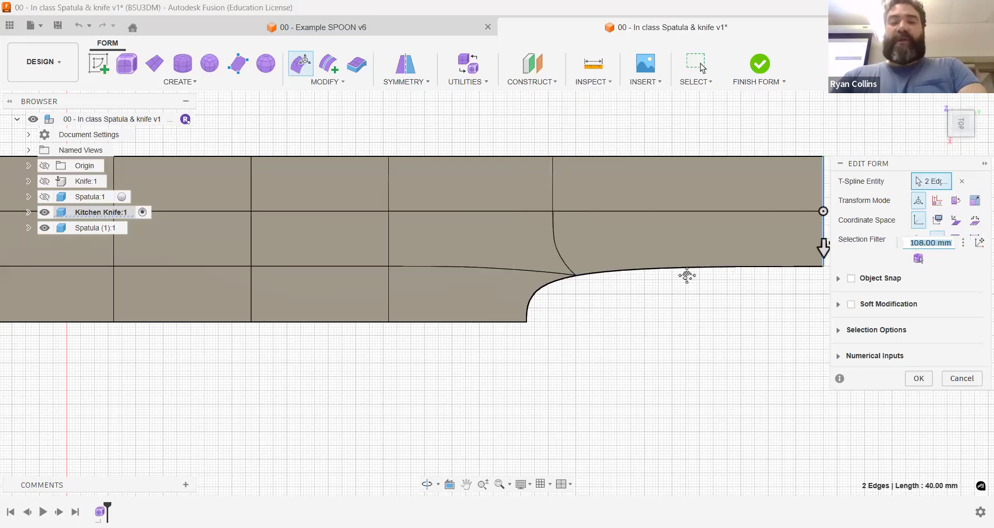
scroll(687, 276, down, 1)
middle_drag(687, 276, 714, 278)
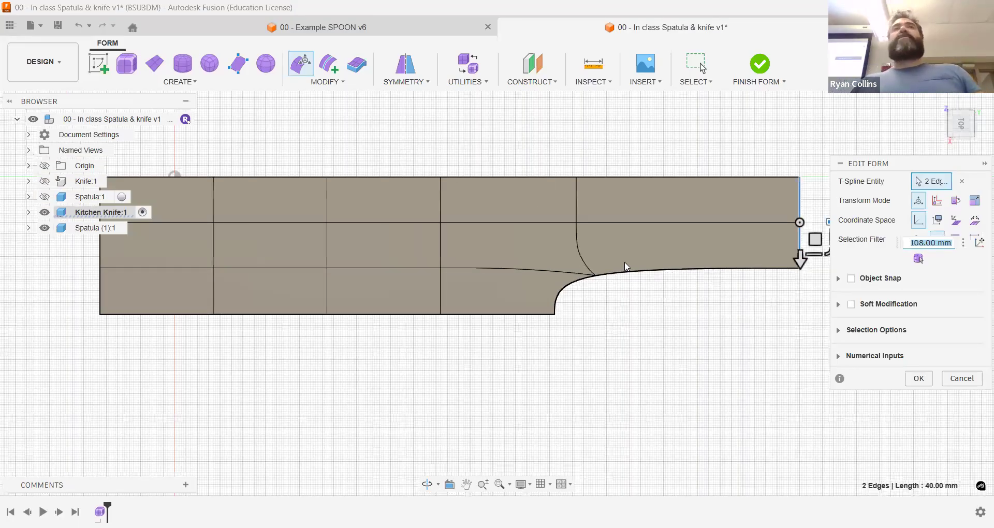
scroll(625, 266, down, 2)
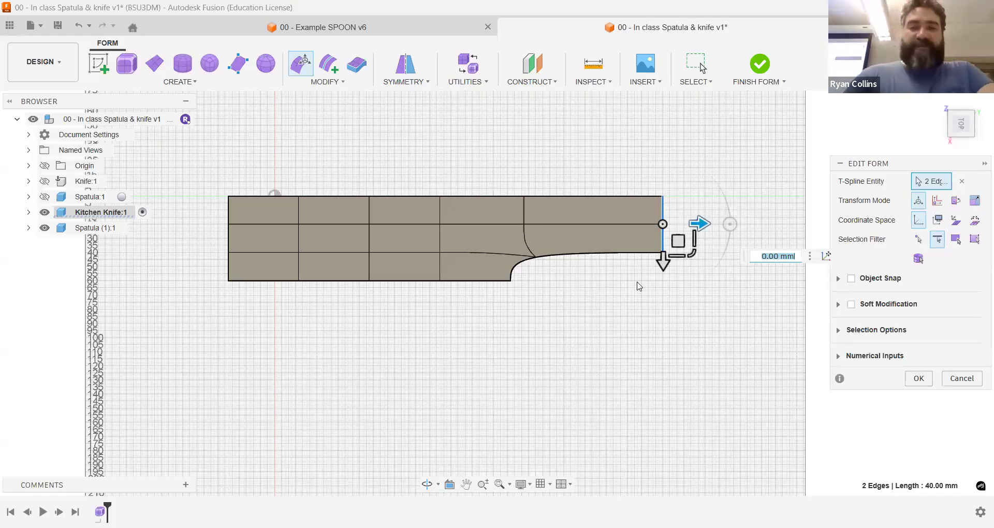
click(703, 223)
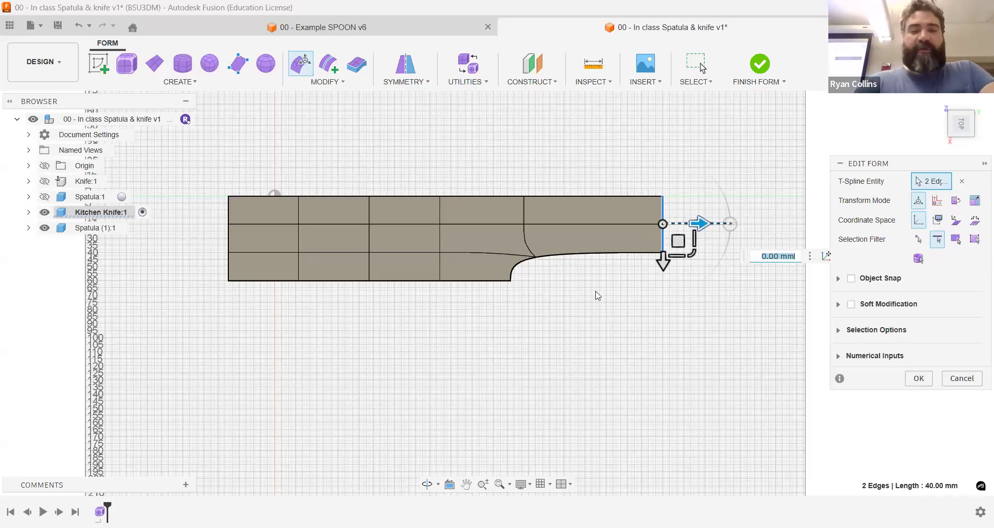
key(ctrl+z)
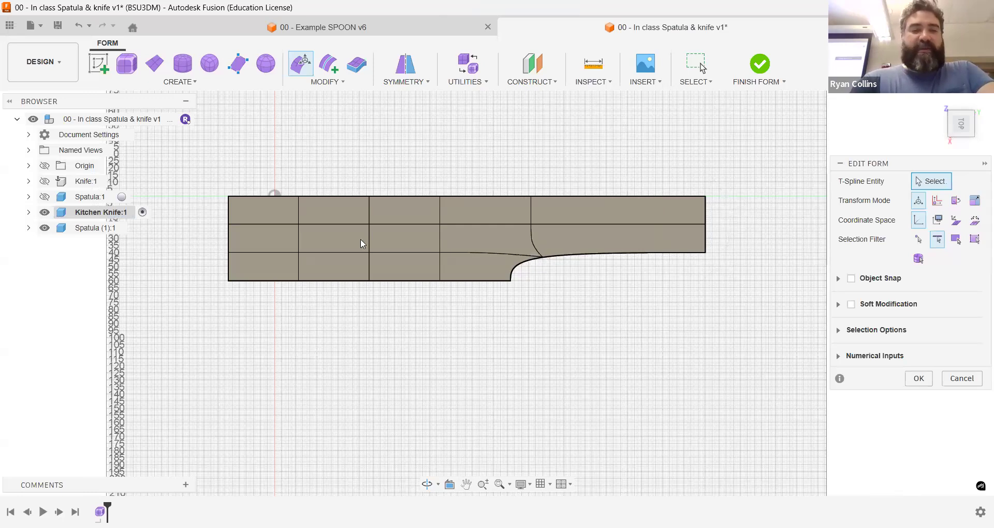
Step: Select the three edges at the blade end, then rotate and shift them by about -10.3 and -40.7 mm into a slanted tip
click(227, 210)
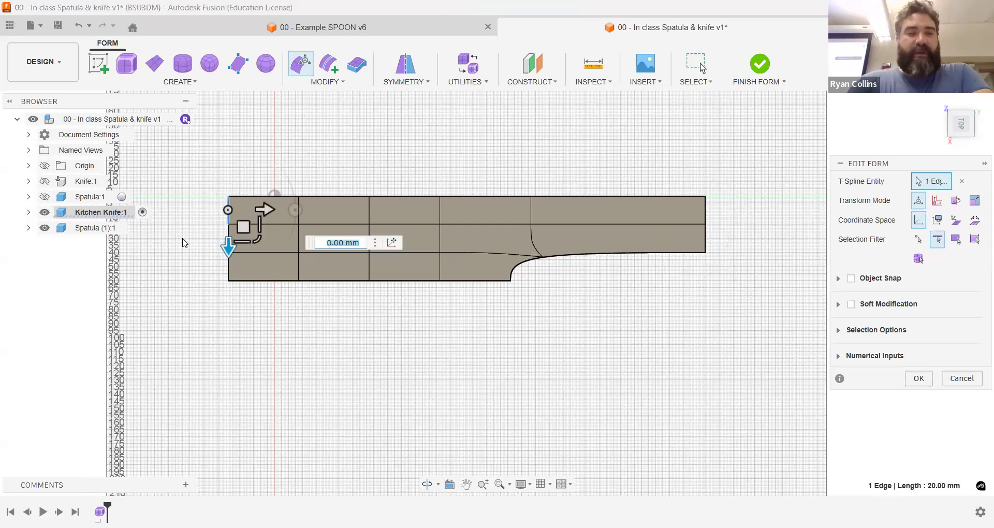
double_click(226, 207)
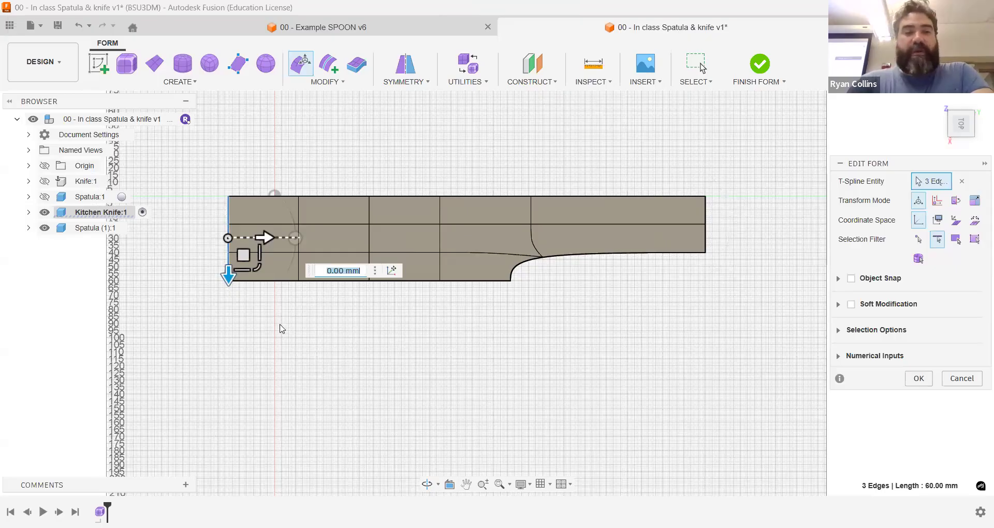
drag(316, 244, 287, 194)
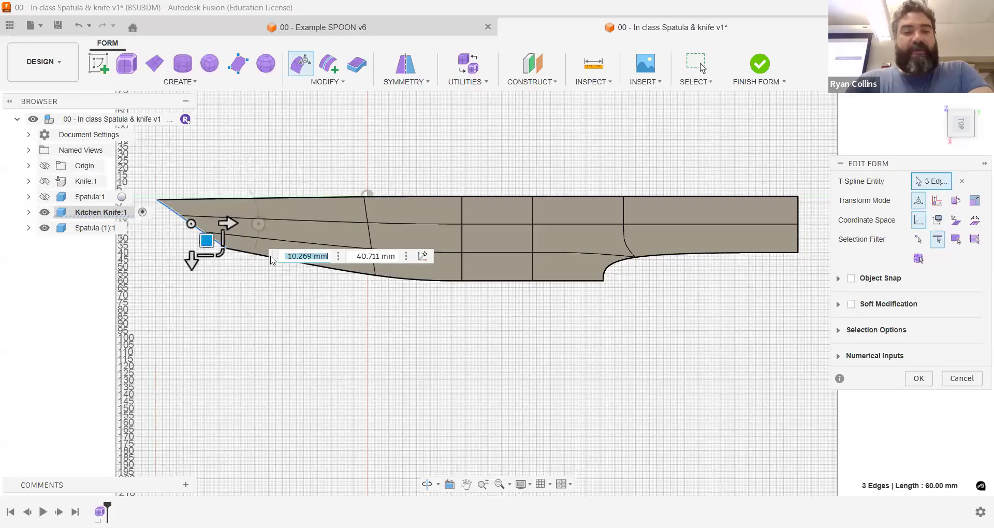
click(444, 292)
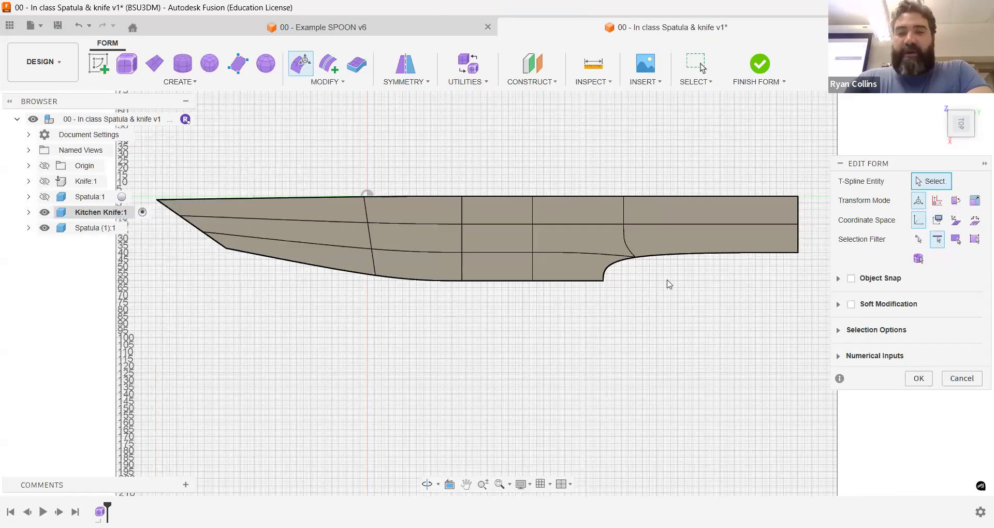
Step: Narrow the handle by moving its two lower vertices 14 mm up toward the spine
click(914, 241)
click(636, 257)
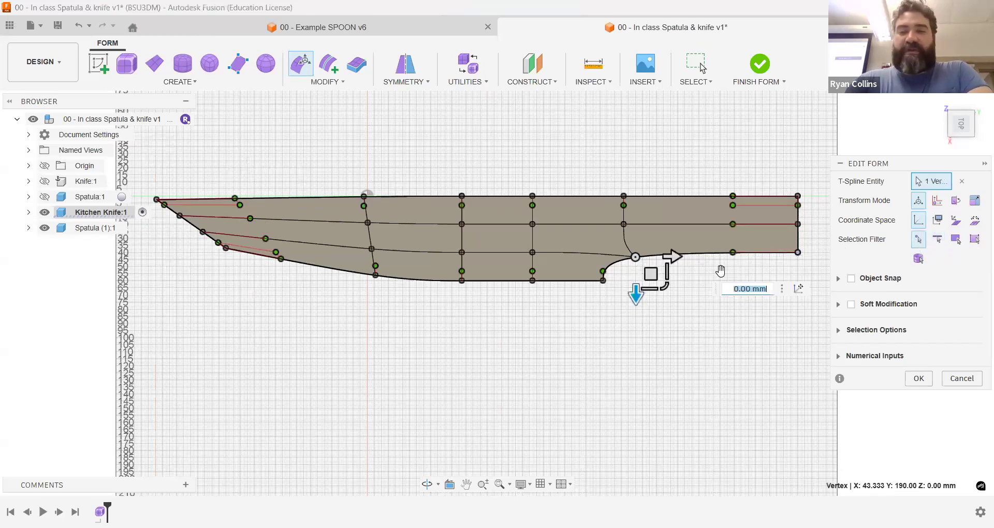
shift+click(798, 252)
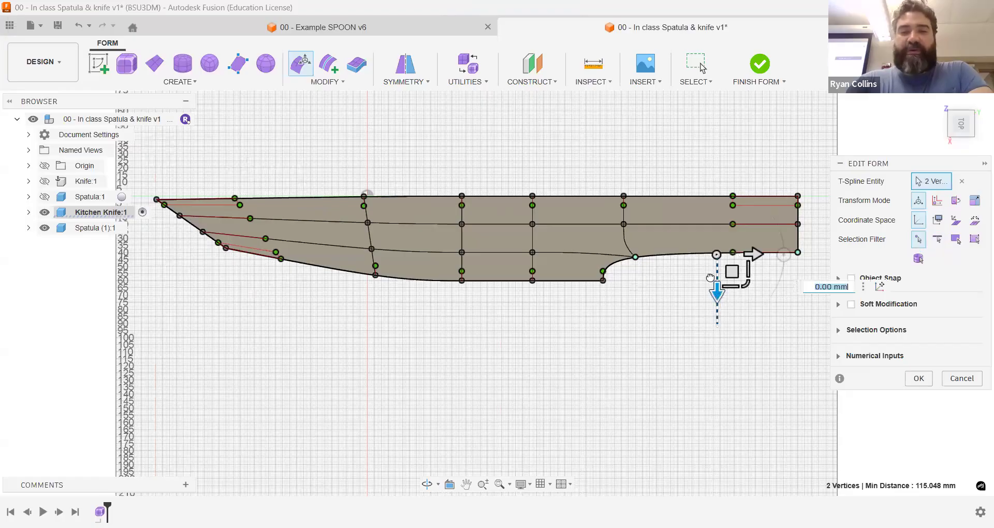
drag(710, 278, 631, 245)
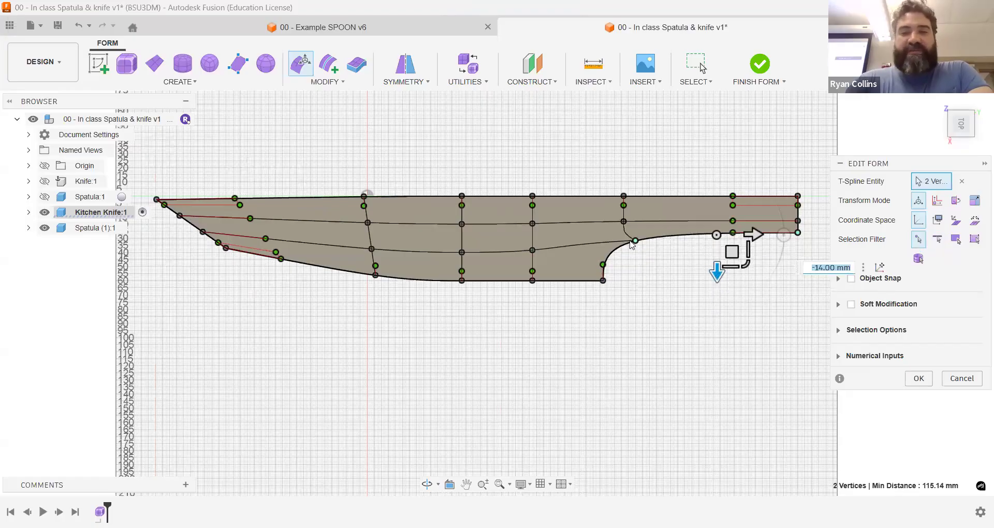
Step: Try moving the lower vertex at the handle's inner end 40 mm toward the blade tip
click(635, 241)
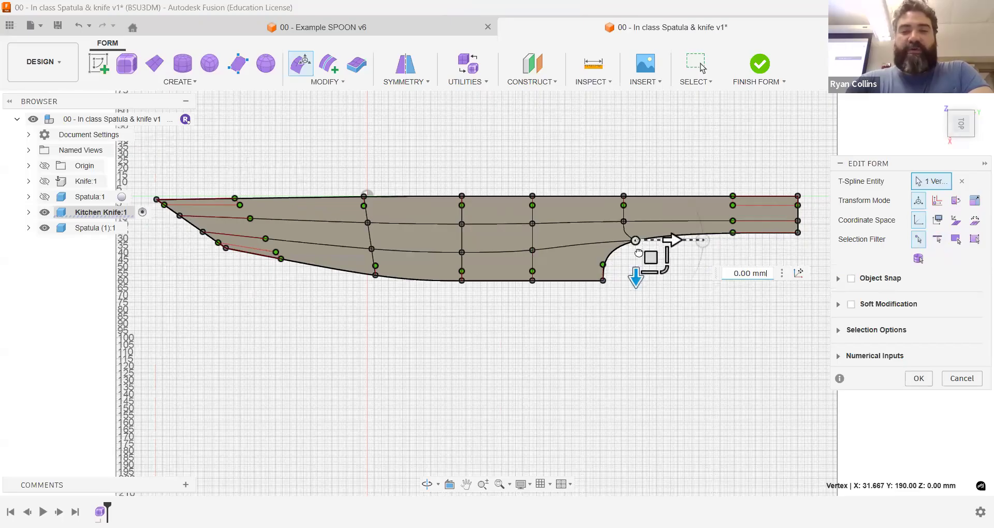
drag(655, 252, 596, 259)
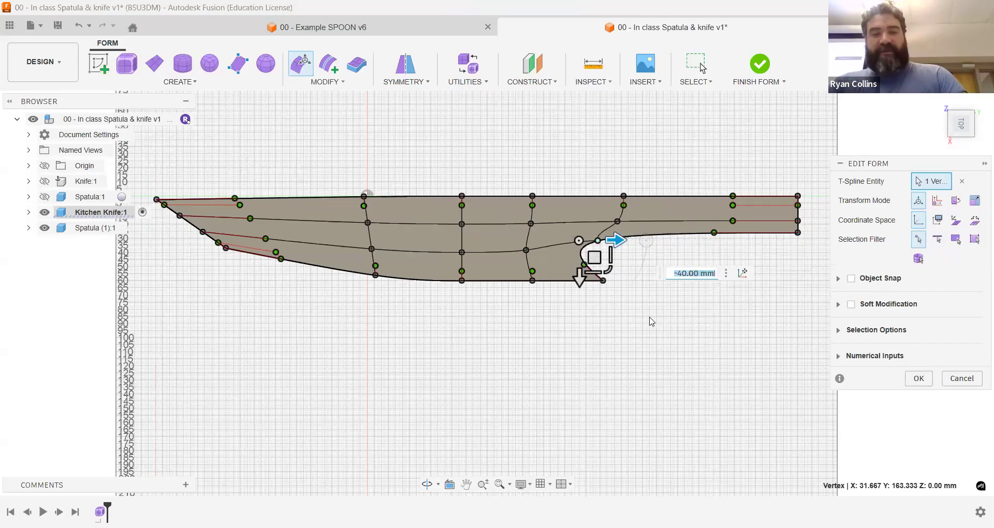
click(342, 335)
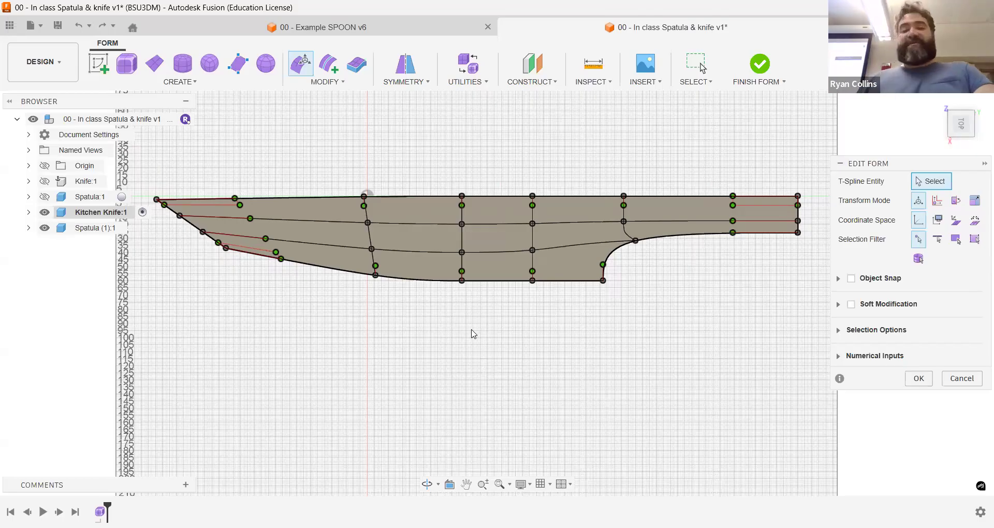
Step: Finish the form edit and delete the lower corner vertex at the blade tip to smooth the cutting edge
click(914, 379)
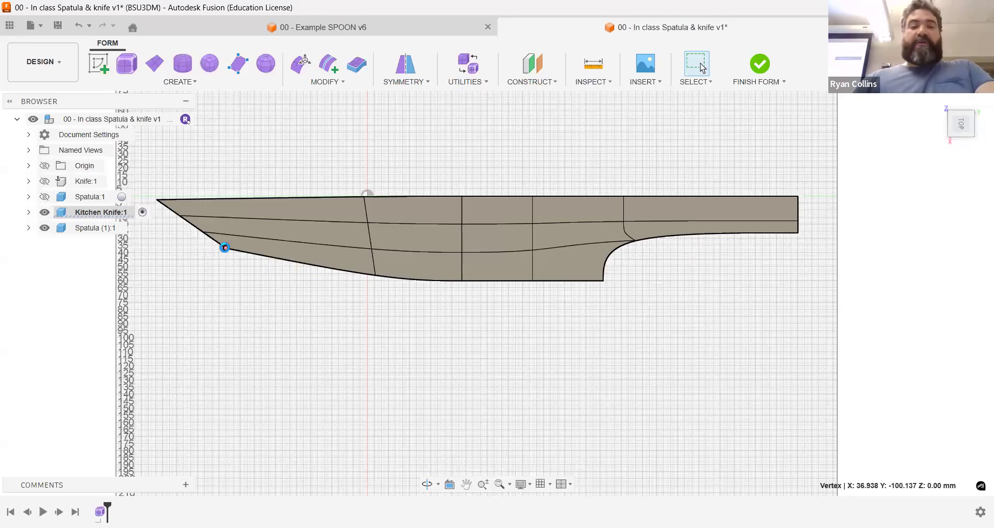
key(Delete)
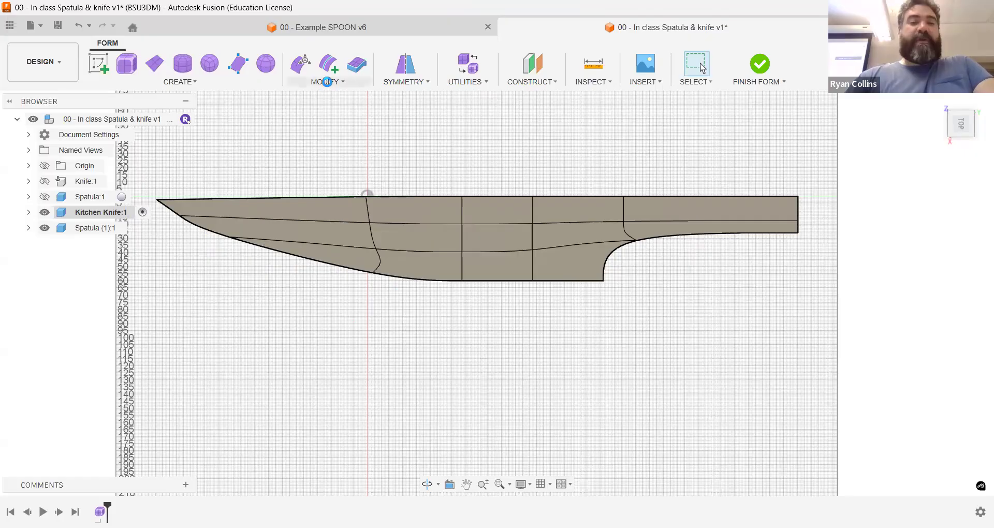
Step: Try to straighten the four vertices of the curved crosswise edge line near the blade tip, using Select Two Points for the direction
click(328, 81)
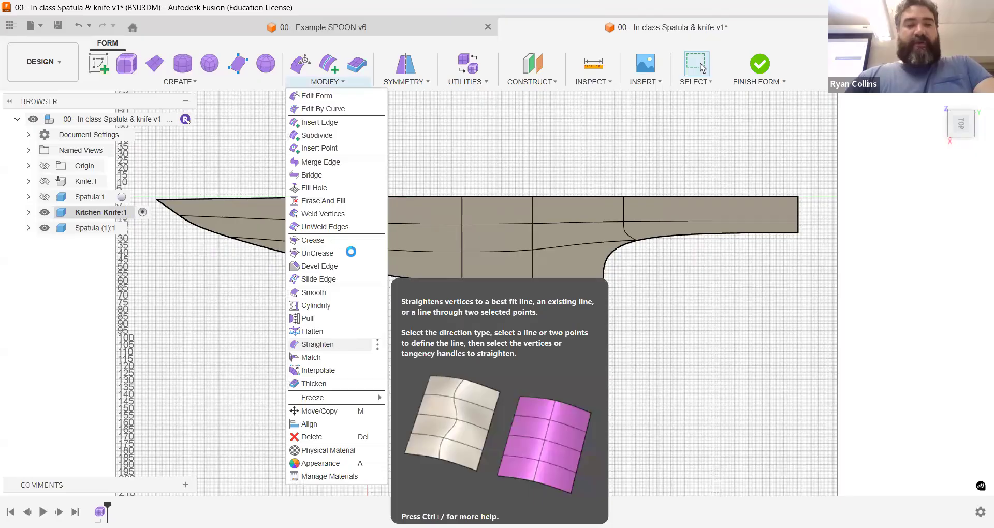
click(370, 271)
click(374, 247)
click(370, 223)
click(366, 196)
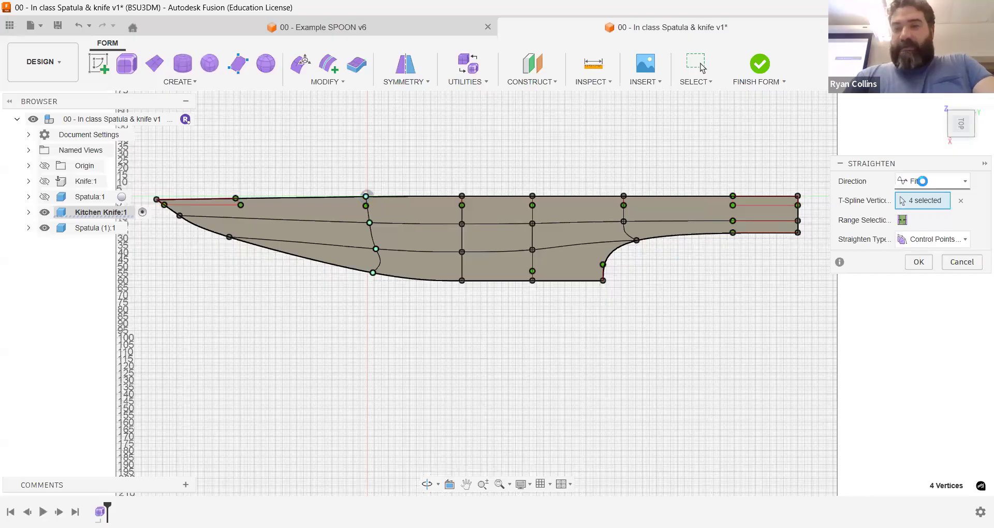
click(920, 181)
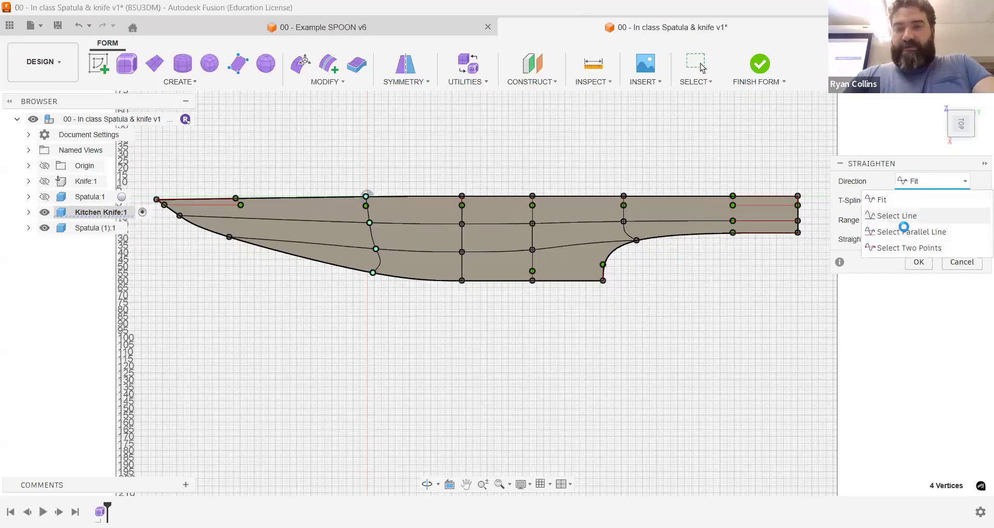
click(899, 248)
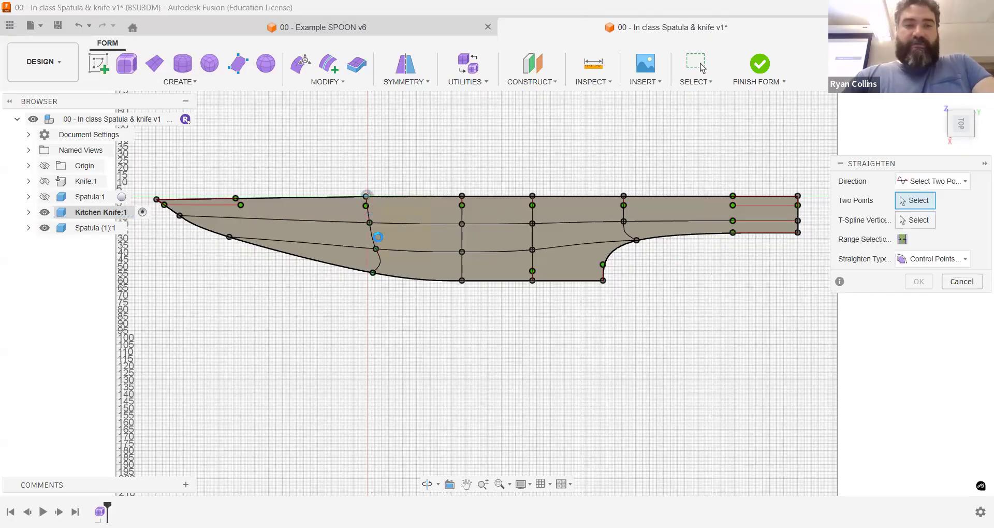
click(373, 273)
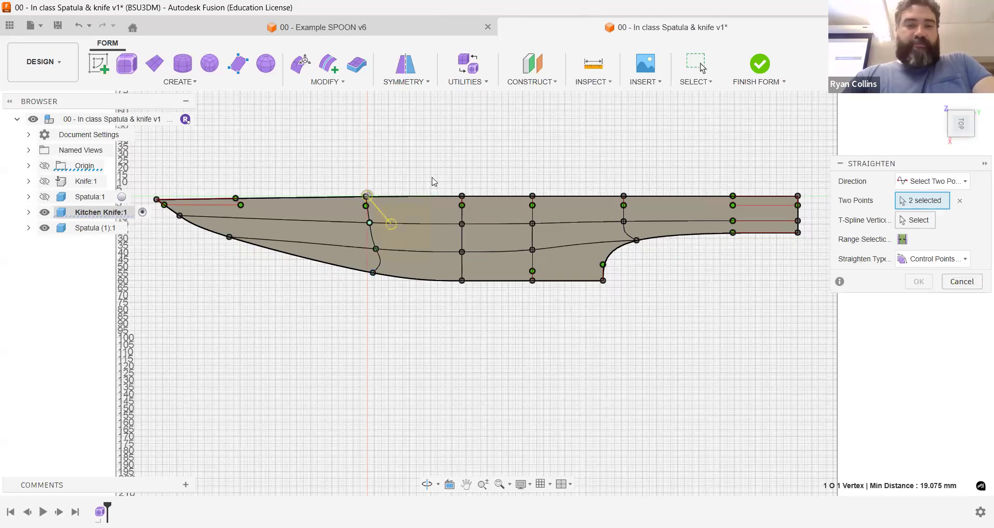
click(367, 196)
click(374, 273)
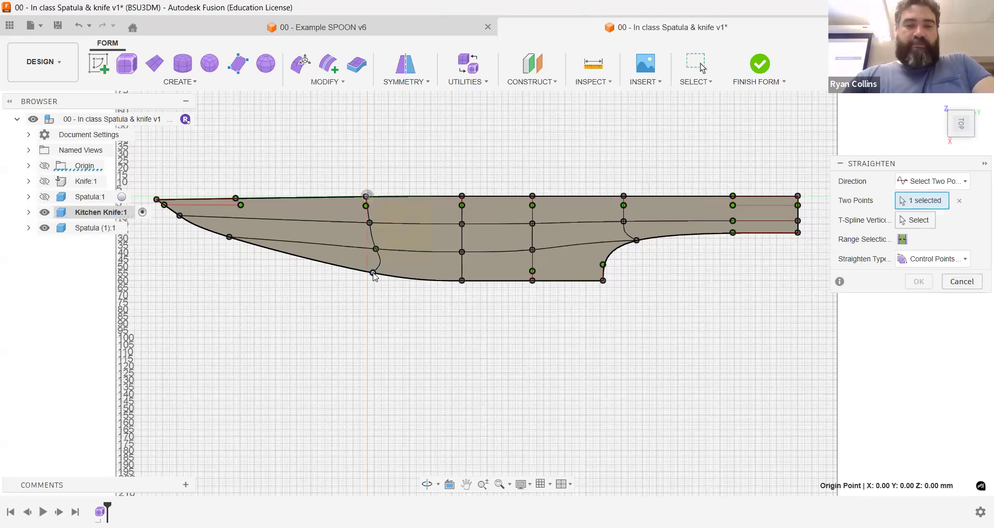
click(373, 273)
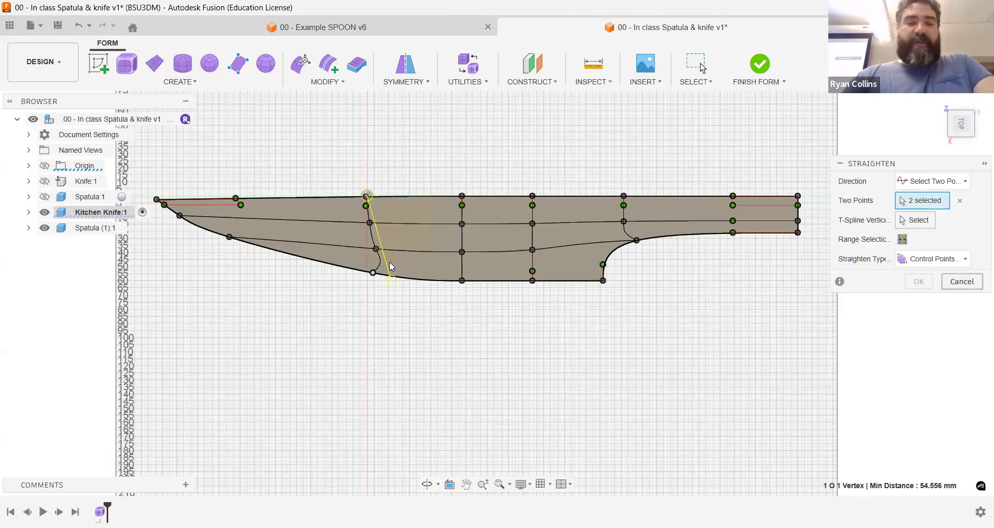
key(Escape)
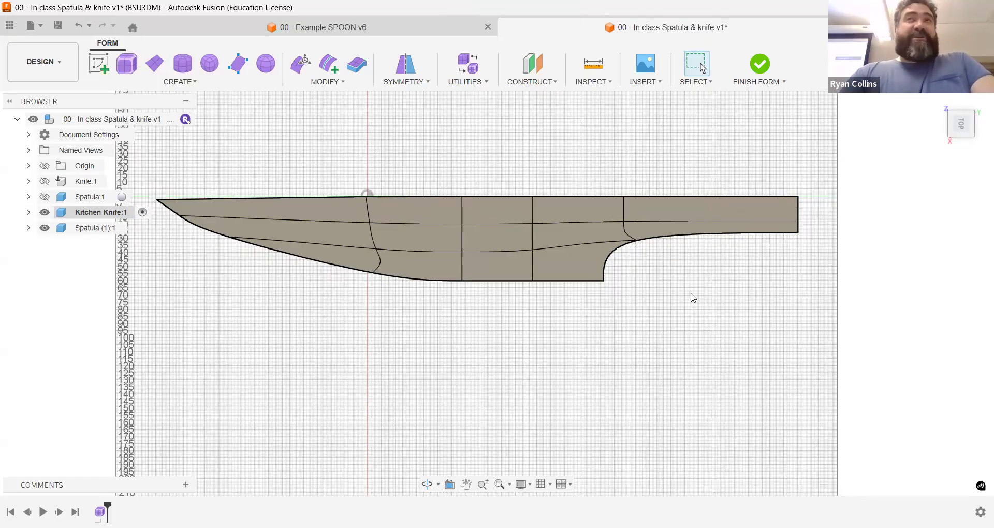
Step: Sweep the blade tip upward by moving its end vertex about 52 mm up and 26 mm outward, and finish the form edit
click(299, 64)
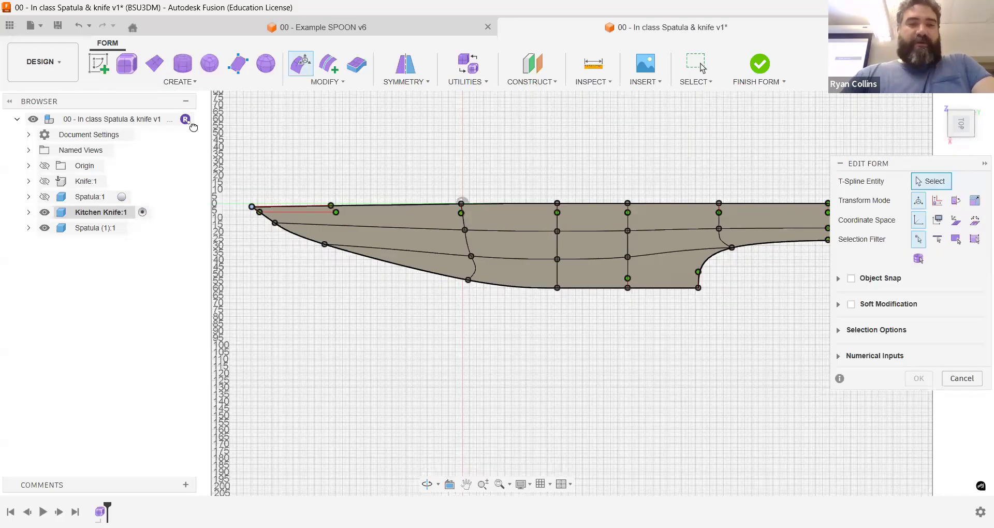
drag(229, 156, 232, 149)
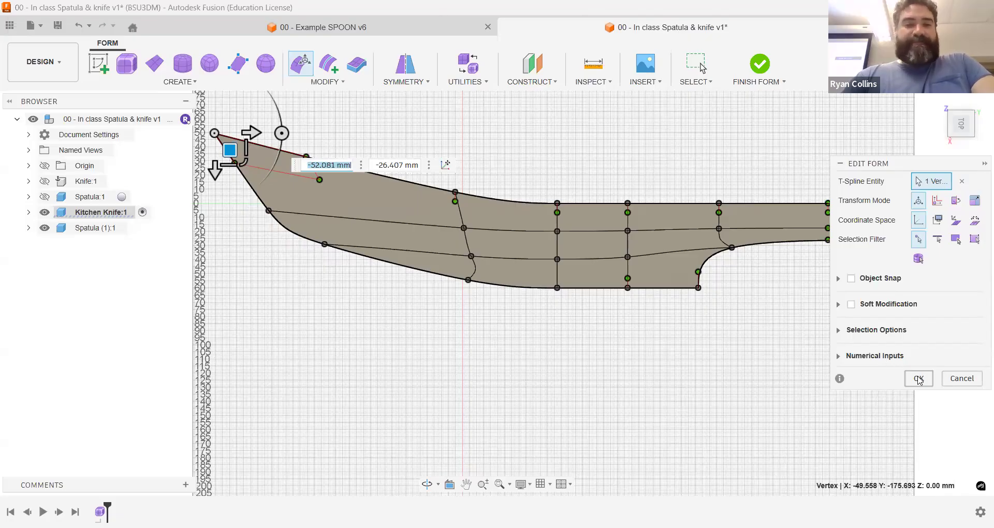
key(Return)
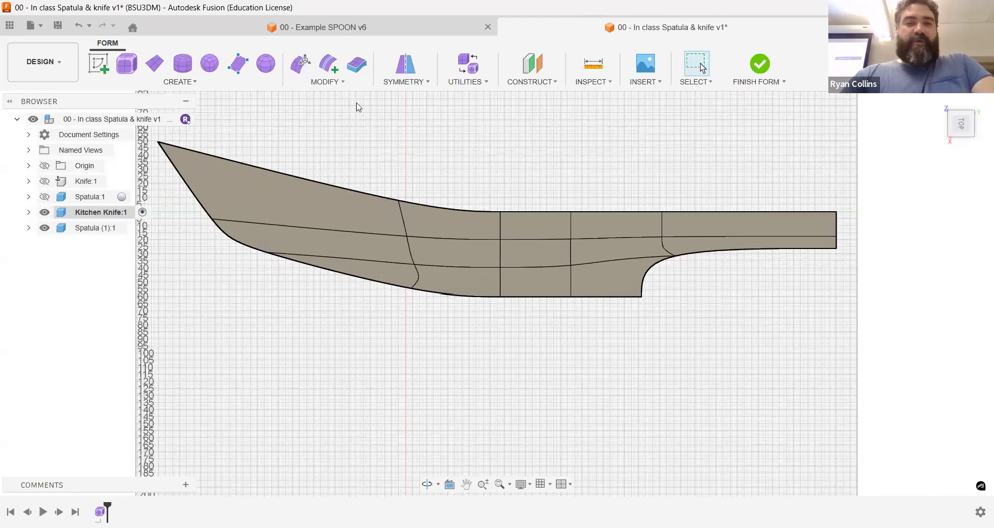
Step: Thicken the knife body by 3 mm with the Sharp type in the Normal direction
drag(958, 128, 940, 118)
click(357, 64)
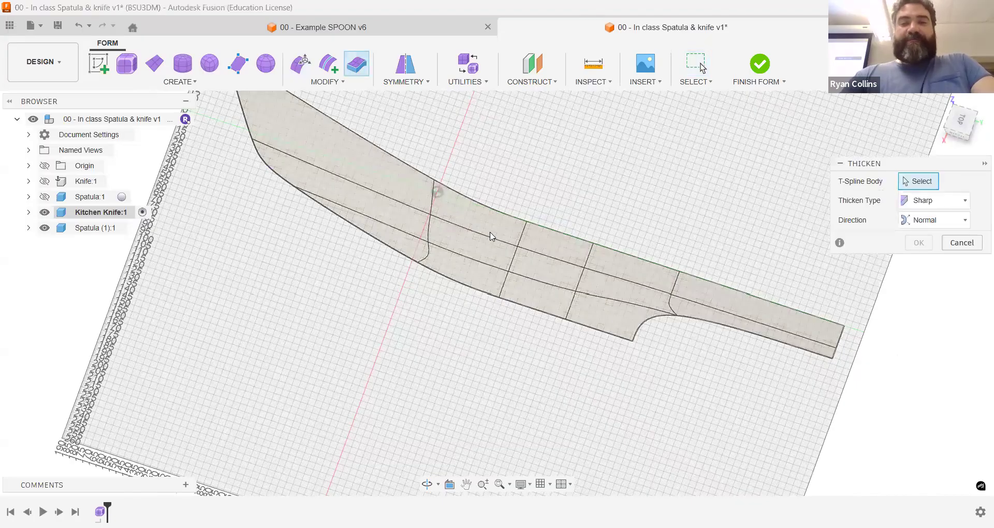
click(491, 237)
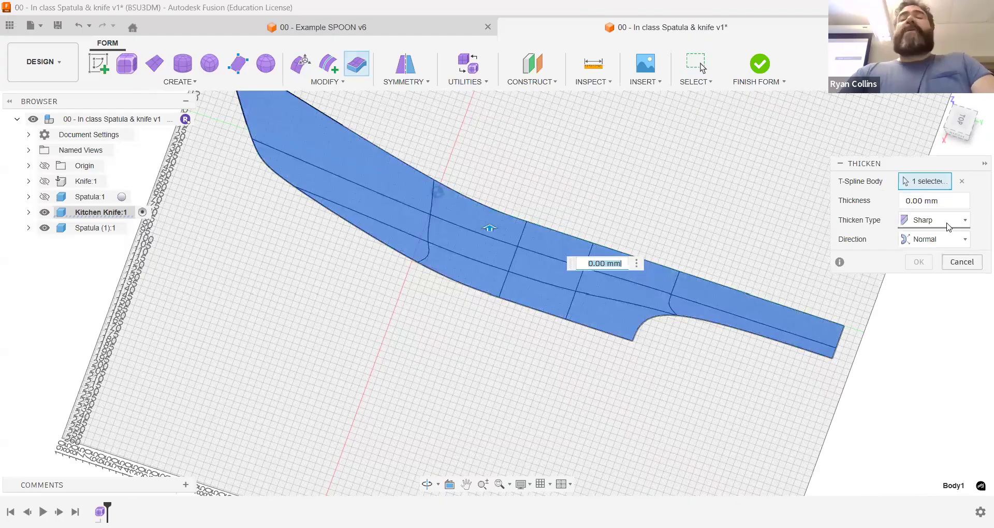
click(949, 227)
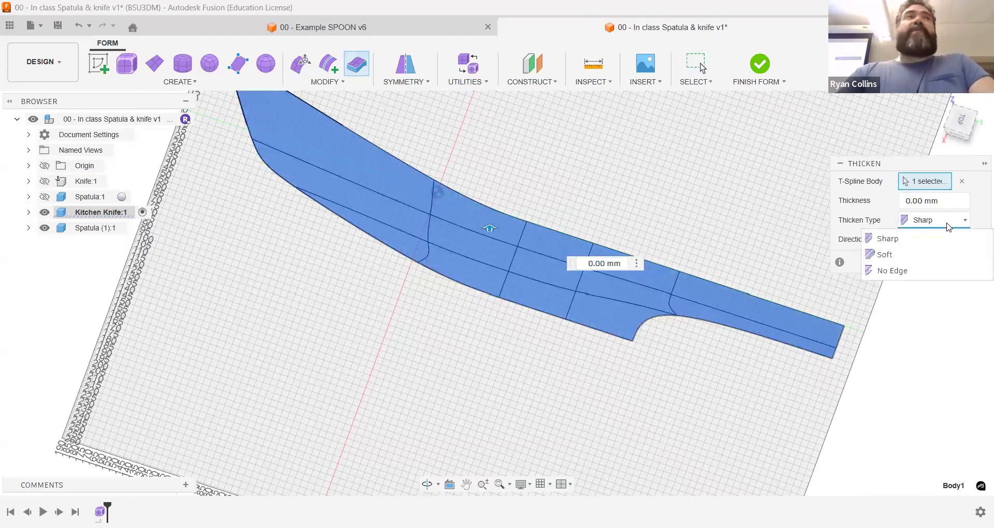
click(949, 227)
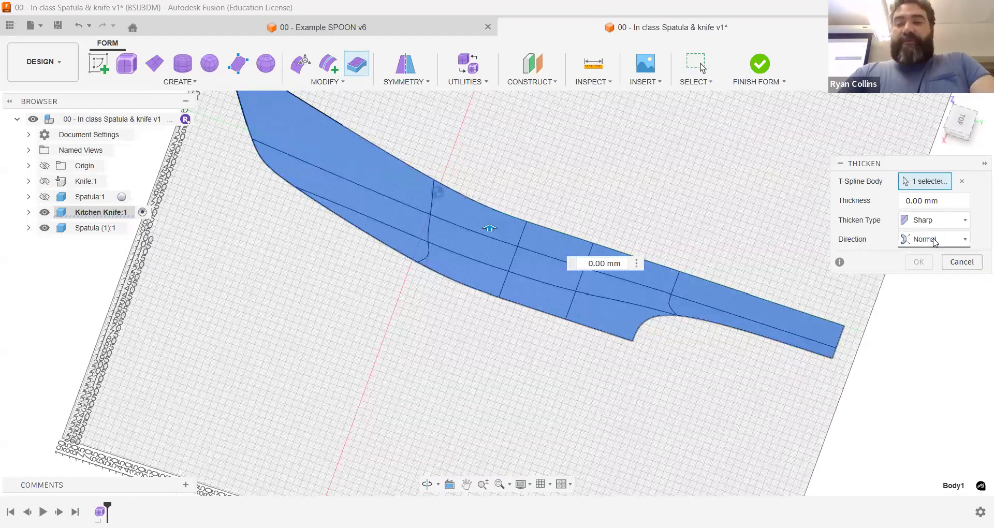
click(935, 240)
click(934, 240)
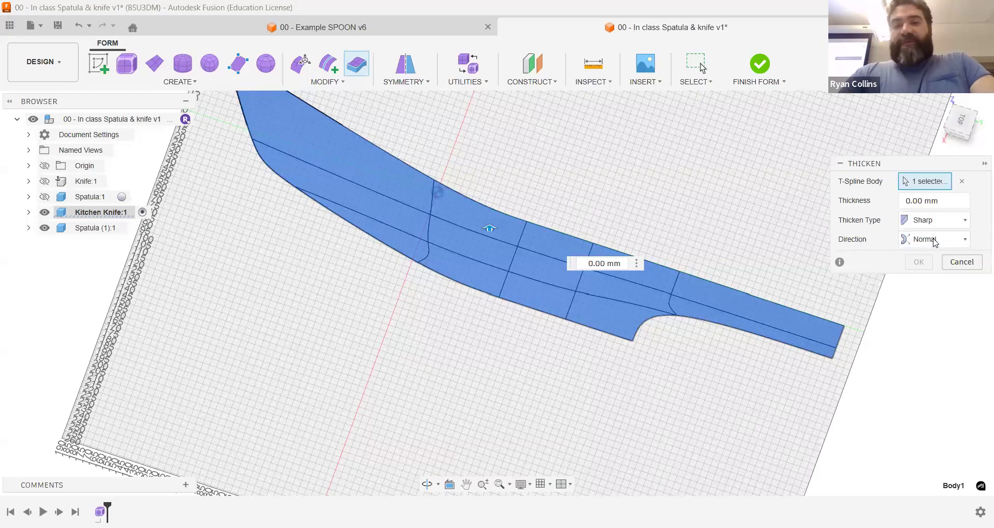
click(934, 205)
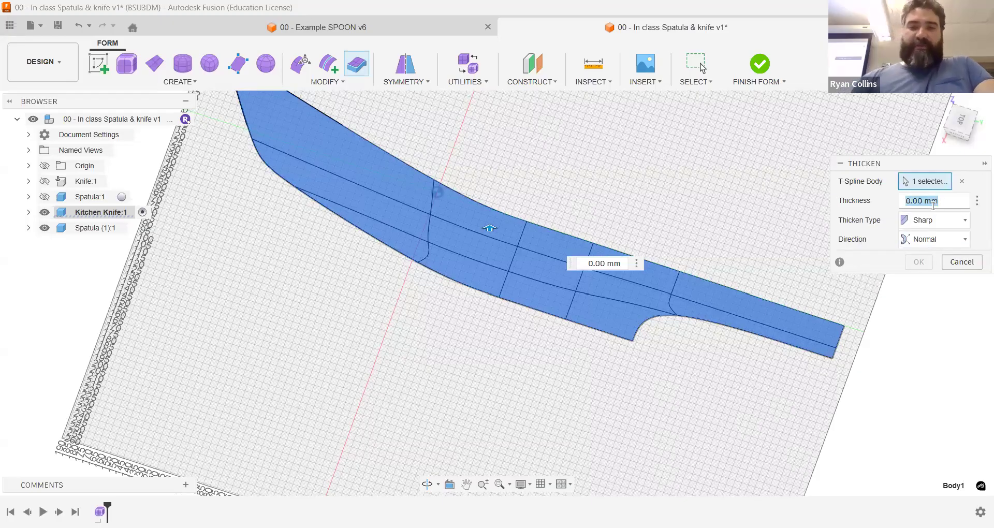
text(3)
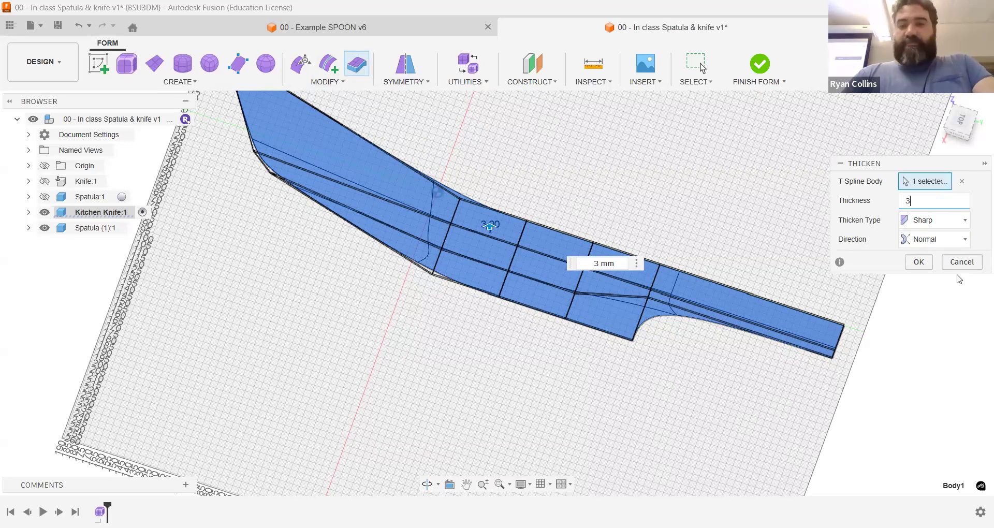
click(916, 262)
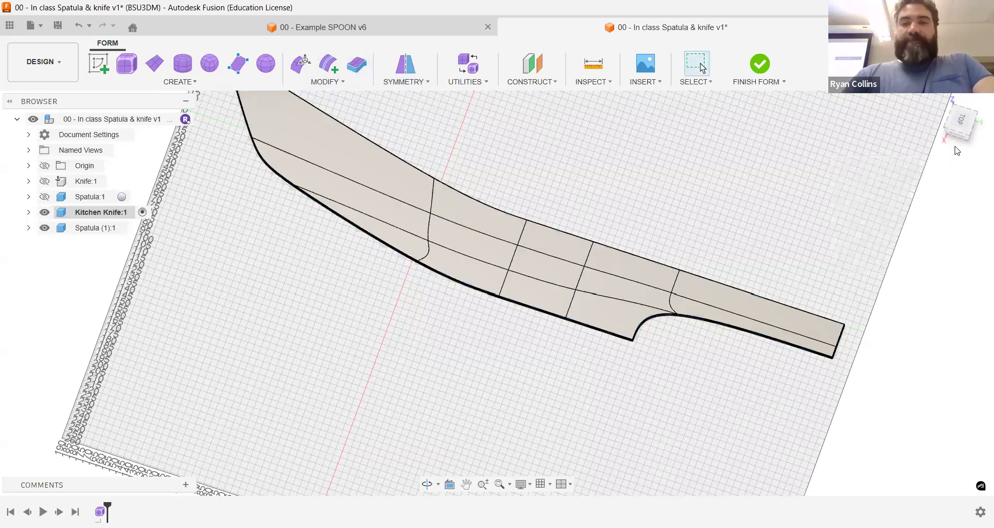
Step: Inspect the thickened knife from handle to blade tip, undoing and redoing the thickening to compare
shift+middle_drag(495, 293, 871, 292)
scroll(762, 395, up, 5)
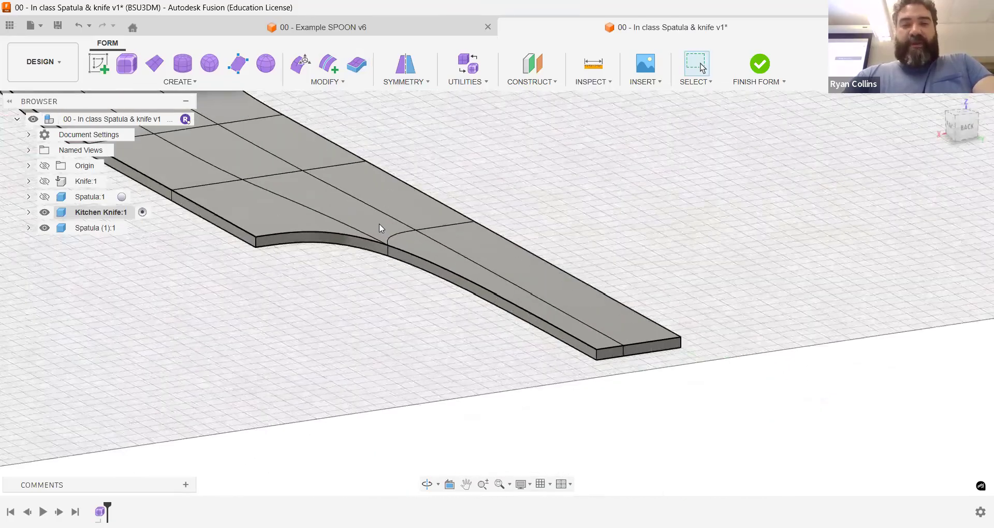
middle_drag(543, 266, 842, 421)
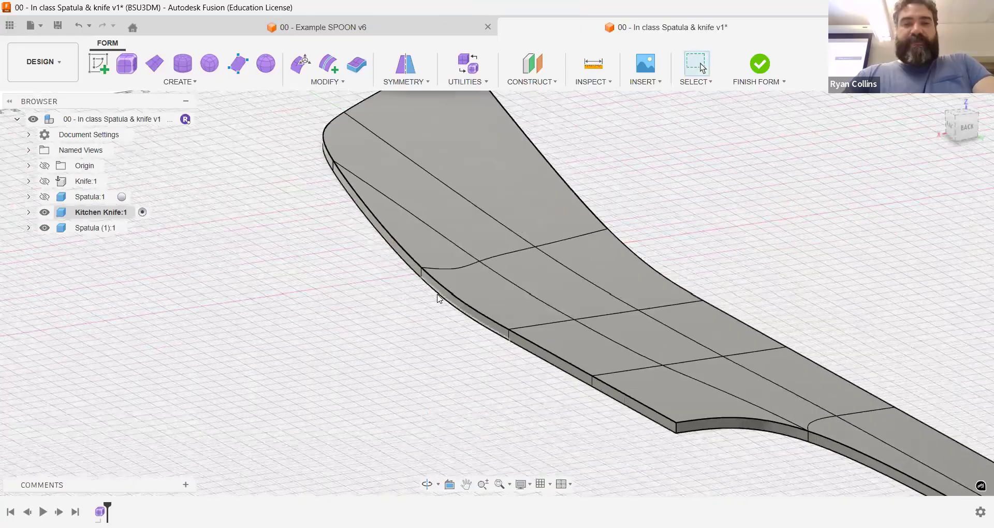
scroll(439, 298, down, 3)
click(456, 200)
drag(949, 126, 965, 131)
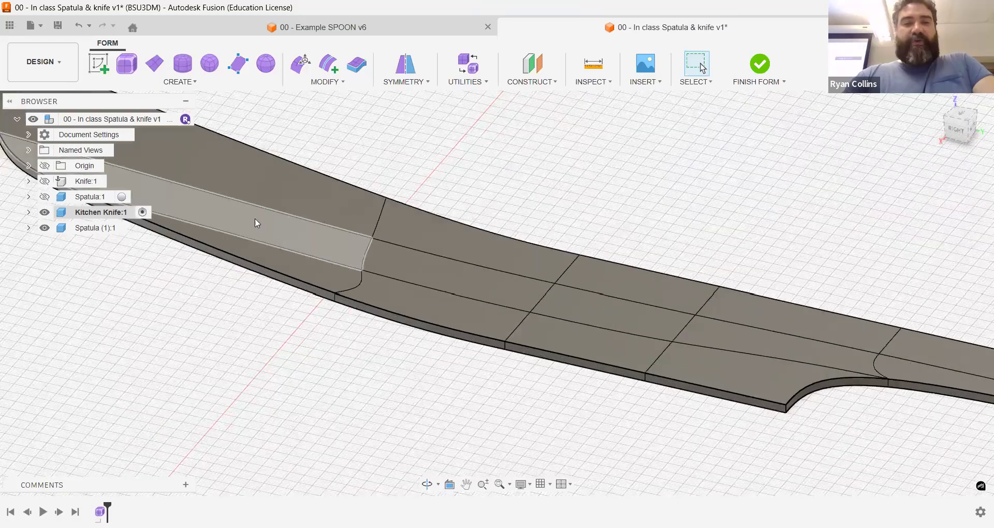
scroll(319, 226, down, 4)
scroll(382, 210, up, 5)
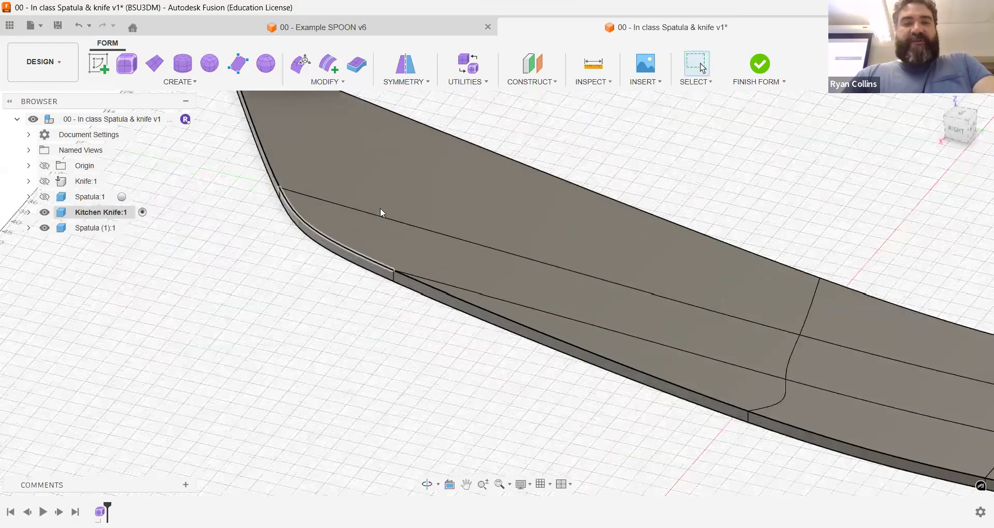
scroll(506, 263, down, 3)
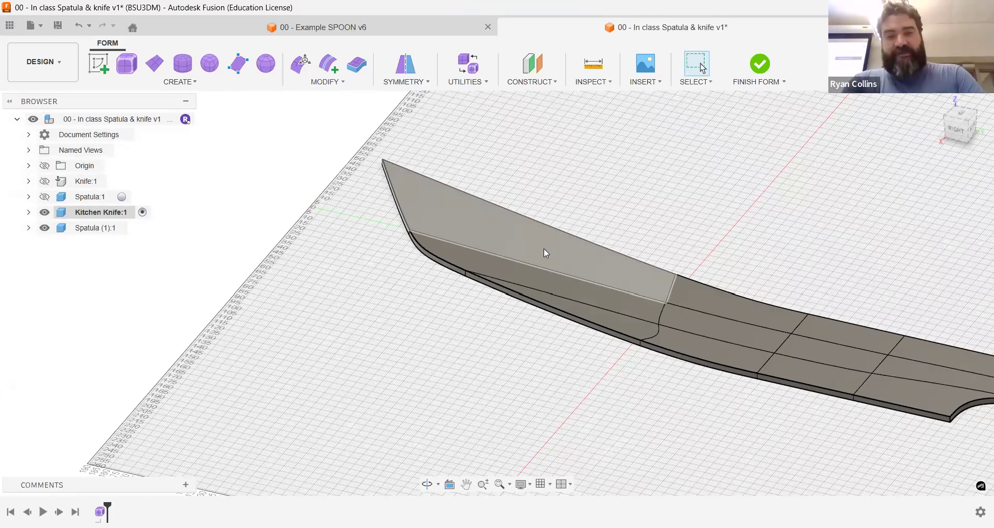
key(ctrl+z)
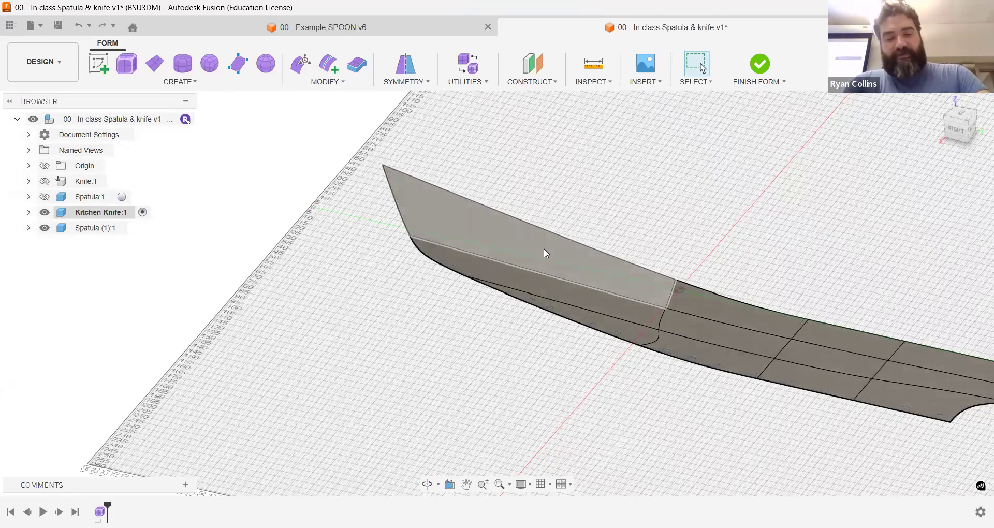
key(ctrl+y)
Step: Reshape the blade's front edge by moving the two stacked vertices below the tip about 27 mm up and 16 mm outward
mouse_move(948, 135)
mouse_down()
mouse_move(960, 138)
mouse_move(958, 128)
mouse_up()
click(958, 127)
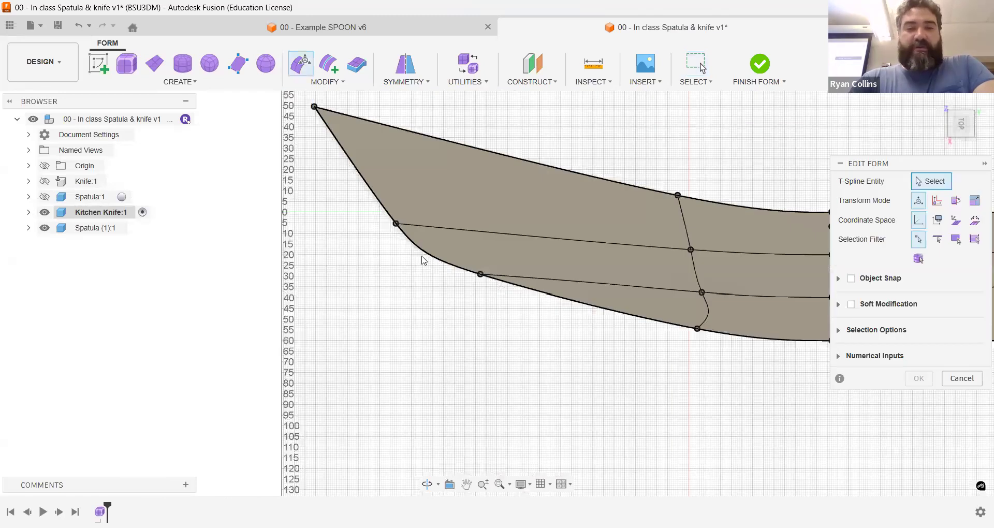
click(395, 223)
drag(411, 241, 377, 184)
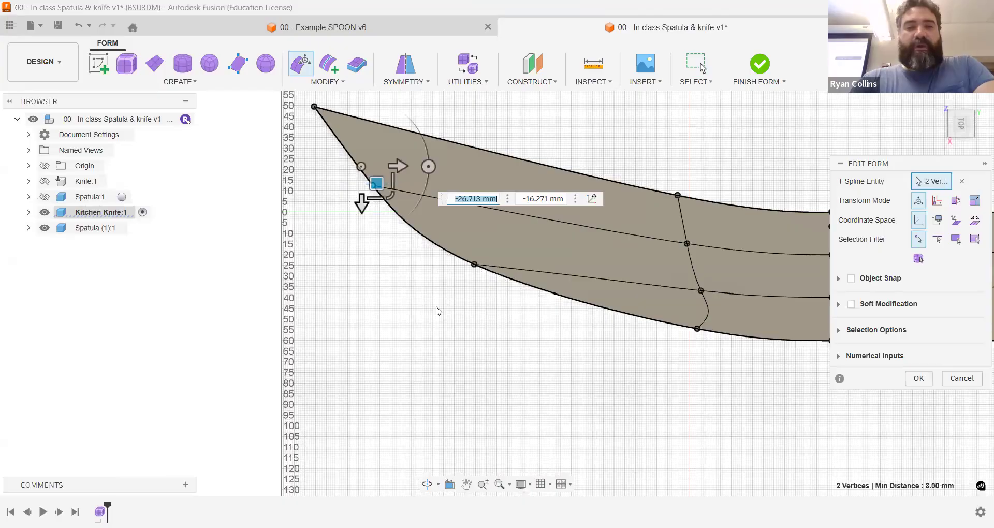
click(924, 379)
middle_drag(780, 336, 656, 336)
scroll(657, 336, down, 3)
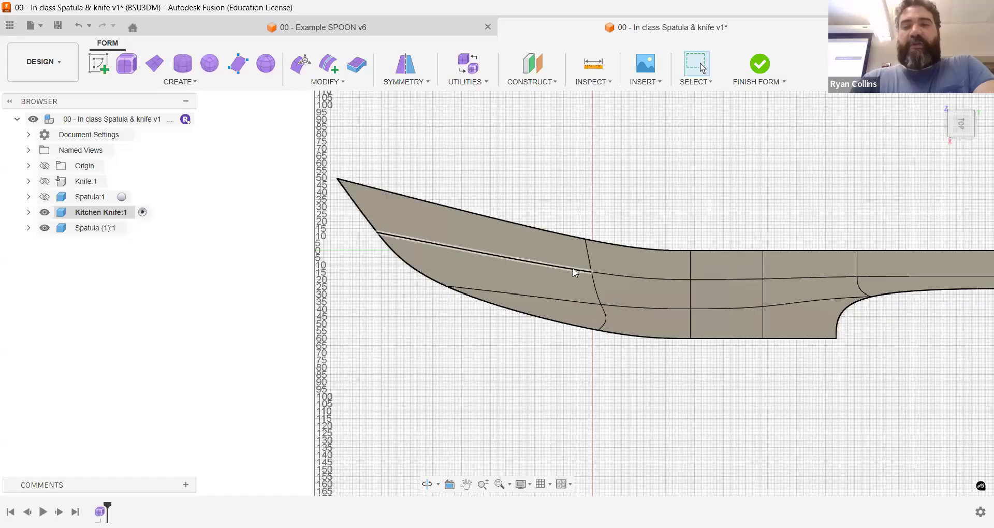
scroll(512, 326, down, 1)
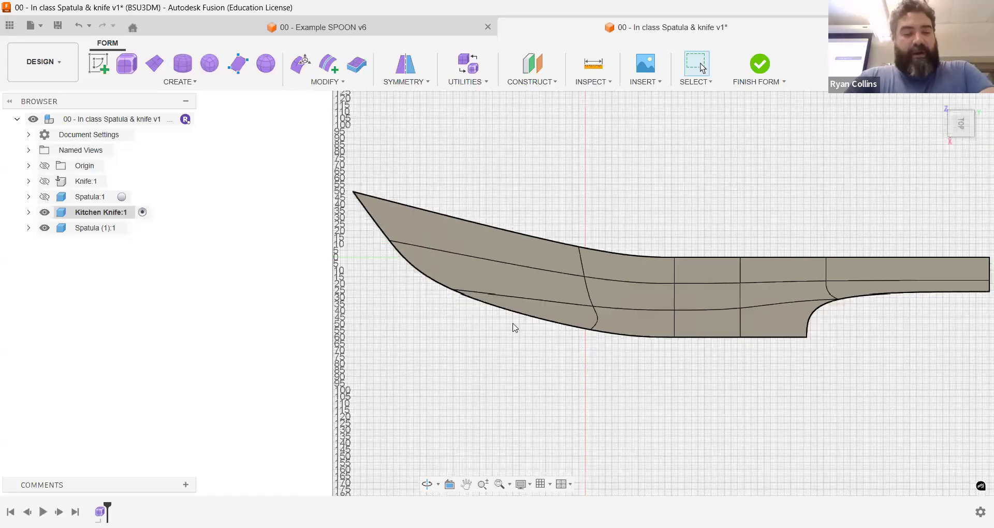
Step: Select the six narrow side faces along the cutting edge from the heel to the blade tip and delete them
shift+middle_drag(640, 307, 555, 302)
scroll(548, 306, up, 5)
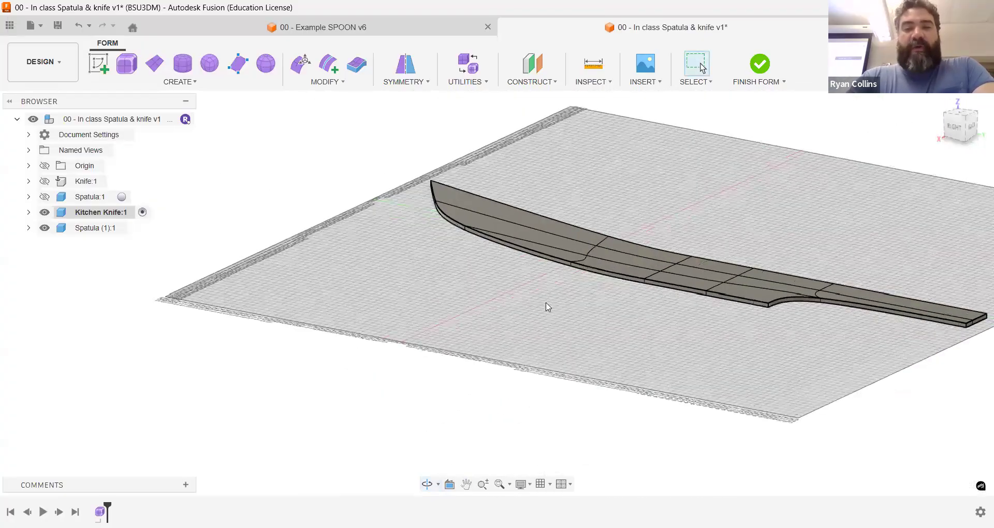
shift+middle_drag(553, 267, 544, 315)
scroll(641, 310, up, 5)
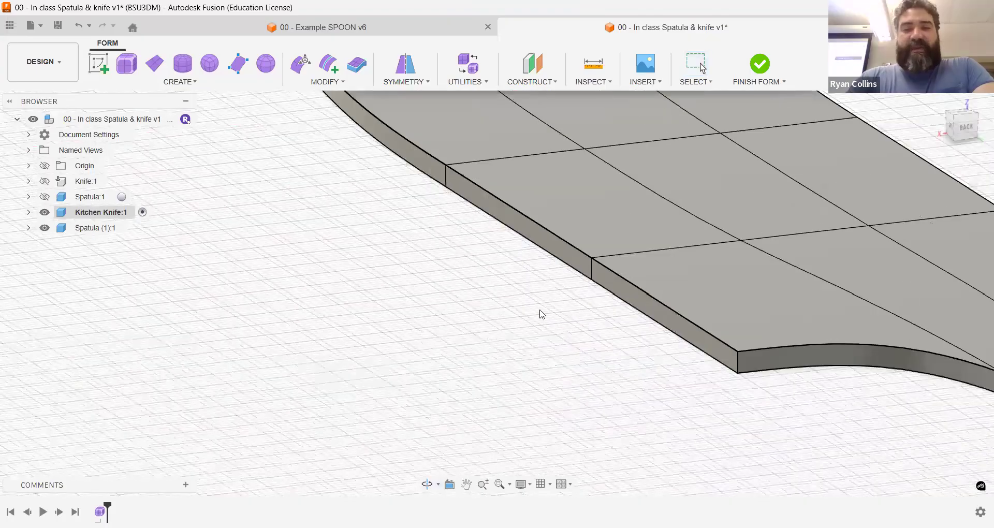
click(633, 300)
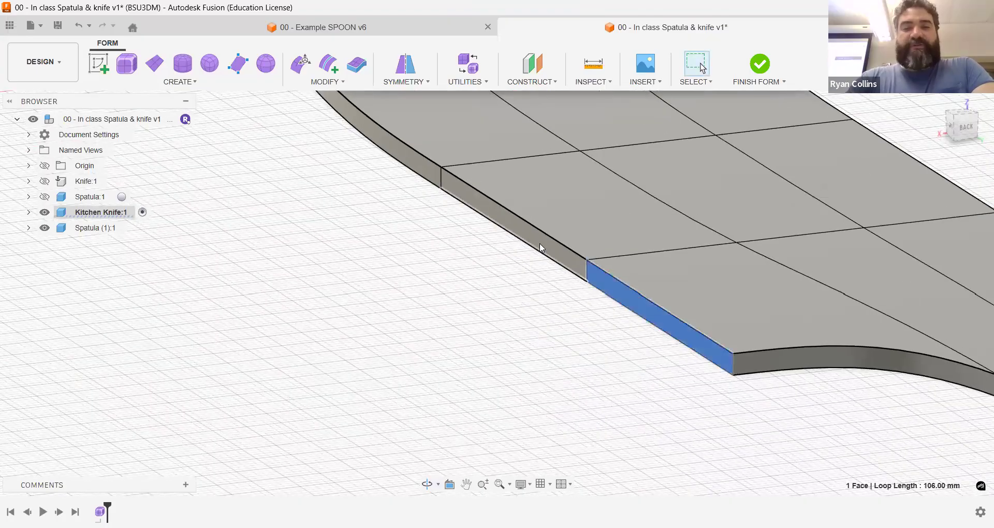
shift+click(514, 224)
shift+click(406, 159)
shift+middle_drag(694, 424, 646, 266)
shift+click(647, 257)
shift+middle_drag(574, 312, 618, 204)
shift+click(618, 204)
shift+middle_drag(486, 251, 255, 227)
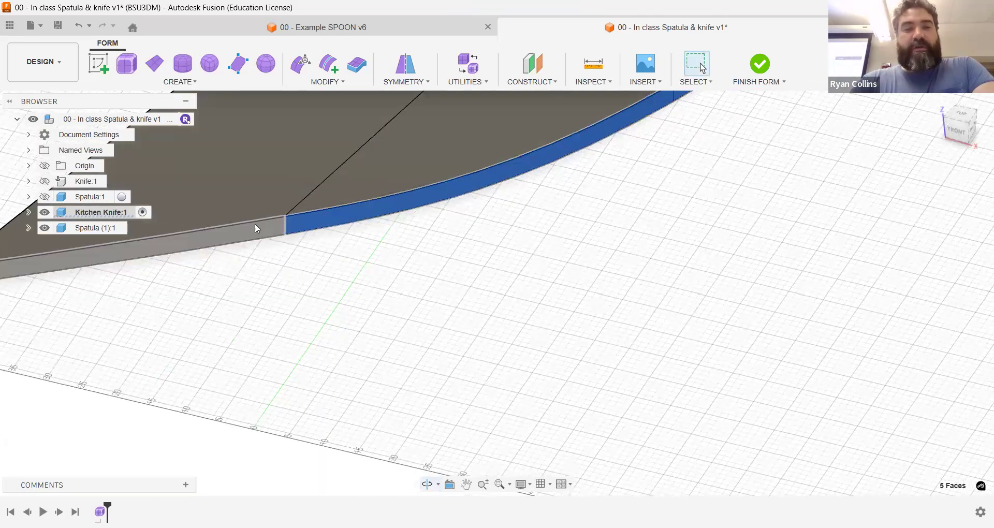
shift+click(254, 226)
shift+middle_drag(429, 289, 633, 371)
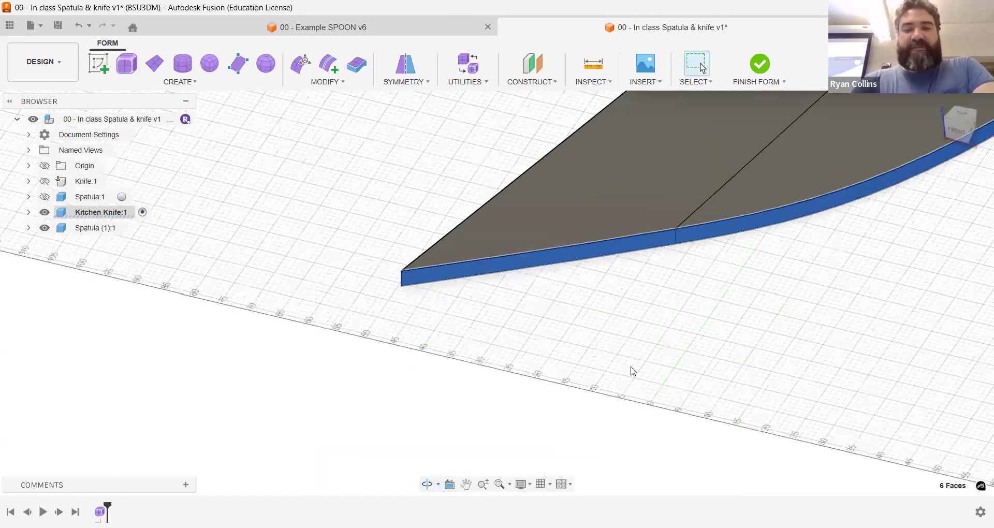
scroll(633, 370, down, 3)
shift+middle_drag(575, 359, 519, 406)
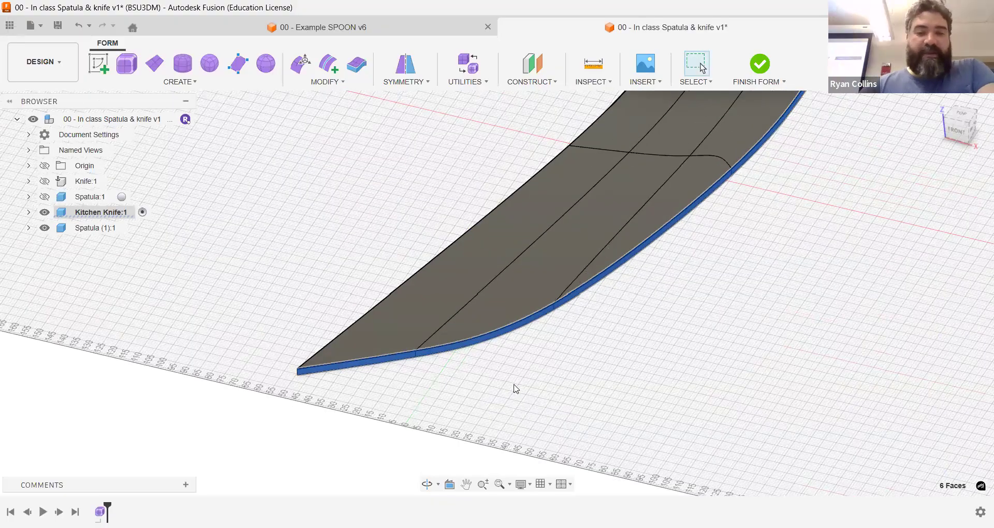
click(514, 387)
scroll(513, 387, up, 5)
shift+middle_drag(295, 338, 299, 319)
drag(297, 321, 362, 353)
key(Escape)
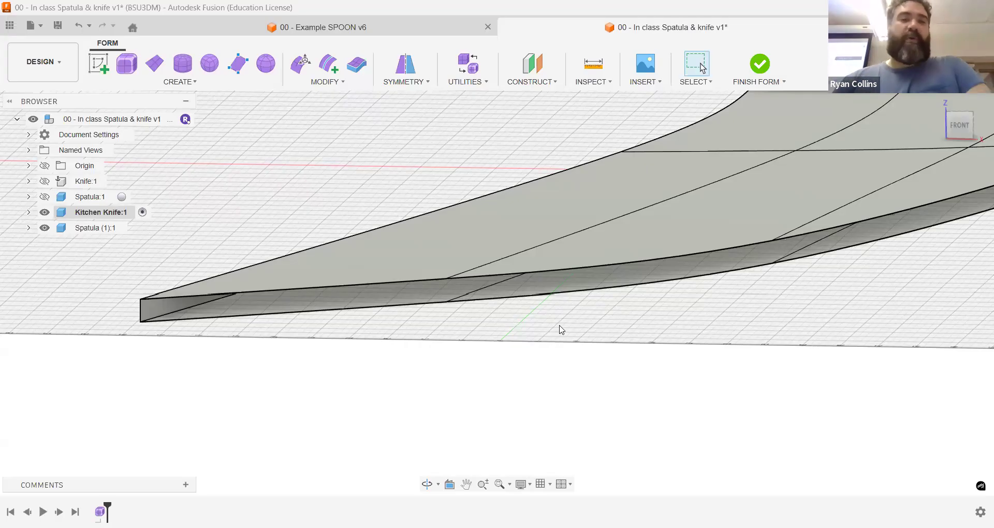
Step: Start Weld Vertices on the knife form with the weld mode set to Vertex to Midpoint
click(340, 85)
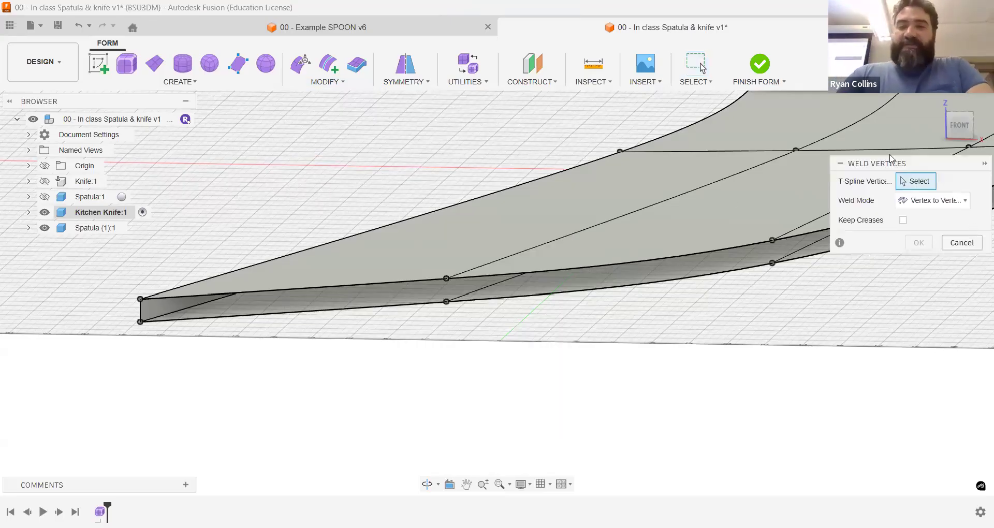
click(938, 202)
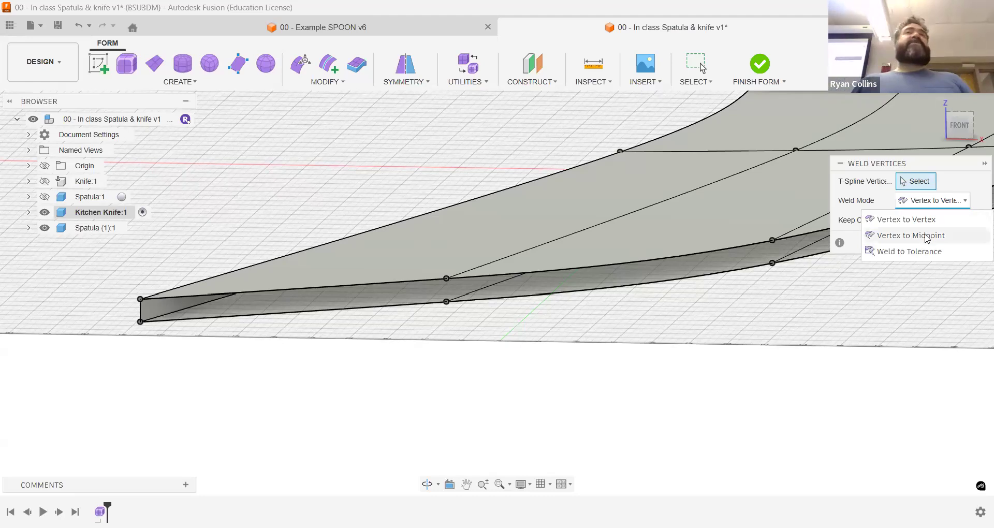
click(927, 236)
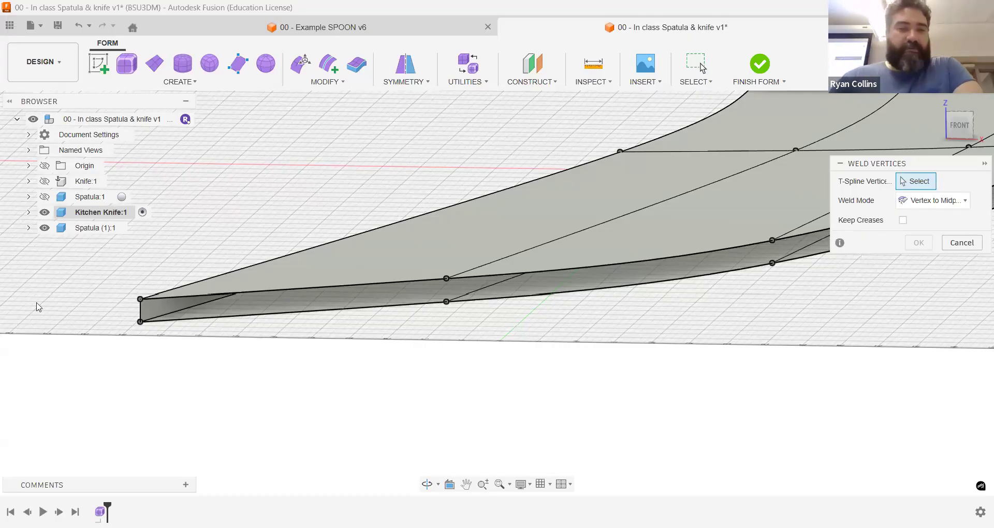
Step: Weld the stacked vertex pairs along the open cutting edge at their midpoints, working from the blade tip toward the heel
scroll(155, 326, up, 5)
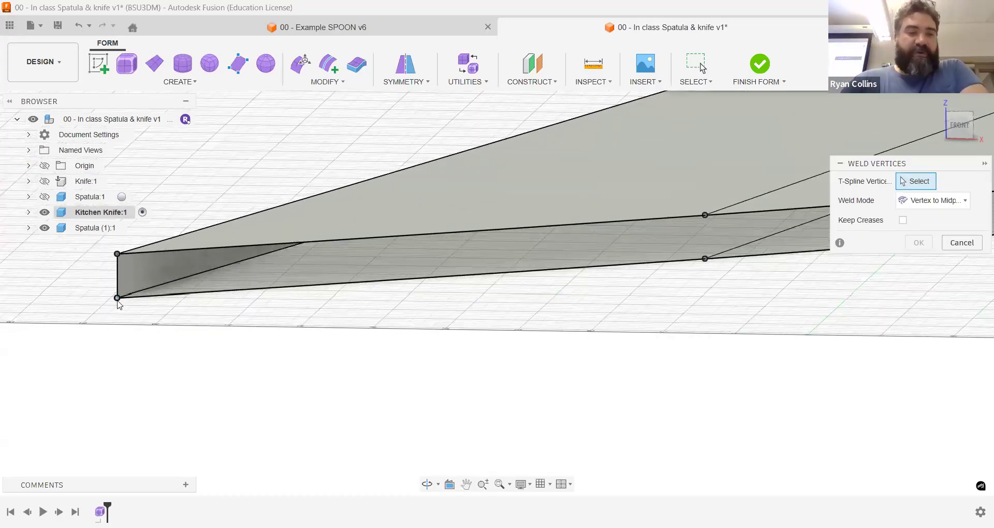
click(117, 254)
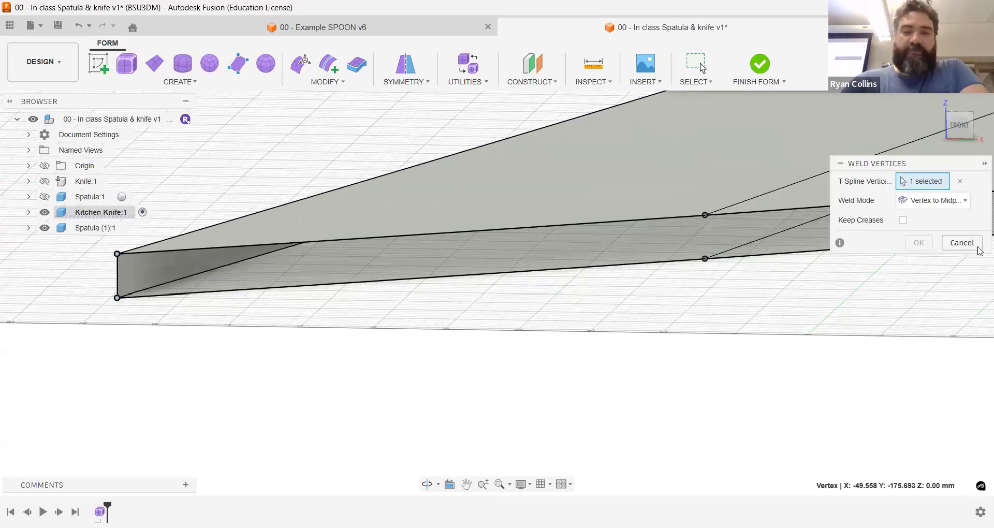
click(117, 297)
click(705, 217)
click(707, 252)
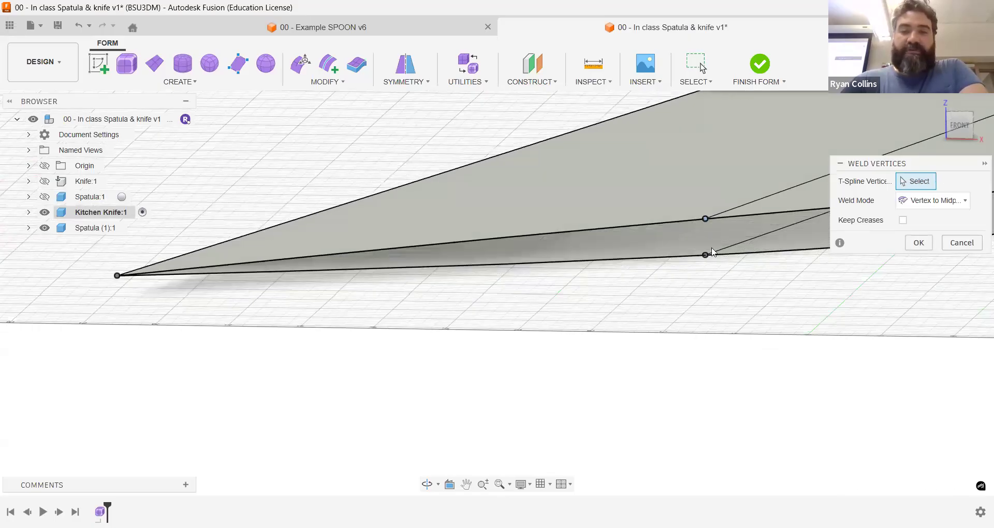
middle_drag(735, 280, 251, 286)
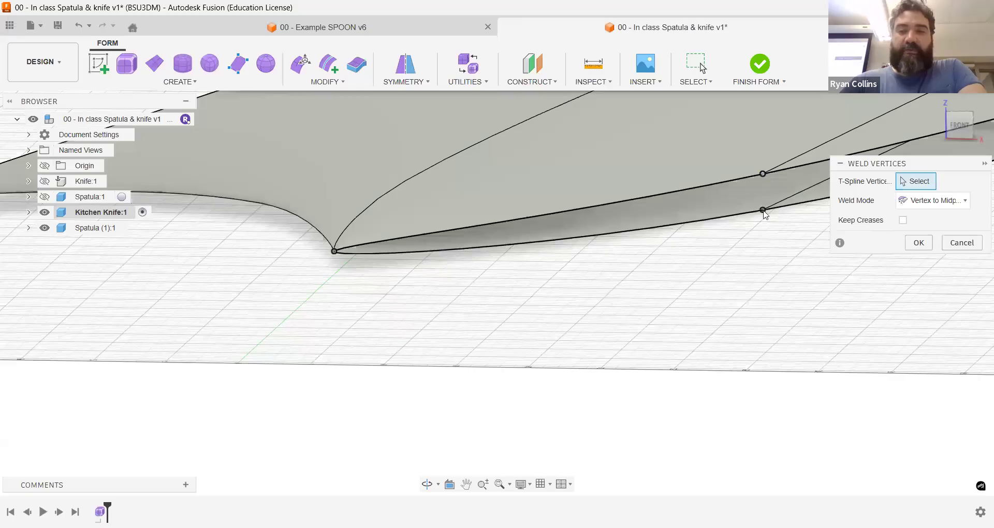
middle_drag(678, 264, 349, 326)
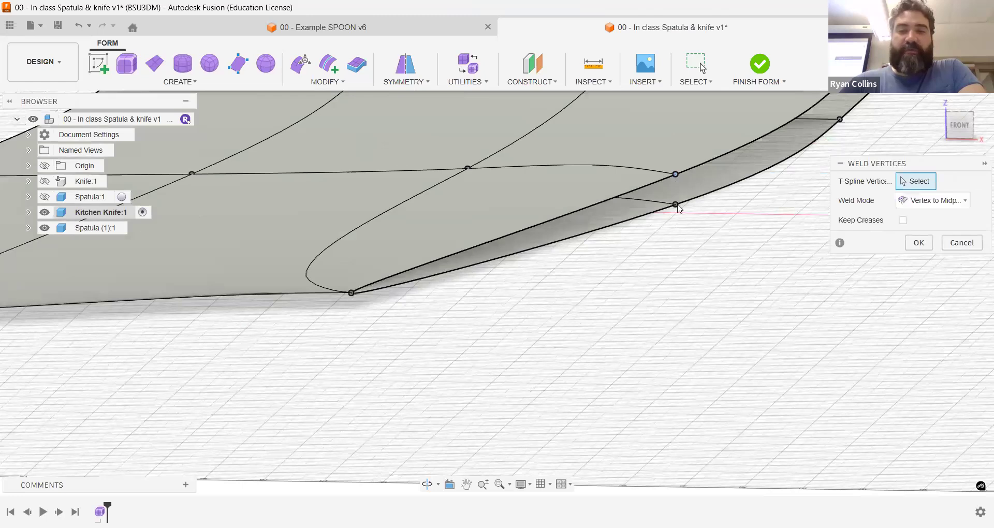
middle_drag(756, 188, 511, 305)
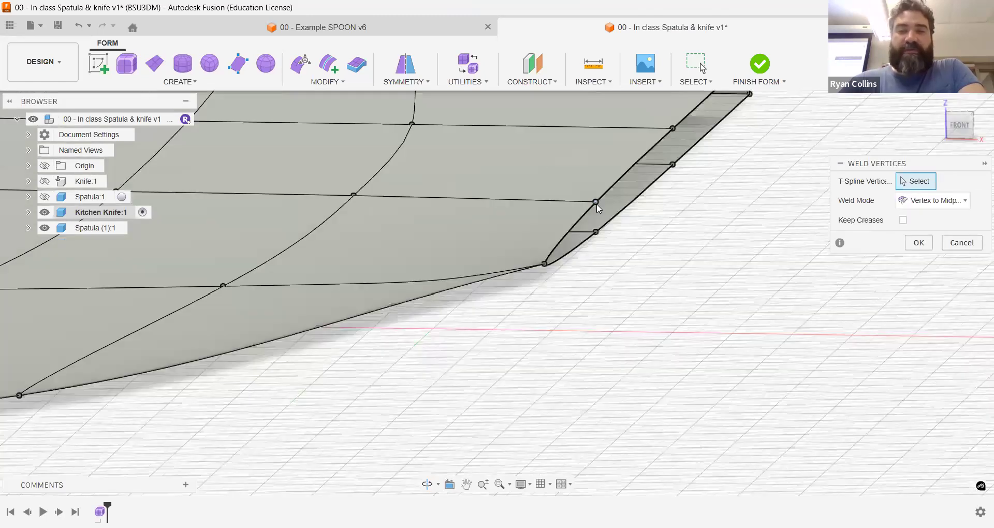
scroll(707, 192, down, 1)
middle_drag(706, 192, 629, 255)
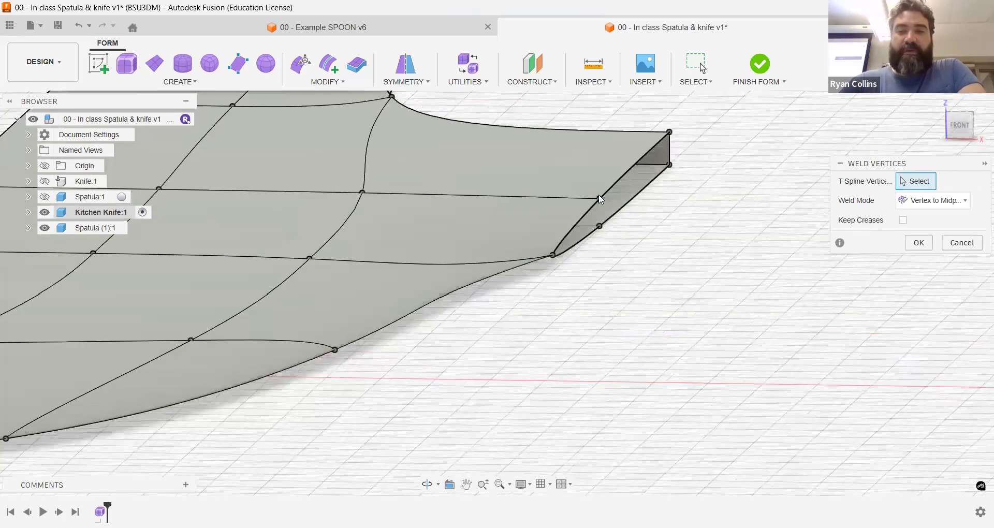
Step: Weld the vertex pair just before the heel, enable Keep Creases, and weld the heel pair
click(599, 198)
click(600, 226)
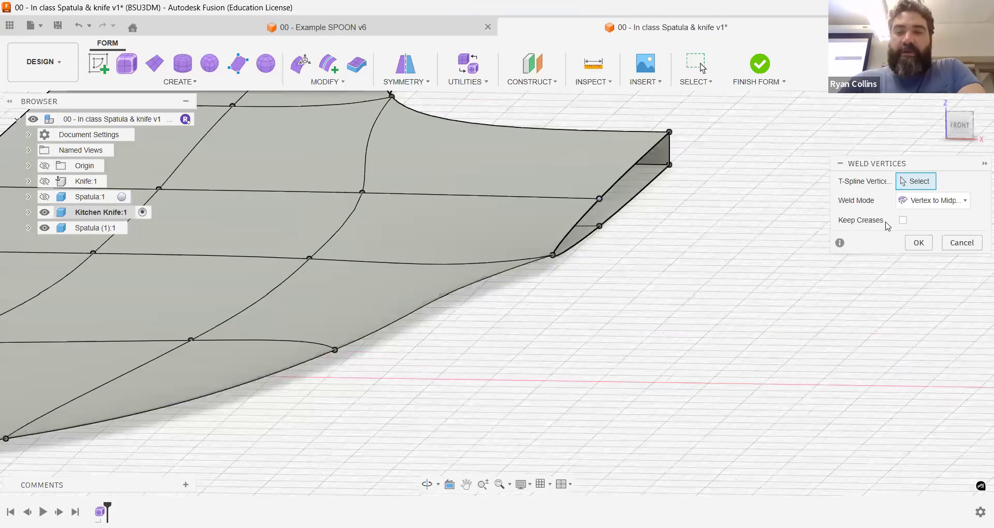
click(902, 220)
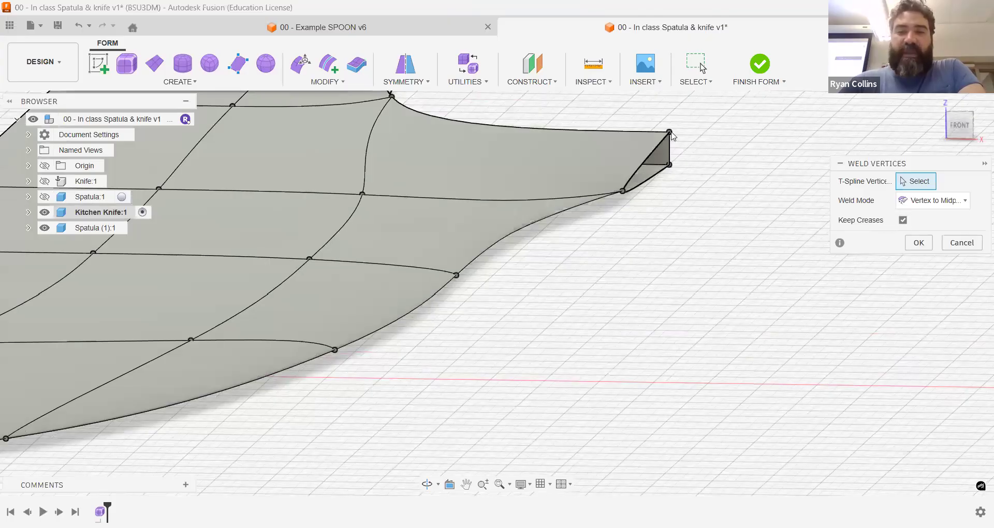
click(669, 164)
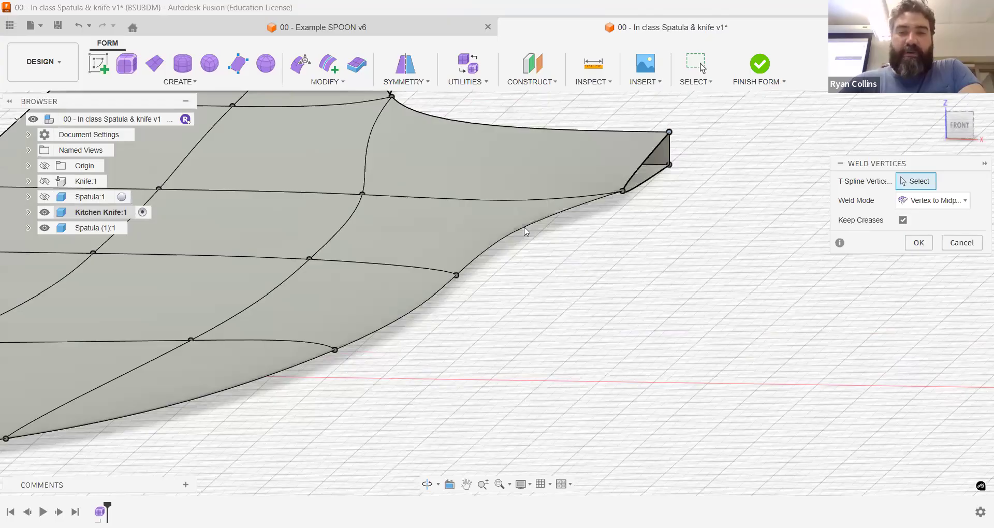
Step: Inspect the welded cutting edge from several sides and undo its vertex welds
middle_drag(460, 299, 559, 184)
scroll(634, 186, down, 1)
shift+middle_drag(471, 166, 515, 215)
scroll(584, 228, up, 5)
shift+middle_drag(592, 188, 439, 132)
middle_drag(372, 153, 590, 189)
scroll(592, 267, down, 5)
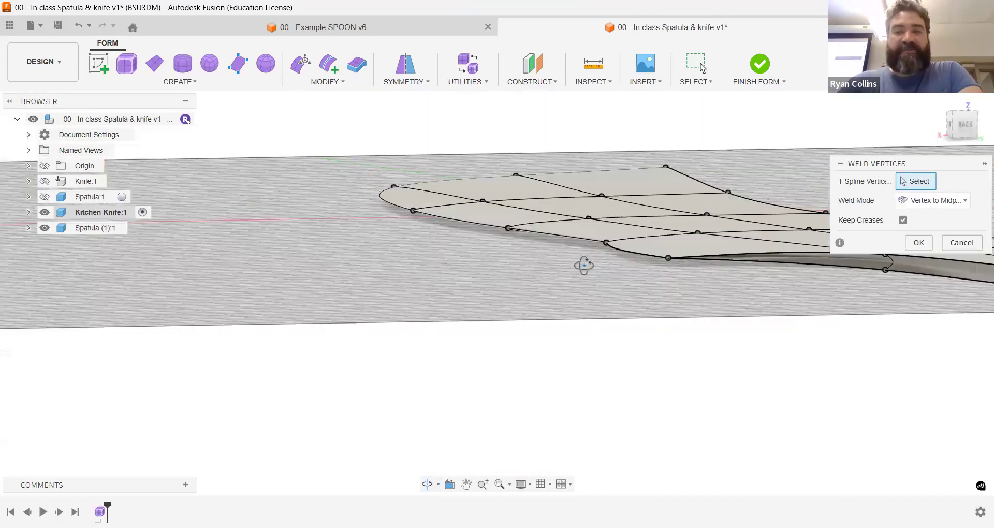
scroll(599, 270, up, 3)
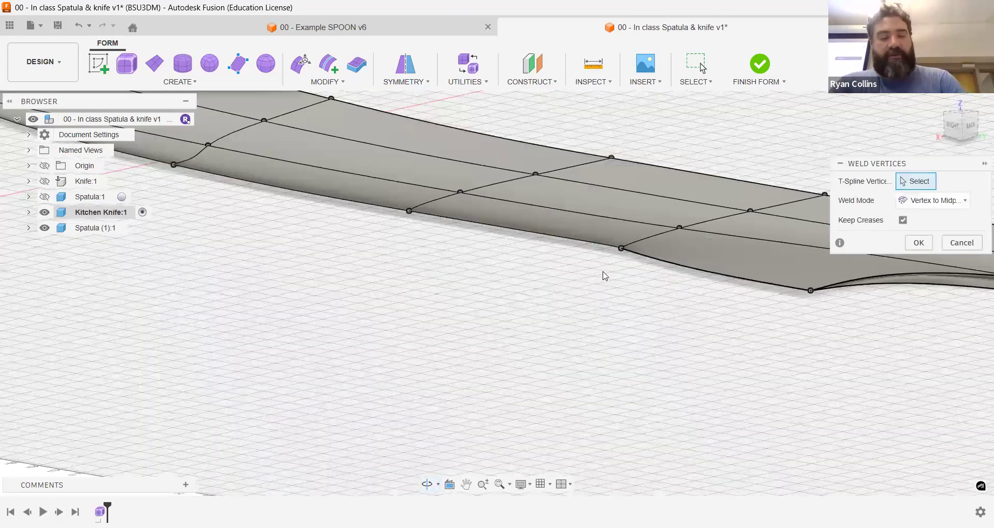
key(ctrl+z)
key(ctrl+z)
key(ctrl+z)
key(ctrl+z)
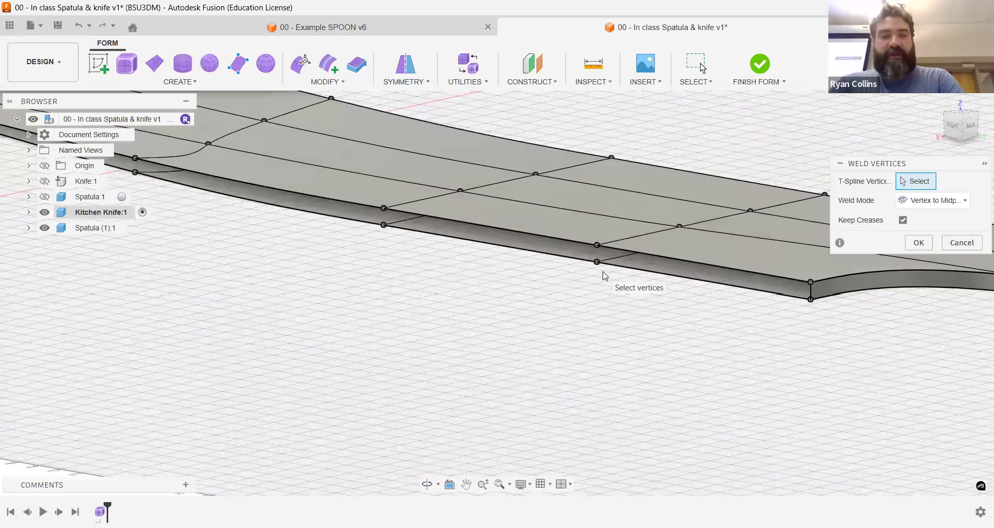
Step: With Keep Creases on, weld the first four stacked vertex pairs from the blade tip toward the heel at their midpoints
middle_drag(601, 290, 809, 338)
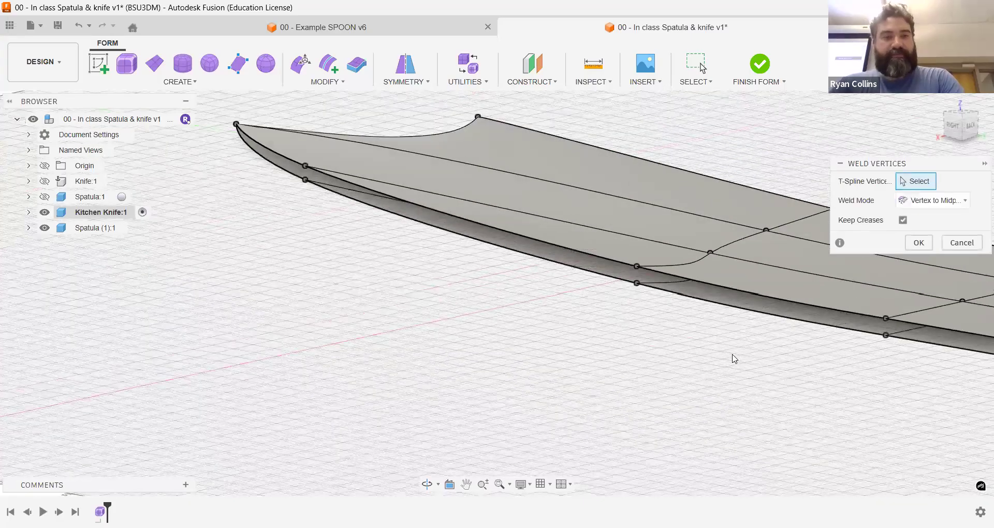
shift+middle_drag(508, 313, 535, 300)
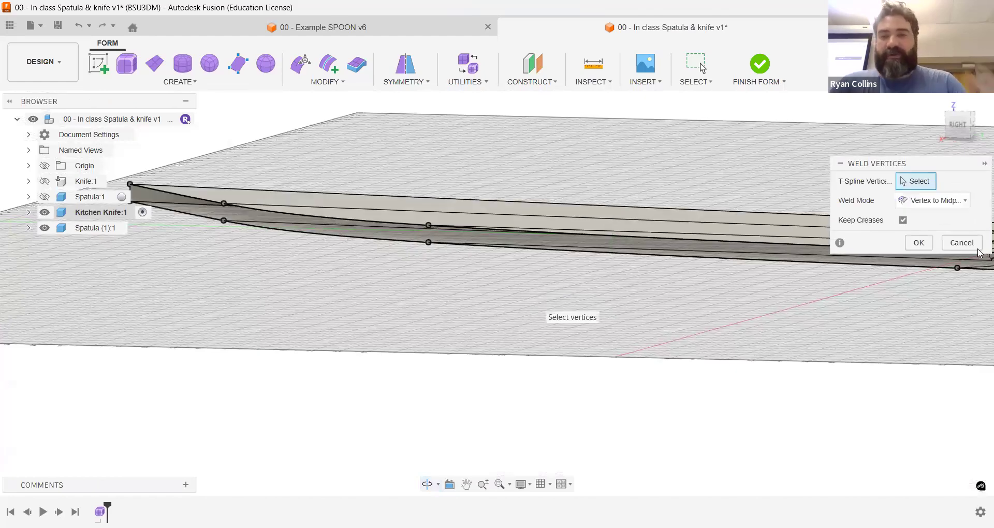
middle_drag(133, 177, 214, 173)
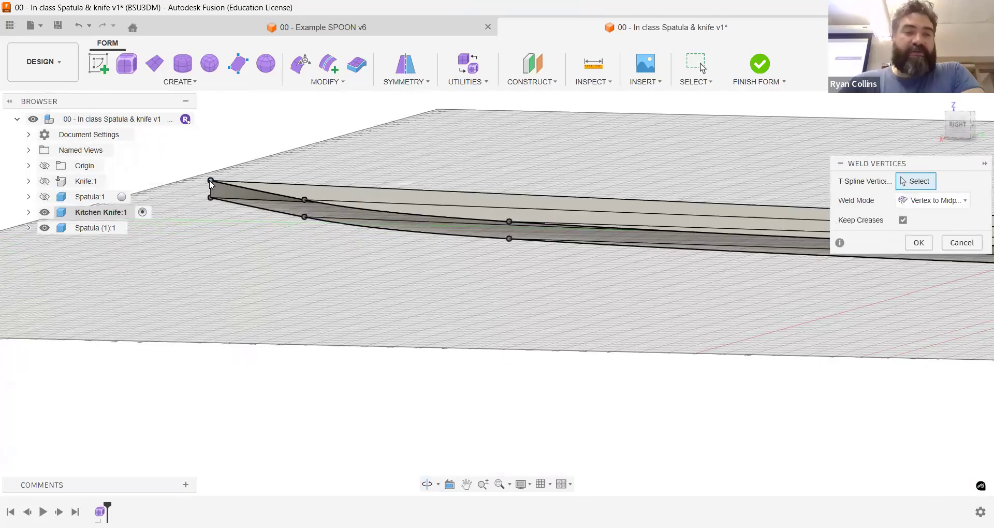
click(210, 180)
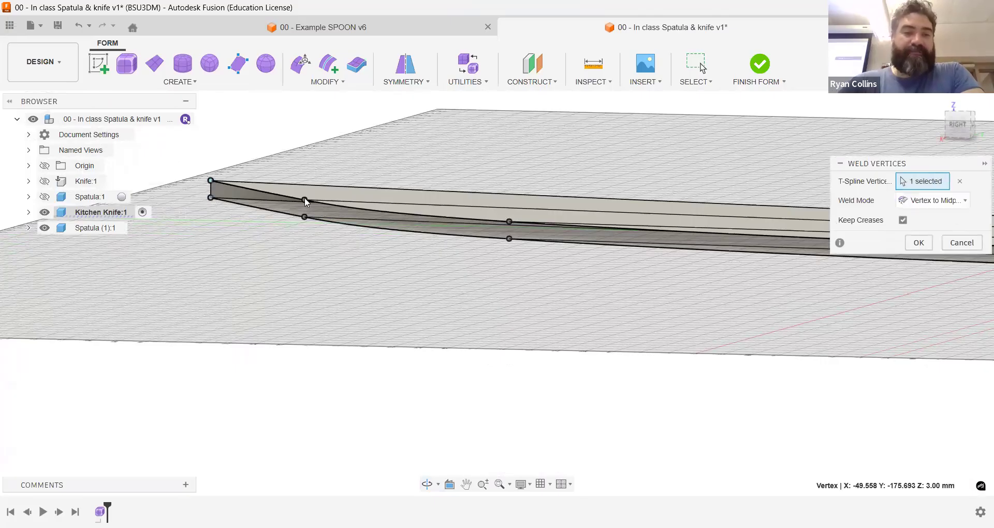
click(509, 223)
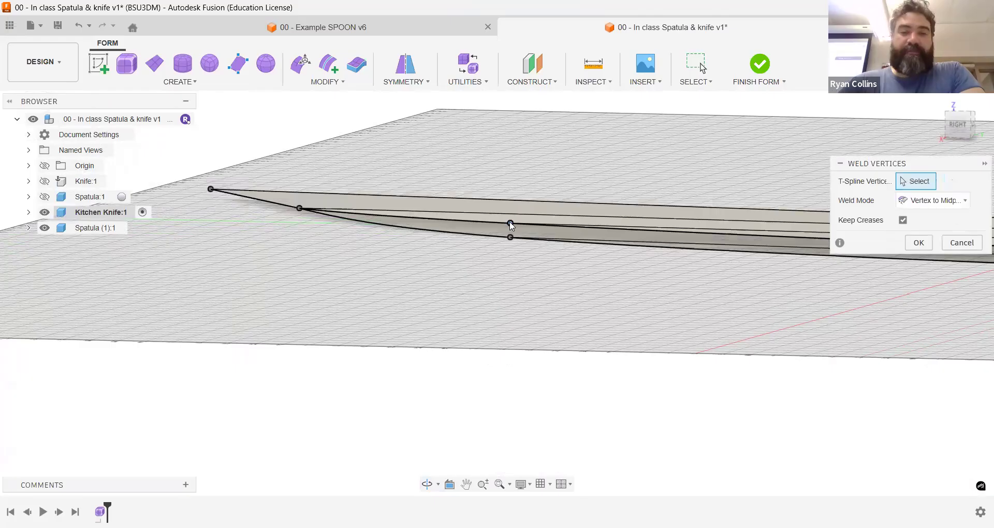
middle_drag(755, 270, 467, 275)
click(746, 255)
Step: Weld the remaining three vertex pairs up to the heel at their midpoints and finish the weld
middle_drag(769, 286, 419, 284)
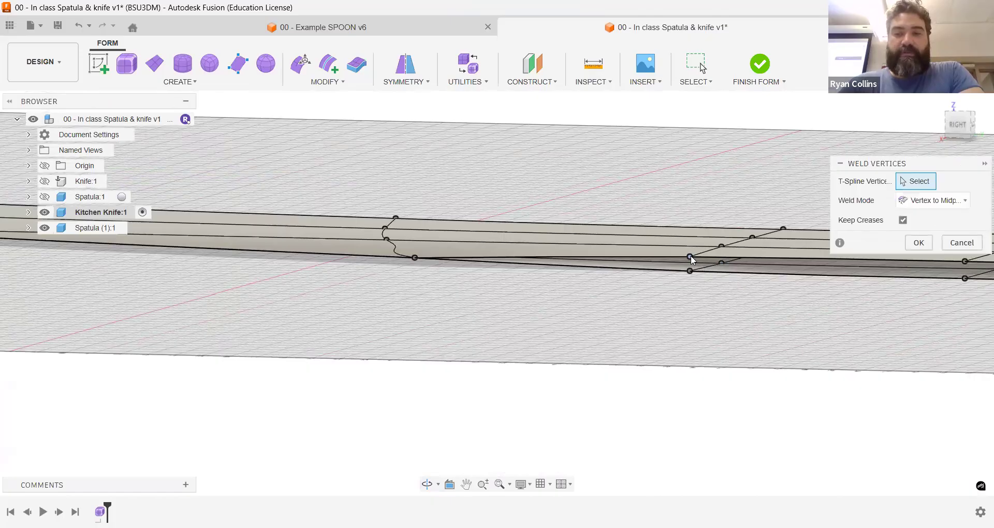
middle_drag(959, 259, 660, 260)
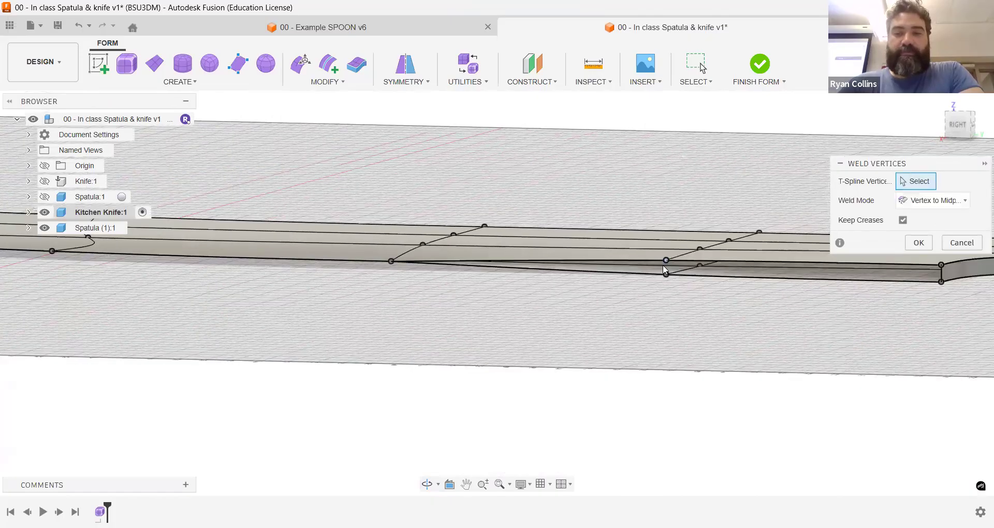
scroll(689, 260, up, 5)
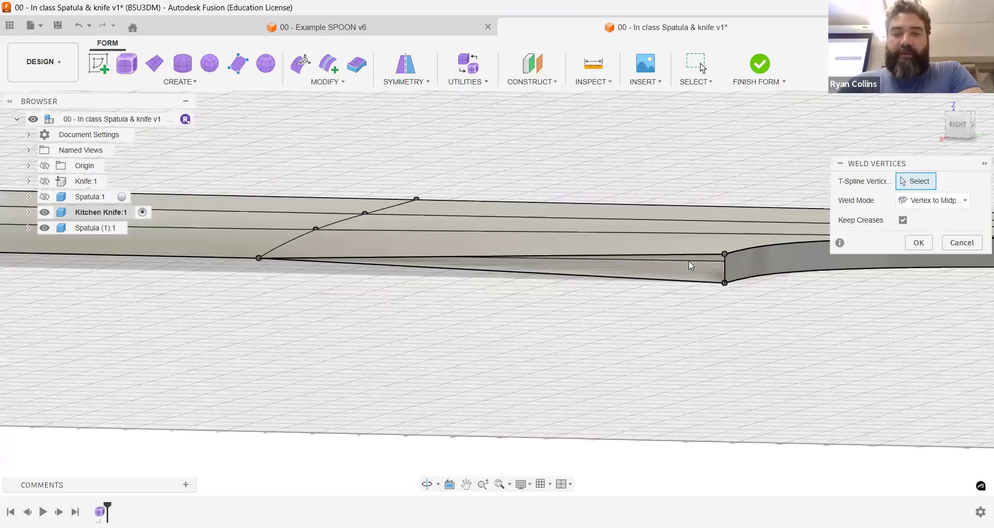
click(810, 324)
middle_drag(807, 305, 360, 277)
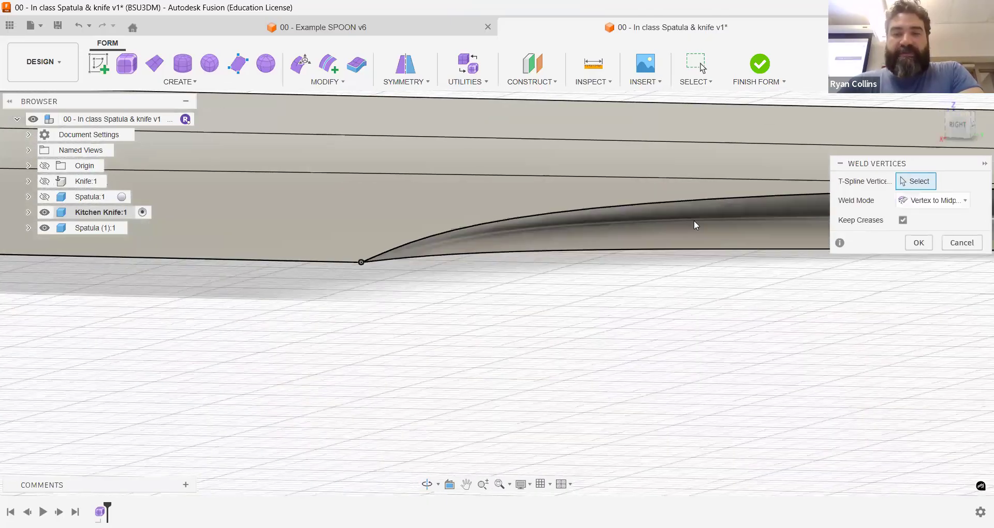
click(920, 245)
Step: Examine the sharpened edge and the curved side faces where the heel runs into the handle
scroll(762, 316, down, 5)
shift+middle_drag(373, 311, 377, 337)
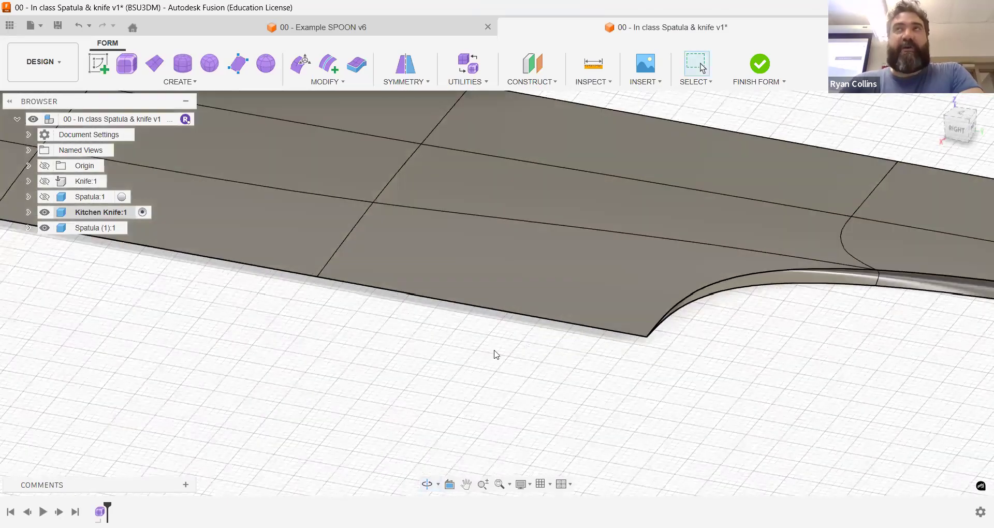
scroll(496, 354, down, 5)
mouse_move(616, 344)
shift+middle_down()
mouse_move(603, 339)
mouse_move(584, 356)
mouse_move(616, 334)
mouse_move(579, 348)
mouse_move(643, 333)
mouse_move(612, 352)
mouse_move(561, 326)
mouse_move(543, 328)
mouse_move(636, 340)
mouse_move(628, 356)
shift+middle_up()
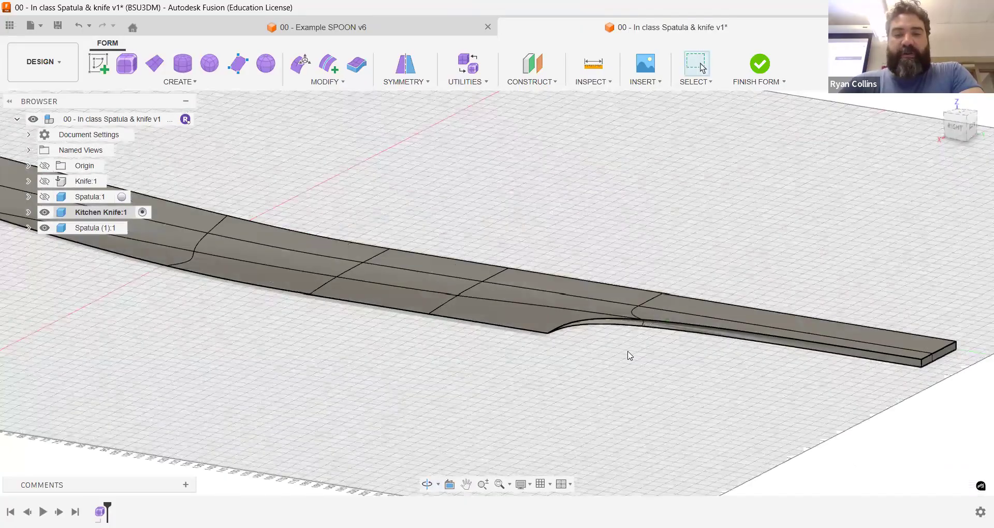
scroll(629, 356, up, 5)
scroll(628, 355, up, 4)
middle_drag(645, 220, 746, 323)
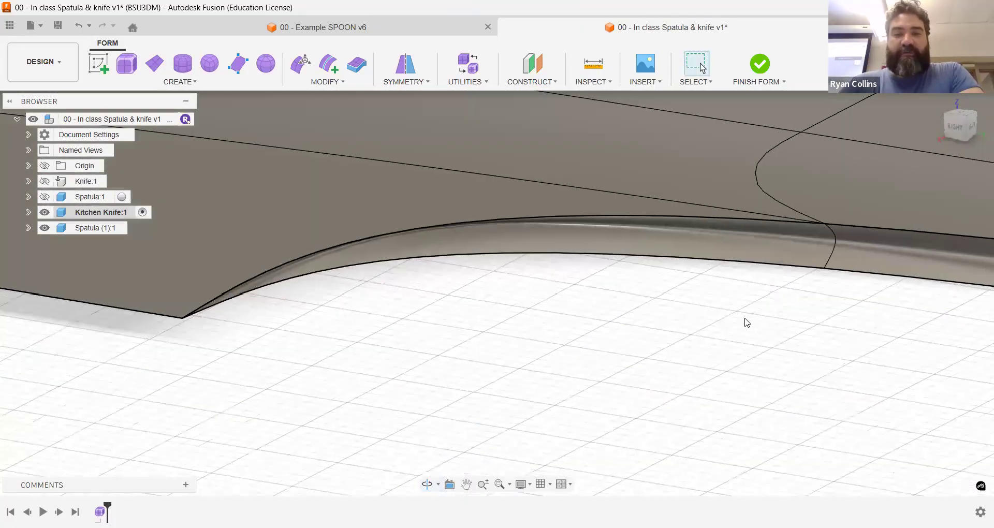
mouse_move(679, 262)
shift+middle_down()
mouse_move(599, 237)
mouse_move(673, 251)
shift+middle_up()
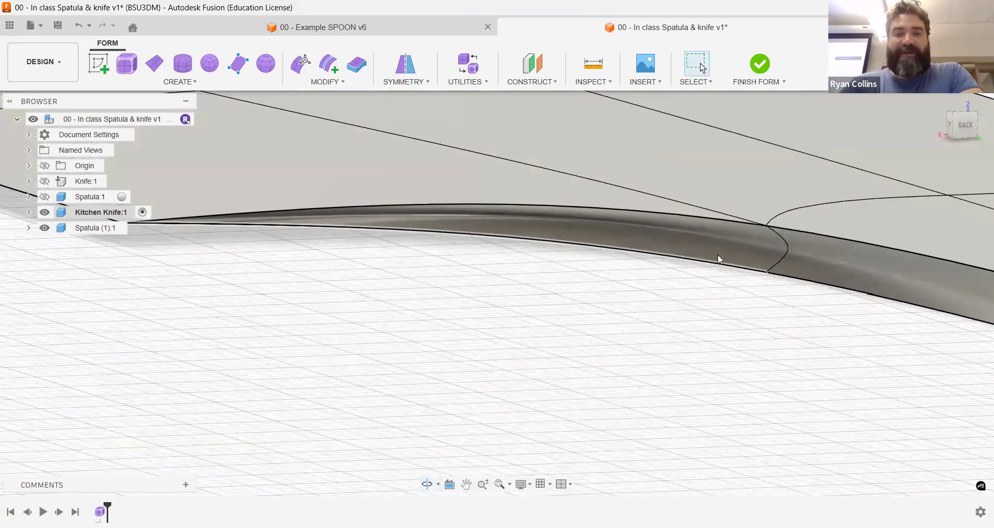
scroll(754, 325, down, 3)
scroll(757, 325, up, 2)
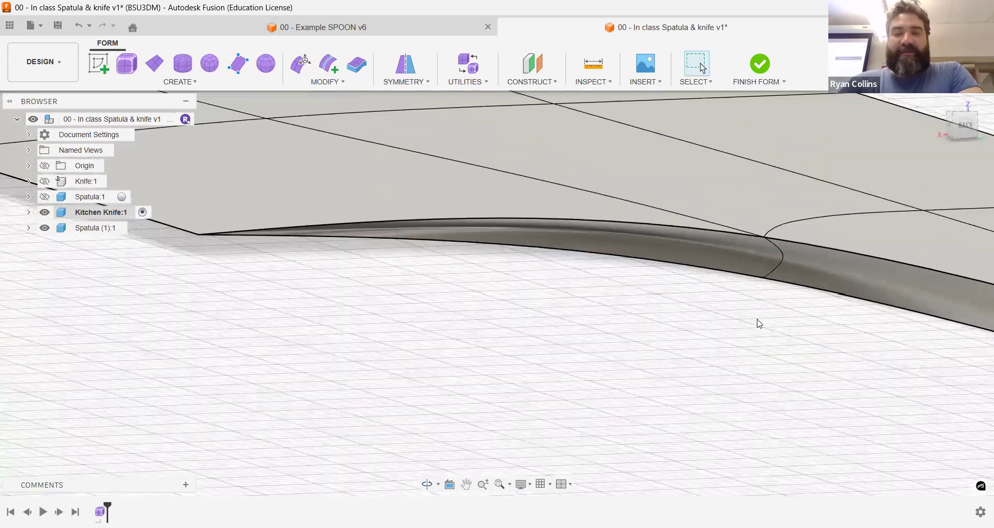
middle_drag(587, 300, 590, 303)
Step: Select the two narrow side faces running from the heel along the handle's lower side and delete them
click(548, 244)
ctrl+click(621, 254)
scroll(677, 322, down, 3)
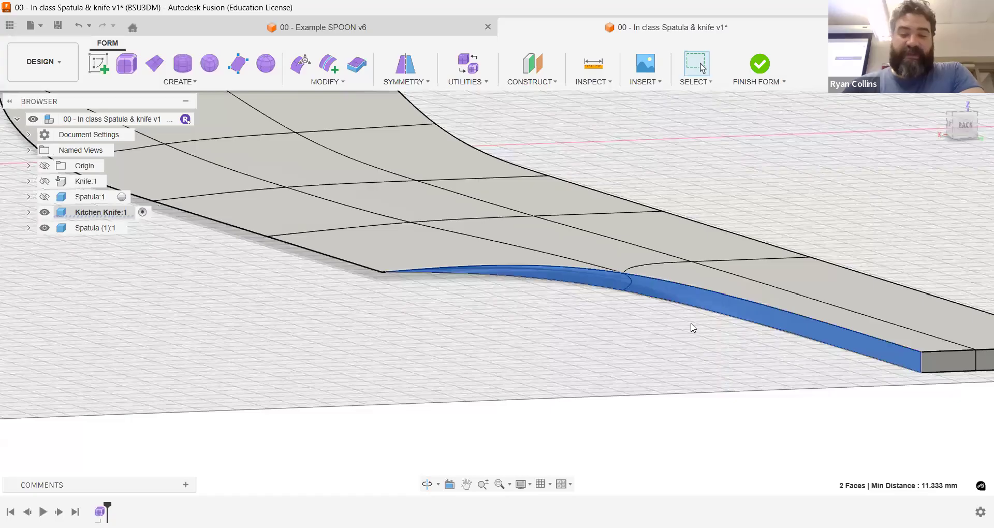
click(693, 327)
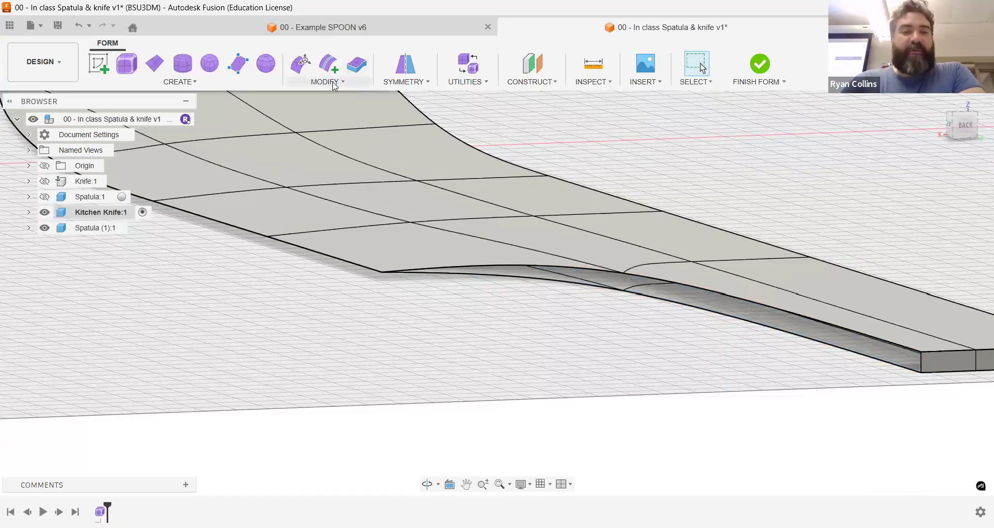
click(325, 82)
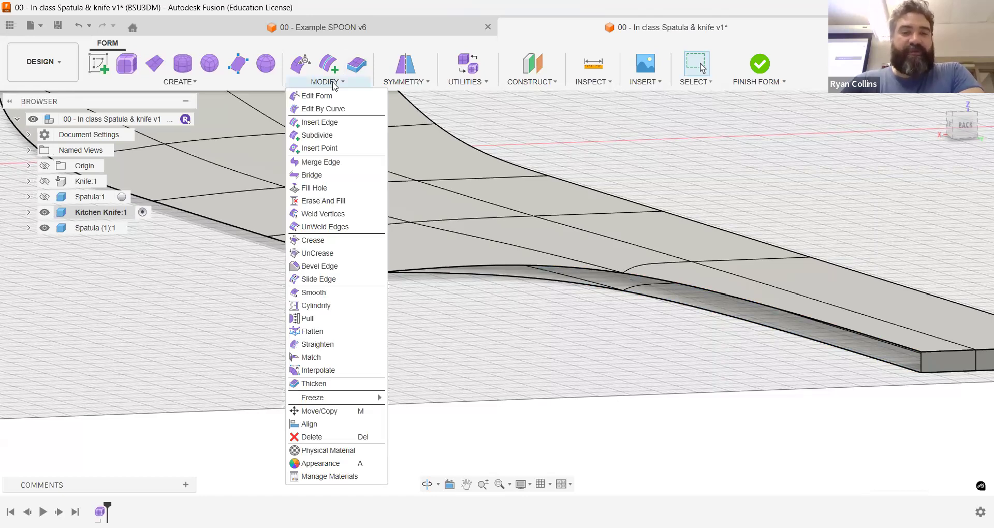
click(333, 189)
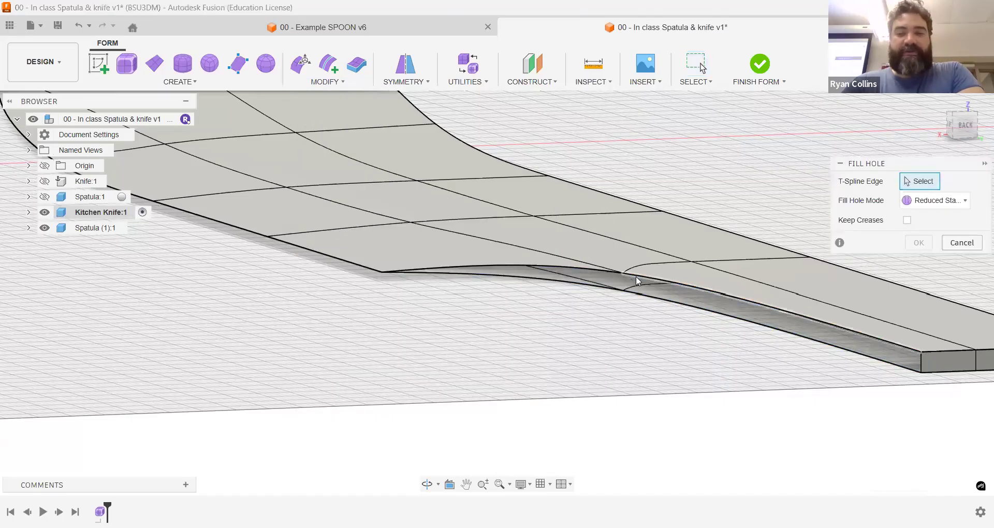
click(636, 278)
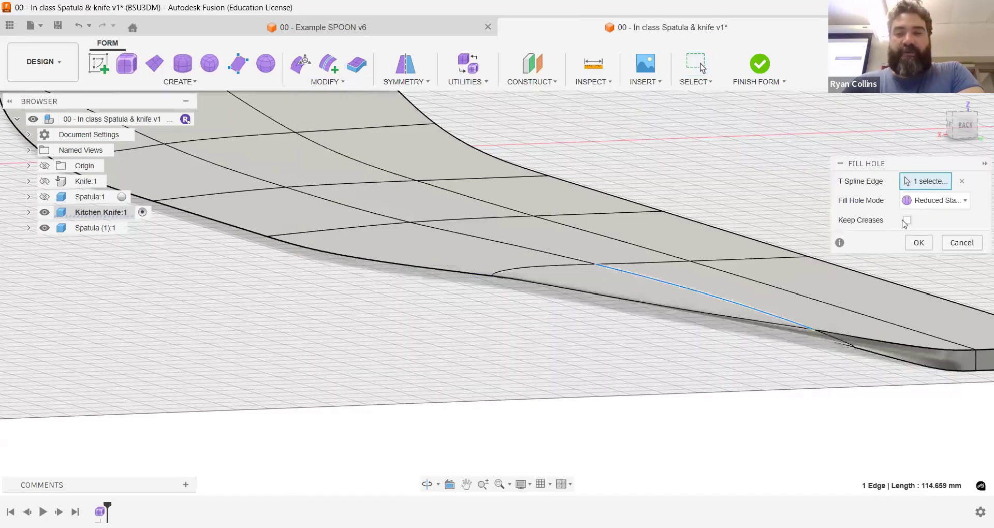
click(926, 201)
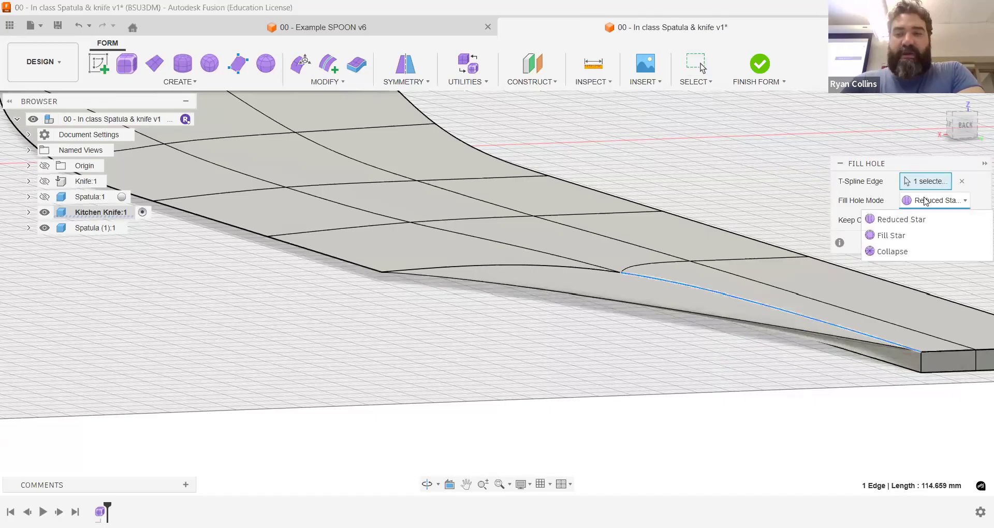
click(918, 233)
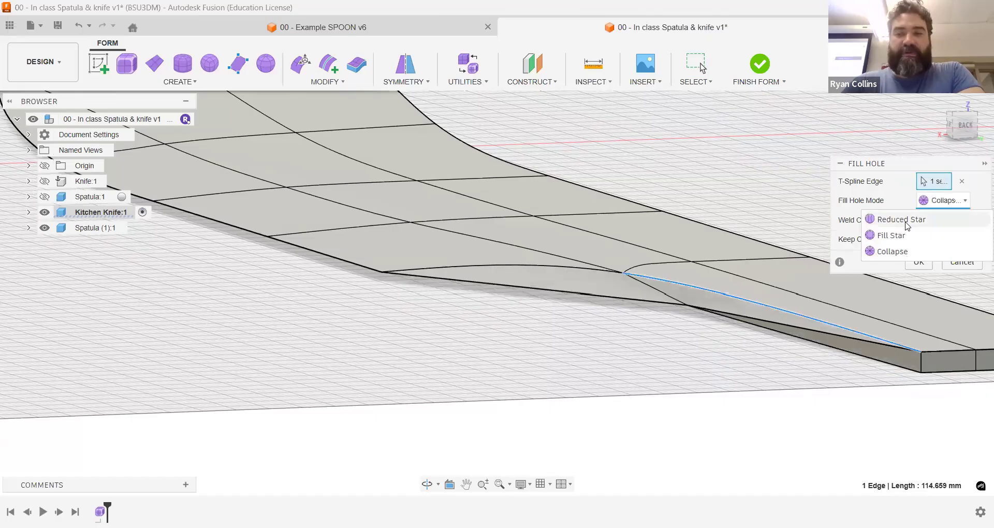
click(953, 218)
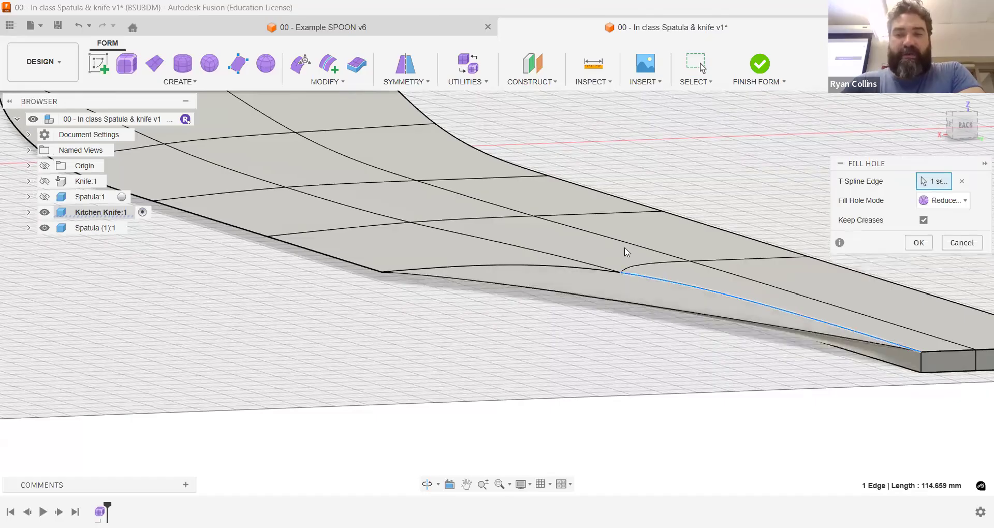
key(Escape)
Step: Abandon bridging the opening along the handle's lower side and restore the two deleted side faces
shift+middle_drag(673, 219, 719, 221)
shift+middle_drag(671, 154, 735, 173)
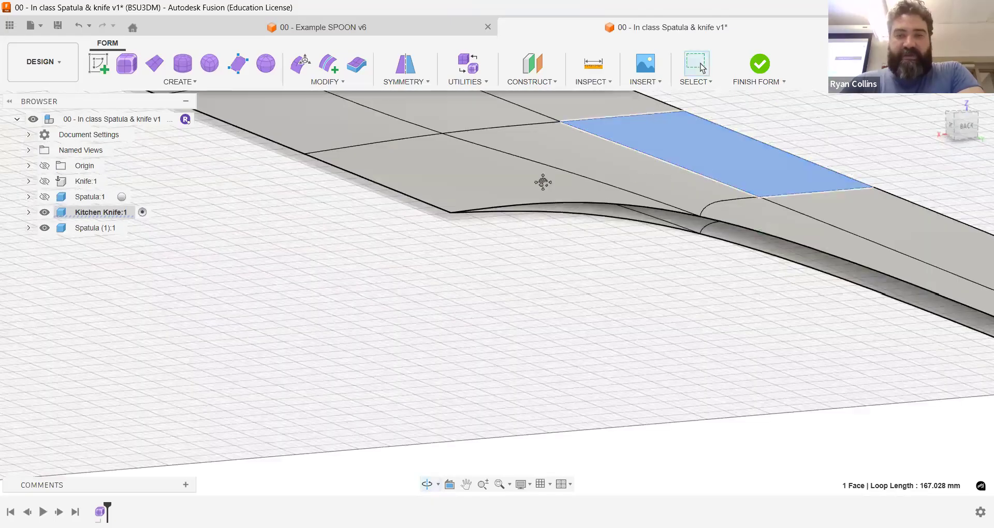
scroll(543, 182, down, 3)
click(326, 81)
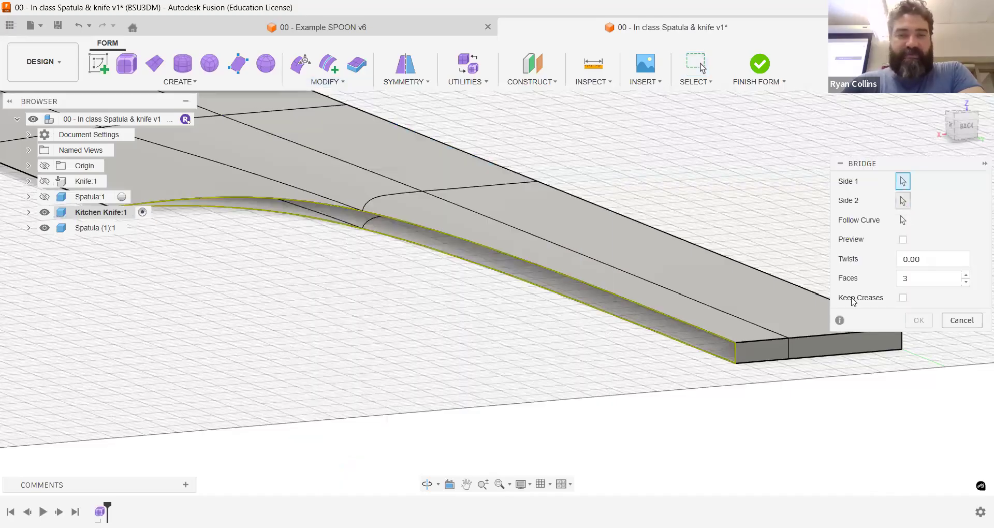
key(Escape)
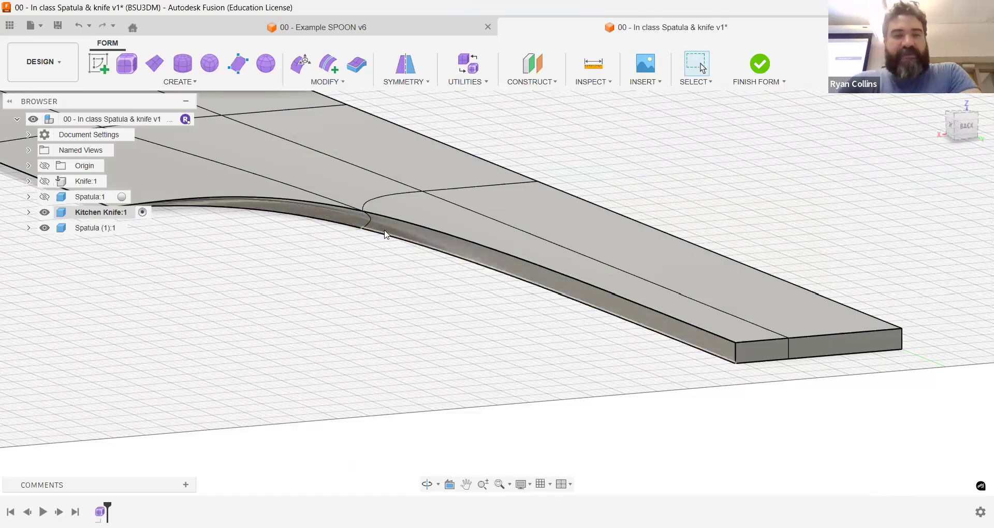
Step: Delete only the curved side face between the blade's heel and the start of the handle
scroll(365, 216, up, 5)
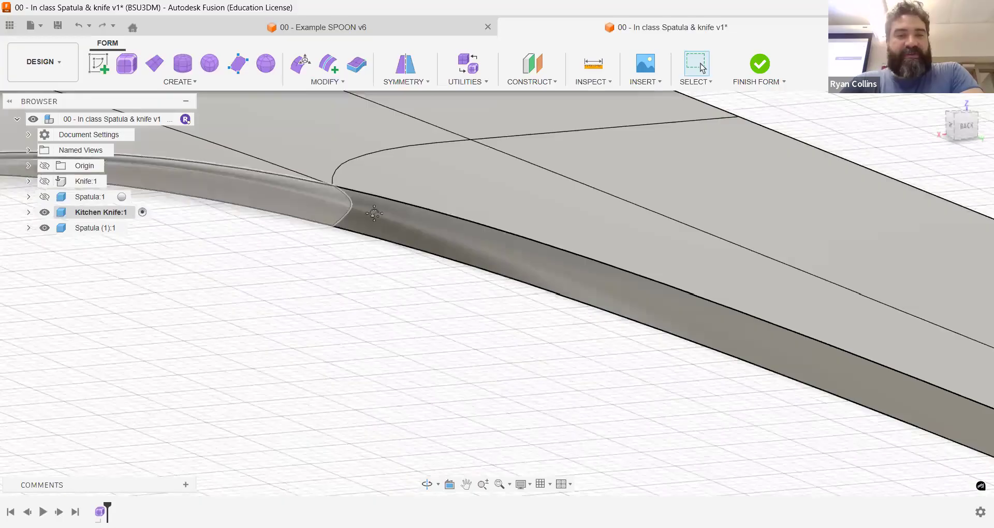
middle_drag(311, 211, 576, 240)
click(577, 242)
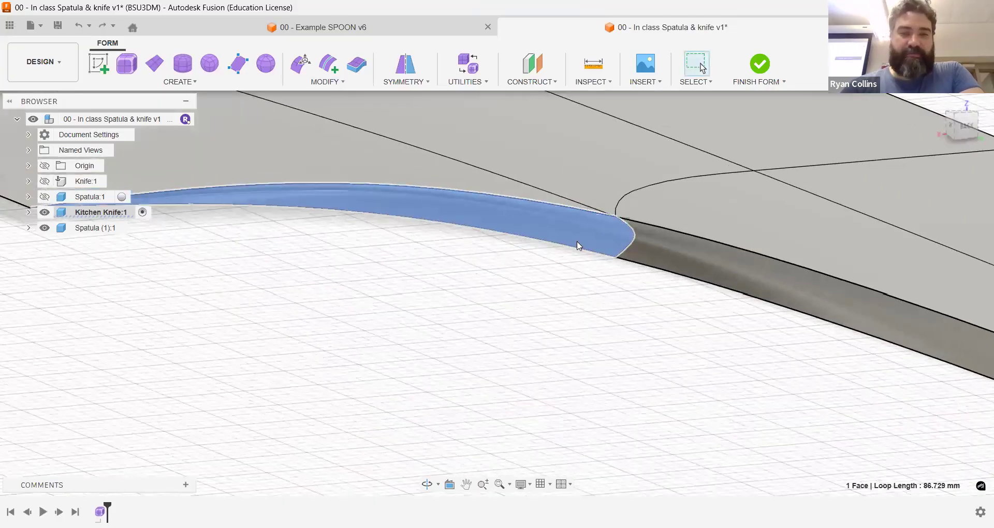
key(Delete)
Step: Try to move the two stacked vertices at the inner heel corner with Edit Form
shift+middle_drag(510, 249, 534, 141)
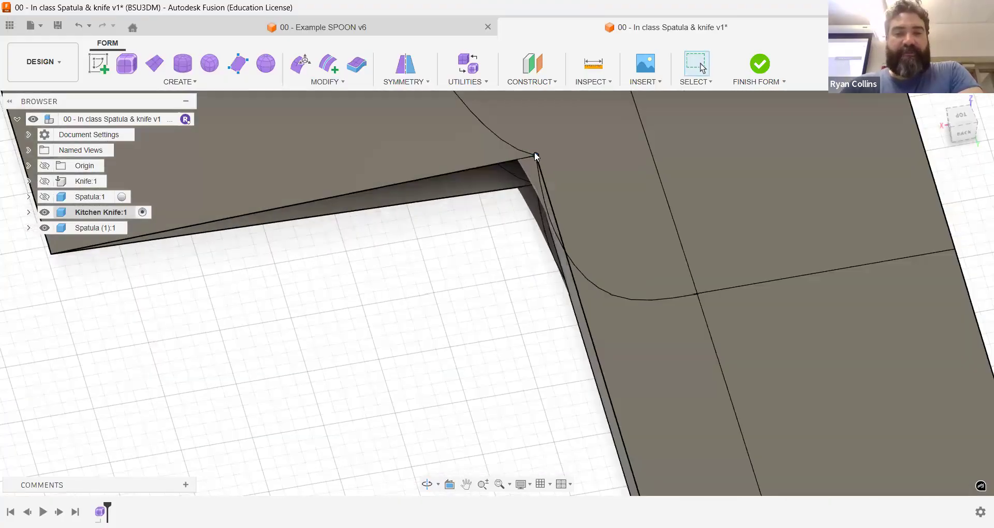
click(300, 63)
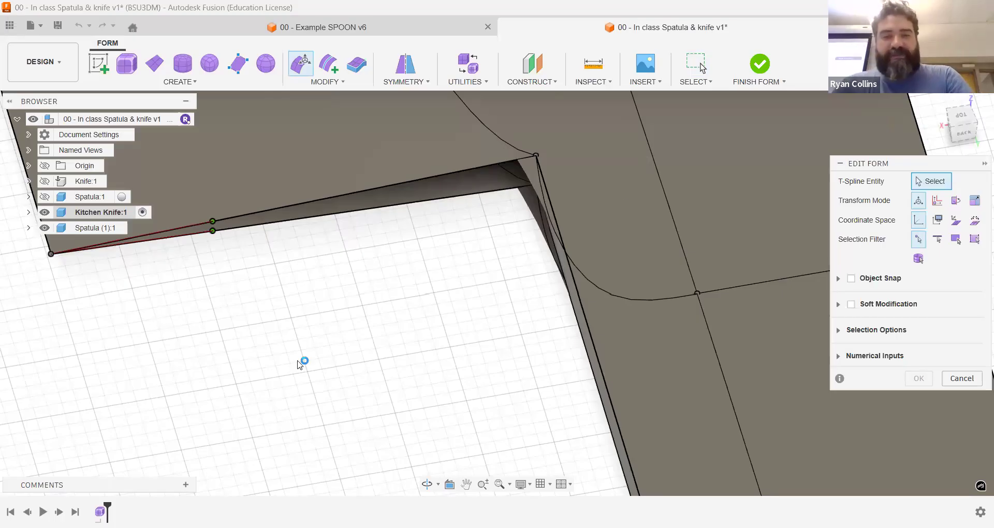
shift+middle_drag(588, 257, 597, 308)
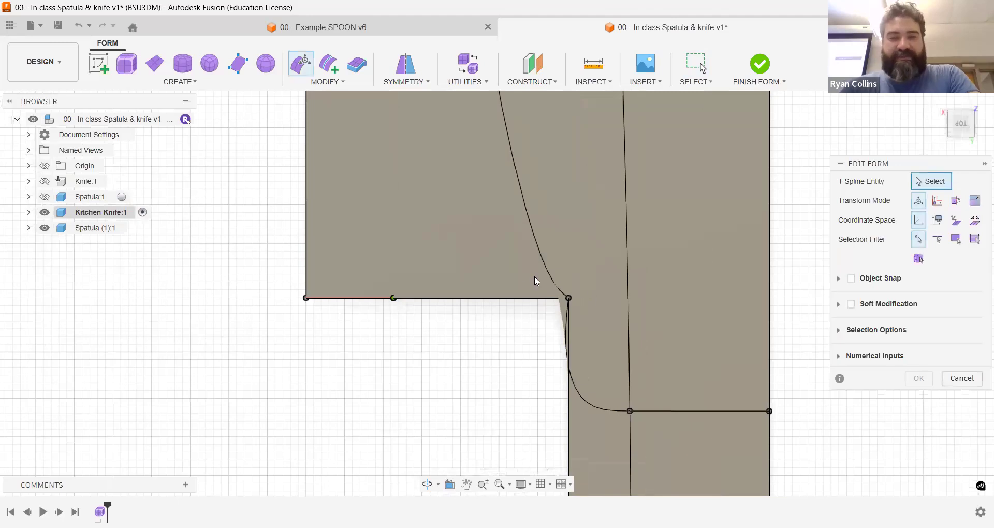
drag(522, 270, 615, 329)
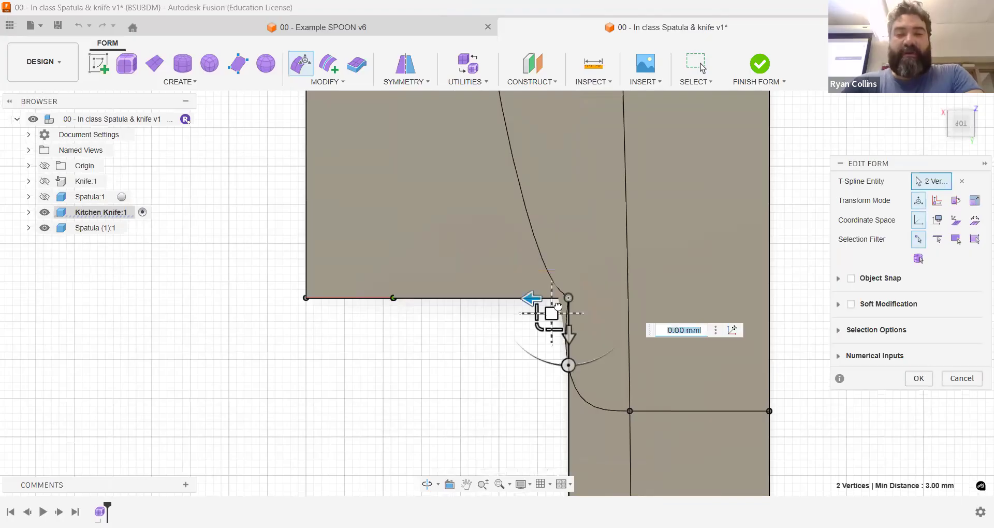
drag(538, 310, 490, 368)
shift+middle_drag(568, 327, 486, 286)
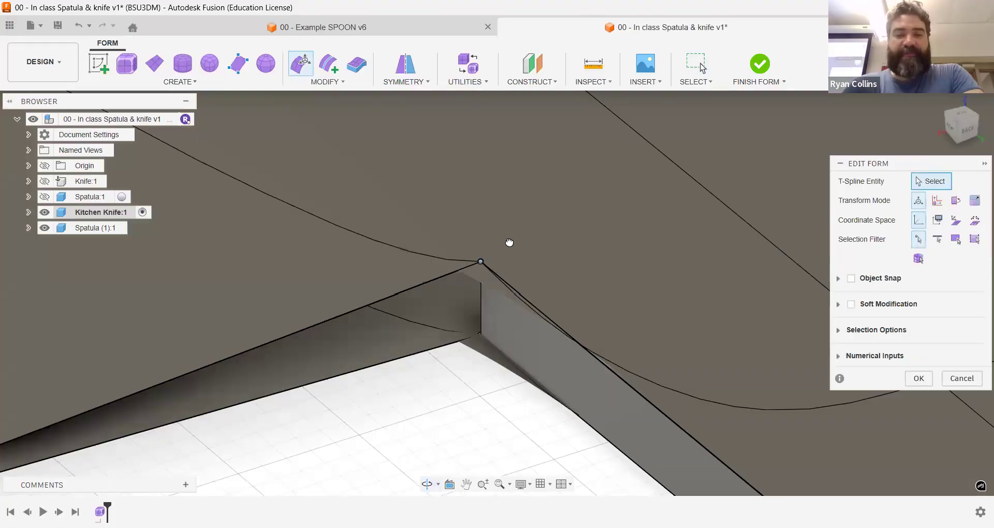
click(475, 264)
key(ctrl+z)
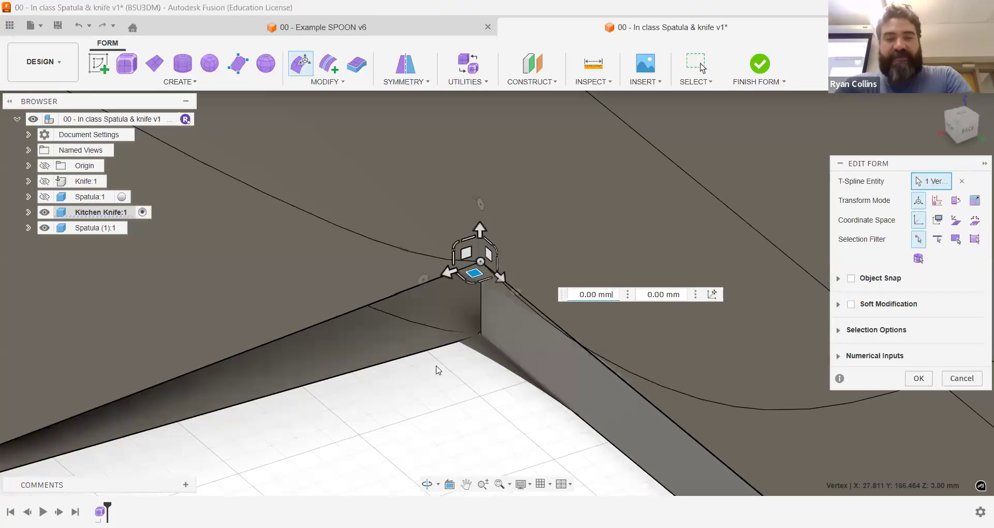
key(ctrl+z)
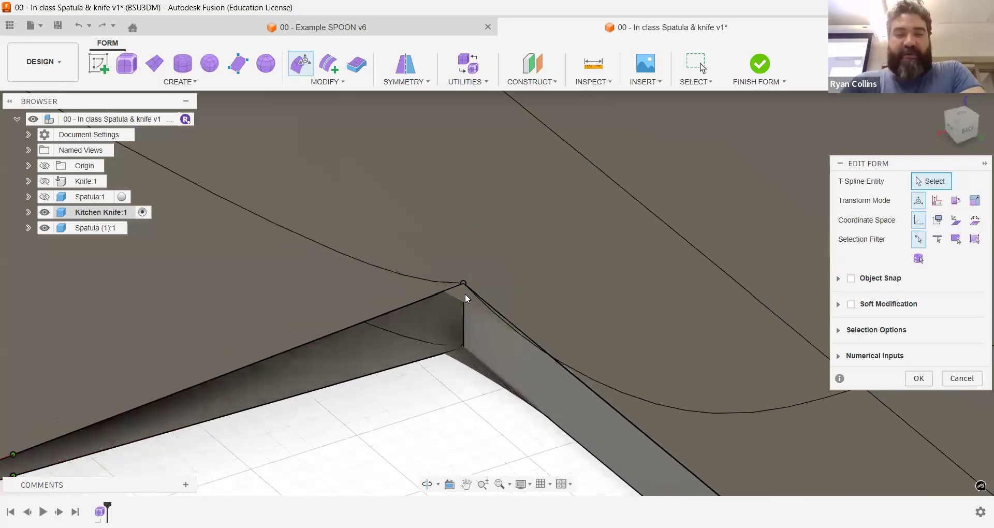
click(919, 379)
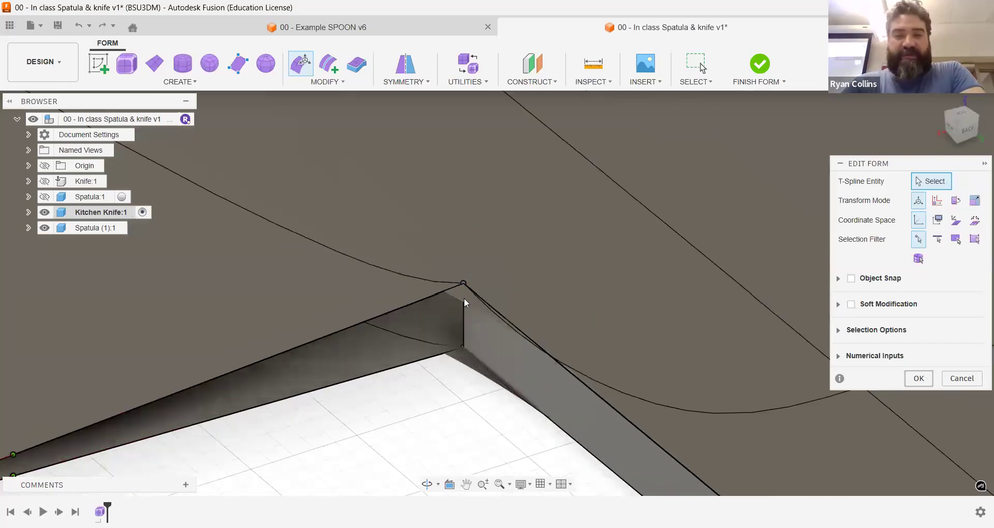
Step: Select the upper and lower edges of the opening behind the heel and scale them along their length to 0.226
scroll(479, 278, down, 3)
click(473, 284)
click(470, 280)
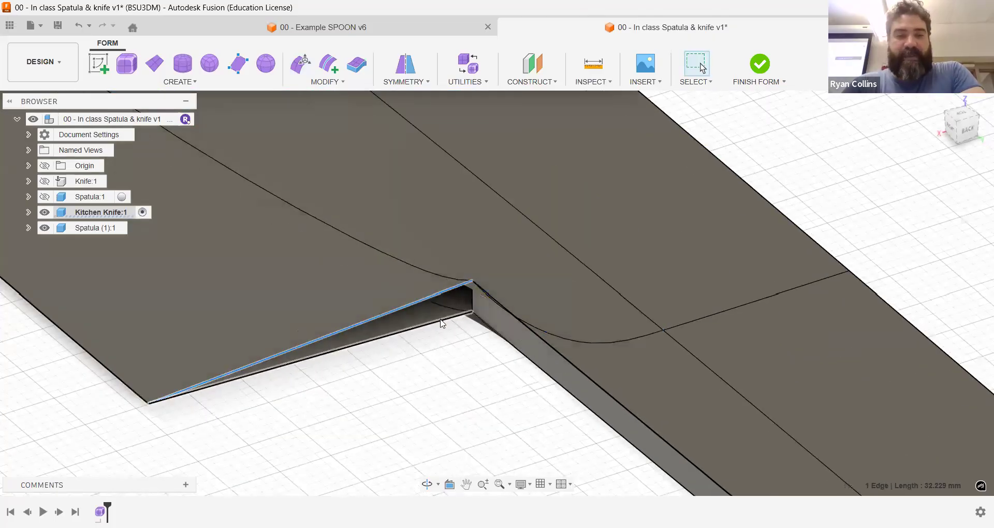
click(441, 323)
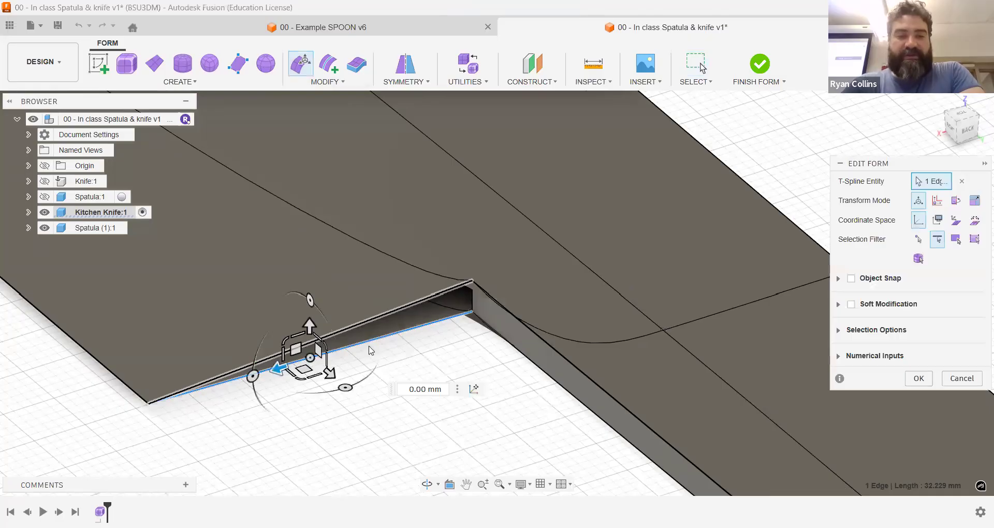
shift+click(417, 302)
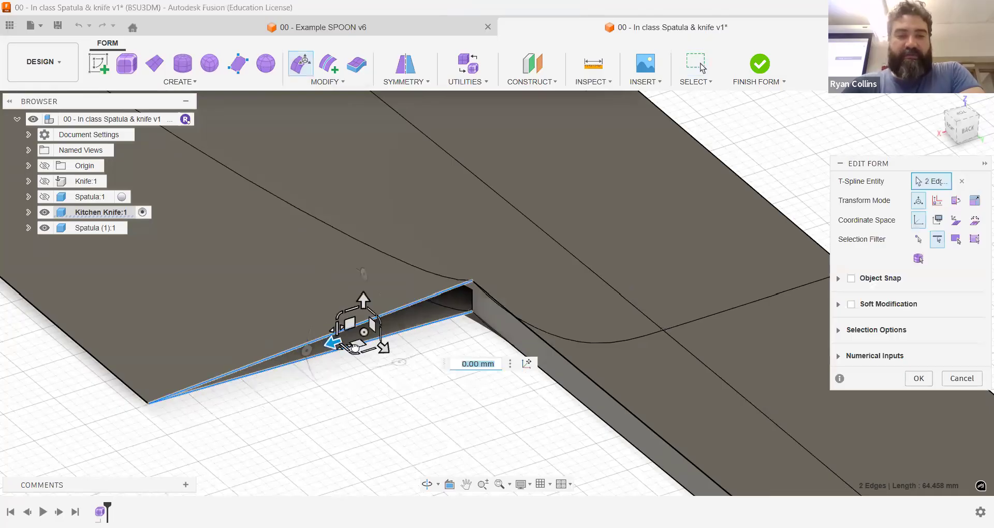
mouse_move(366, 346)
mouse_down()
mouse_move(384, 340)
mouse_move(379, 349)
mouse_up()
scroll(392, 320, up, 5)
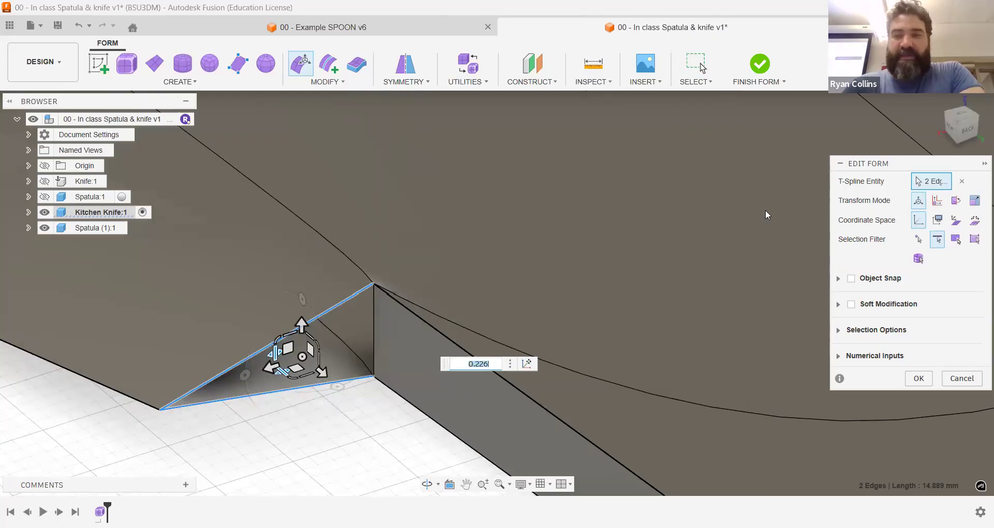
Step: From the top view, select the heel's tip vertex and move it about 12 mm outward, away from the handle
click(966, 122)
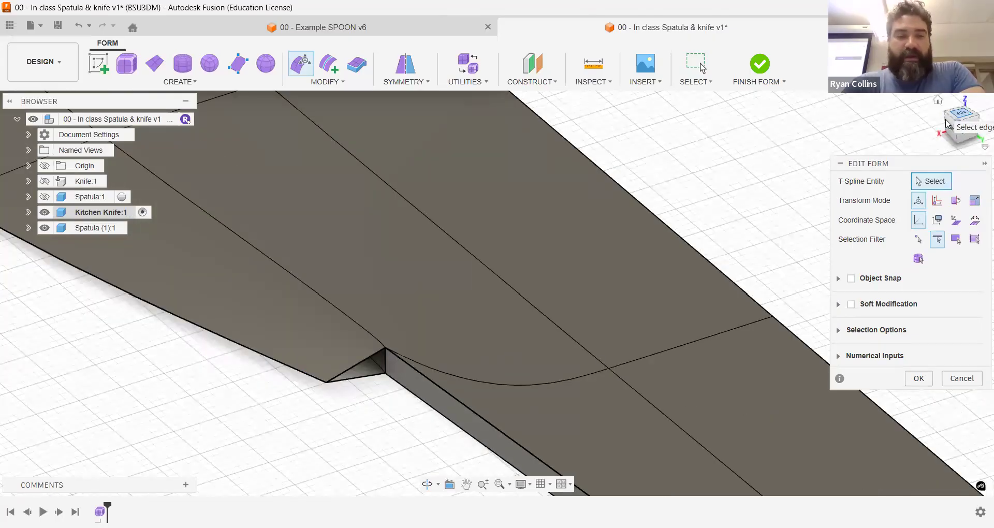
click(948, 123)
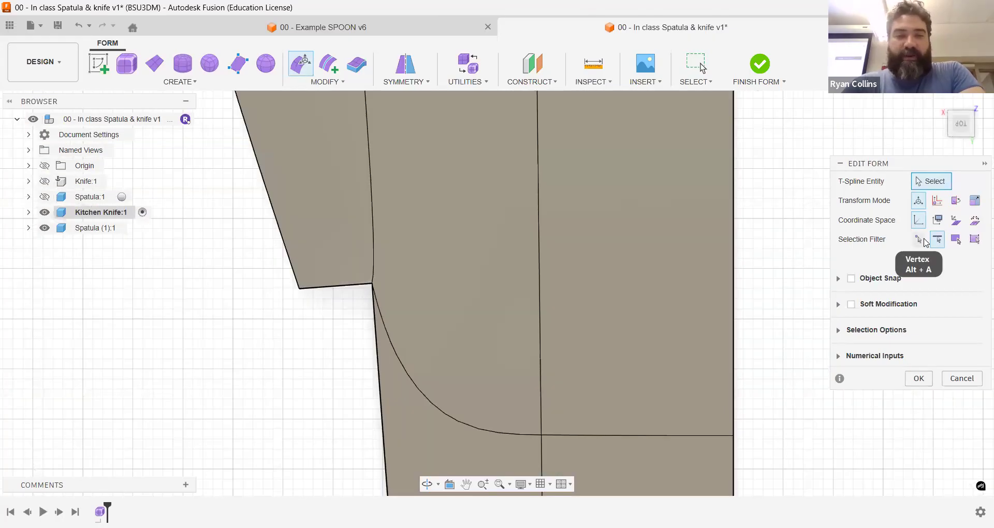
click(918, 239)
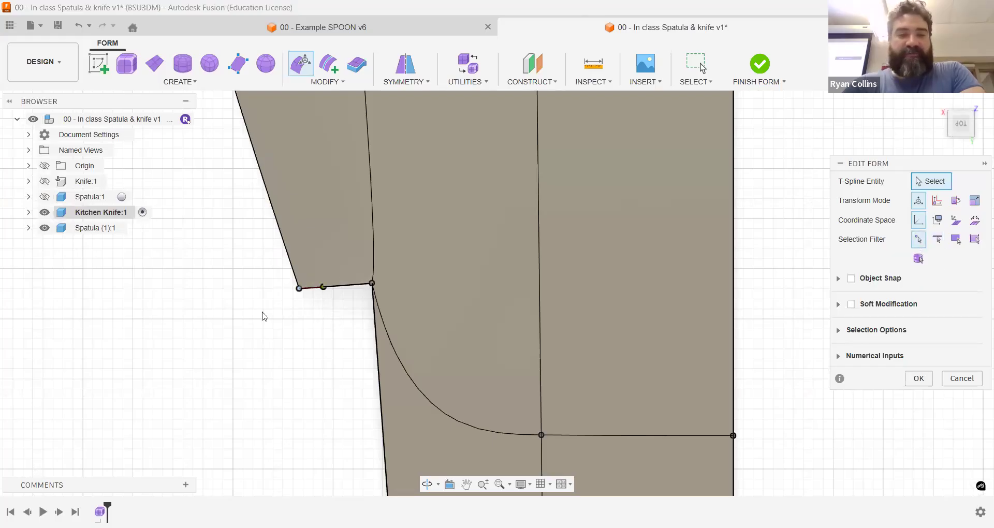
scroll(335, 318, down, 5)
click(334, 309)
drag(319, 326, 268, 323)
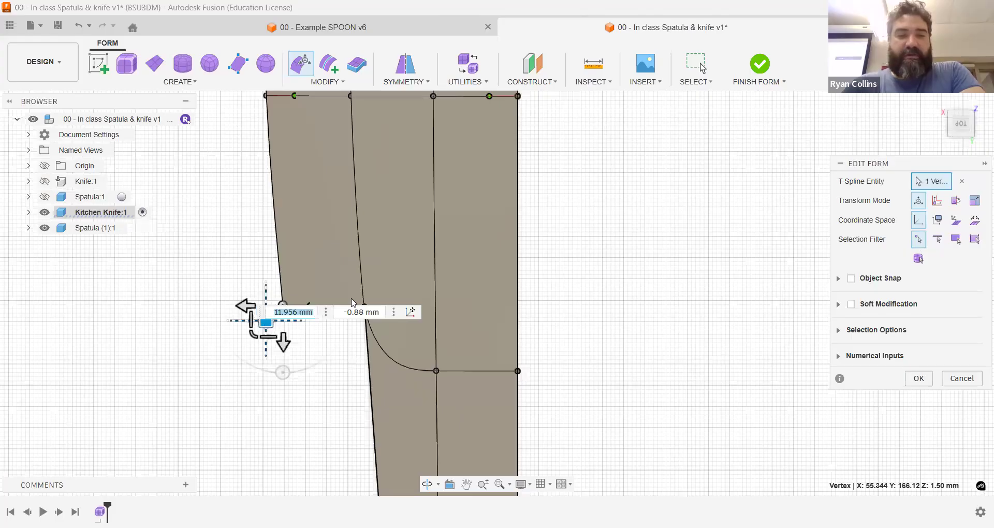
Step: Try to adjust the two stacked vertices where the heel meets the handle
click(381, 324)
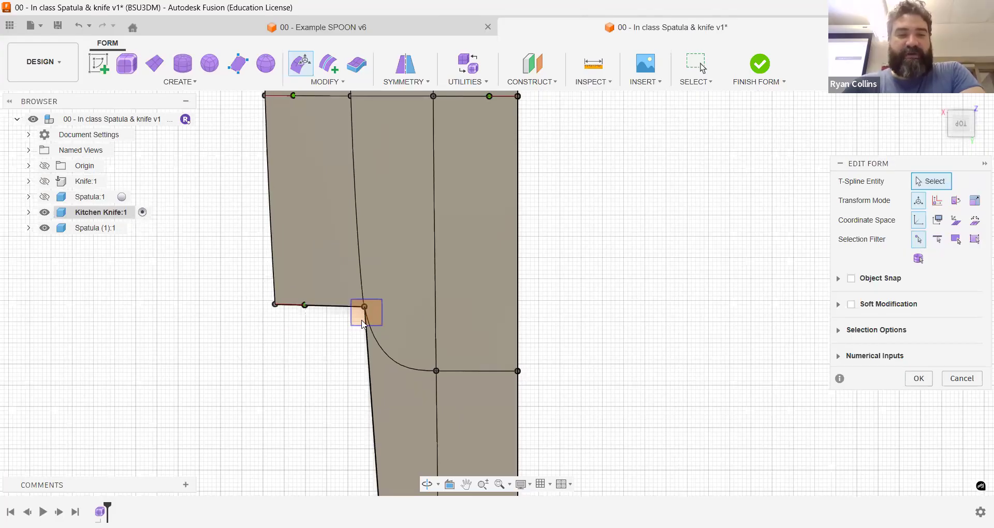
shift+middle_drag(399, 333, 416, 292)
scroll(381, 266, up, 5)
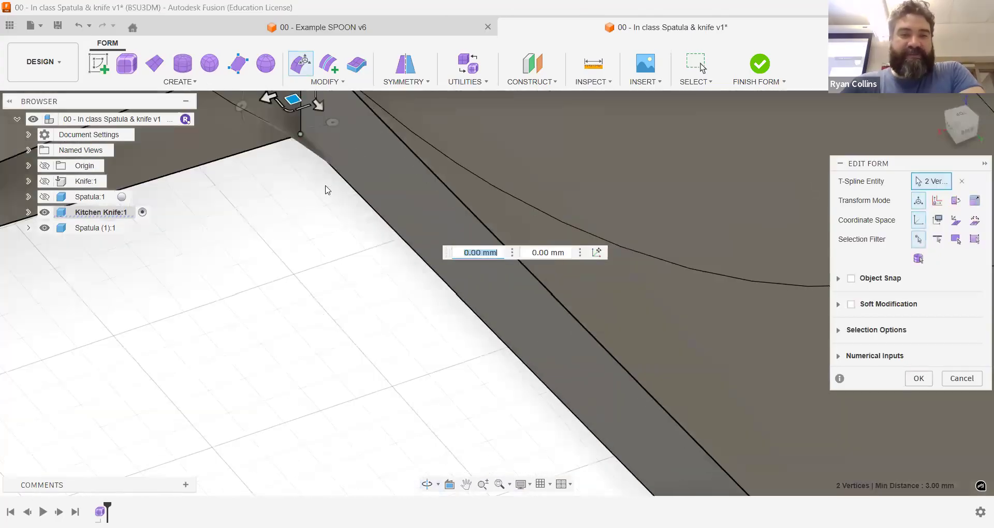
scroll(320, 186, down, 3)
middle_drag(314, 181, 364, 207)
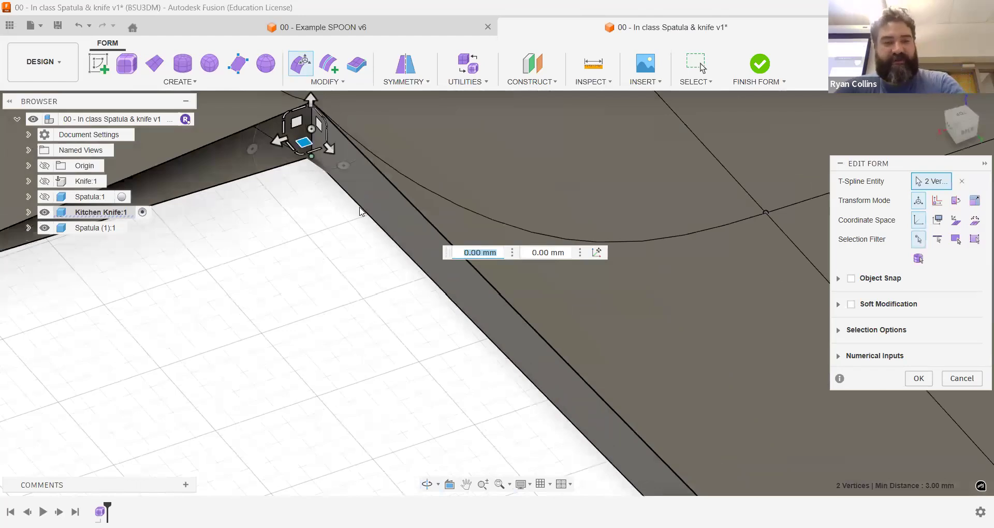
scroll(358, 203, down, 1)
key(ctrl+z)
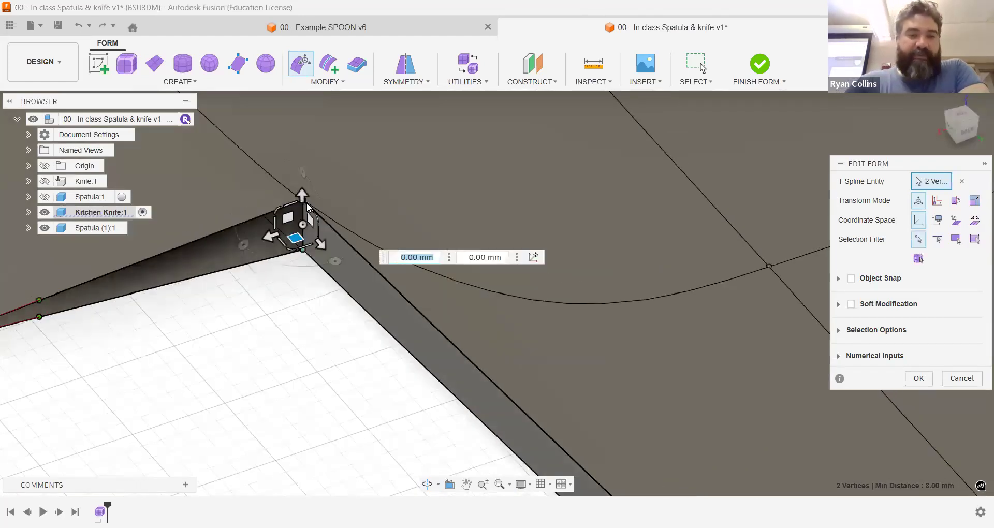
key(ctrl+z)
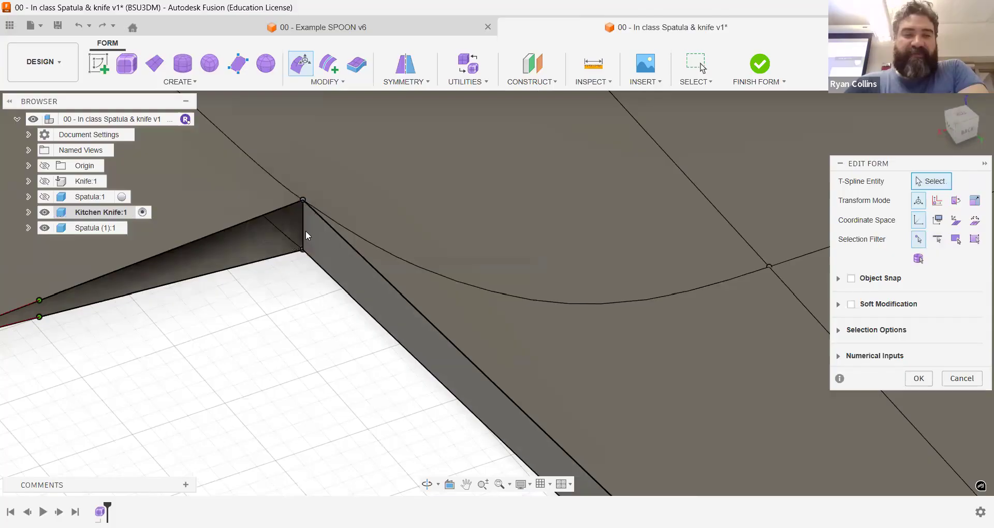
Step: Move the short vertical edge at the inner heel corner by 1.13 mm and 0.377 mm and finish the form edit
middle_drag(301, 233, 321, 222)
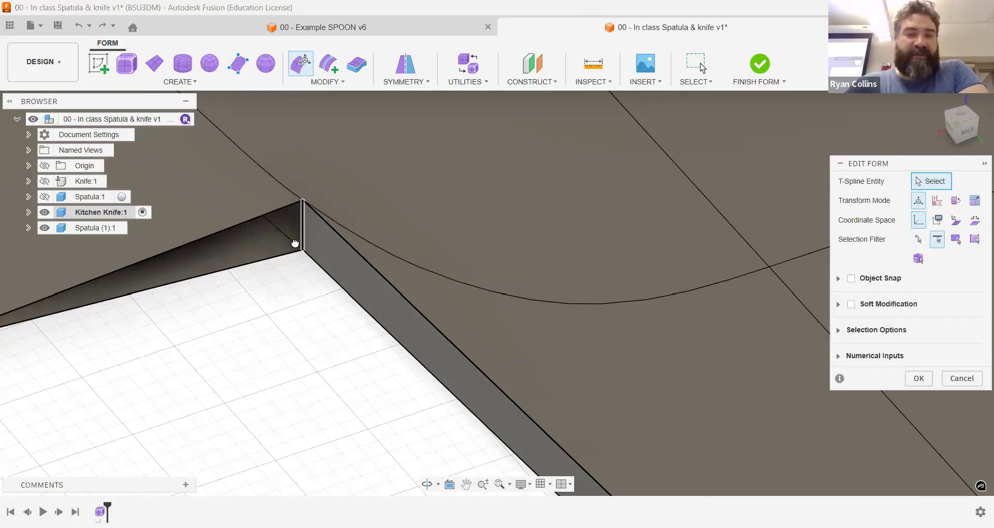
click(916, 376)
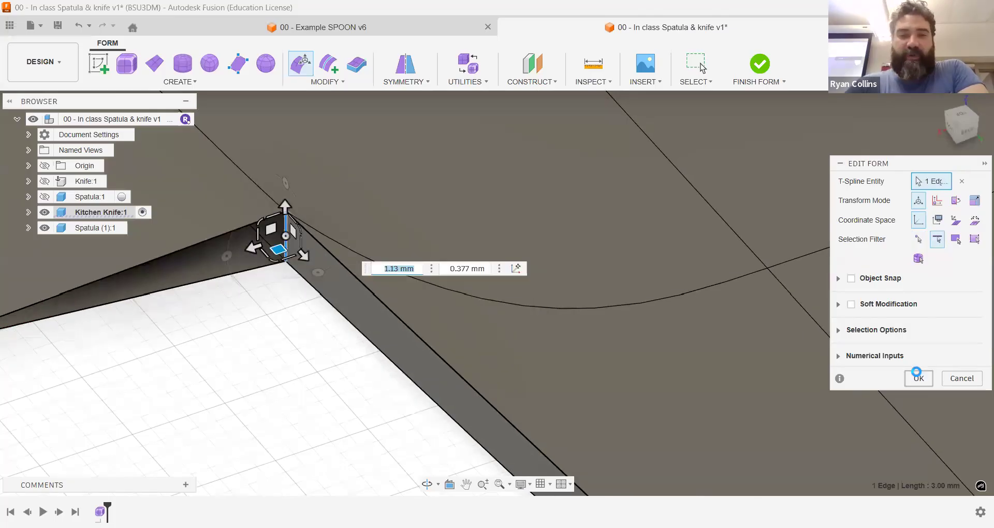
Step: Fill the opening at the heel using its short vertical edge, with the reduced star fill mode and creases kept
middle_drag(227, 284, 397, 226)
click(333, 81)
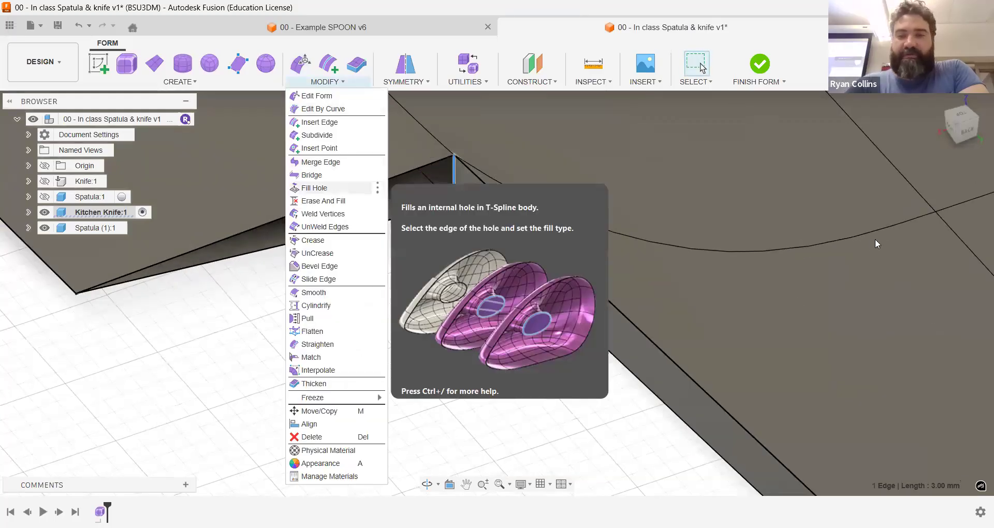
click(909, 223)
scroll(304, 247, down, 3)
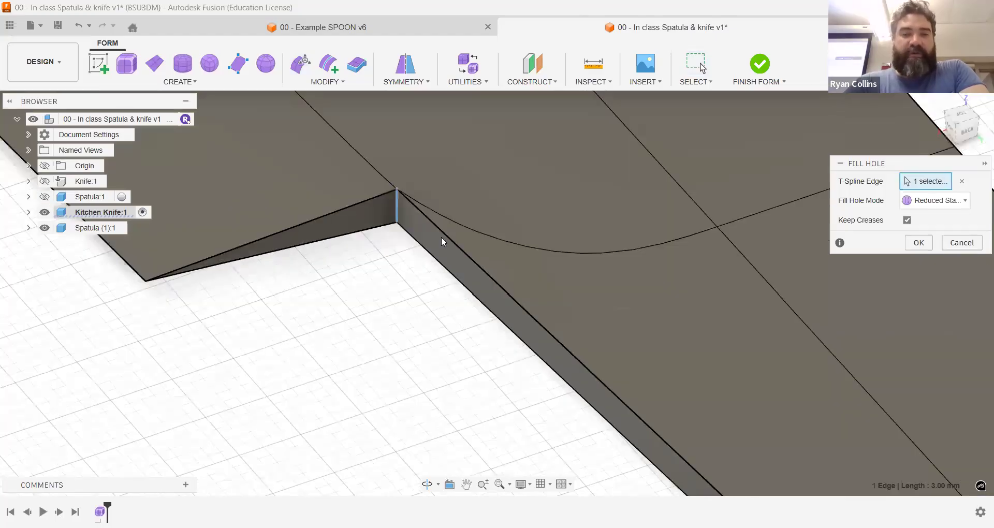
scroll(441, 237, down, 3)
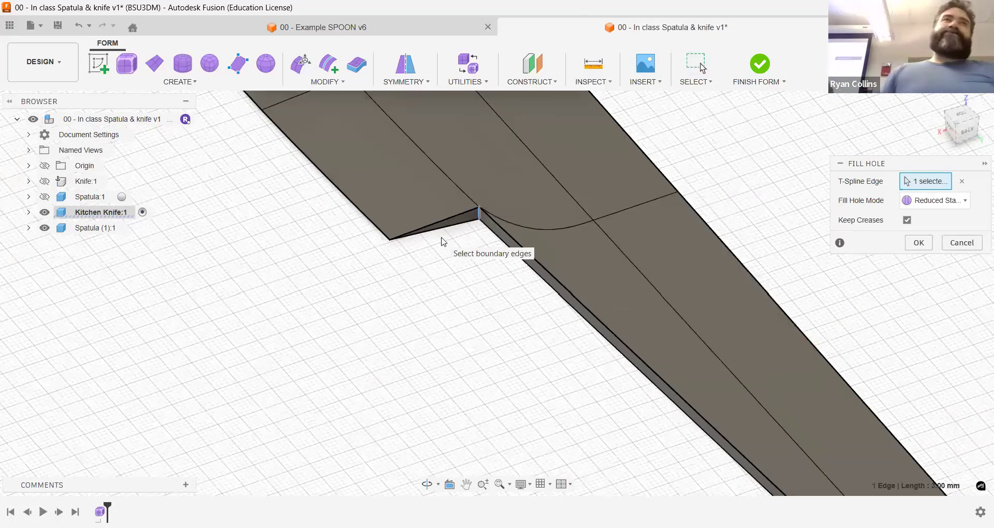
click(918, 243)
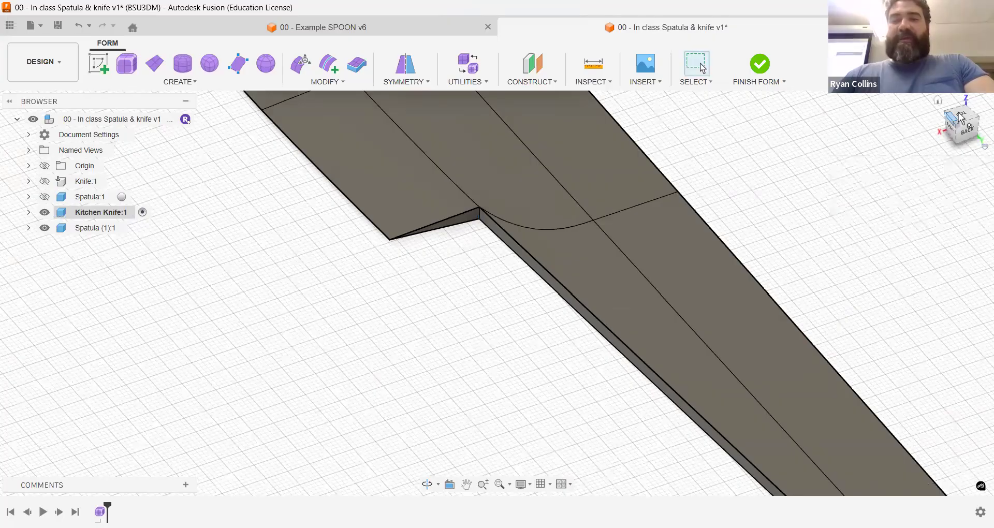
Step: Check the whole knife from the home view and save a new version of the design with the description "bl"
click(939, 101)
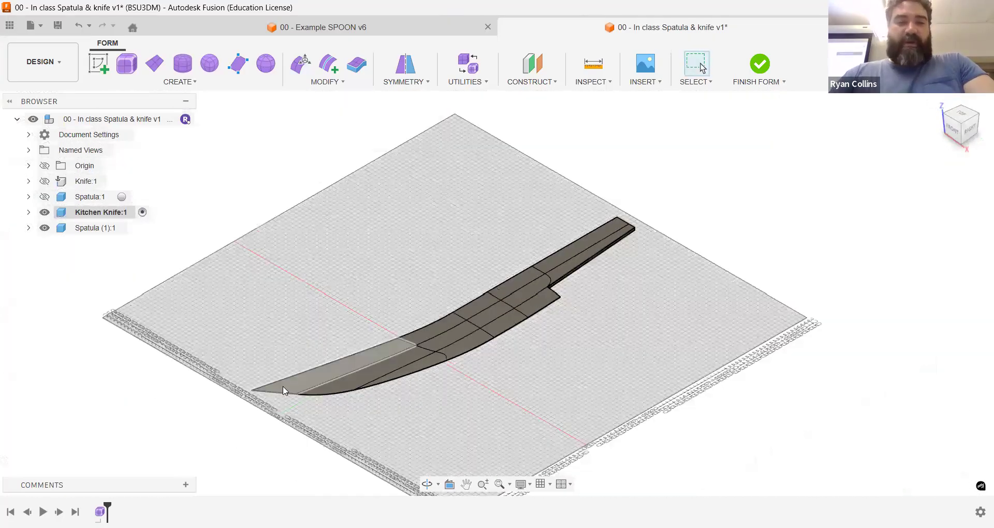
scroll(518, 339, up, 5)
scroll(539, 343, down, 5)
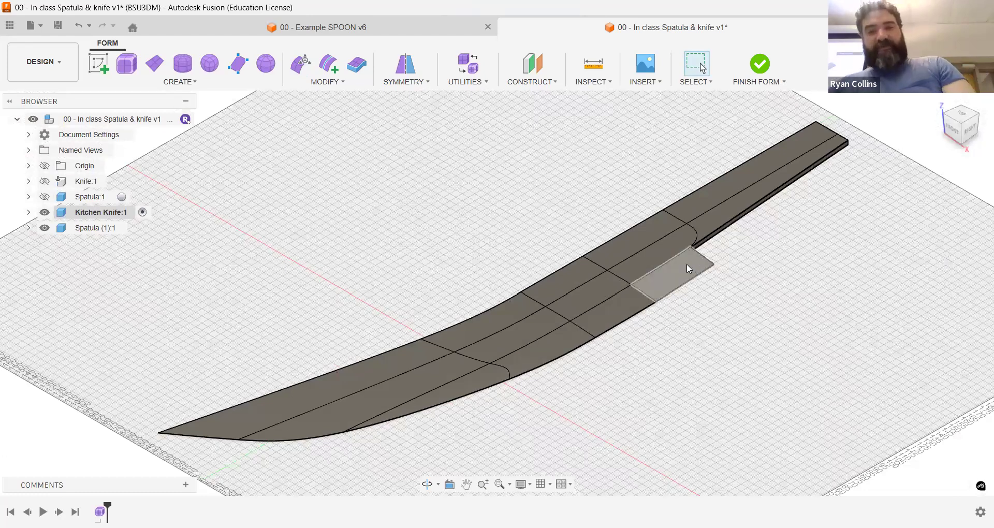
key(ctrl+s)
text(blade)
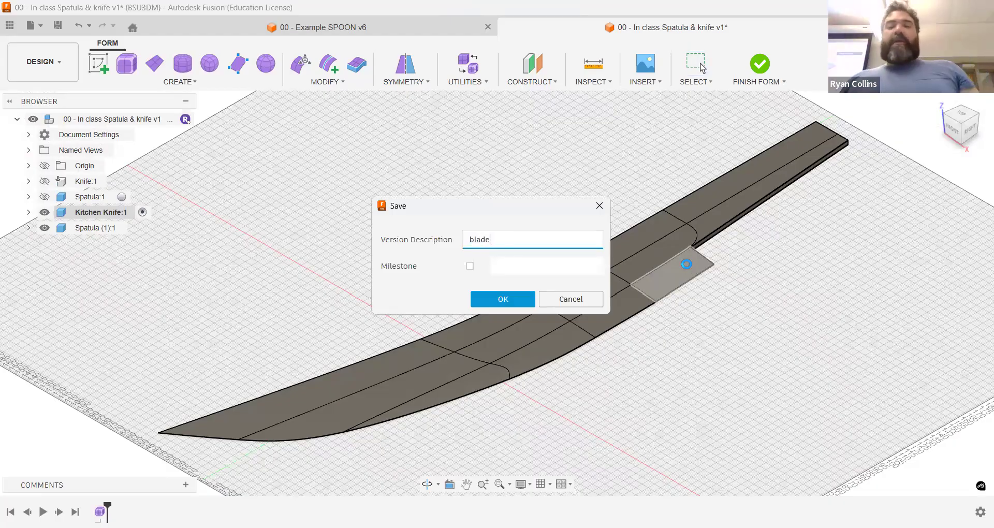
key(Return)
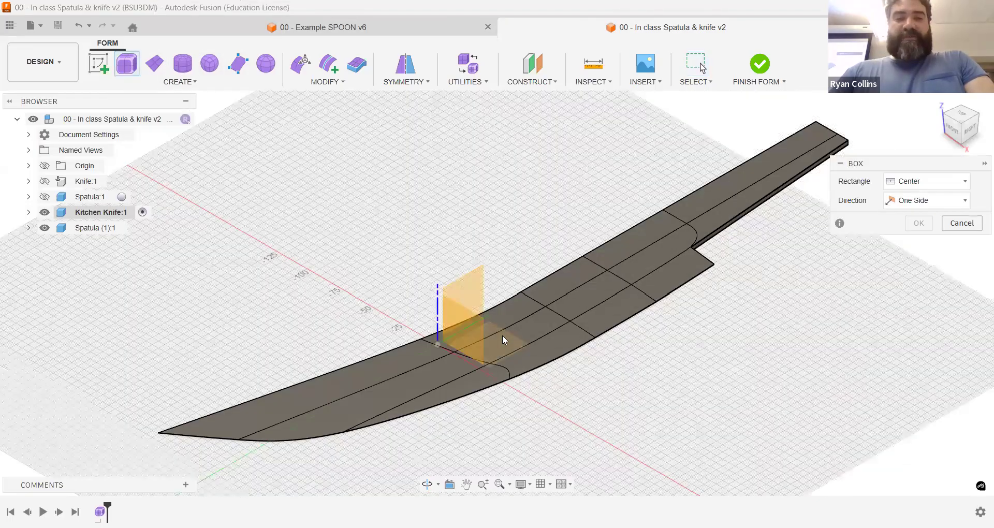
Step: From the top view, draw a 2-point form box base of about 148 by 45 mm over the knife's handle
click(963, 117)
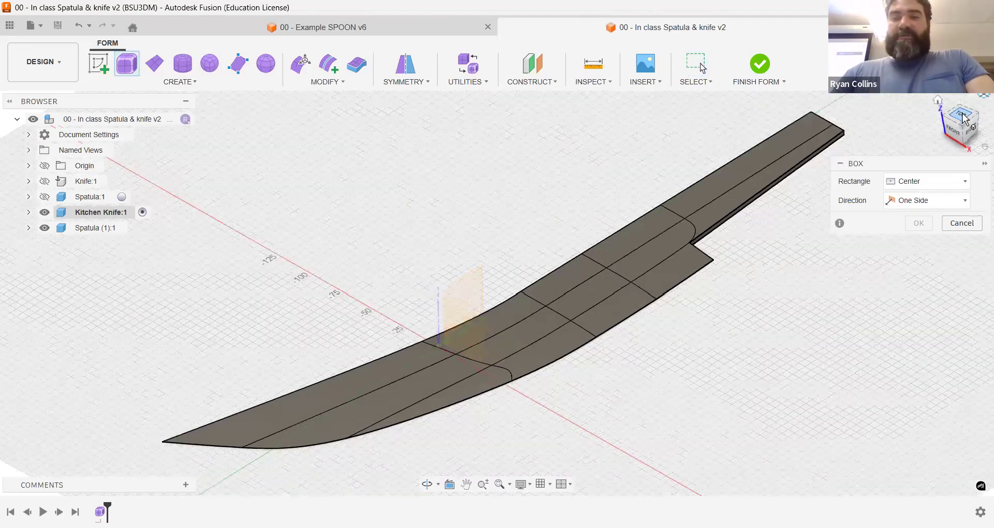
drag(977, 116, 964, 126)
click(518, 286)
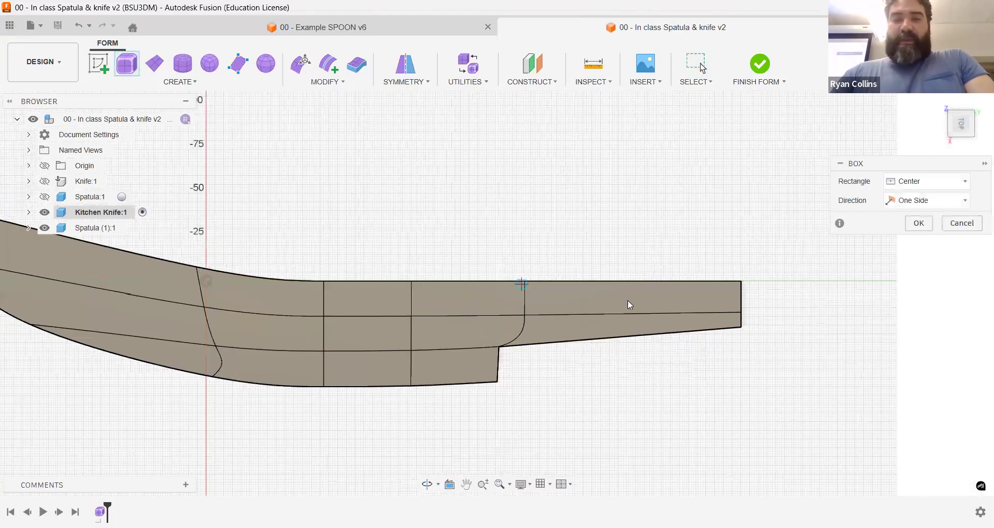
click(903, 184)
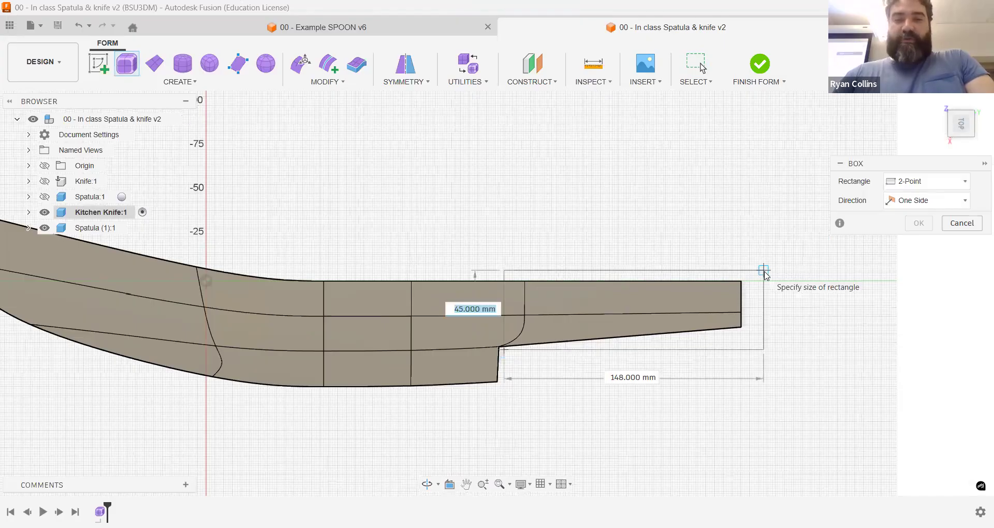
click(763, 270)
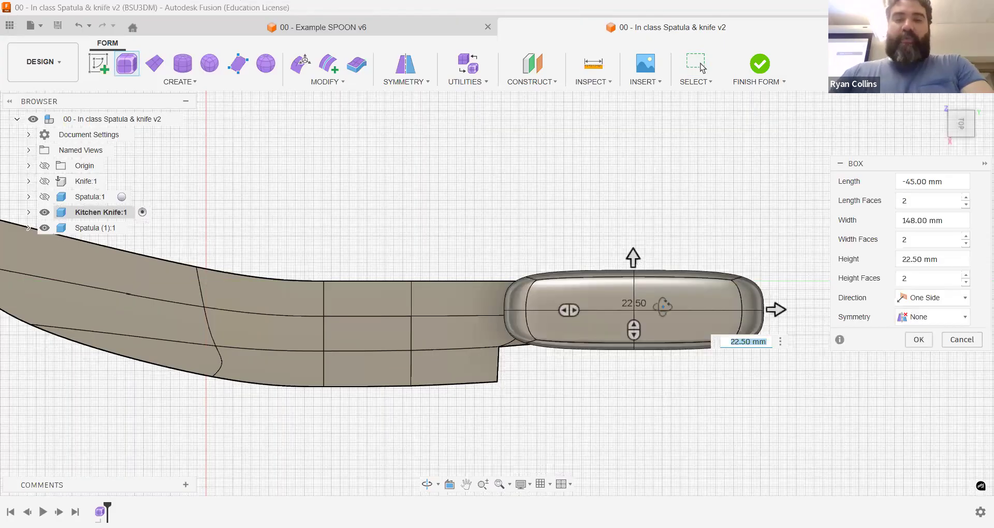
Step: Make the box extend symmetrically in both directions and give it mirror symmetry across its height
shift+middle_drag(661, 285, 660, 290)
click(919, 303)
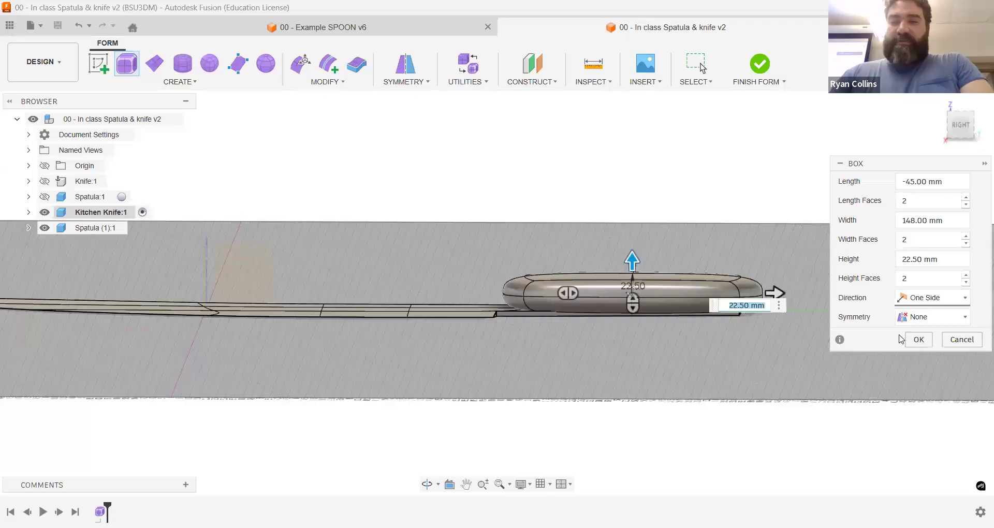
click(910, 332)
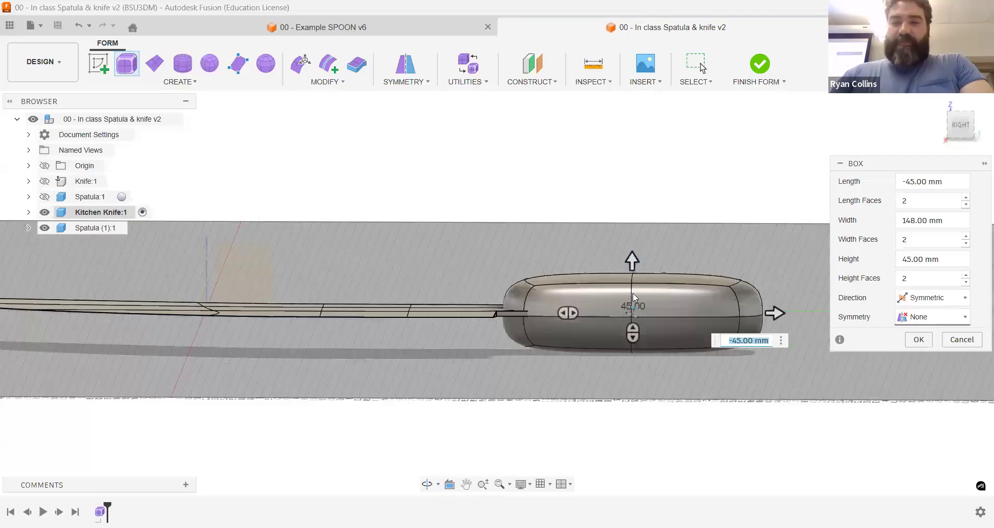
click(914, 320)
click(889, 353)
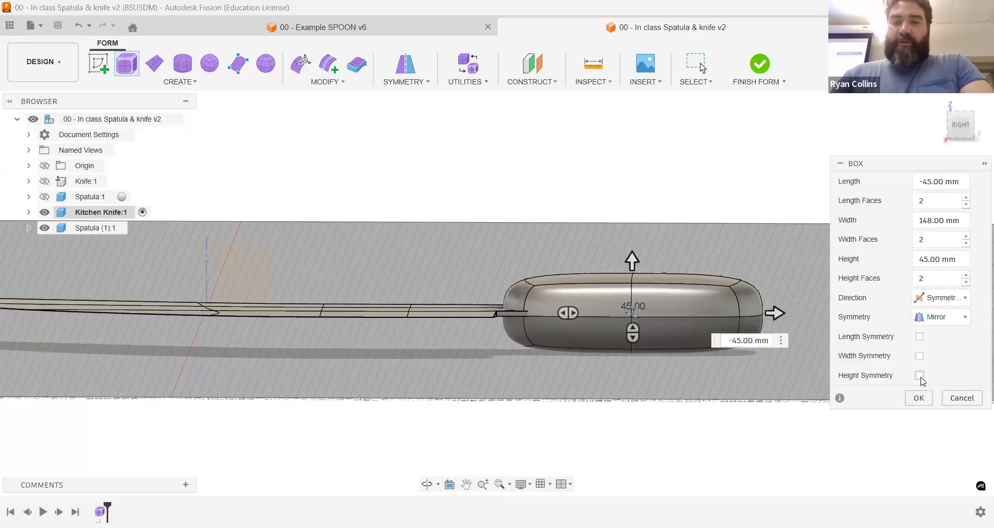
scroll(580, 326, up, 3)
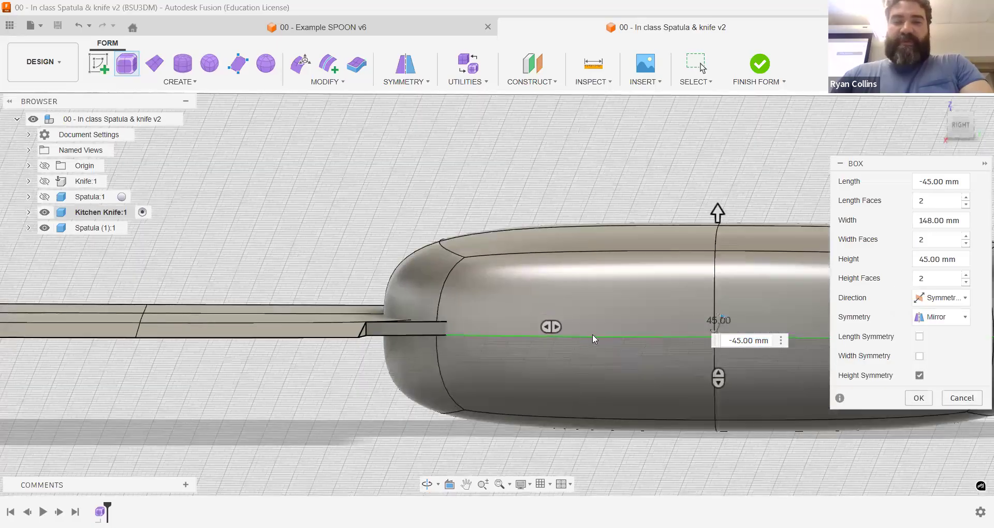
middle_drag(611, 358, 513, 313)
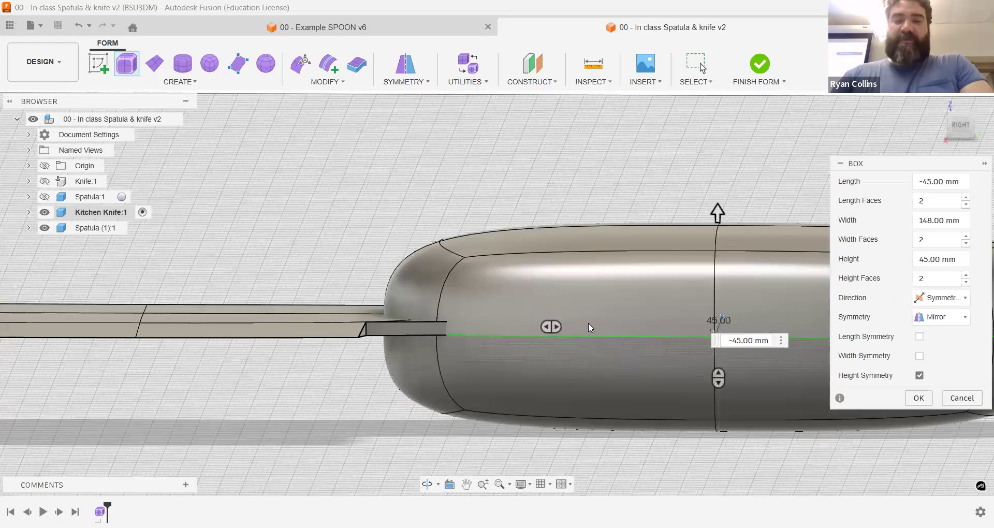
scroll(588, 323, down, 1)
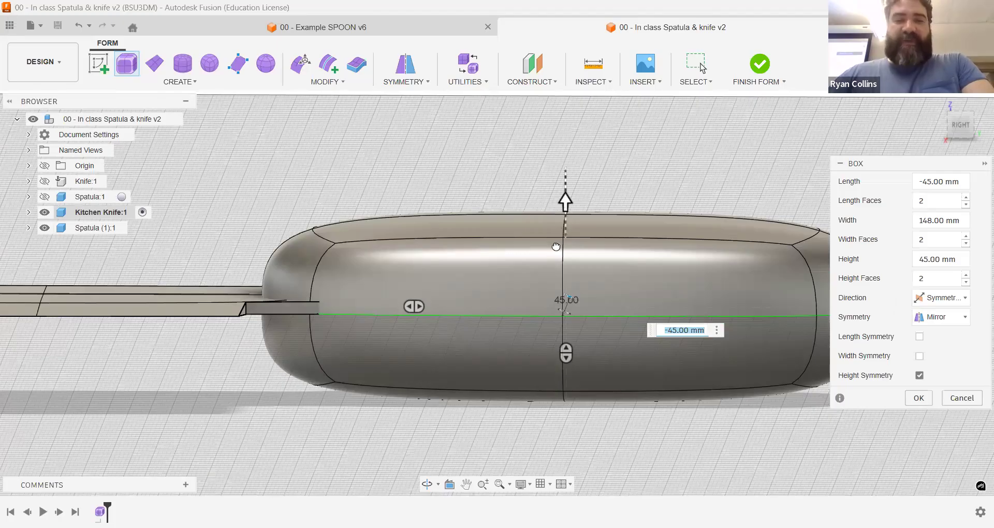
Step: Reduce the handle box's height to 24 mm, check it from above and create it
drag(564, 204, 556, 247)
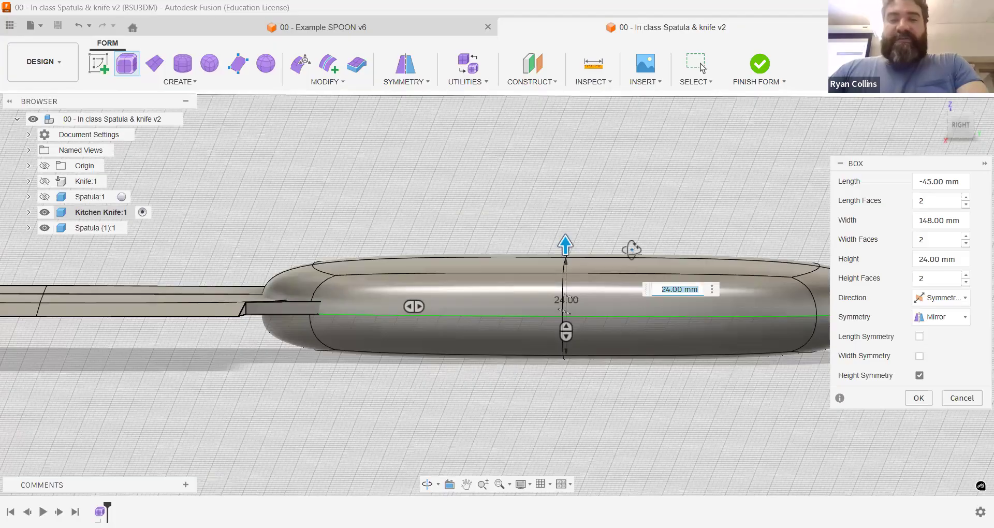
click(961, 124)
middle_drag(673, 244, 461, 216)
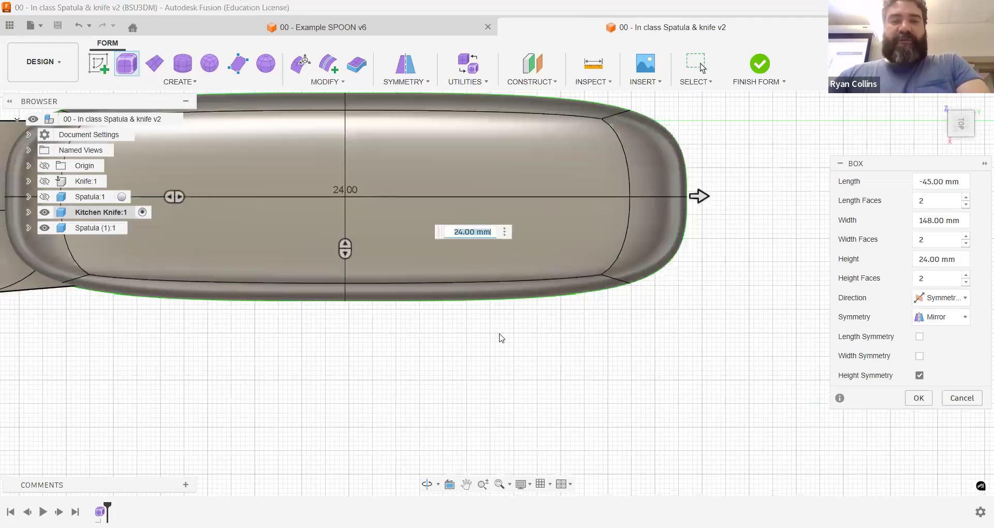
scroll(387, 332, down, 2)
middle_drag(384, 329, 492, 339)
scroll(492, 339, down, 1)
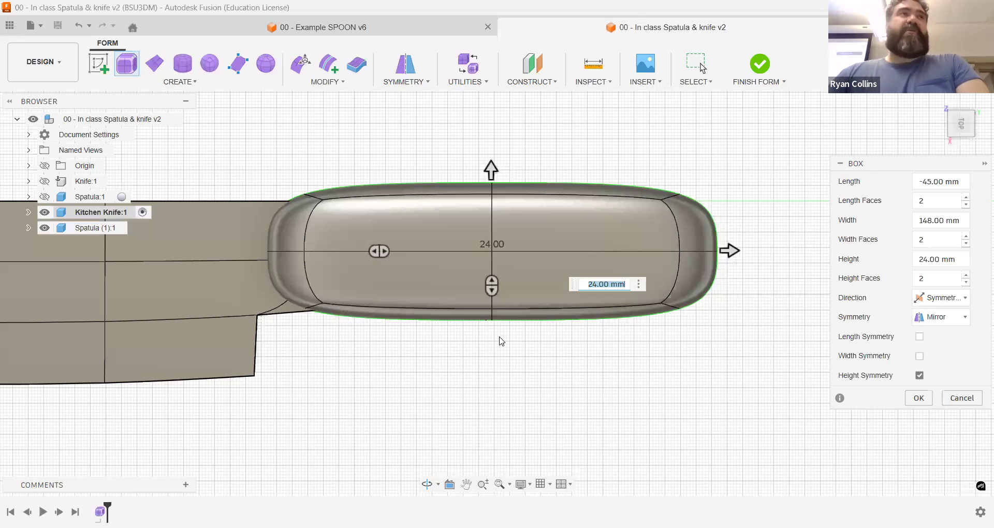
click(922, 400)
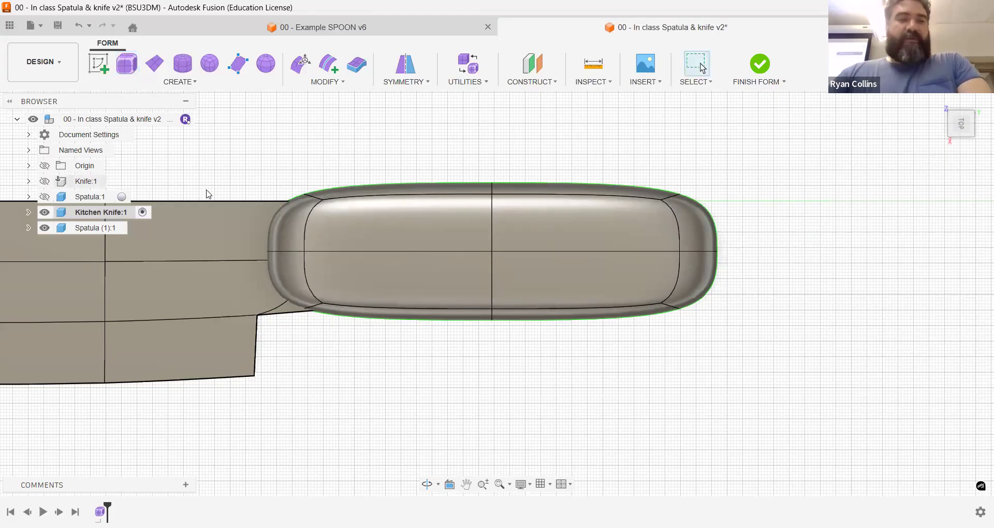
click(301, 67)
click(938, 239)
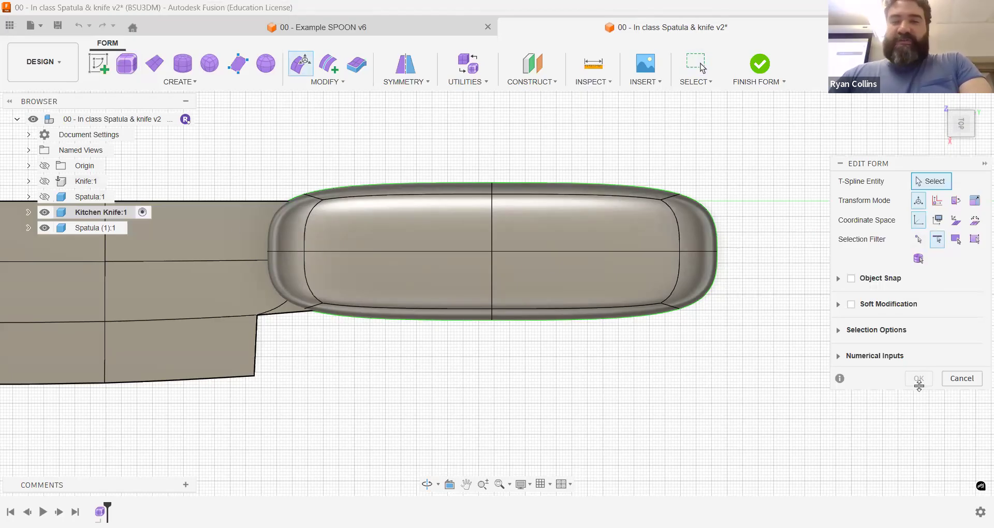
click(961, 378)
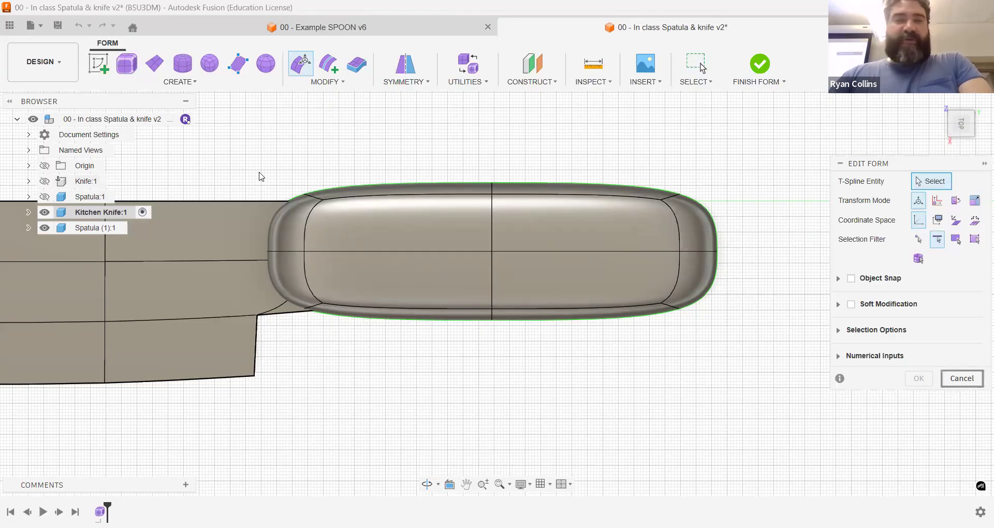
Step: Crease the four edges around the handle's end that faces the blade
click(315, 81)
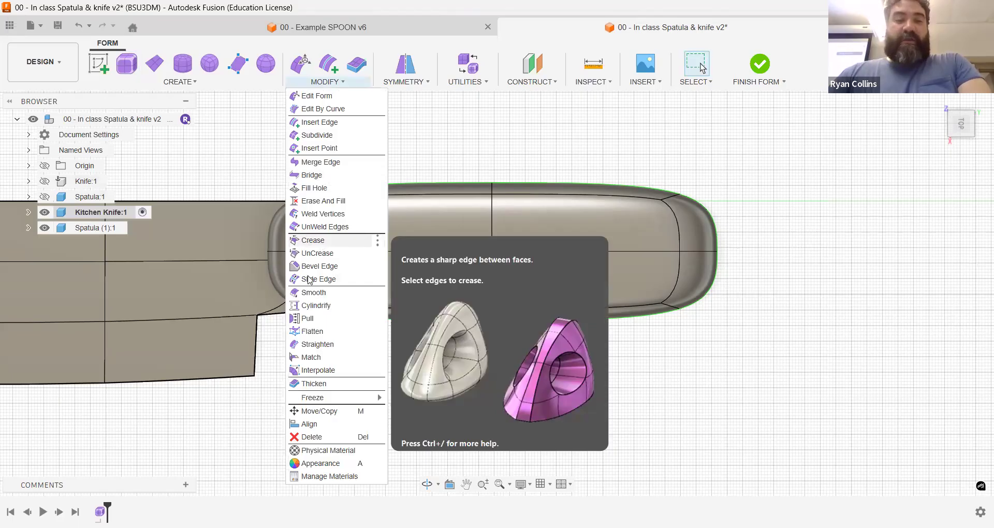
click(306, 240)
shift+middle_drag(319, 236, 291, 319)
click(303, 309)
shift+middle_drag(247, 285, 223, 310)
click(207, 320)
shift+middle_drag(246, 244, 300, 284)
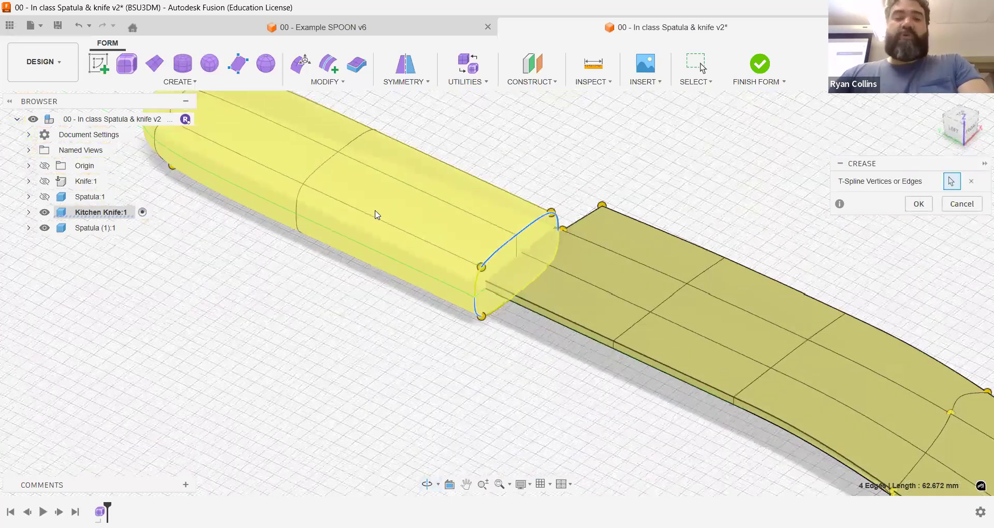
click(918, 203)
Step: From the top view, try to move the edges at the handle's rounded end outward with Edit Form
shift+middle_drag(725, 168, 746, 184)
click(964, 116)
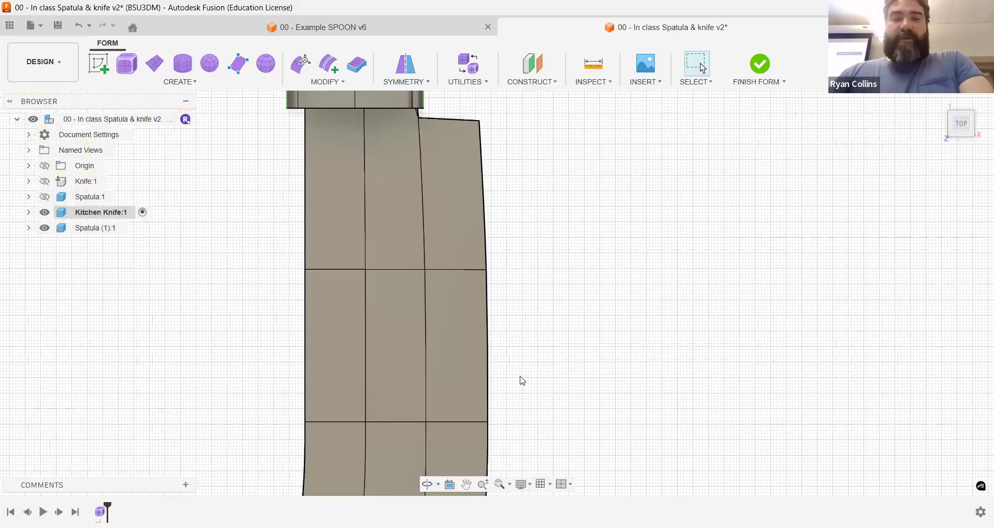
scroll(523, 380, down, 4)
click(986, 110)
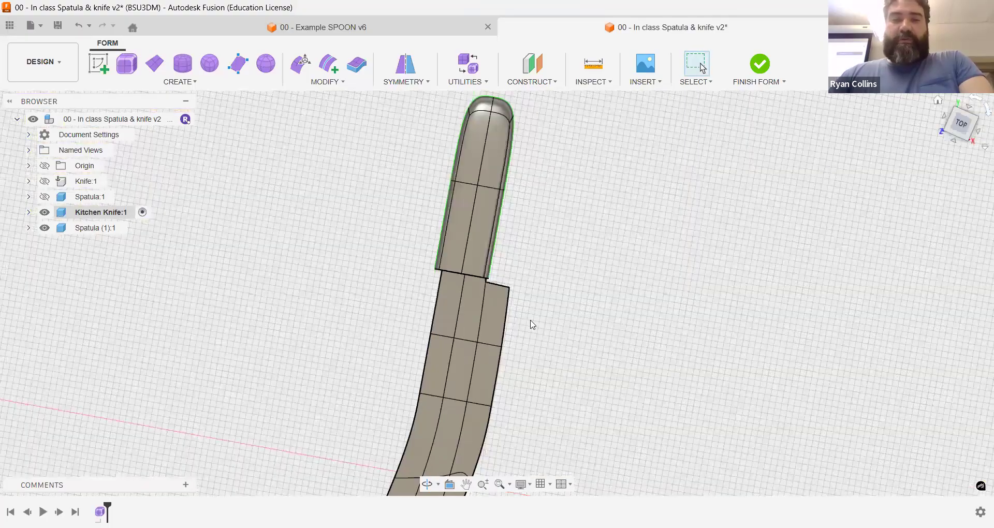
scroll(600, 286, up, 4)
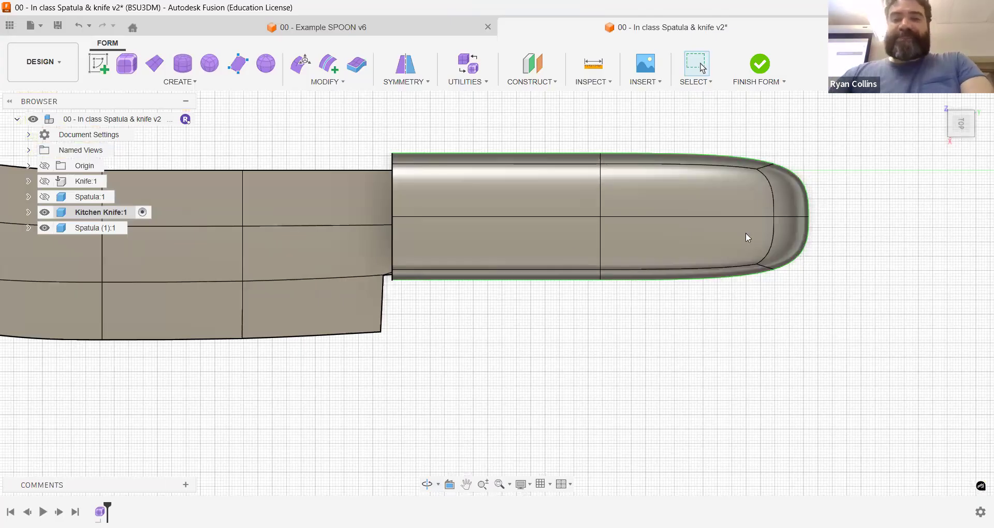
click(301, 63)
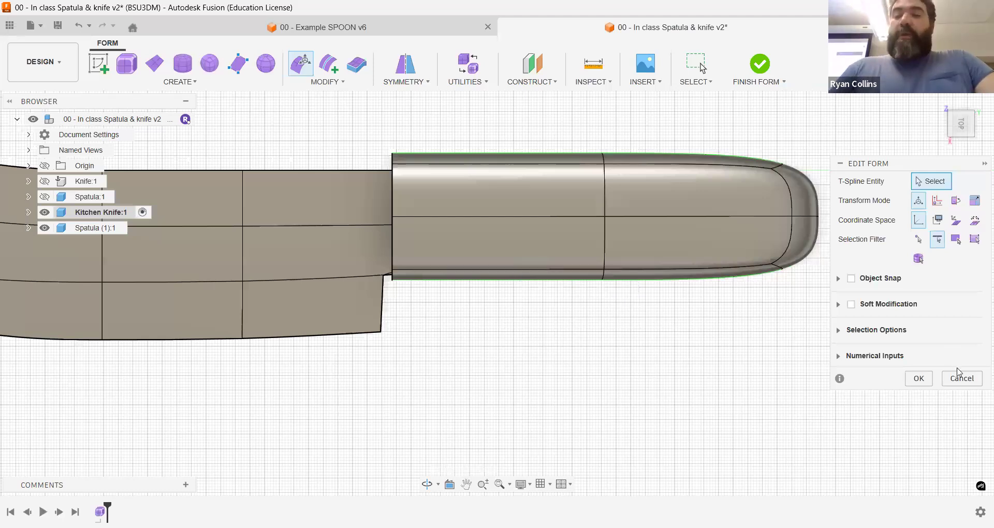
key(Escape)
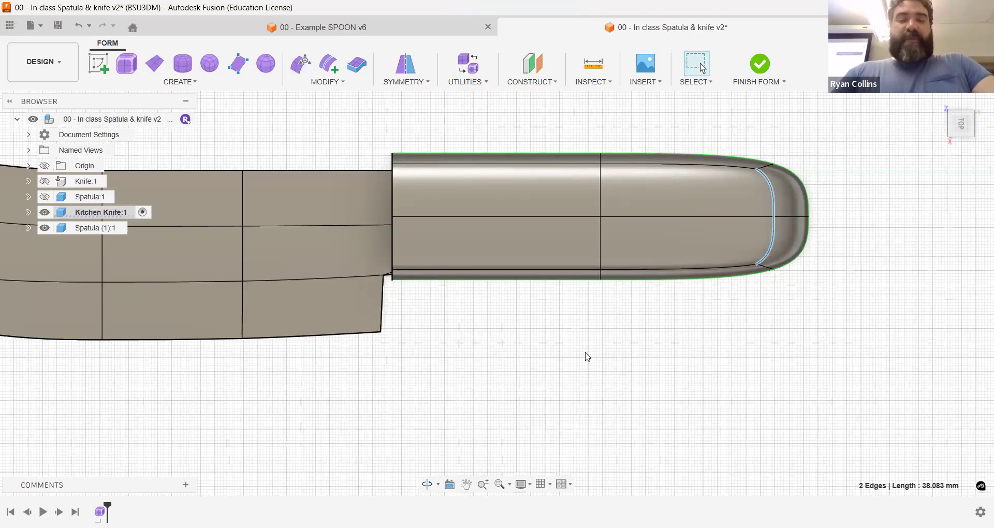
click(519, 337)
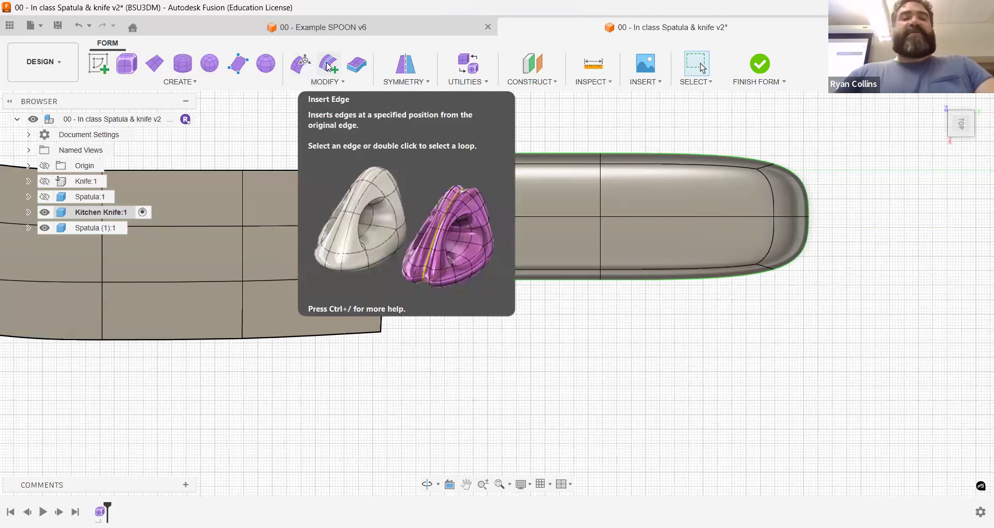
Step: Insert edges on both sides of the two crosswise edges at the handle's middle, on its cutting-edge half, at insert location 0.5
click(327, 65)
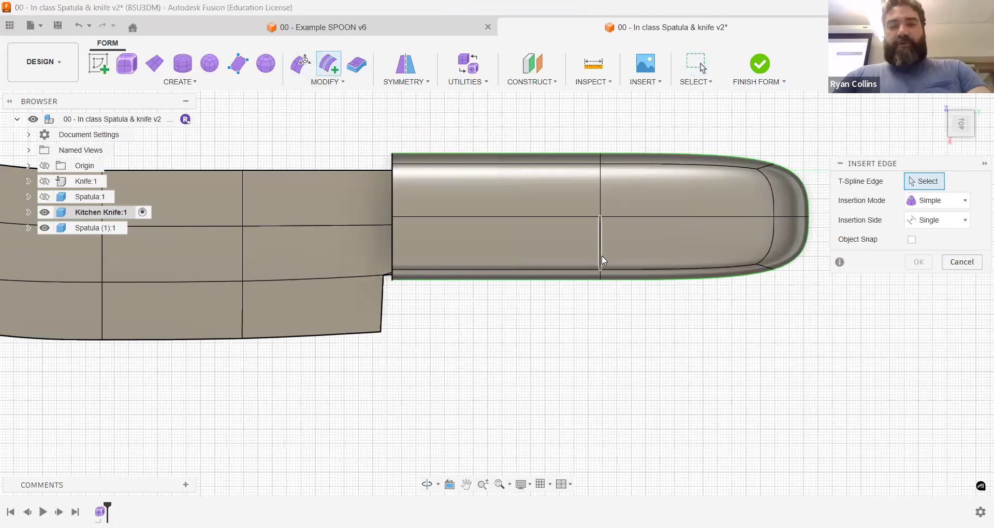
click(601, 278)
scroll(600, 279, up, 5)
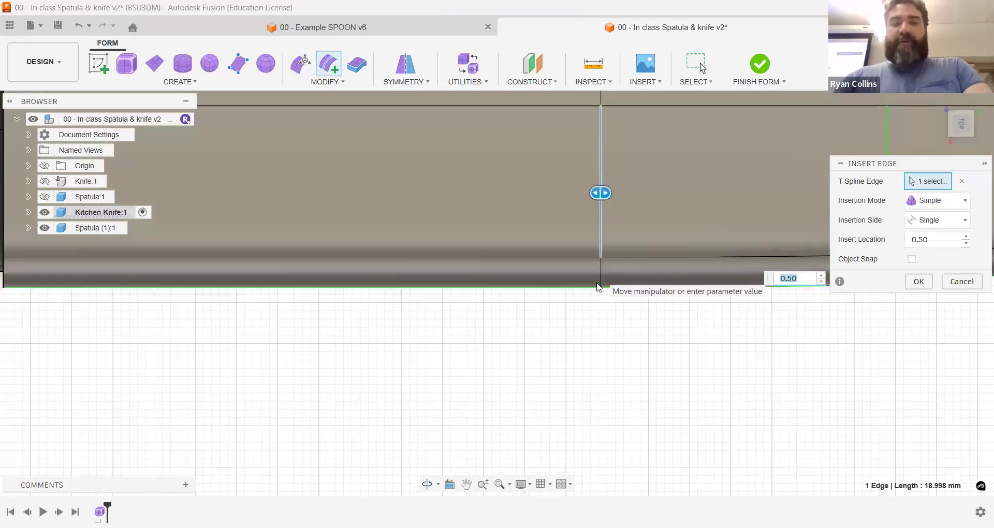
click(594, 286)
scroll(593, 286, down, 5)
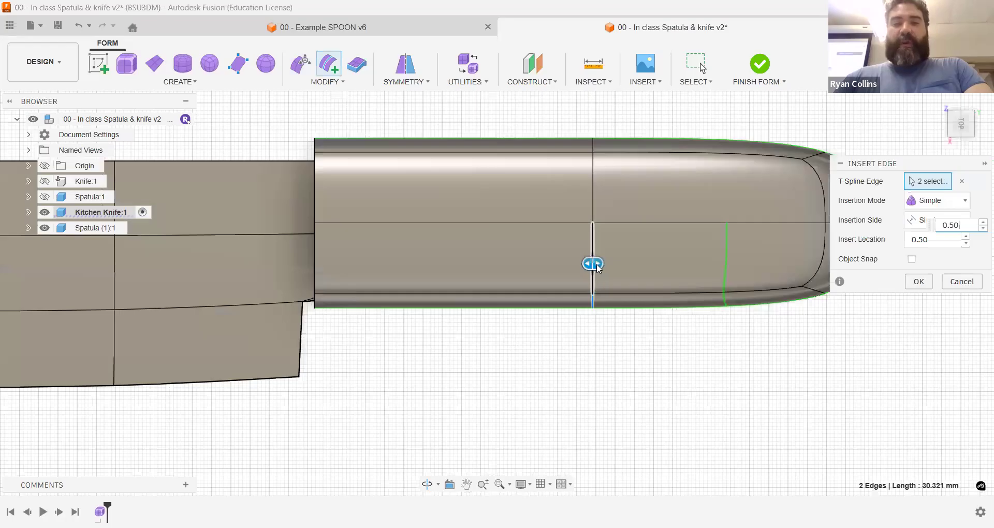
click(594, 264)
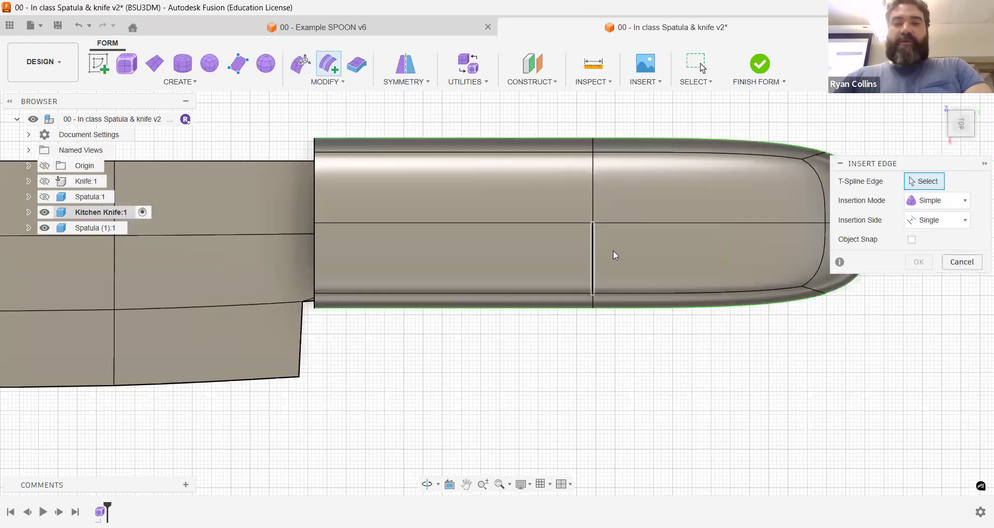
double_click(593, 244)
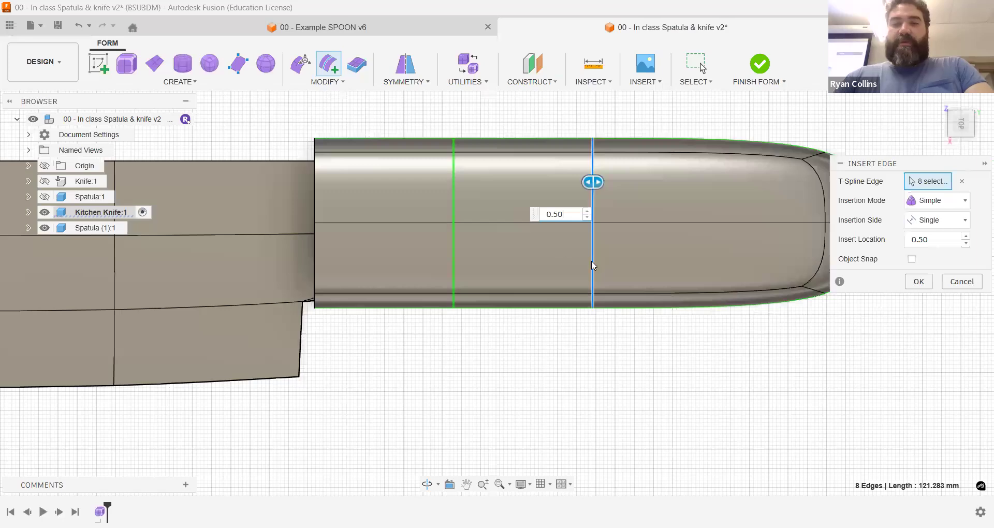
mouse_move(641, 344)
shift+middle_down()
mouse_move(612, 202)
mouse_move(643, 342)
shift+middle_up()
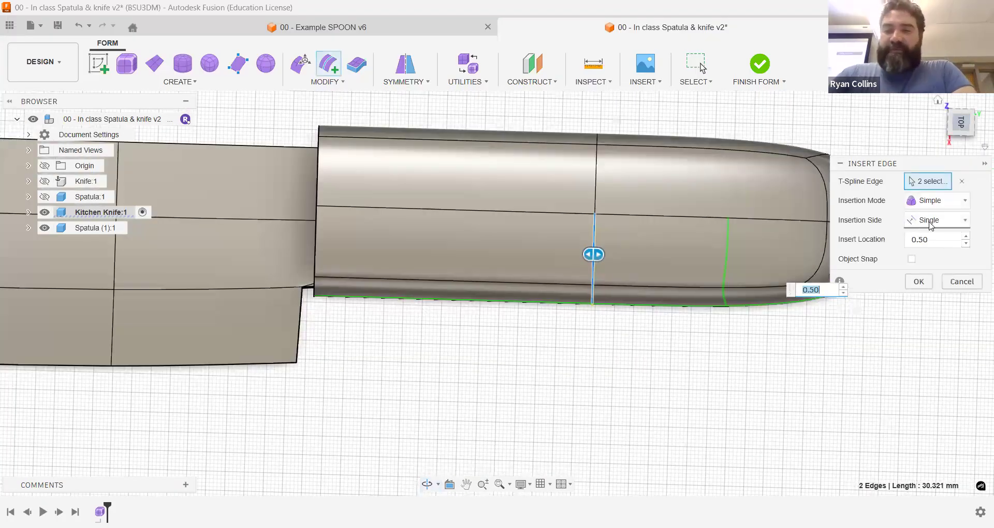
click(930, 224)
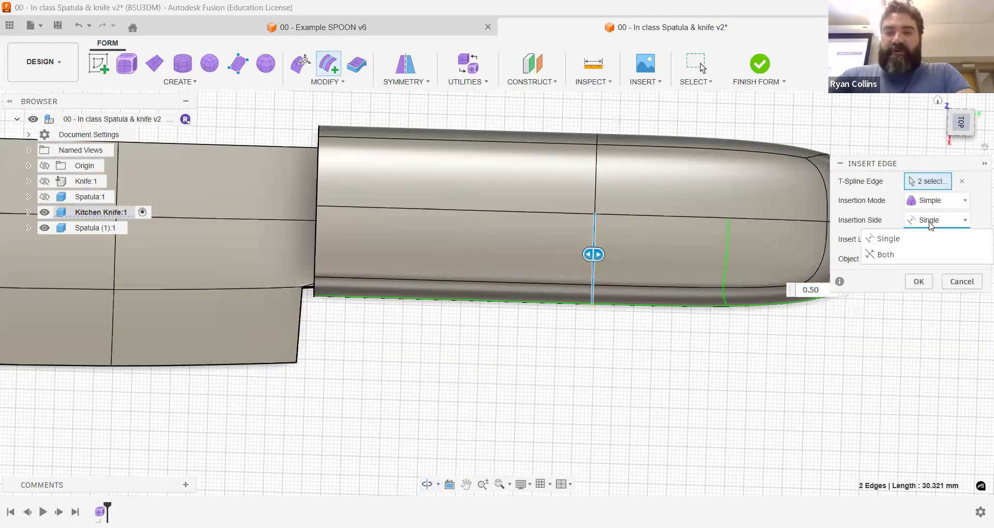
click(924, 255)
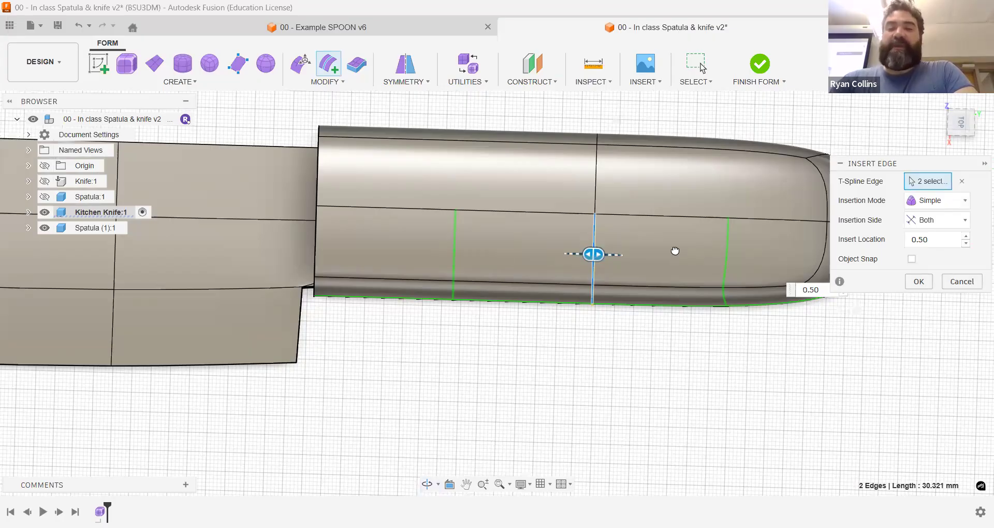
drag(595, 253, 548, 252)
text(.5)
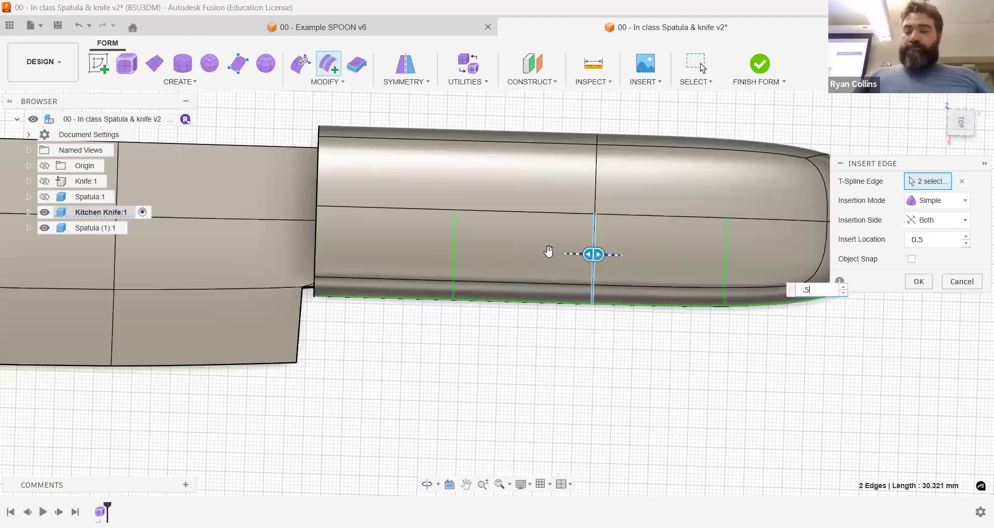
key(Return)
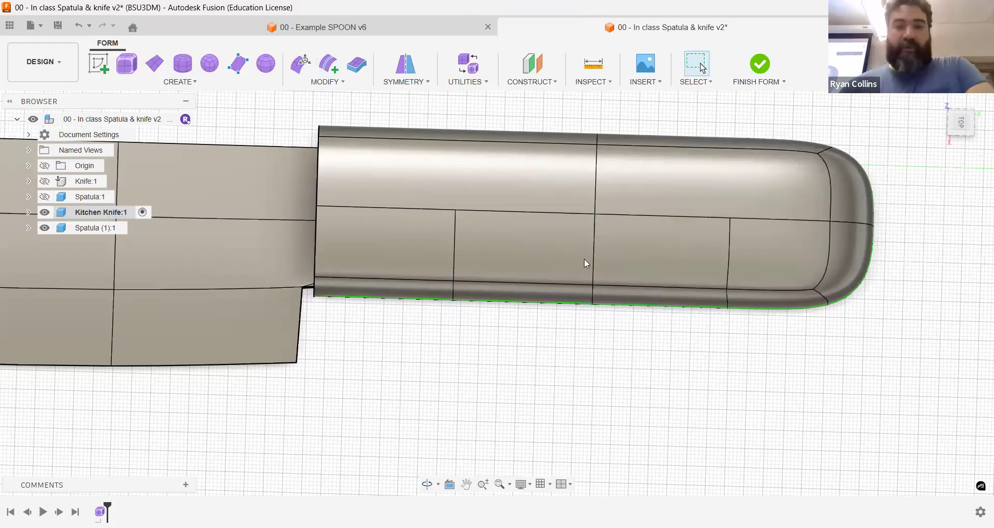
Step: Subdivide the handle's grip side further by inserting edges on both sides of each newly added crosswise edge run at location 0.50
mouse_move(643, 364)
shift+middle_down()
mouse_move(646, 264)
mouse_move(664, 187)
mouse_move(635, 359)
mouse_move(648, 350)
mouse_move(673, 409)
shift+middle_up()
right_click(688, 423)
click(696, 384)
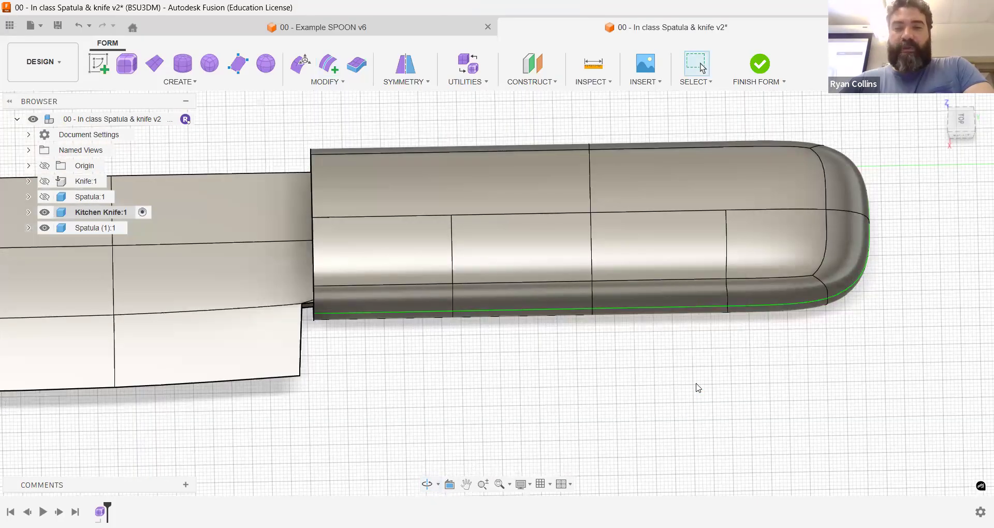
click(770, 284)
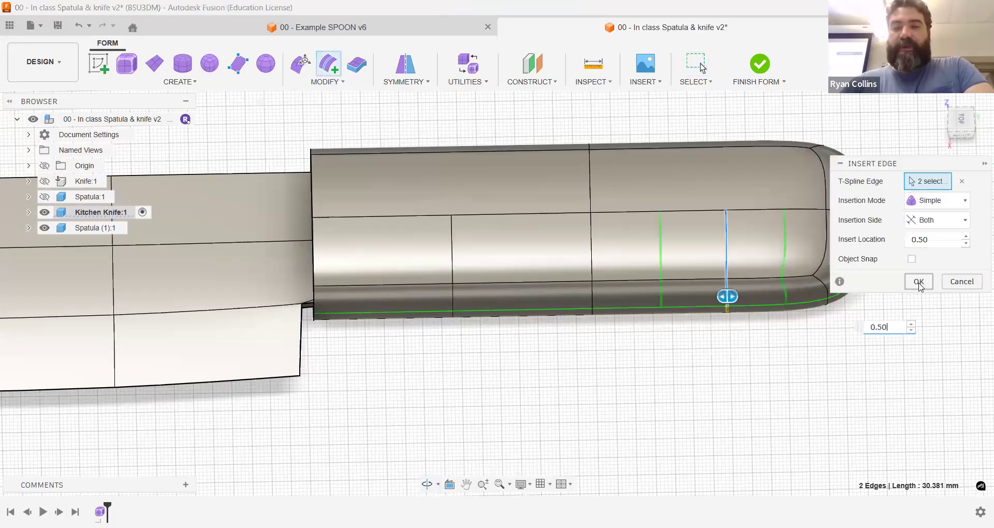
key(Return)
right_click(599, 370)
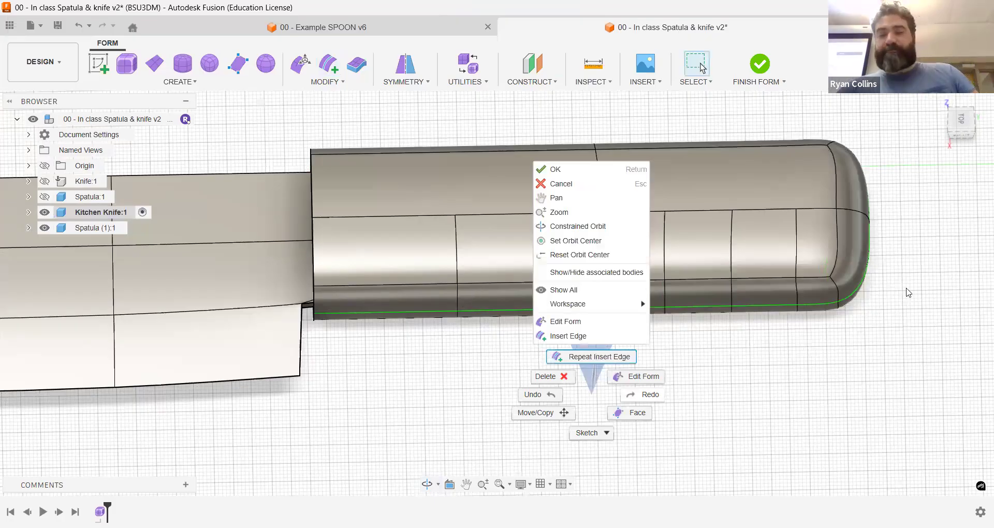
key(Return)
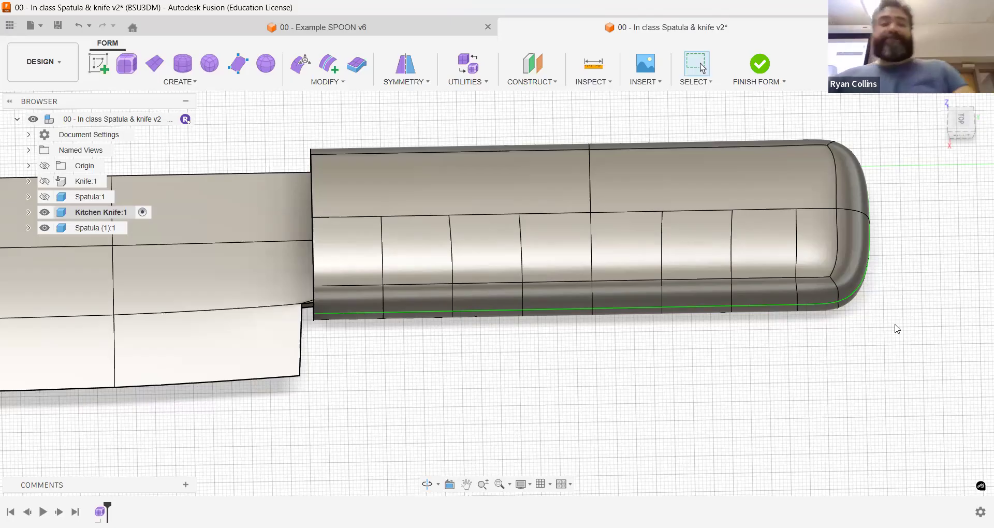
Step: In Edit Form, select the four alternating crosswise edge runs on the handle's grip side, starting with the one nearest the blade
click(304, 73)
click(937, 239)
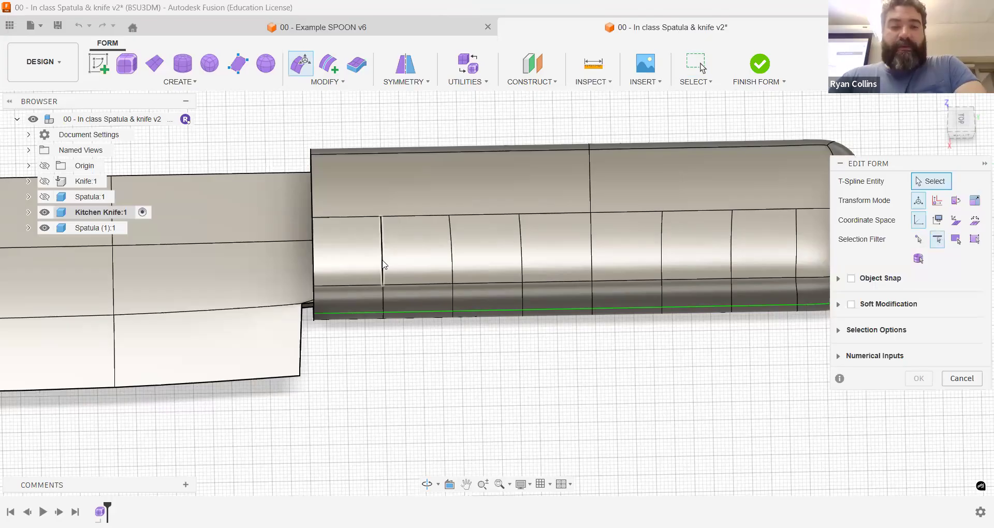
double_click(384, 304)
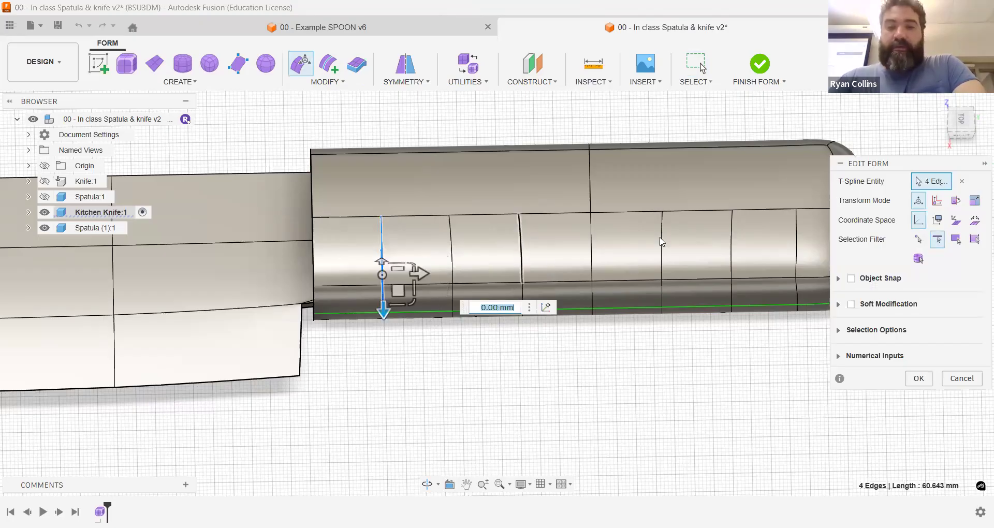
middle_drag(587, 356, 481, 374)
scroll(489, 325, down, 1)
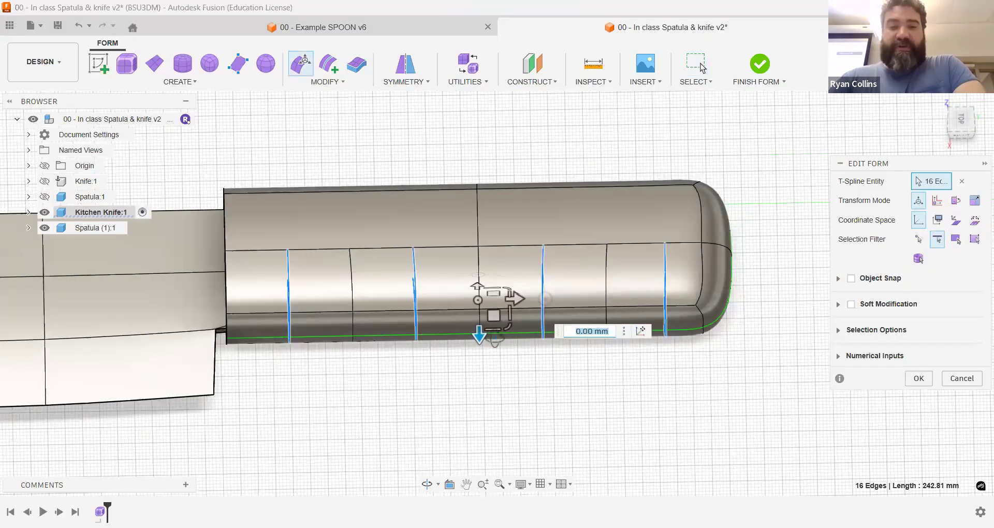
Step: Try to scale the four selected edge runs by a factor of about 0.417
shift+middle_drag(463, 303, 462, 303)
scroll(548, 310, up, 5)
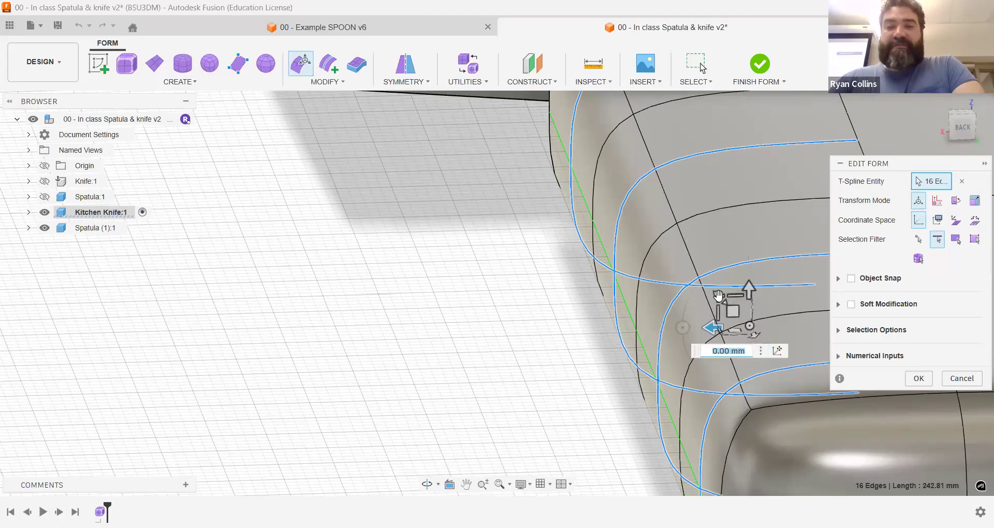
drag(718, 296, 718, 295)
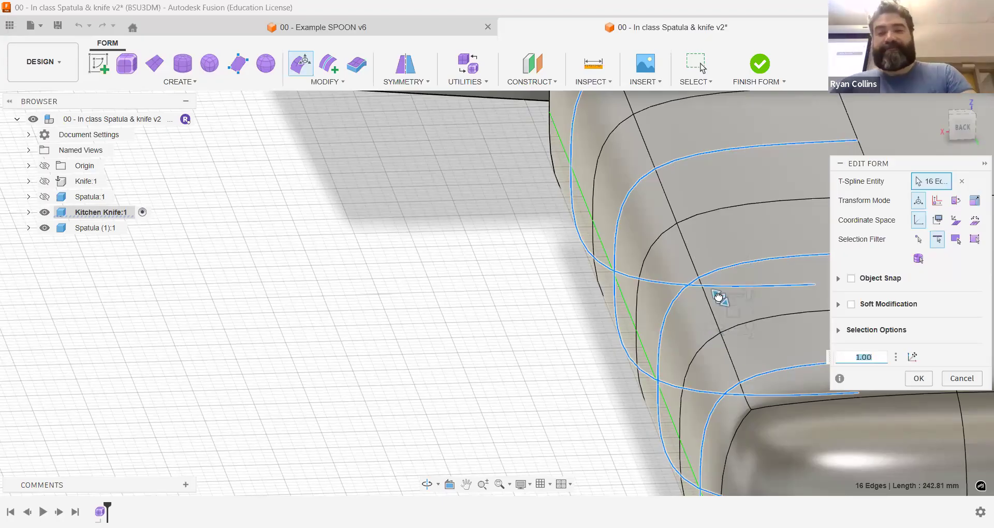
drag(731, 317, 732, 318)
scroll(700, 343, down, 5)
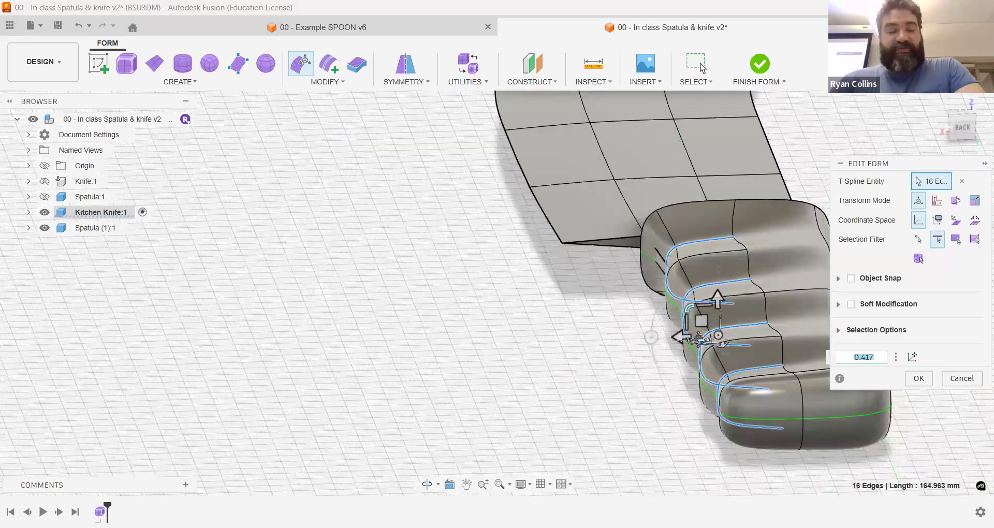
shift+middle_drag(662, 331, 621, 318)
key(ctrl+z)
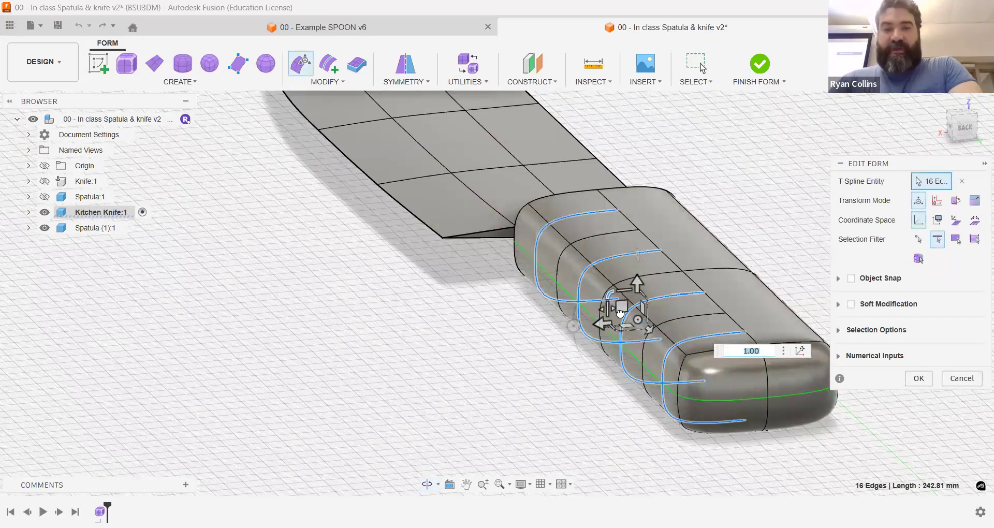
Step: Scale the four selected edge runs across the handle's width by a factor of about 0.177 to form finger grooves
drag(641, 310, 650, 307)
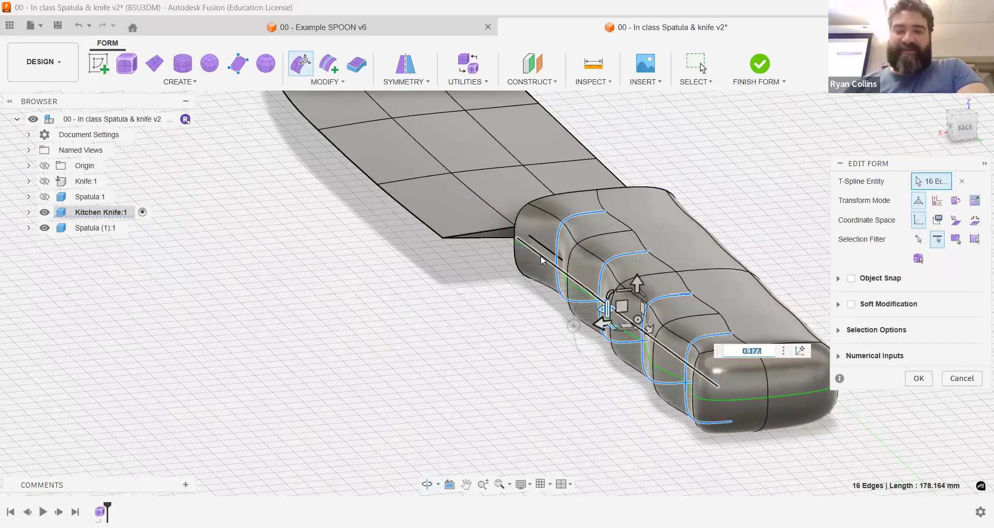
scroll(642, 279, up, 3)
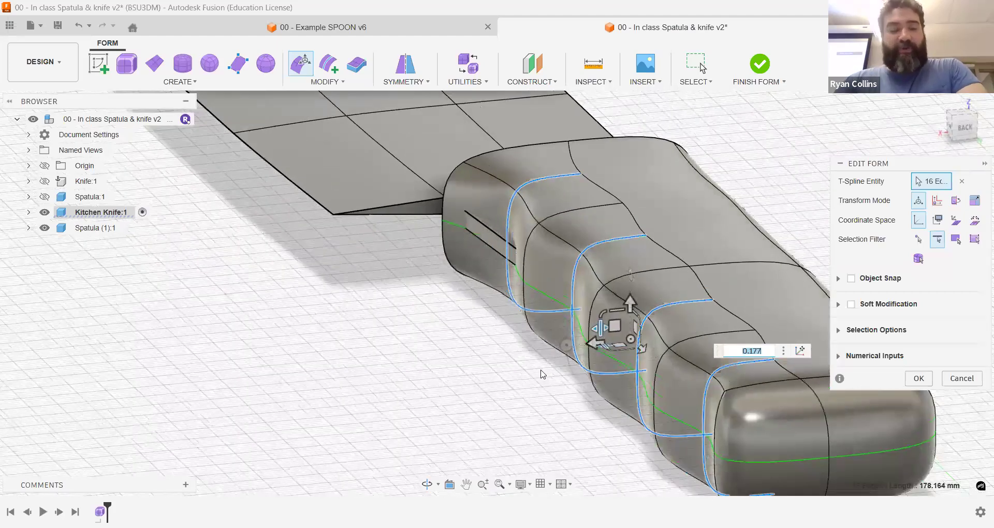
shift+middle_drag(520, 377, 577, 391)
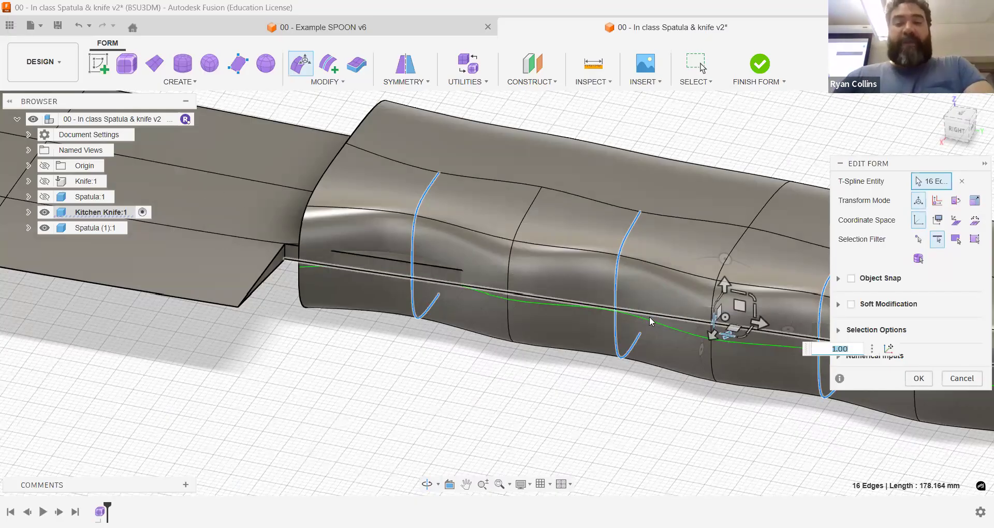
scroll(403, 311, down, 4)
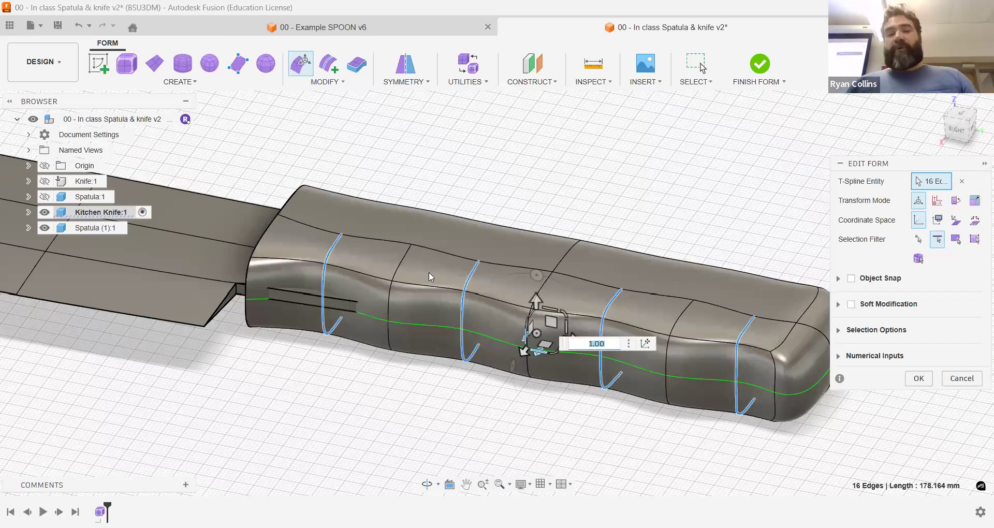
click(919, 378)
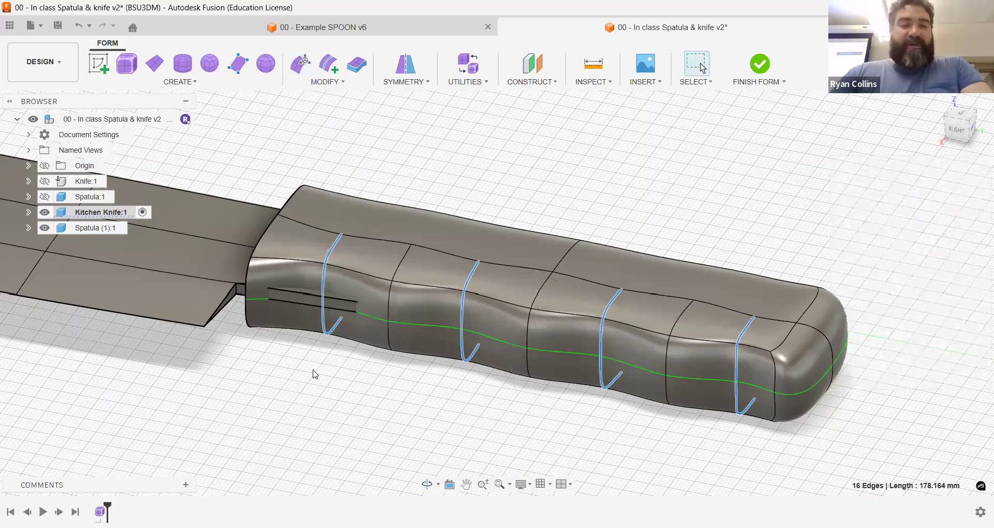
key(Escape)
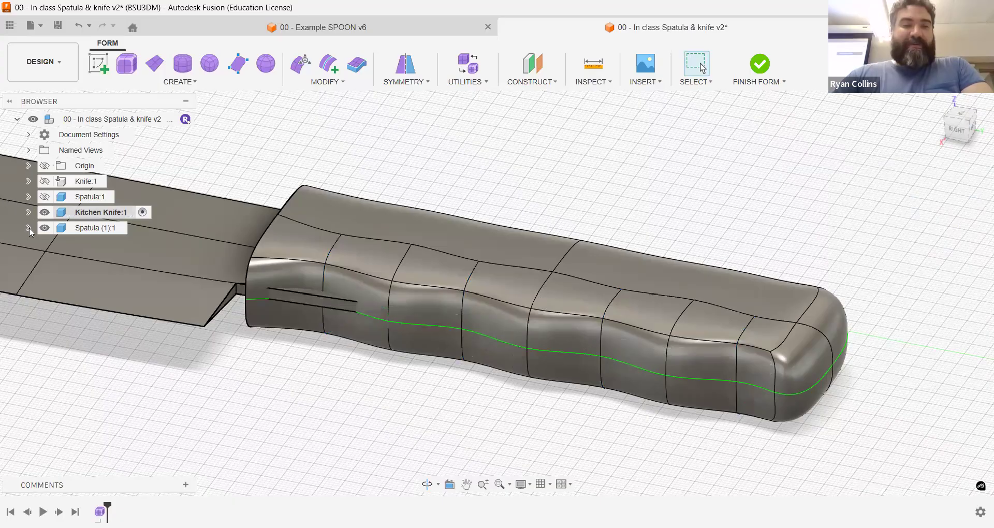
Step: Temporarily hide the handle body Body2 and move the tang's two long edges on the cutting-edge side inward by 8 mm
click(28, 213)
click(68, 274)
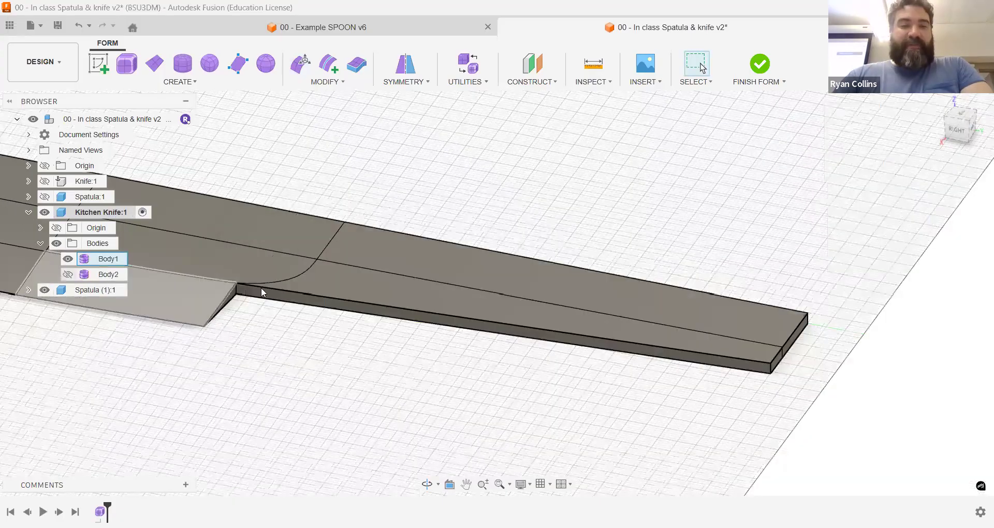
click(303, 62)
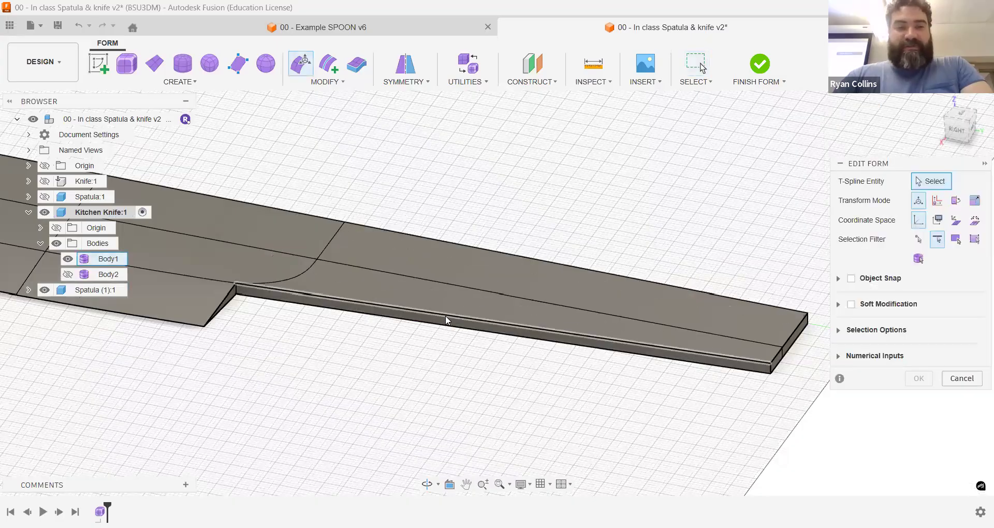
click(511, 331)
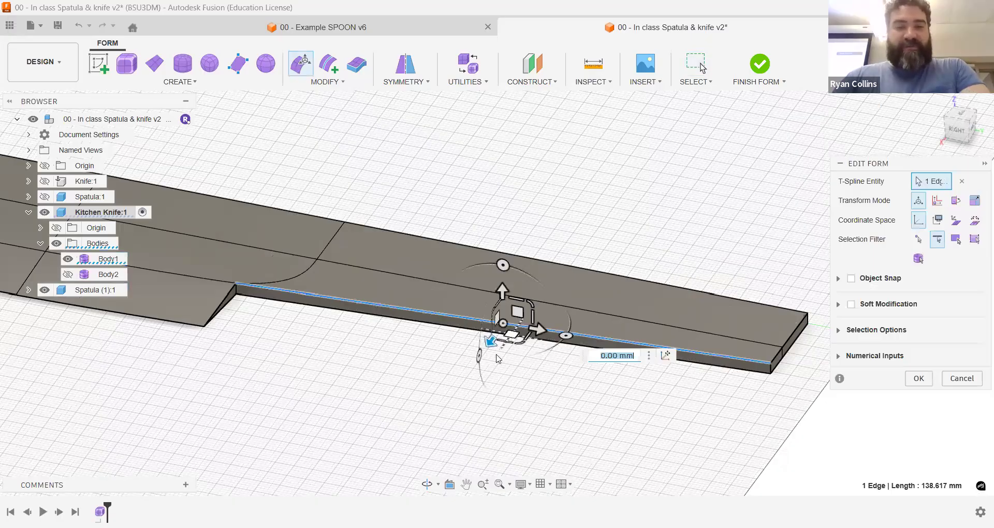
shift+click(507, 337)
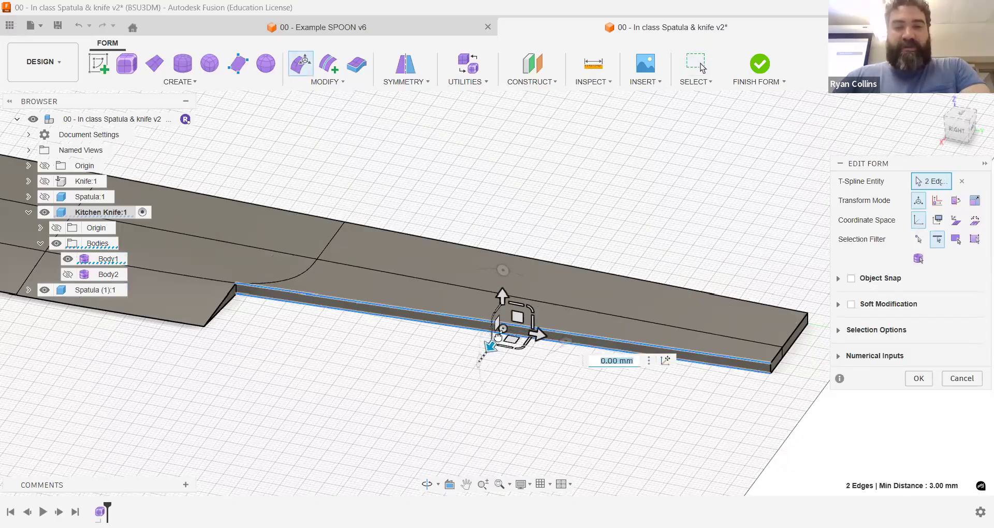
drag(503, 329, 572, 356)
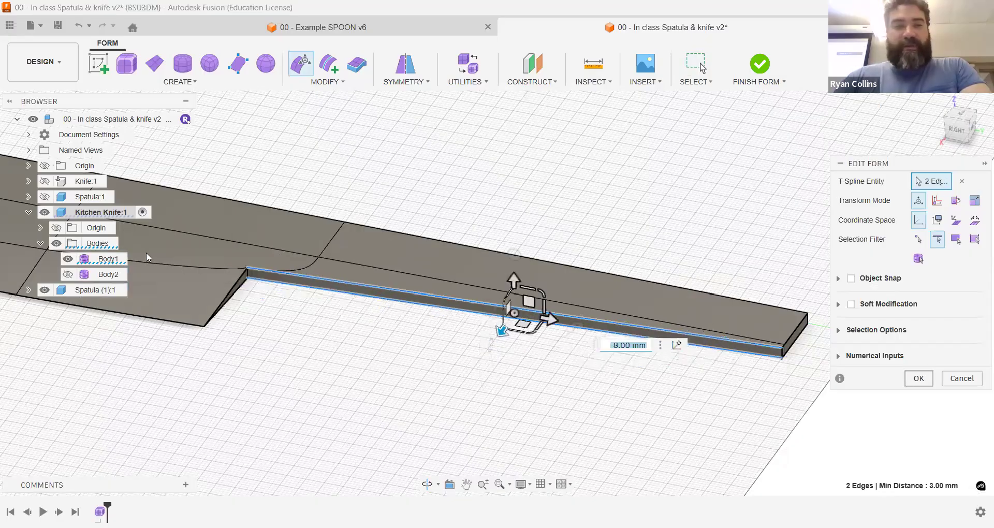
click(67, 274)
shift+middle_drag(827, 286, 827, 256)
click(828, 256)
Step: Move the blade body Body1 by -1.5 mm along Z to centre its tang in the handle's thickness
click(962, 126)
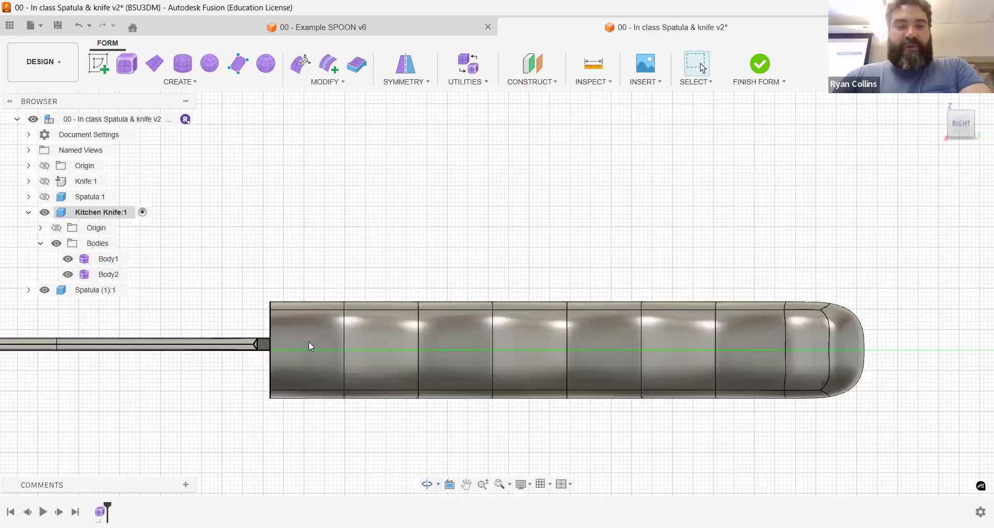
scroll(252, 354, up, 5)
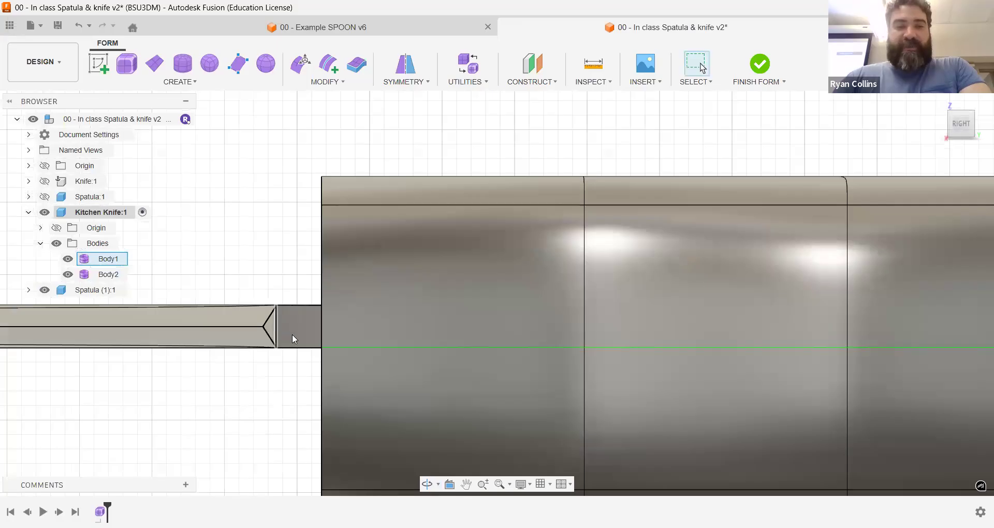
double_click(292, 334)
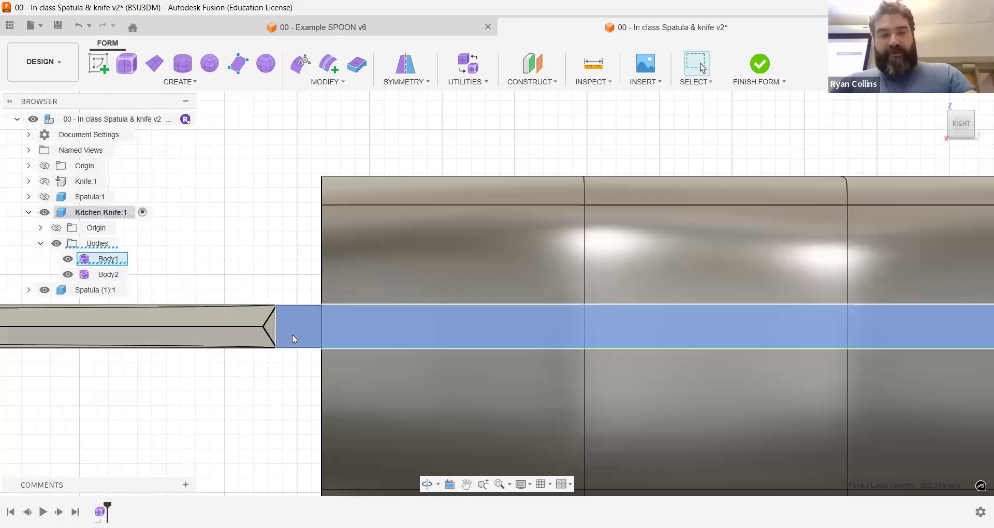
key(m)
scroll(545, 368, down, 2)
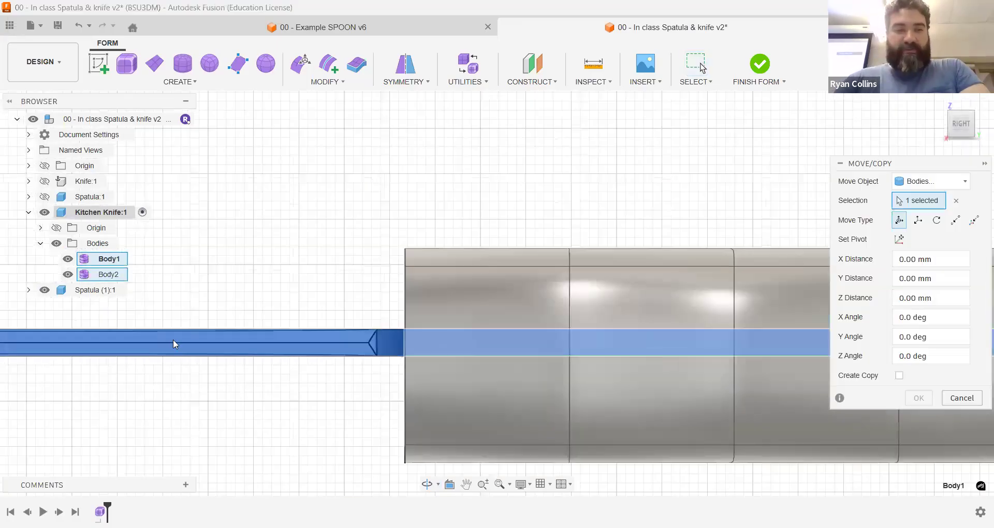
scroll(544, 368, down, 2)
drag(96, 317, 102, 322)
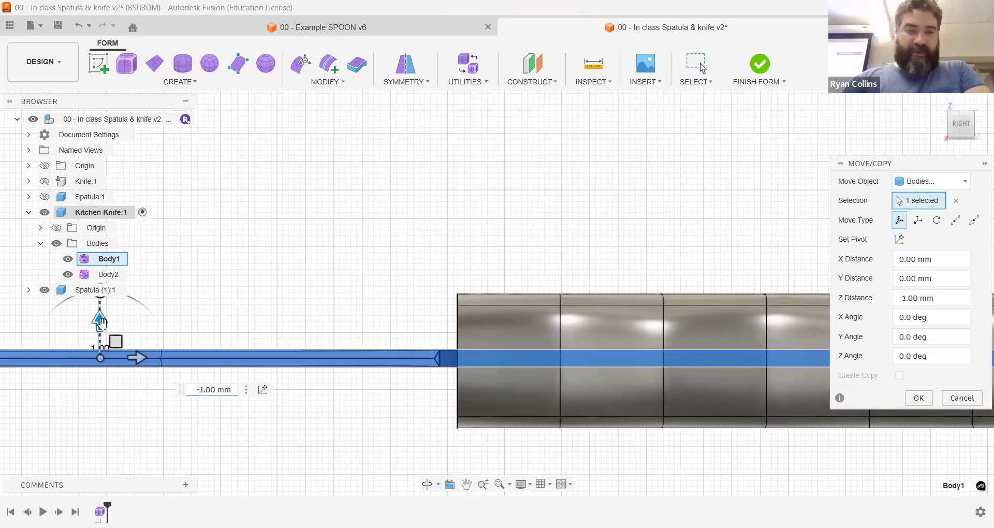
text(-1.5)
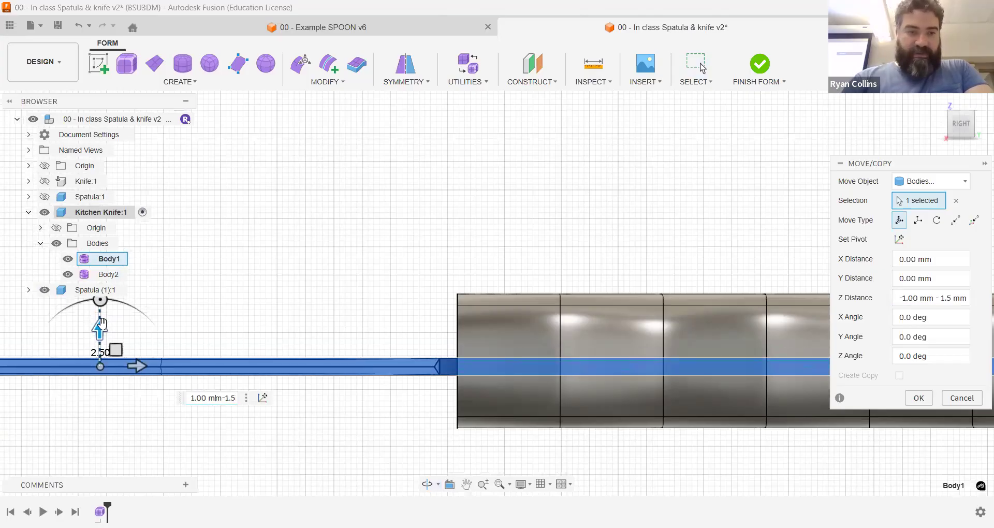
key(BackSpace)
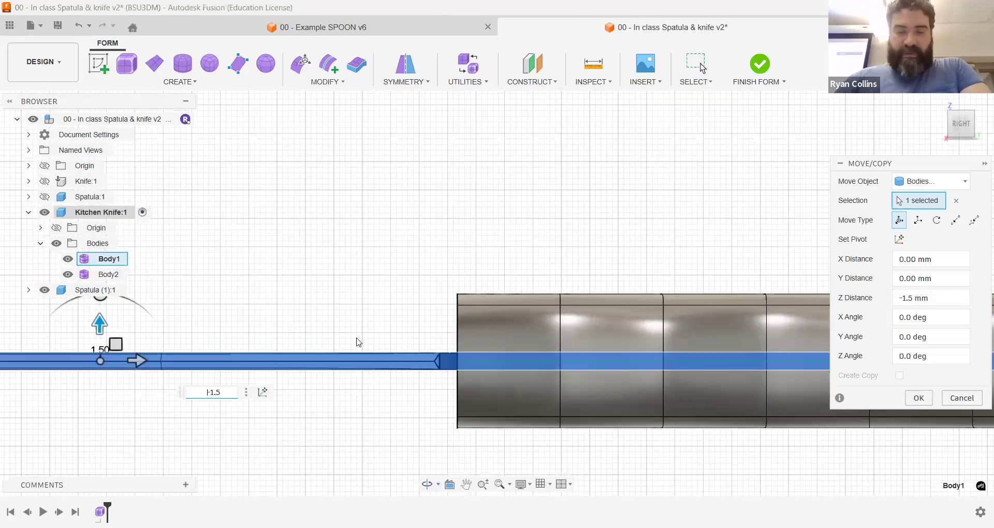
scroll(571, 339, up, 4)
scroll(565, 335, up, 2)
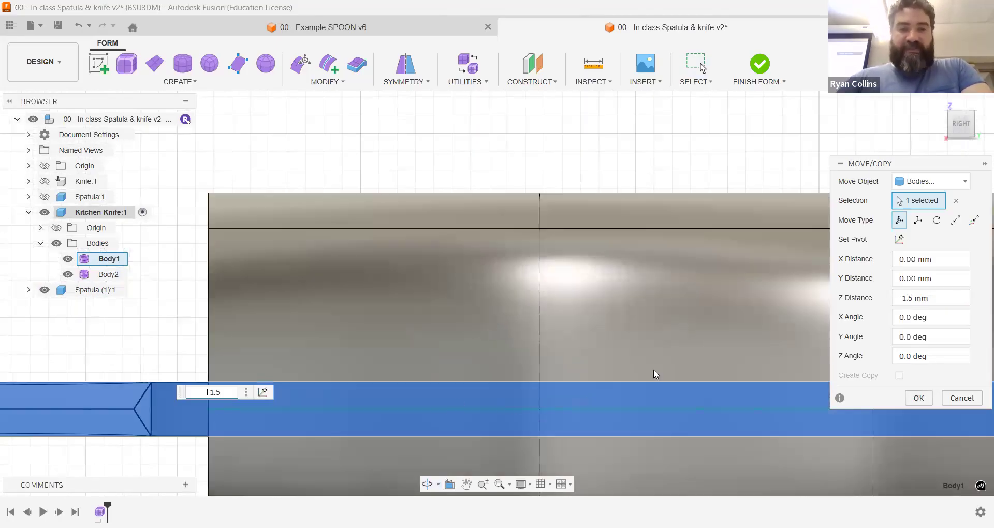
key(Return)
Step: Try to finish the form and convert the blade and handle T-Spline bodies
click(936, 108)
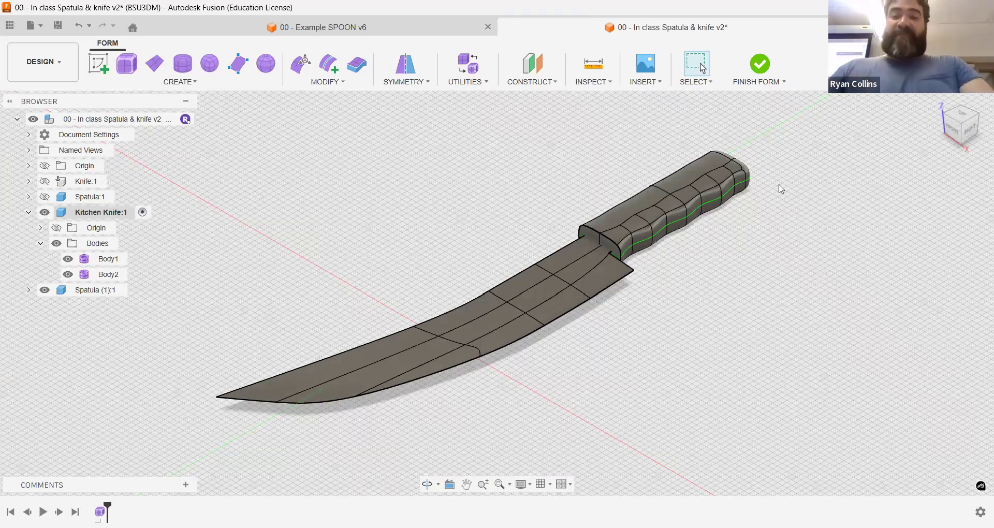
click(764, 65)
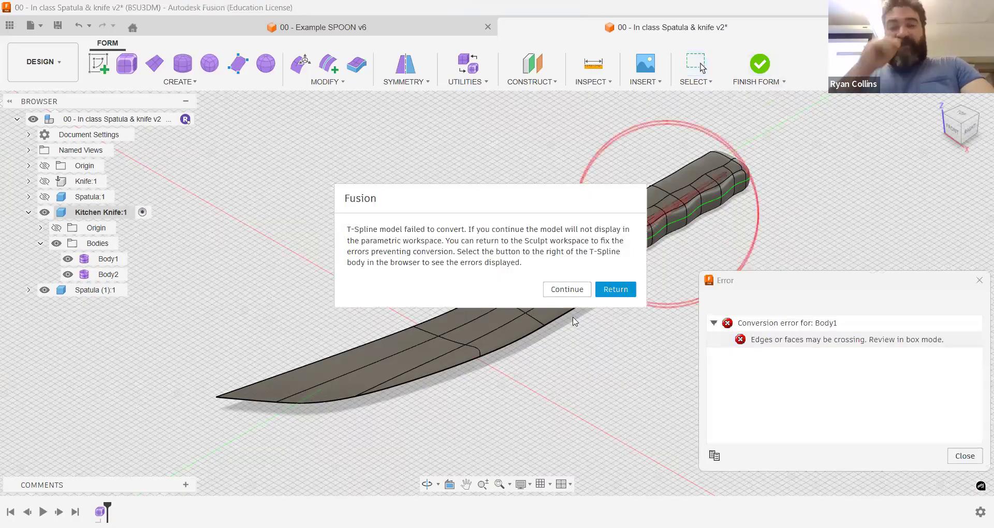
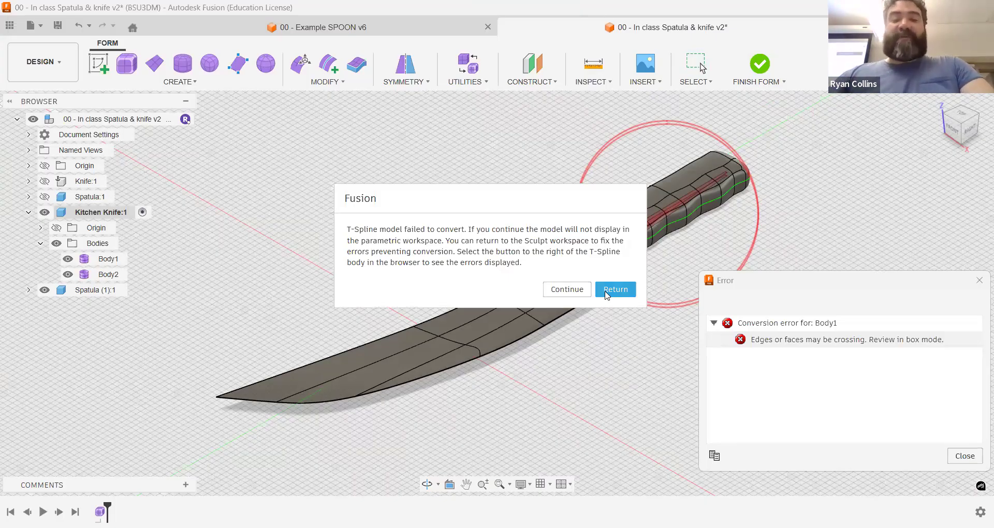
Step: Return to form editing and hide the handle body Body2 to expose the blade's heel and tang
click(607, 293)
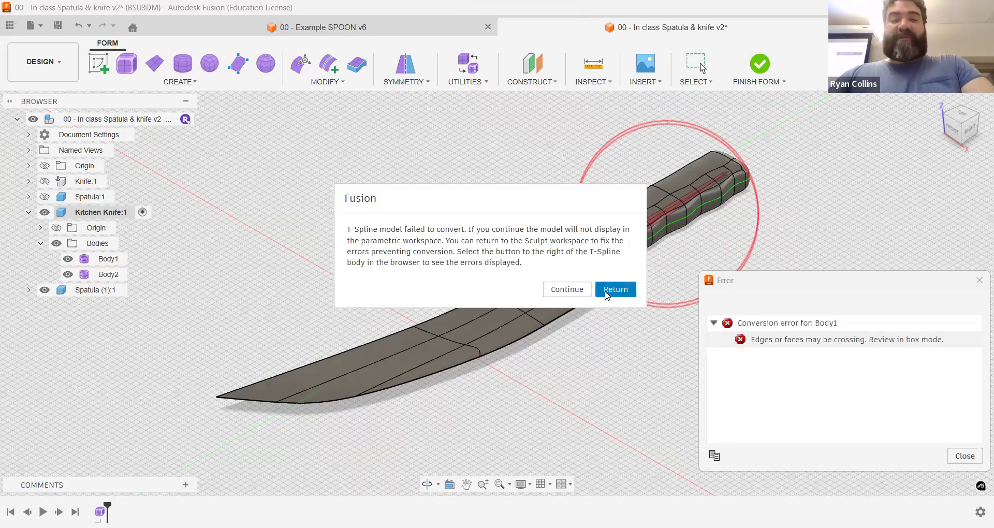
click(67, 277)
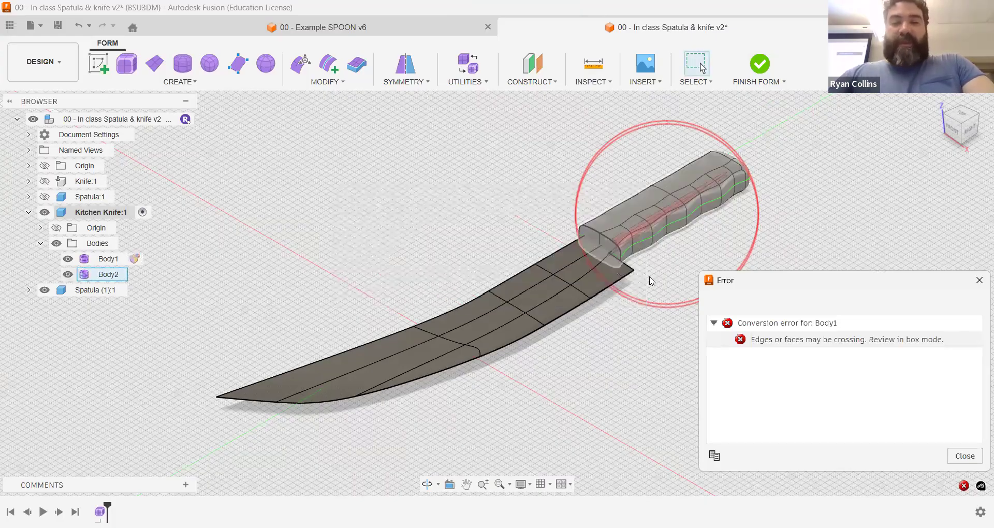
scroll(652, 282, up, 5)
scroll(719, 291, up, 1)
shift+middle_drag(719, 291, 639, 282)
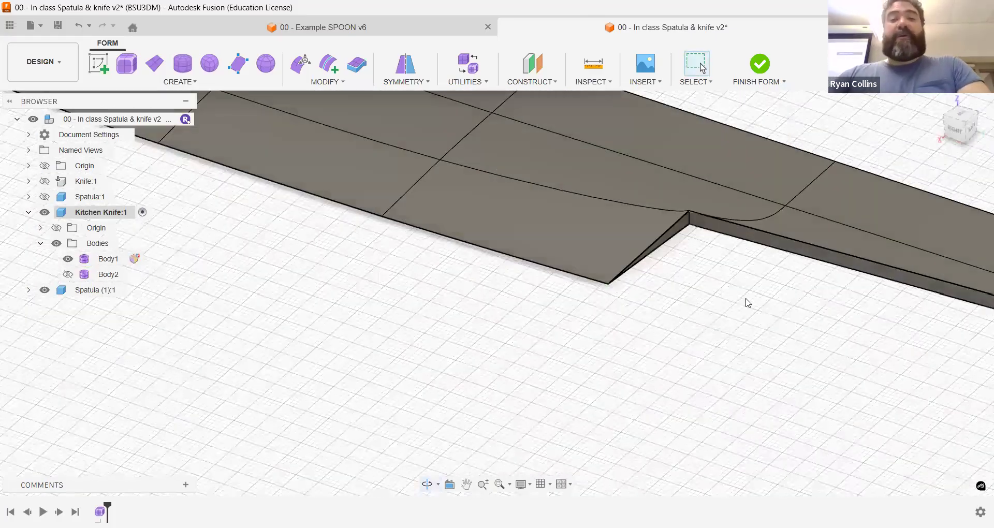
scroll(518, 295, down, 8)
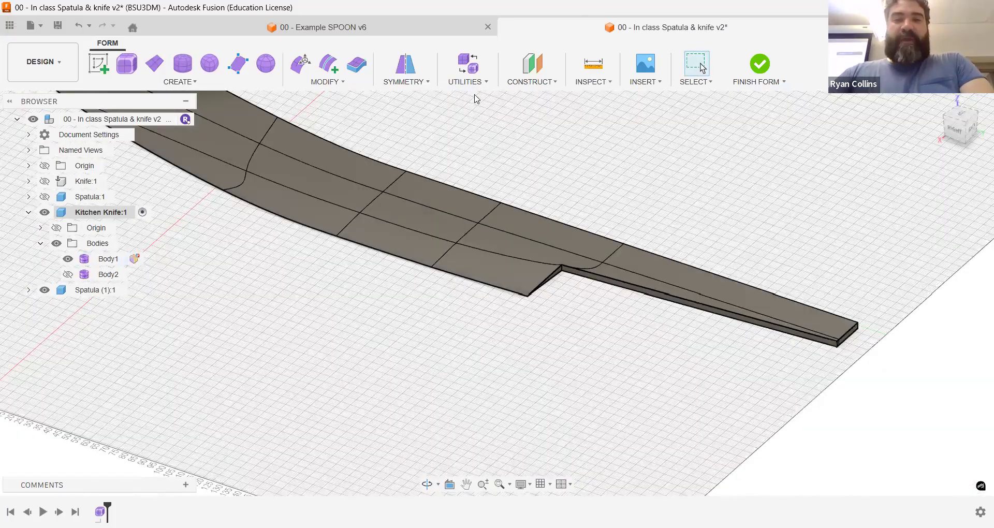
Step: Run AutoRepair on the blade body Body1 with a 0.01 mm weld tolerance
click(471, 81)
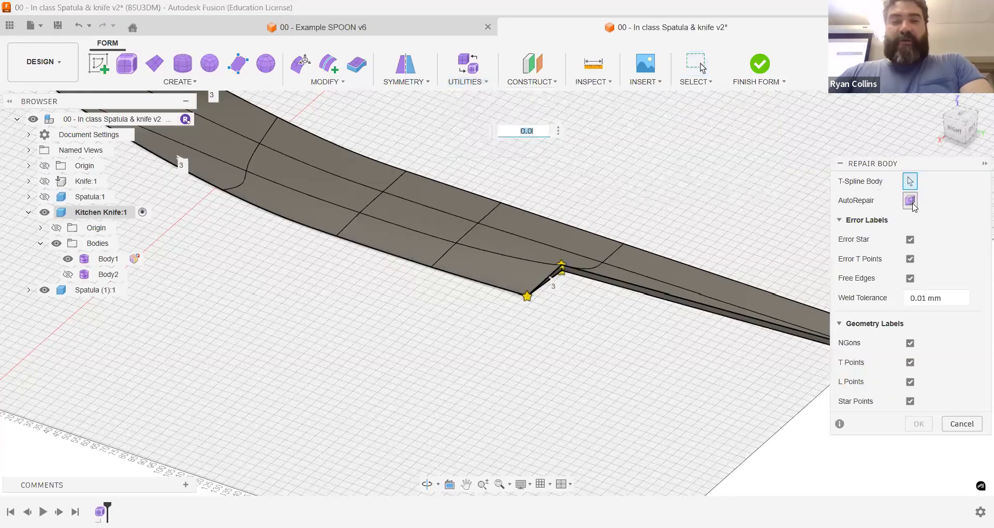
click(912, 203)
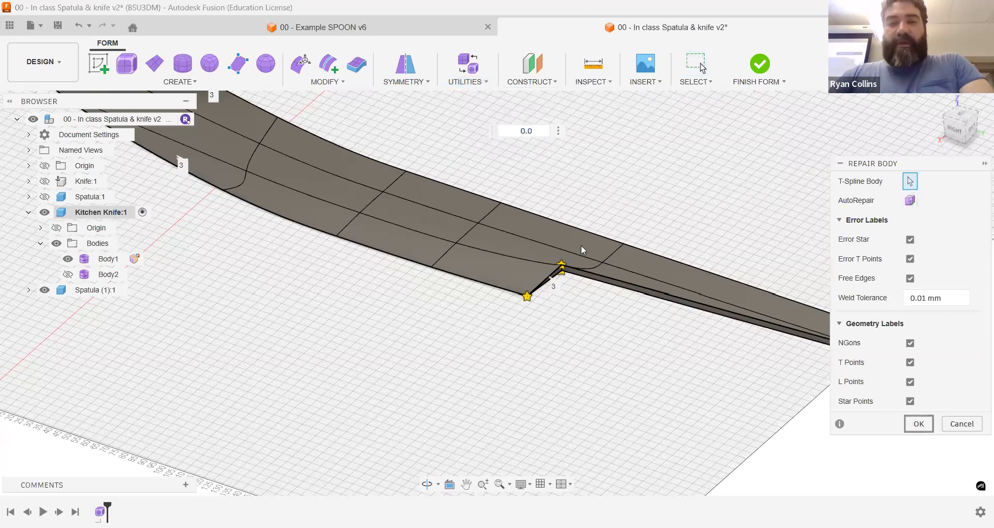
scroll(574, 306, up, 8)
middle_drag(577, 217, 463, 338)
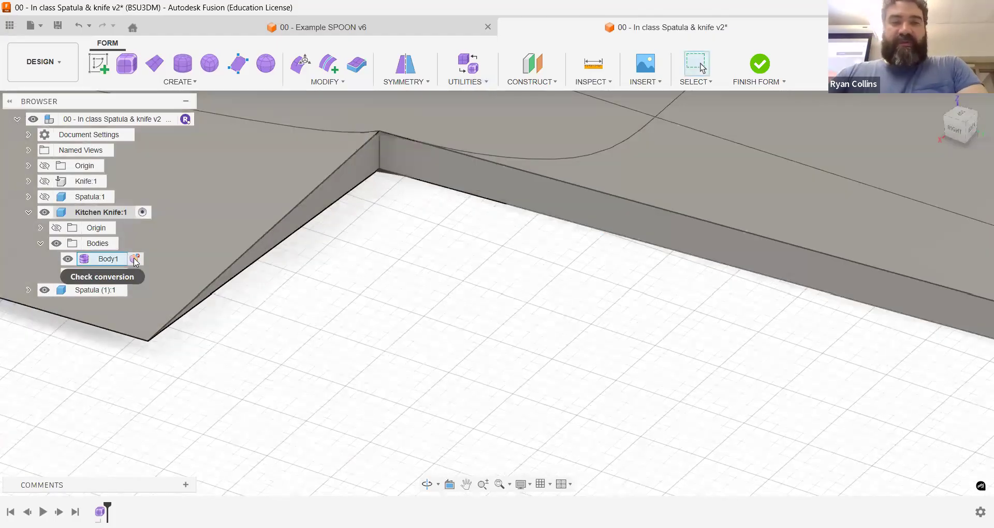
Step: Check the conversion of Body1 and examine the flagged faces along the tang and at its end for crossings
click(135, 260)
shift+middle_drag(453, 229, 577, 197)
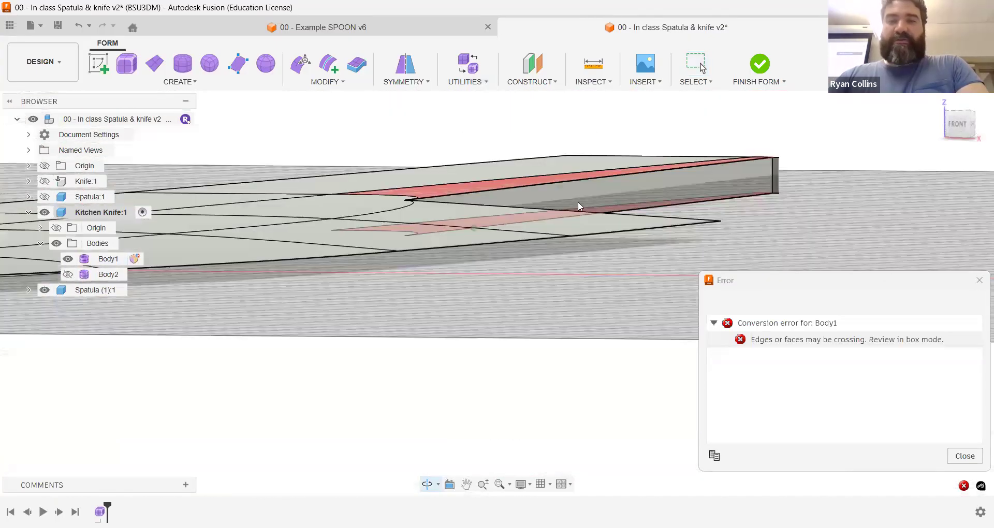
scroll(578, 206, up, 8)
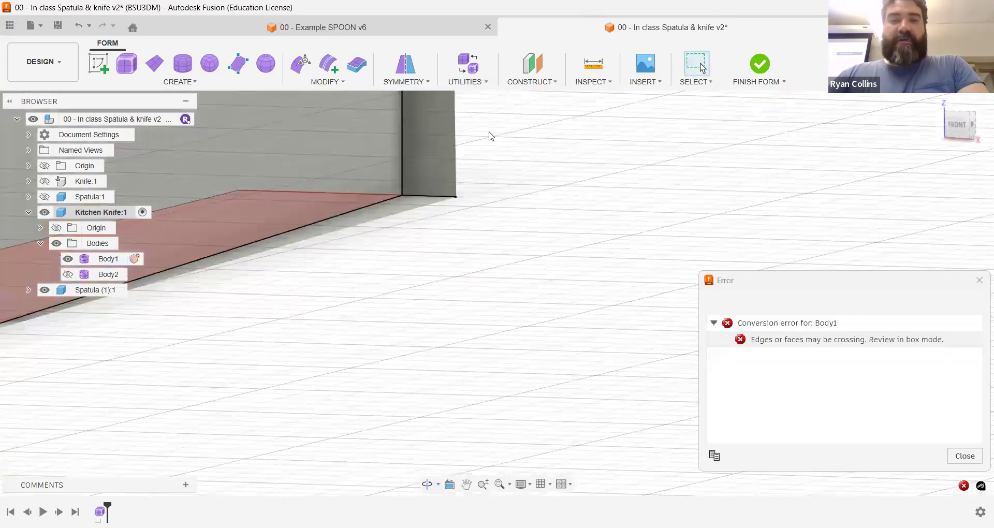
shift+middle_drag(491, 136, 495, 333)
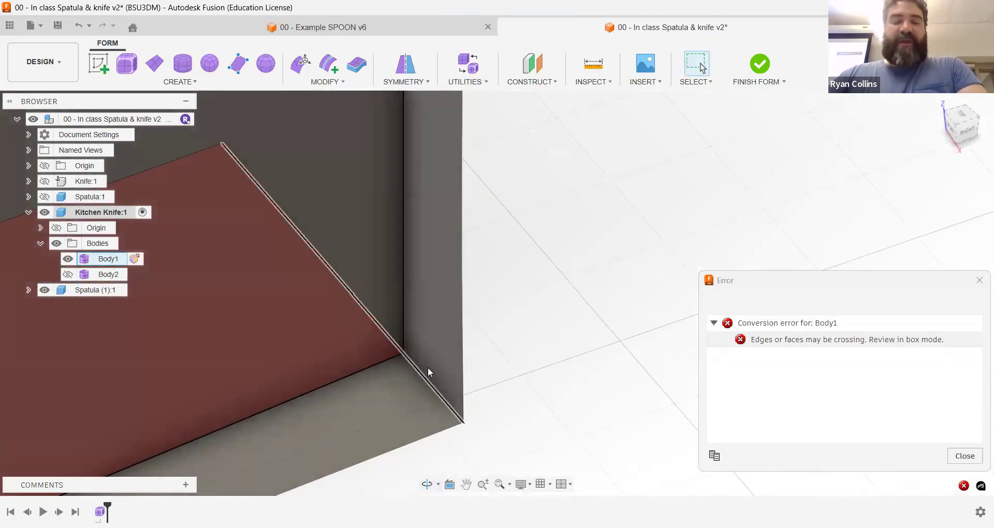
click(404, 308)
shift+click(361, 302)
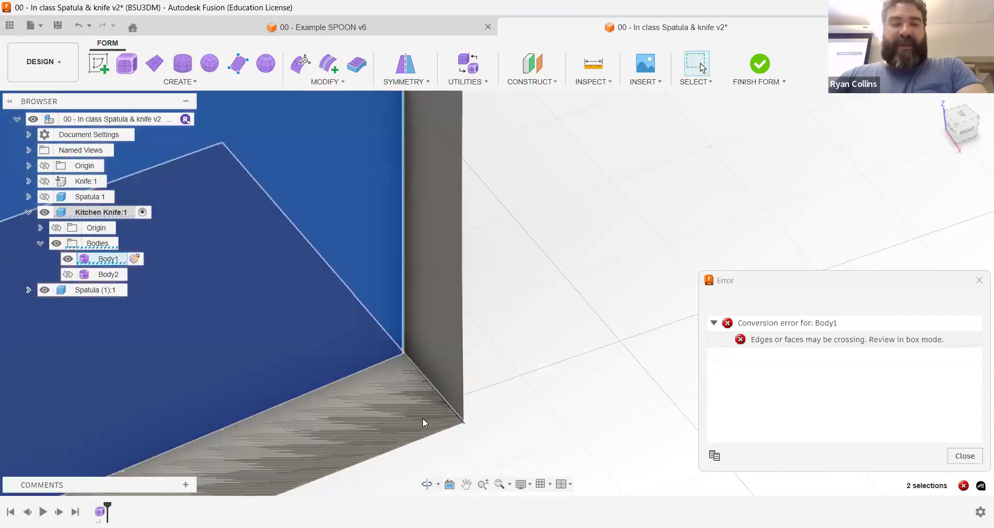
scroll(387, 374, down, 5)
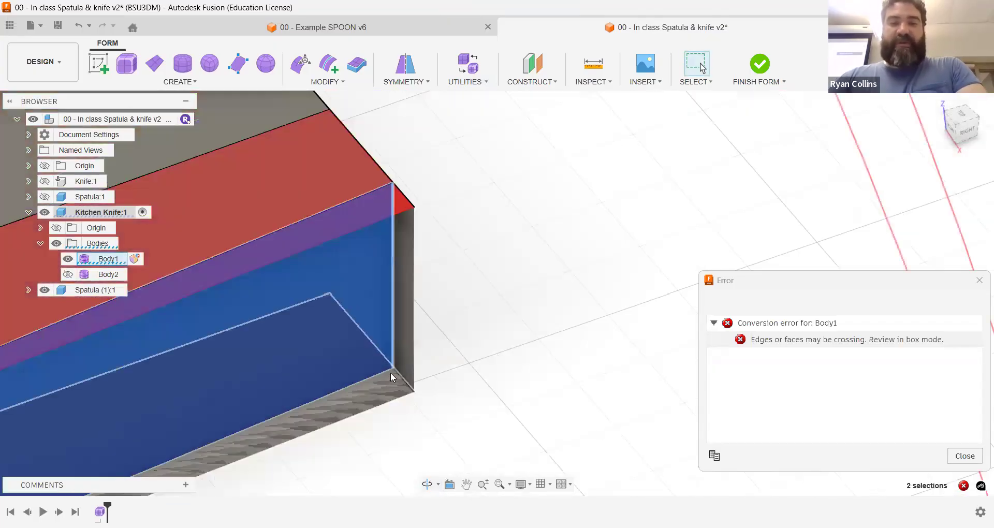
click(409, 302)
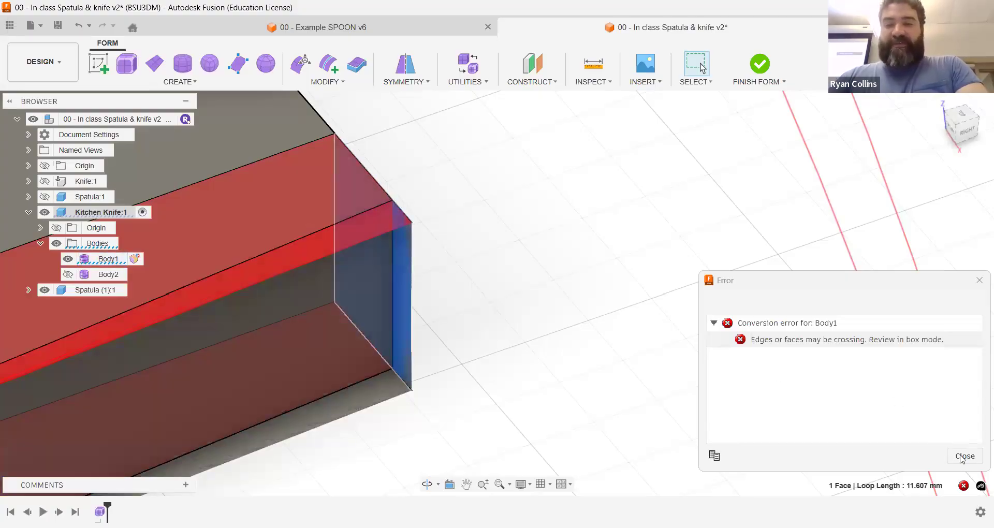
shift+middle_drag(481, 227, 370, 246)
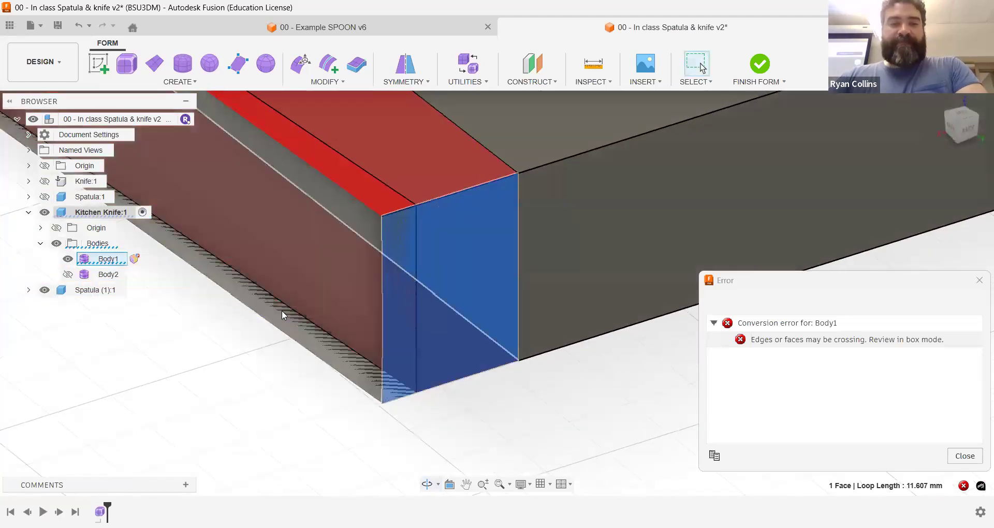
Step: Move the tang's narrow side face on the cutting-edge side outward and rotate it by -5°
click(322, 274)
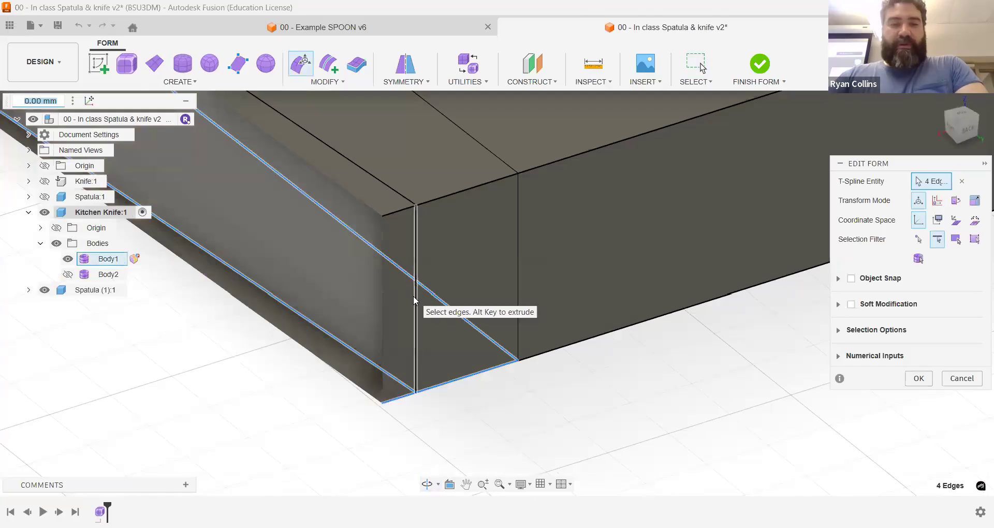
shift+middle_drag(344, 300, 902, 259)
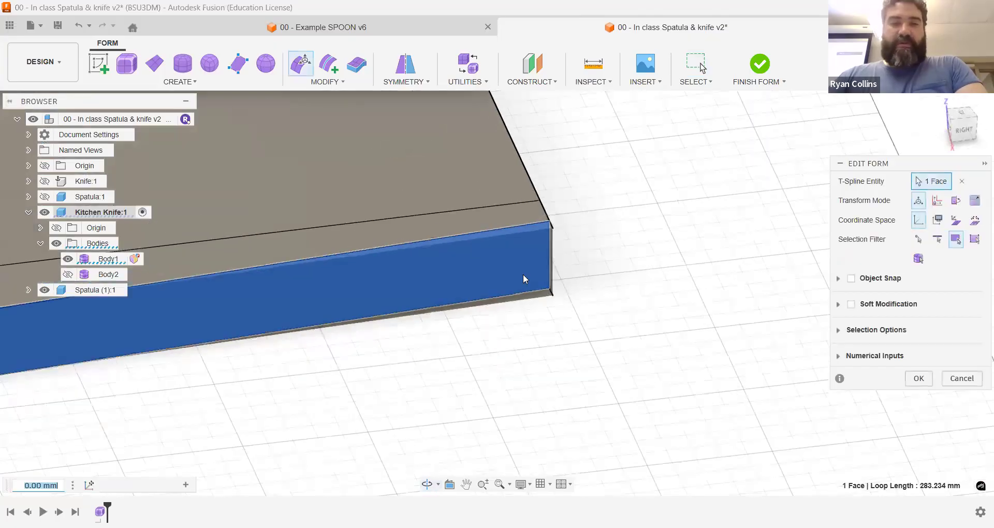
shift+middle_drag(523, 274, 527, 273)
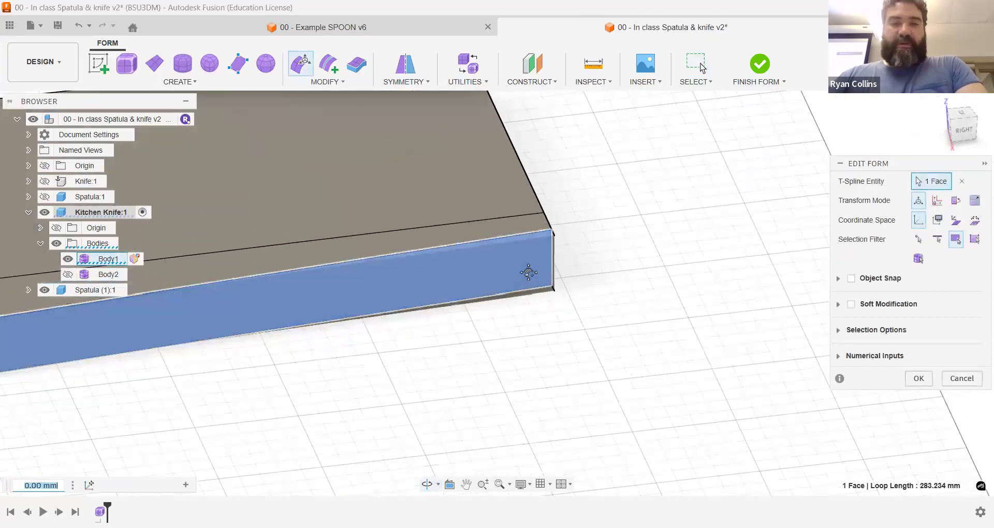
scroll(294, 354, down, 5)
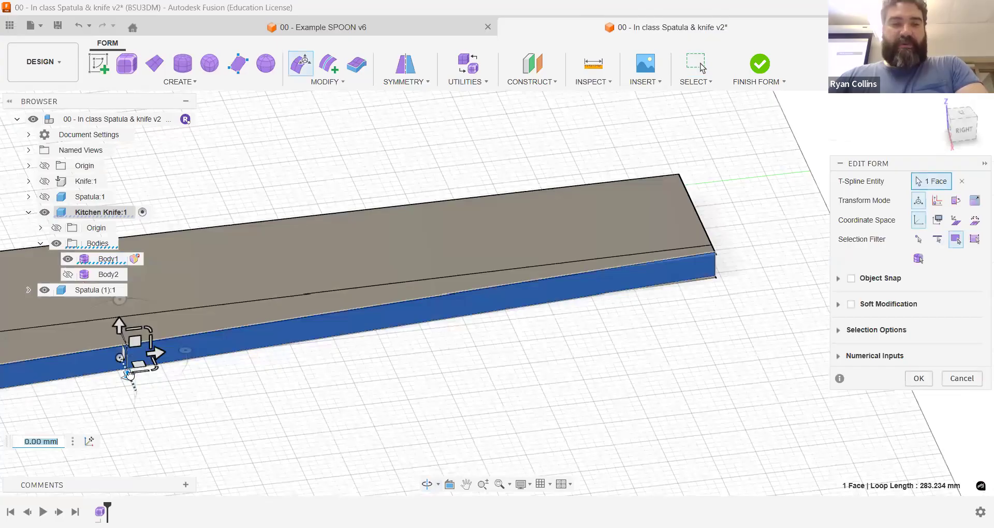
drag(128, 373, 195, 357)
scroll(252, 342, down, 5)
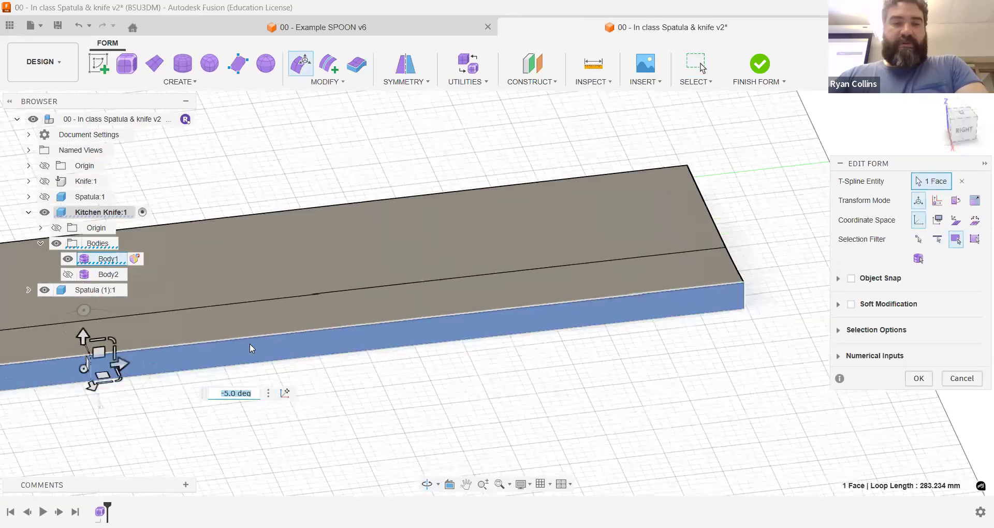
scroll(259, 326, up, 3)
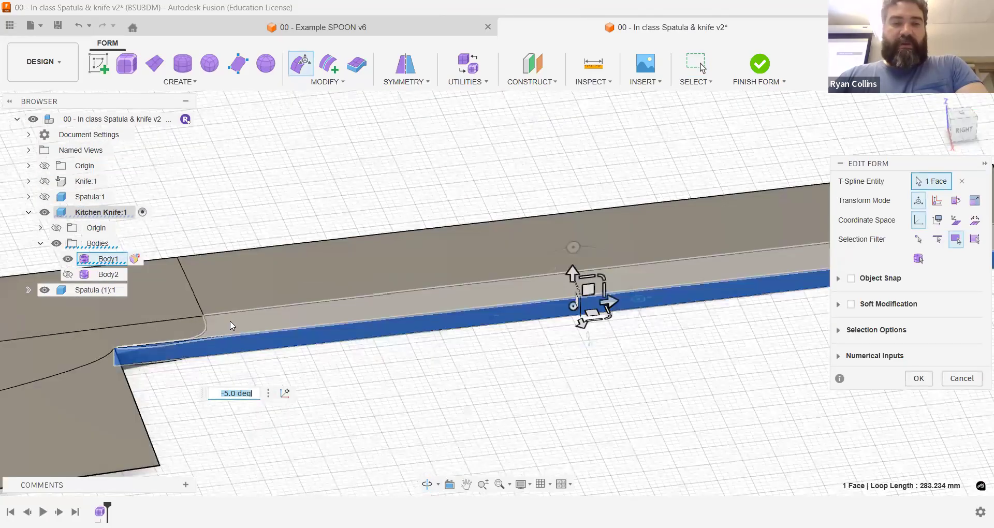
Step: Move the tang's cutting-edge-side face outward by another 1 mm and finish the form edit
scroll(202, 332, up, 2)
scroll(93, 337, up, 3)
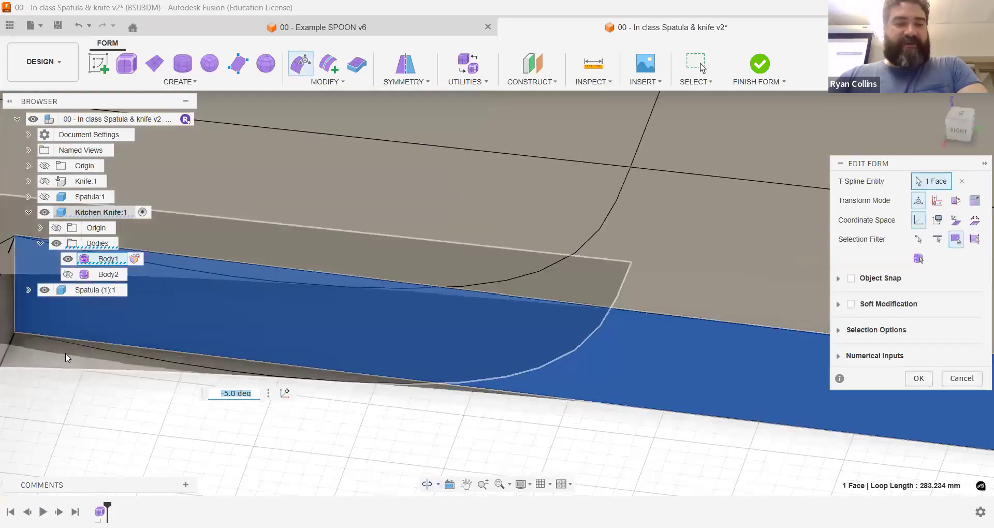
shift+middle_drag(64, 354, 678, 390)
middle_drag(255, 356, 238, 272)
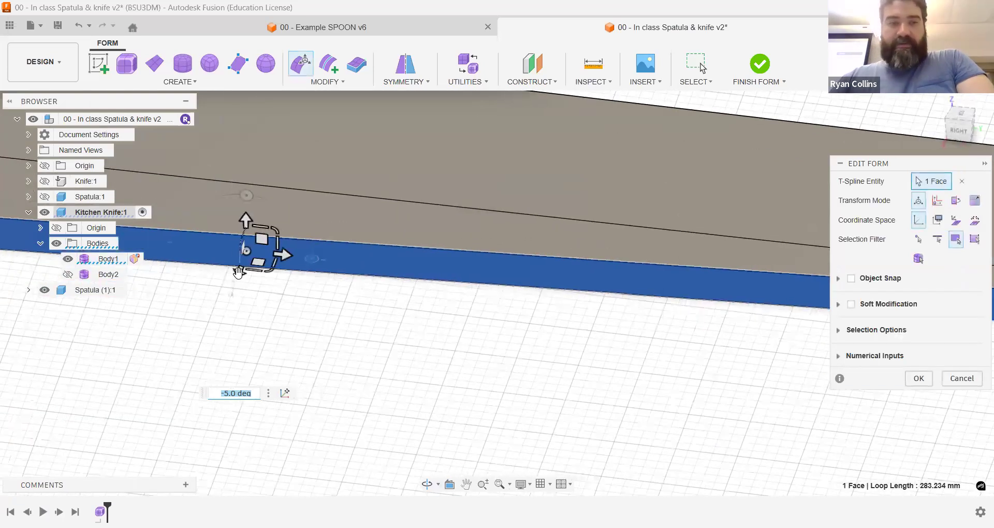
drag(238, 272, 239, 270)
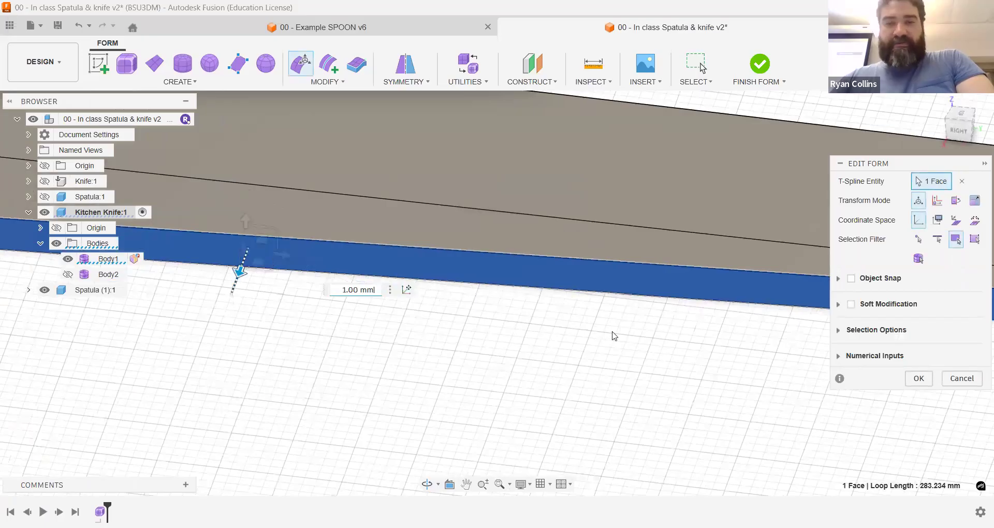
scroll(200, 313, down, 3)
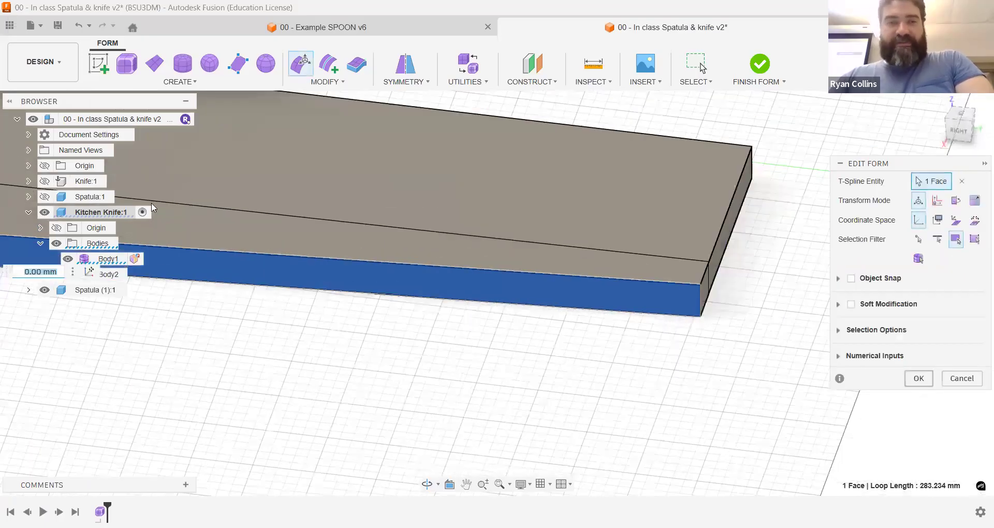
key(Return)
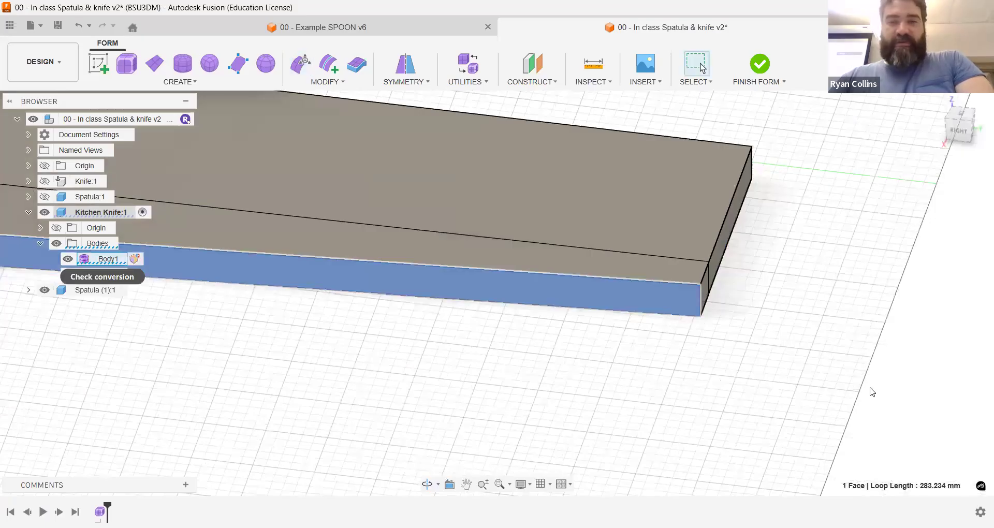
Step: Check the conversion of Body1 again and examine the flagged faces from the tang's end to the blade heel
scroll(516, 357, down, 3)
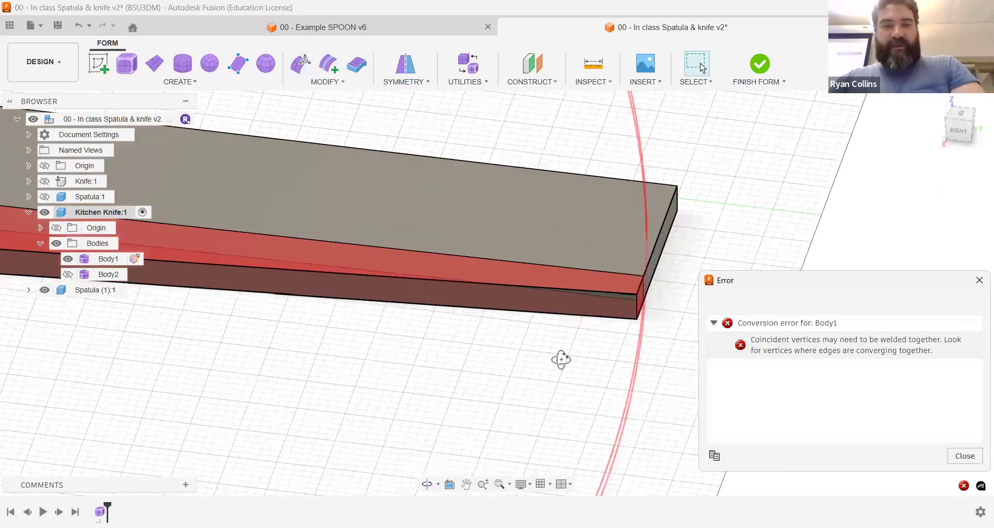
shift+middle_drag(575, 328, 317, 278)
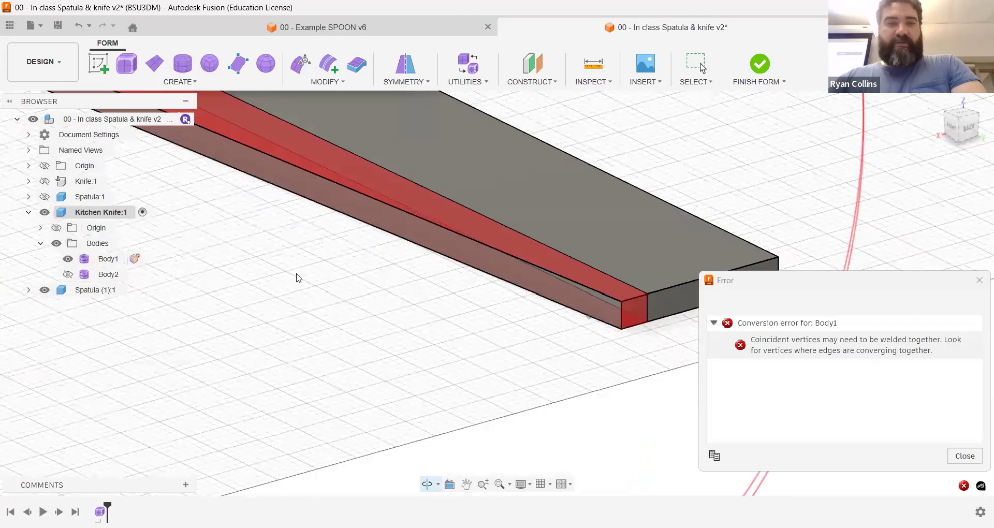
scroll(462, 192, up, 5)
middle_drag(461, 190, 465, 279)
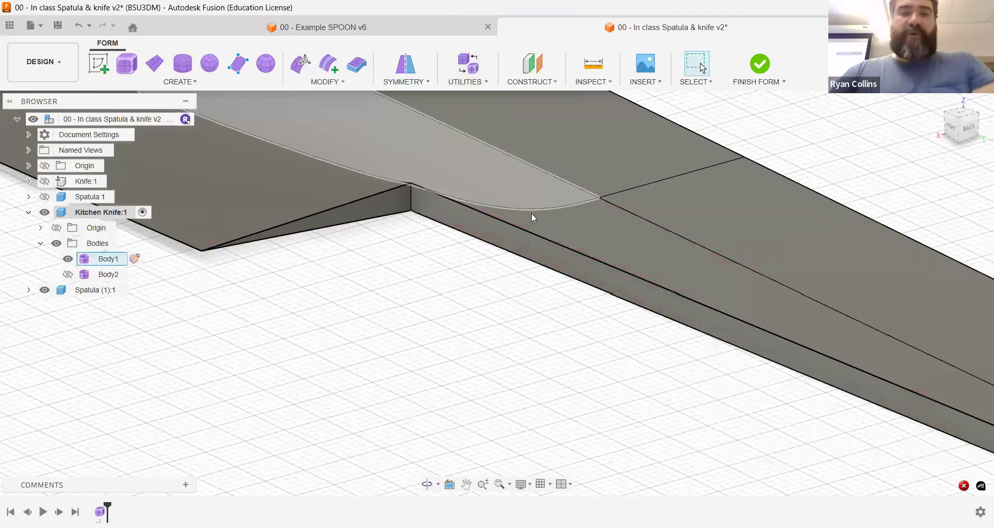
scroll(546, 225, down, 3)
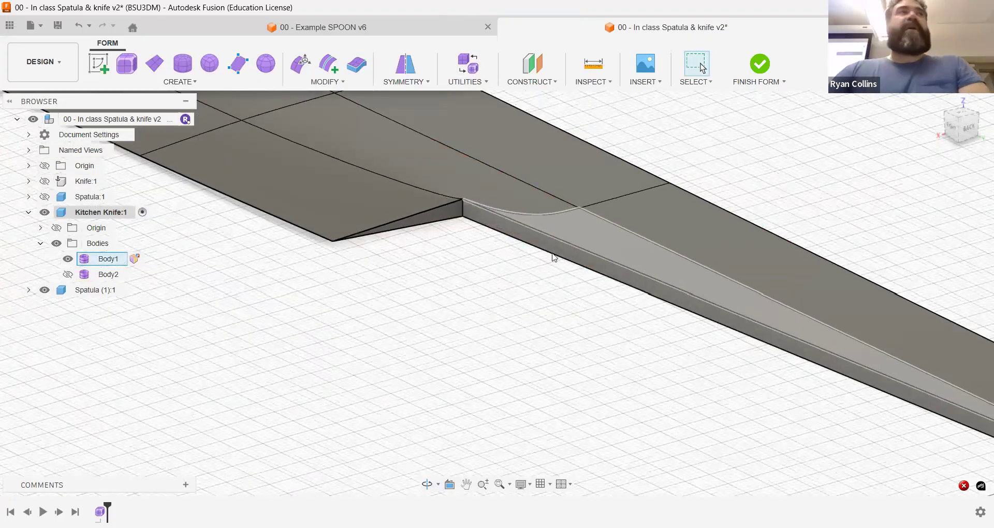
Step: Switch the blade body Body1 to Box Display mode
click(474, 69)
click(553, 177)
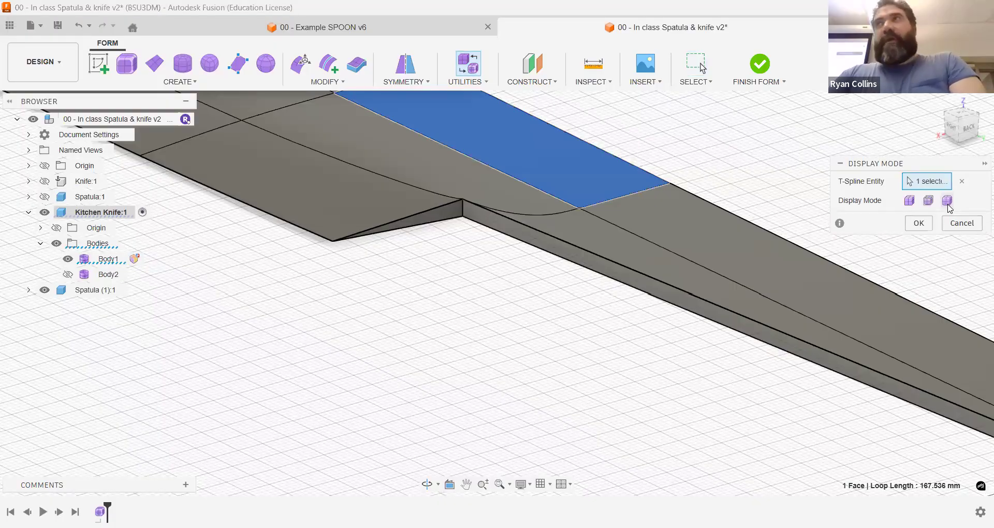
click(947, 201)
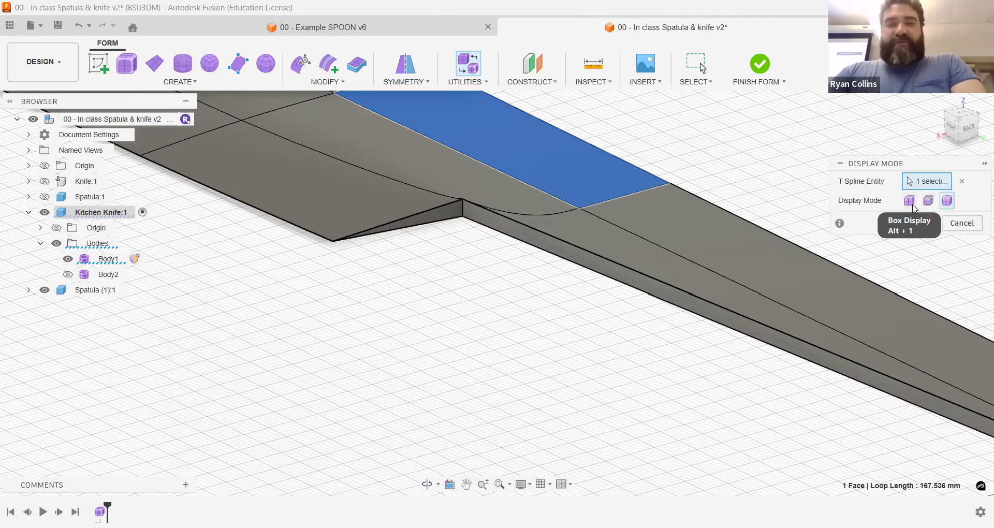
click(910, 203)
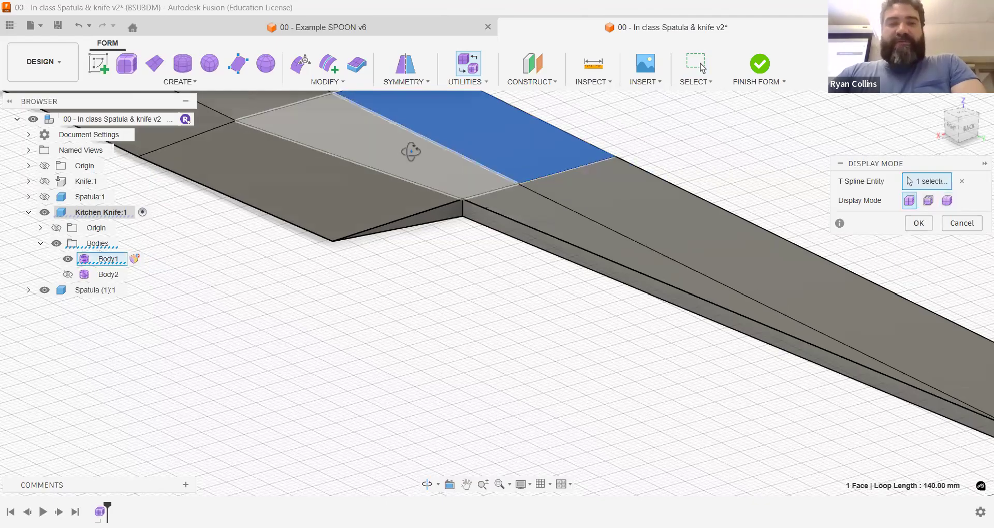
Step: Examine the tang's end corner, side face and junction with the blade heel for converging edges in box display
shift+middle_drag(422, 142, 377, 149)
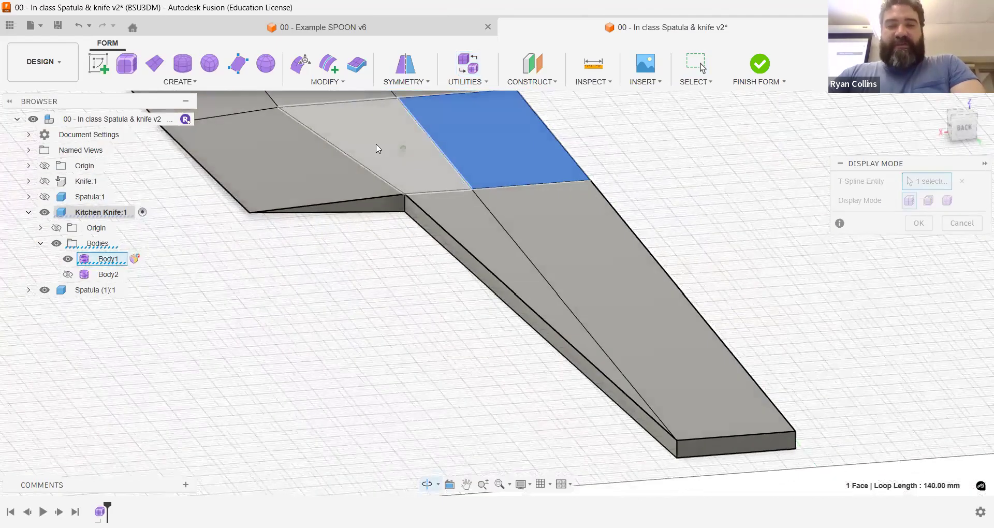
scroll(557, 352, up, 1)
middle_drag(632, 424, 539, 286)
scroll(609, 338, up, 3)
mouse_move(609, 339)
shift+middle_down()
mouse_move(621, 335)
mouse_move(601, 339)
shift+middle_up()
scroll(601, 340, up, 2)
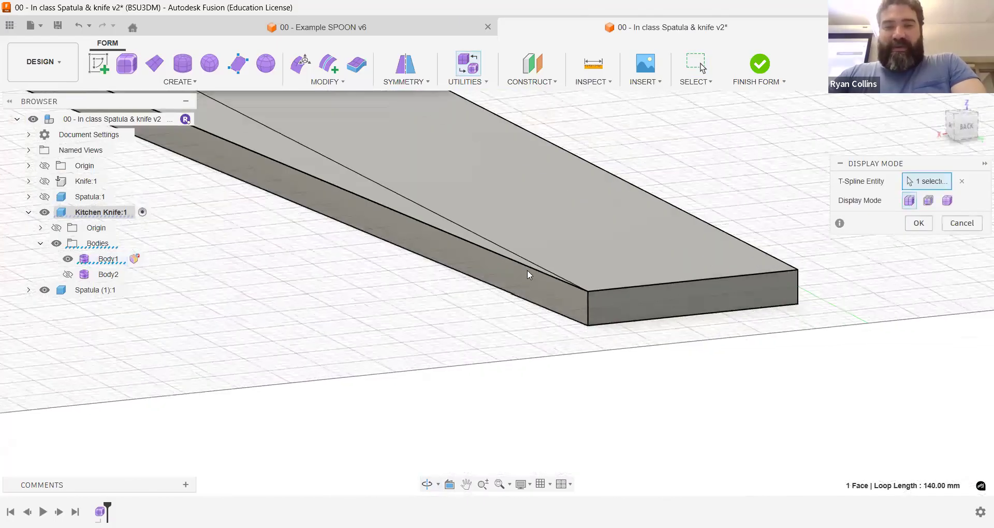
scroll(528, 274, up, 4)
middle_drag(505, 140, 530, 298)
scroll(403, 295, down, 4)
middle_drag(403, 295, 806, 290)
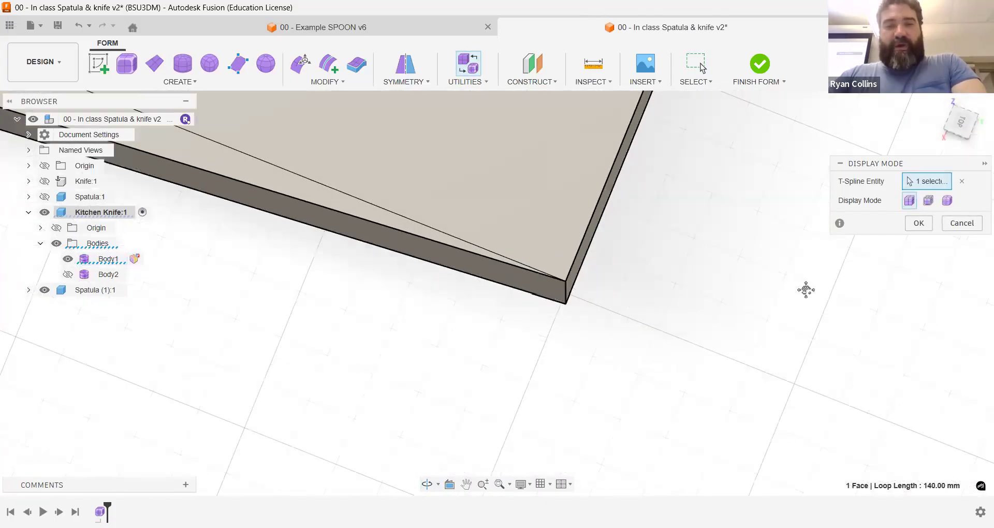
middle_drag(283, 183, 745, 344)
scroll(473, 262, up, 1)
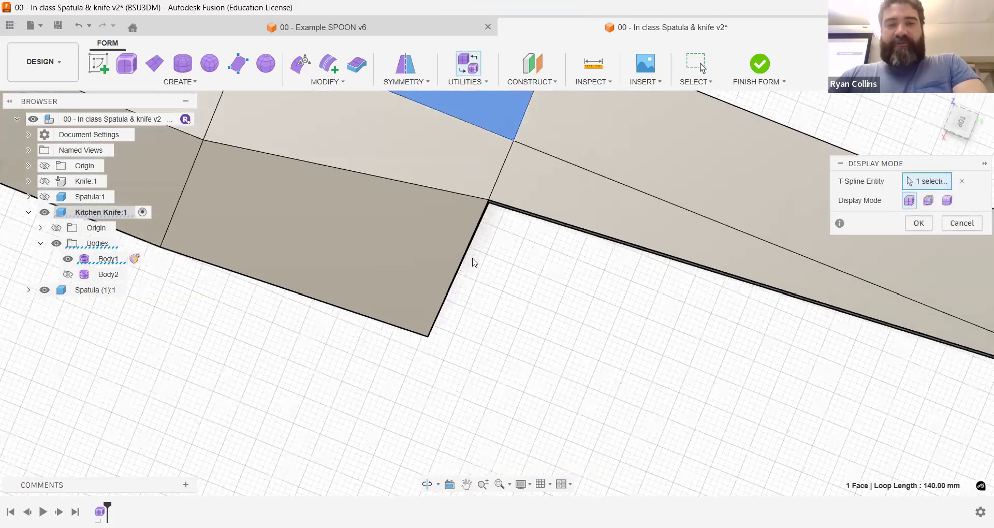
Step: Check the conversion of Body1 again and examine the flagged tang side and the narrow face tapering to the tang's end corner
click(967, 223)
shift+middle_drag(616, 285, 497, 299)
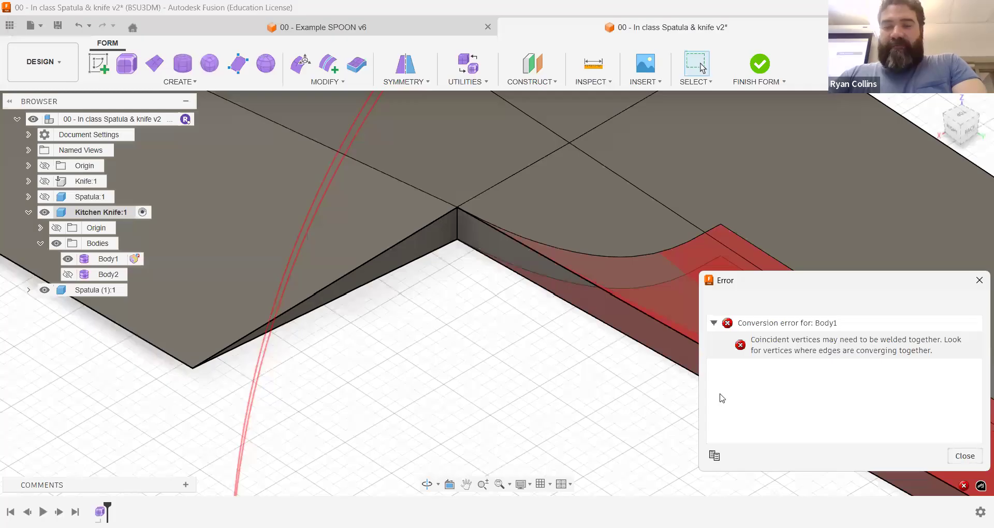
click(979, 280)
scroll(704, 398, down, 5)
middle_drag(547, 253, 476, 272)
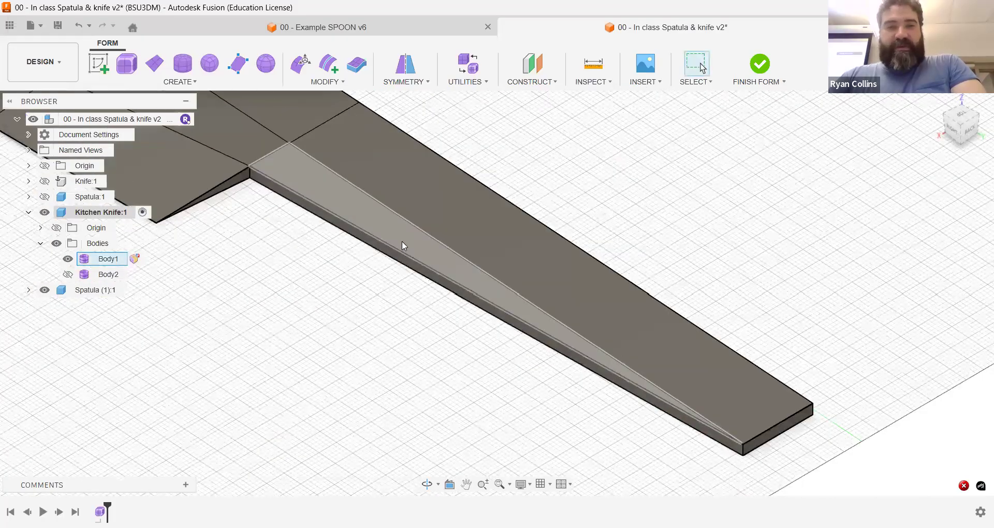
click(403, 243)
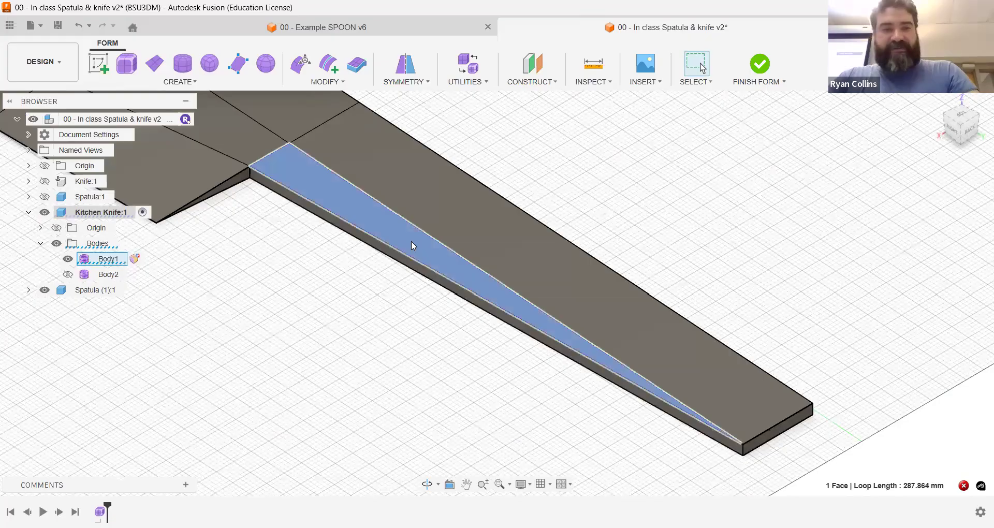
scroll(485, 287, up, 5)
shift+middle_drag(486, 287, 761, 337)
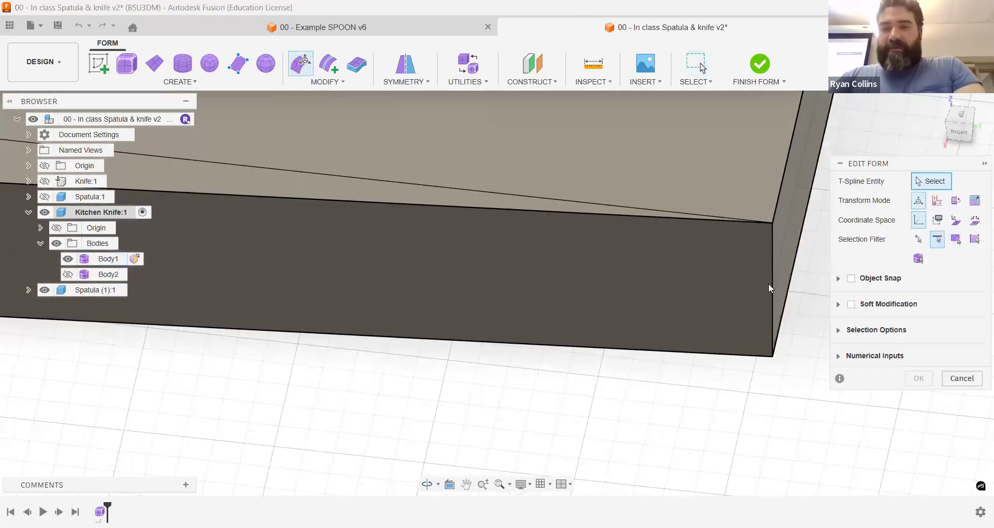
Step: Rotate the tang's cutting-edge-side face by -1 degree with Edit Form
click(771, 317)
drag(754, 346, 772, 307)
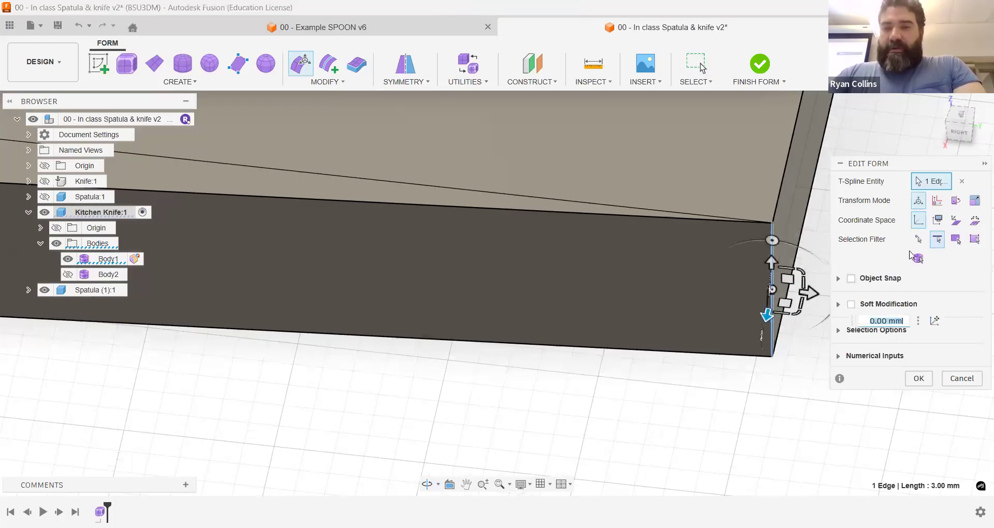
key(alt+d)
click(473, 339)
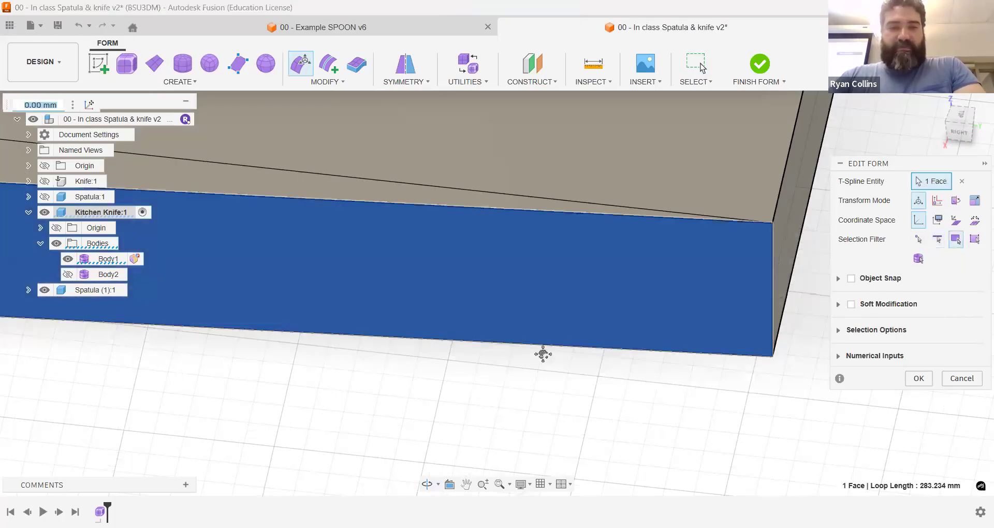
scroll(542, 355, down, 4)
middle_drag(543, 354, 443, 328)
mouse_move(443, 328)
mouse_down()
mouse_move(441, 337)
mouse_move(458, 331)
mouse_up()
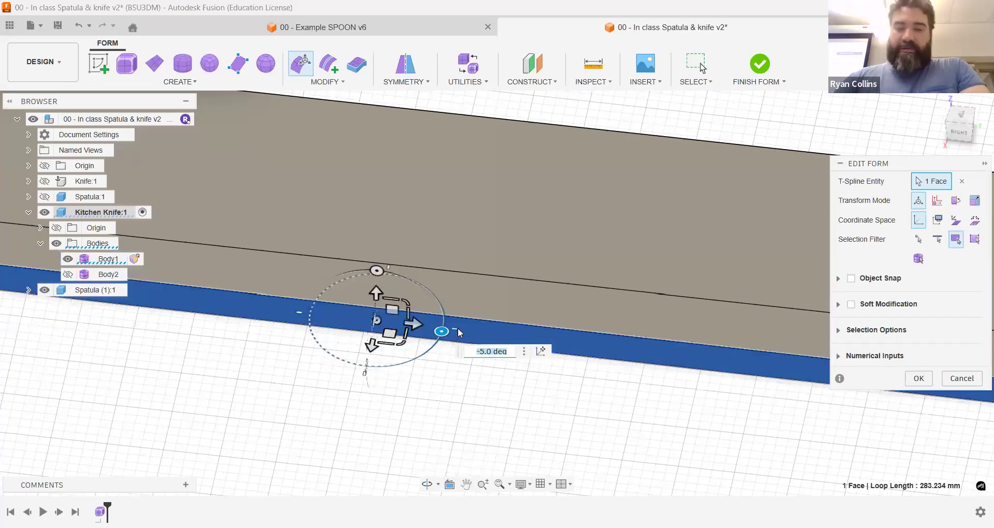
text(-1)
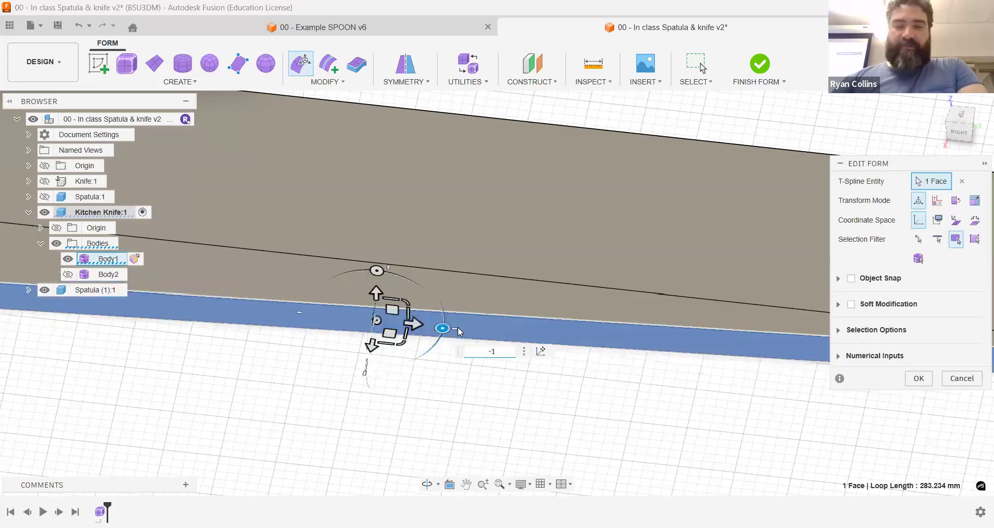
key(Return)
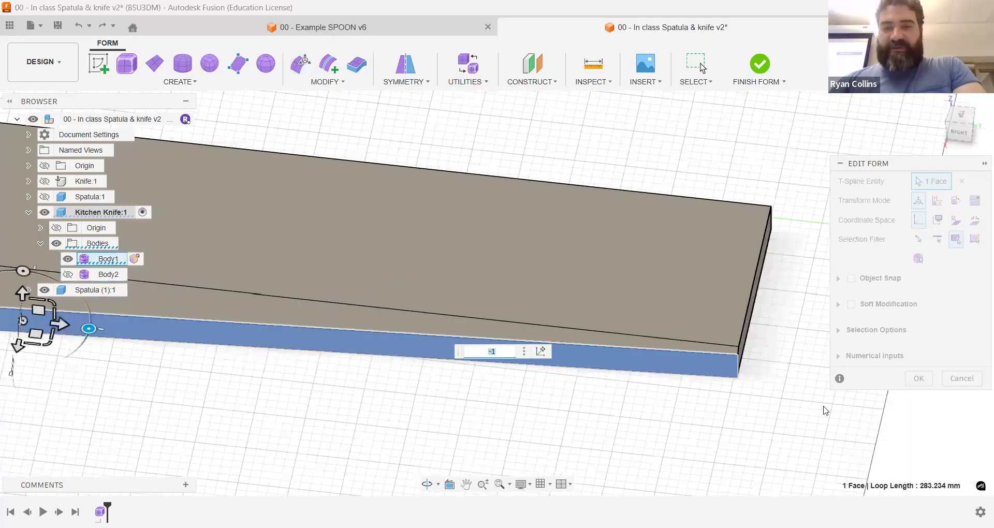
Step: Inspect the tang's end corner, check Body1's conversion and examine the flagged junction between tang and blade heel
scroll(672, 316, up, 8)
shift+middle_drag(687, 312, 697, 332)
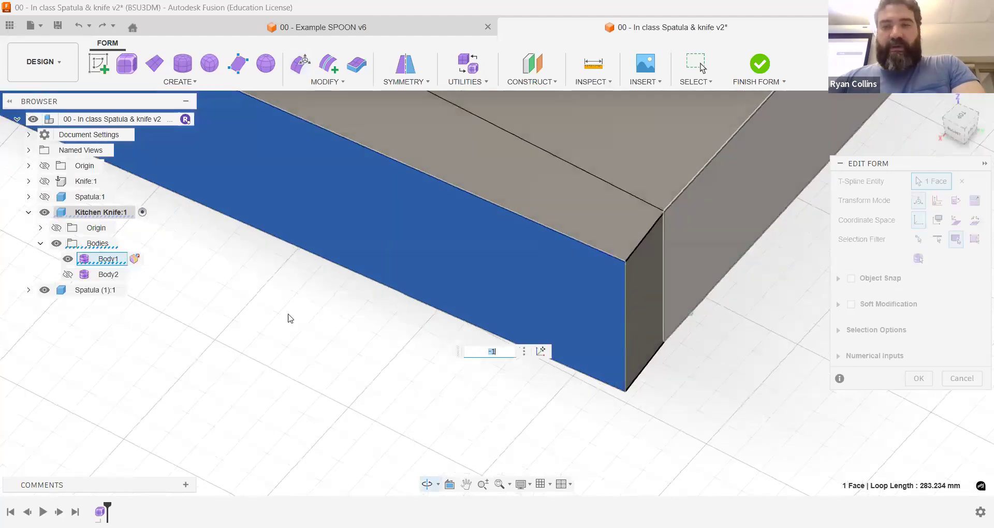
scroll(289, 317, down, 5)
middle_drag(218, 280, 269, 285)
scroll(569, 293, down, 5)
middle_drag(259, 339, 602, 380)
scroll(491, 331, up, 10)
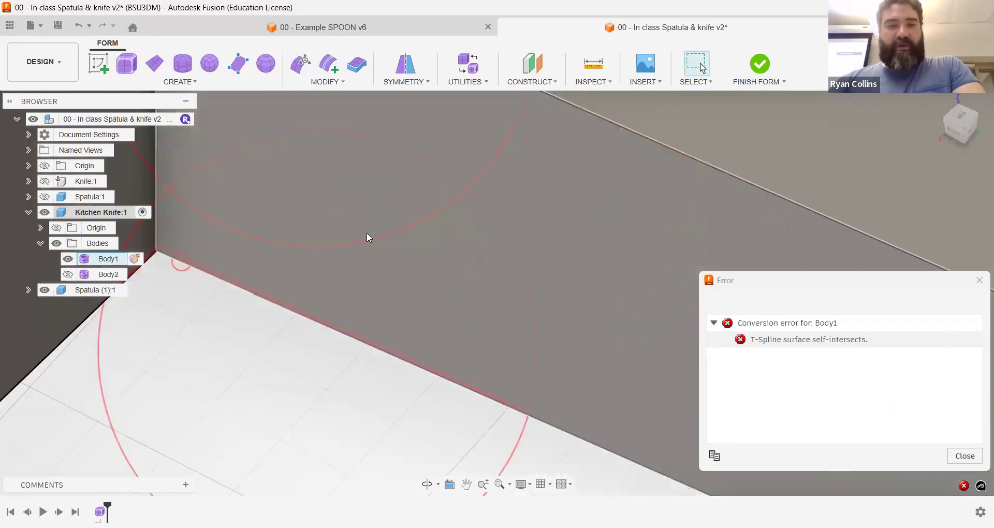
middle_drag(367, 233, 609, 385)
mouse_move(507, 249)
shift+middle_down()
mouse_move(504, 278)
mouse_move(509, 239)
shift+middle_up()
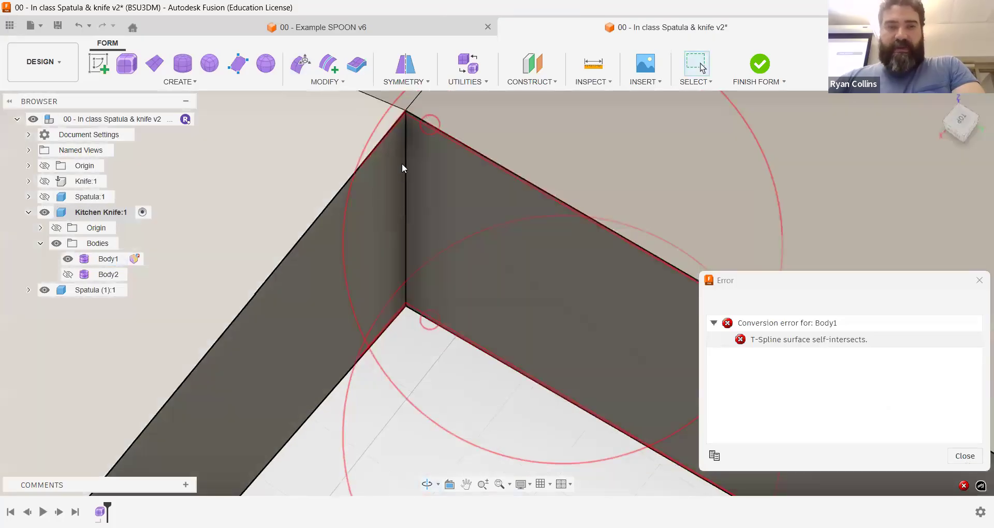
Step: Analyze Body1 with Repair Body and examine the labelled corner where the tang meets the blade heel
key(Escape)
click(468, 81)
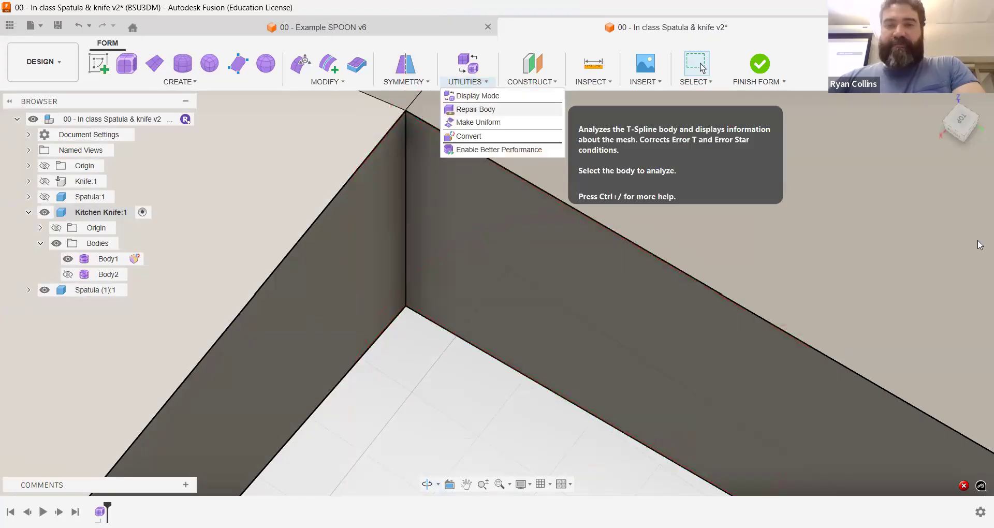
click(475, 110)
click(409, 227)
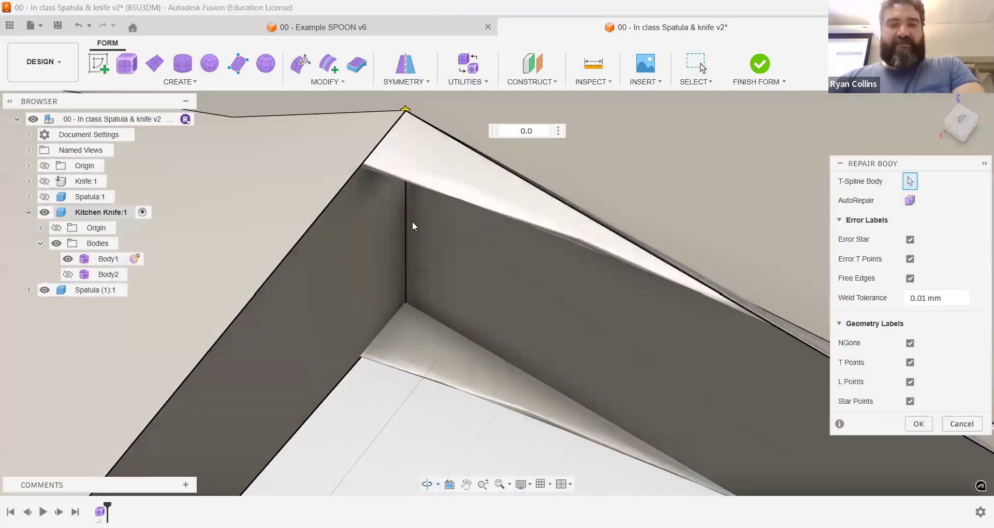
scroll(564, 251, down, 3)
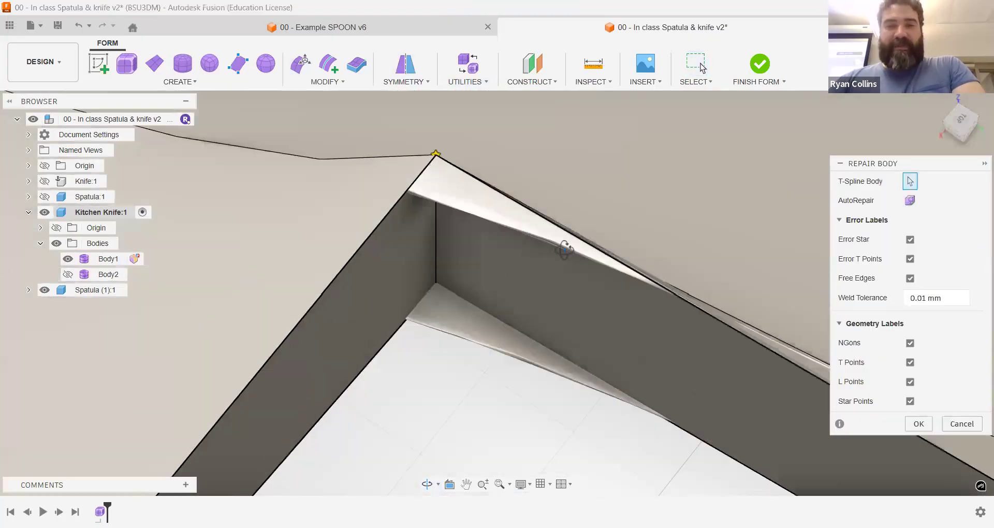
mouse_move(501, 184)
shift+middle_down()
mouse_move(492, 178)
mouse_move(515, 189)
shift+middle_up()
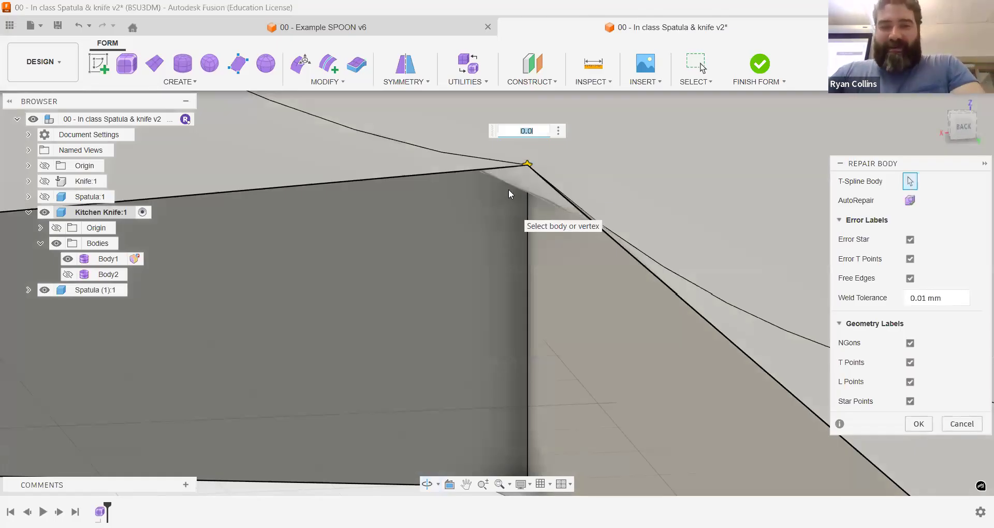
scroll(508, 190, down, 1)
scroll(532, 285, up, 1)
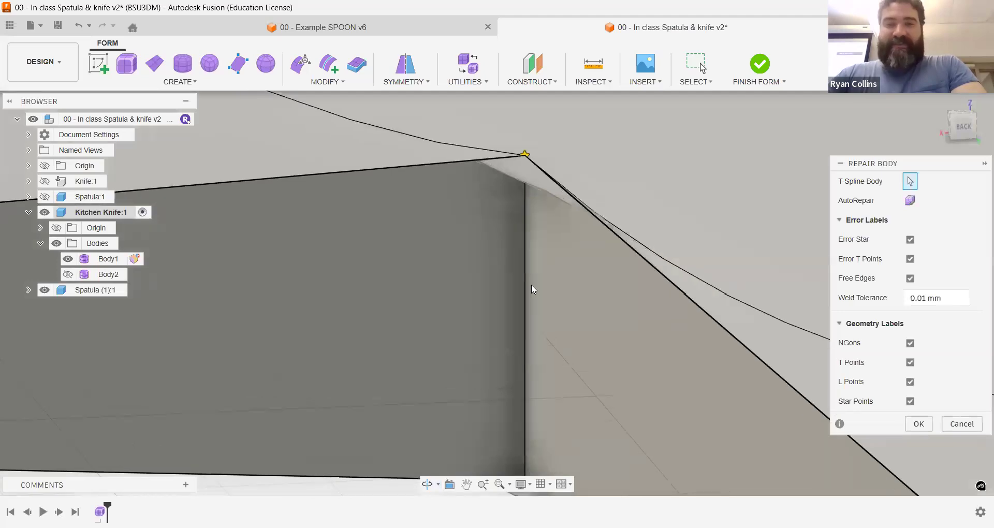
scroll(531, 284, down, 3)
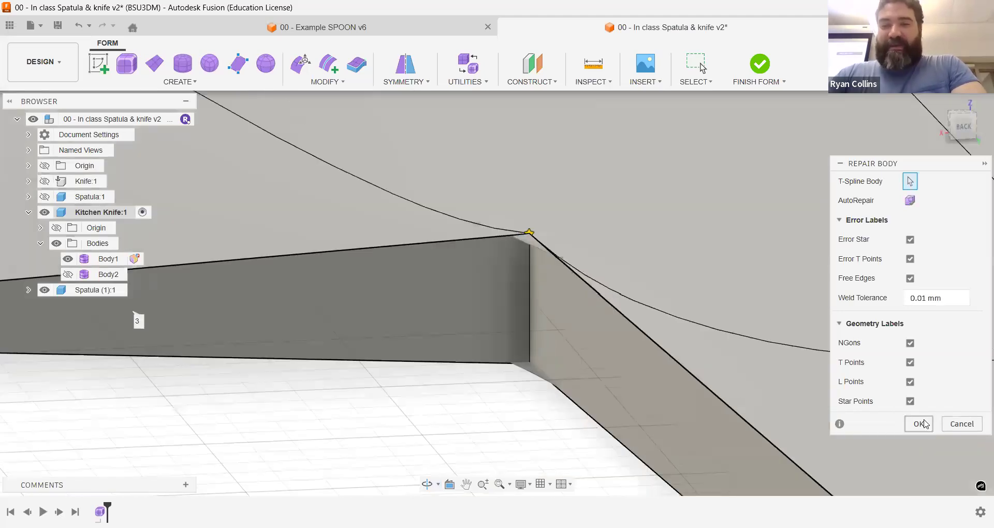
Step: Move the two corner vertices where the tang meets the blade heel 4 mm toward the heel tip
shift+middle_drag(586, 282, 554, 269)
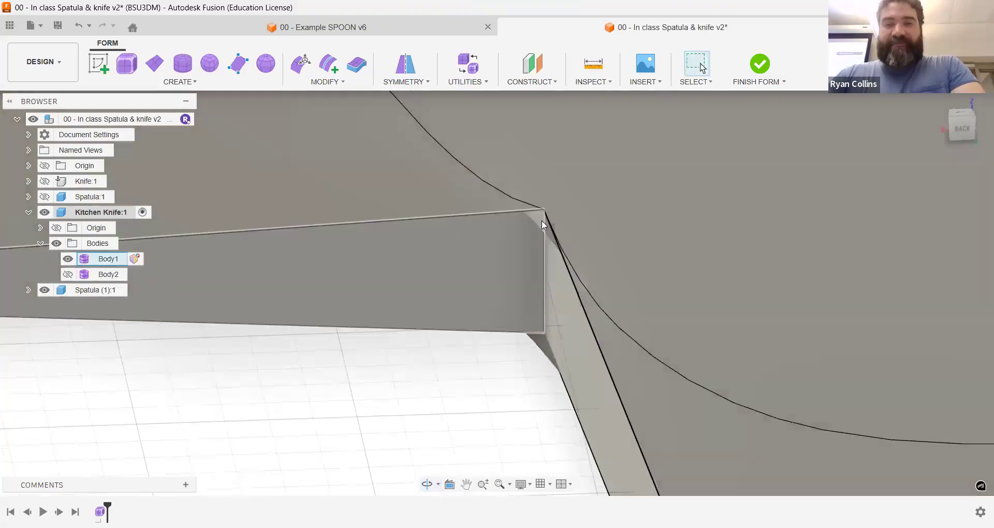
click(543, 208)
click(543, 208)
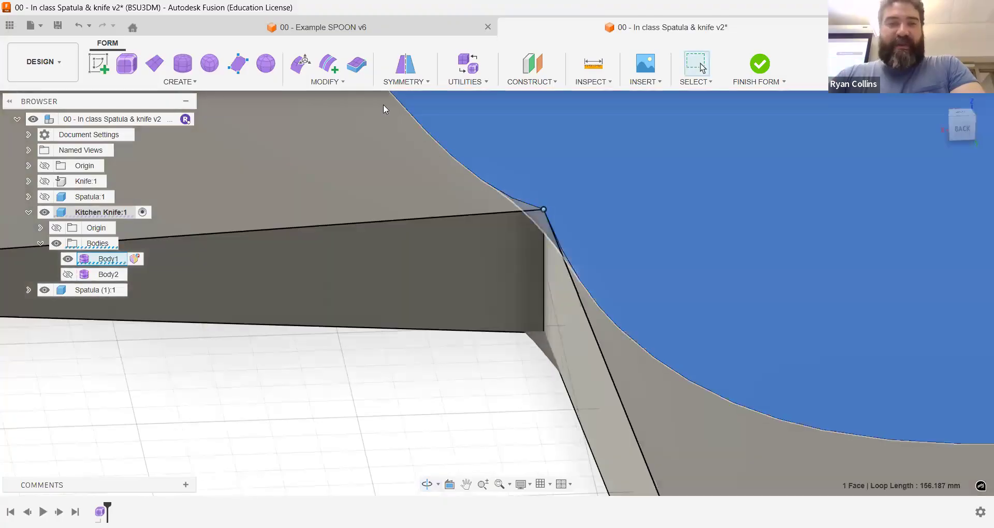
click(301, 63)
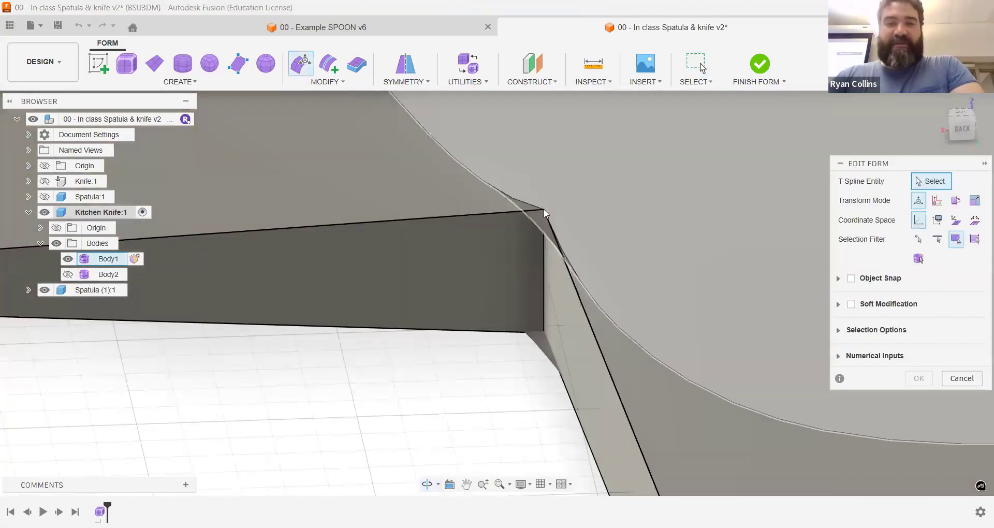
click(918, 239)
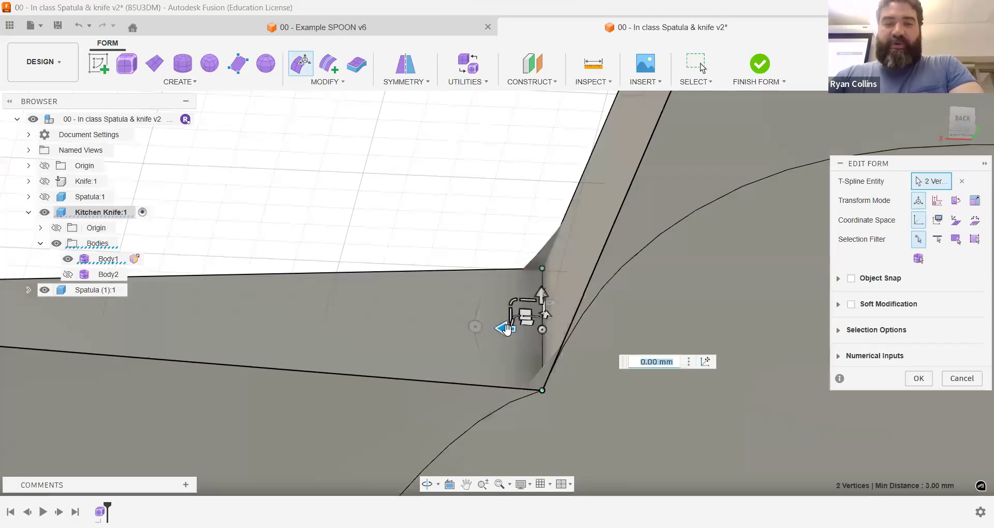
drag(507, 328, 321, 286)
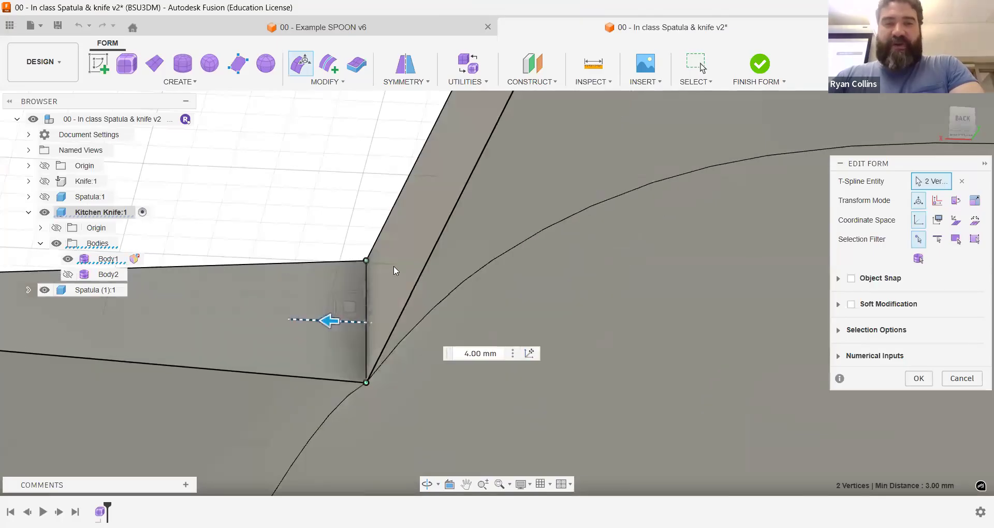
scroll(393, 266, down, 6)
middle_drag(697, 213, 727, 323)
click(917, 383)
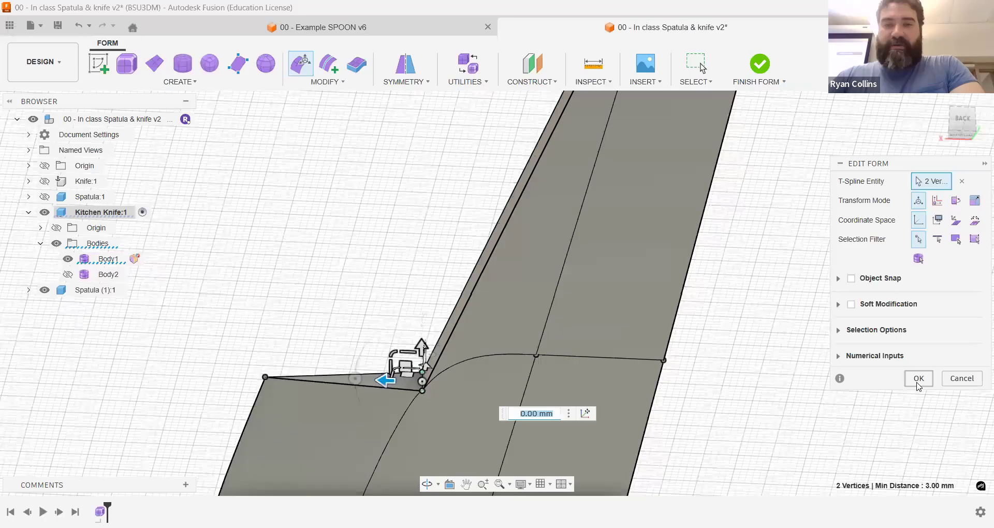
Step: Check the conversion of Body1 and examine the flagged spots at the tang and blade heel junction
click(134, 260)
scroll(383, 364, up, 5)
middle_drag(505, 333, 471, 201)
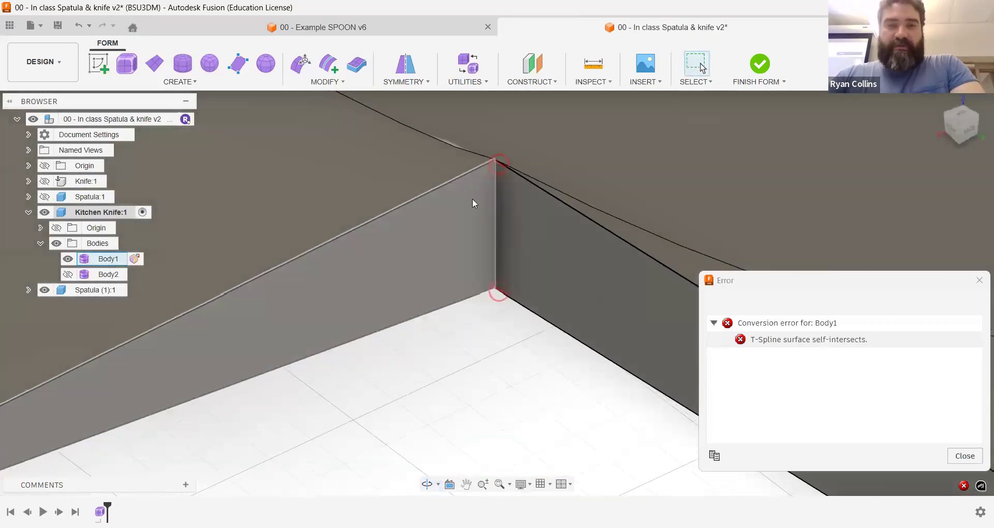
shift+middle_drag(468, 162, 541, 179)
scroll(543, 175, up, 4)
scroll(546, 174, down, 3)
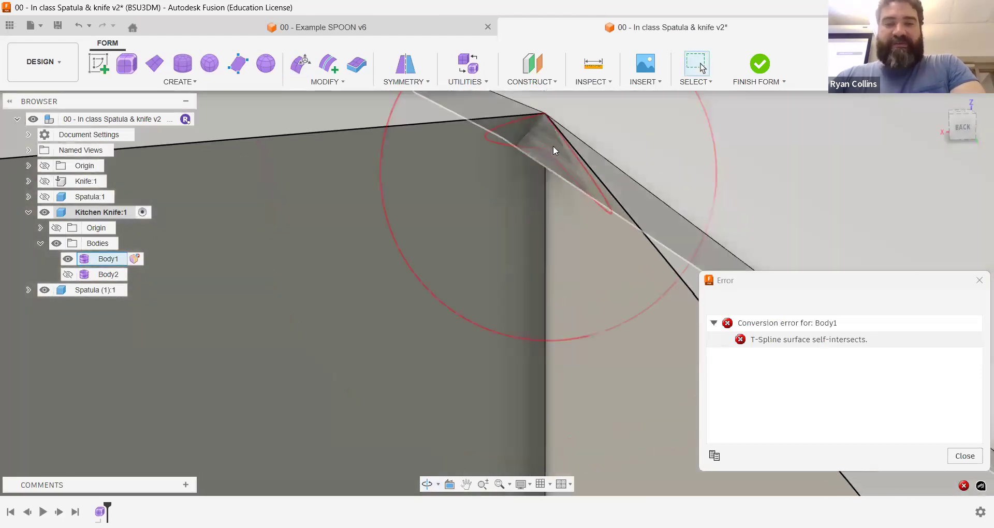
scroll(586, 210, down, 1)
scroll(582, 209, down, 3)
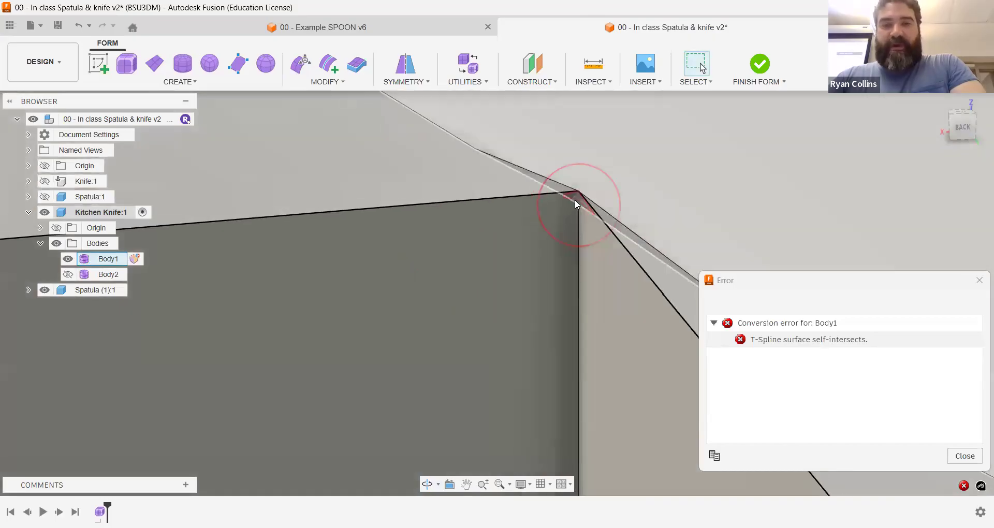
Step: Analyze Body1 with Repair Body again and inspect the star point on the face edge at the junction corner
click(596, 220)
shift+middle_drag(594, 219, 533, 220)
click(481, 83)
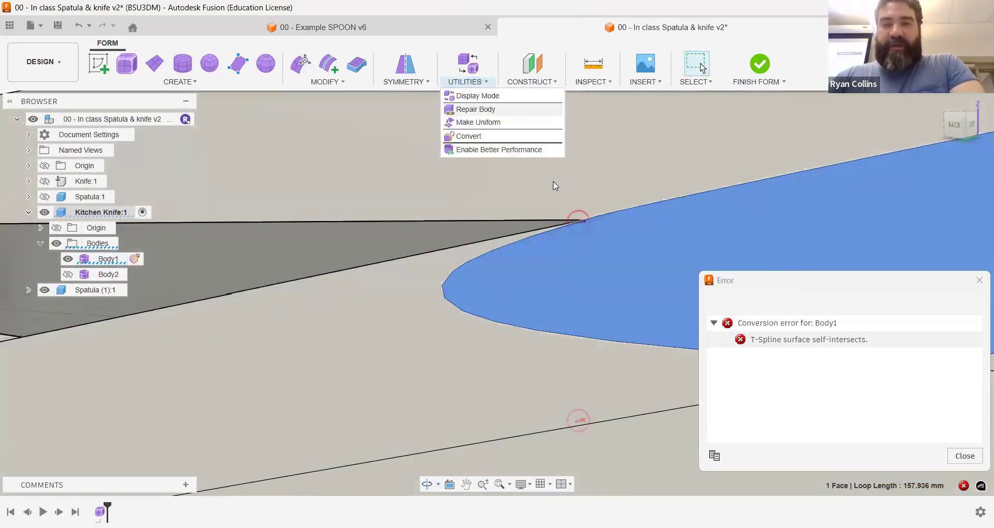
click(475, 109)
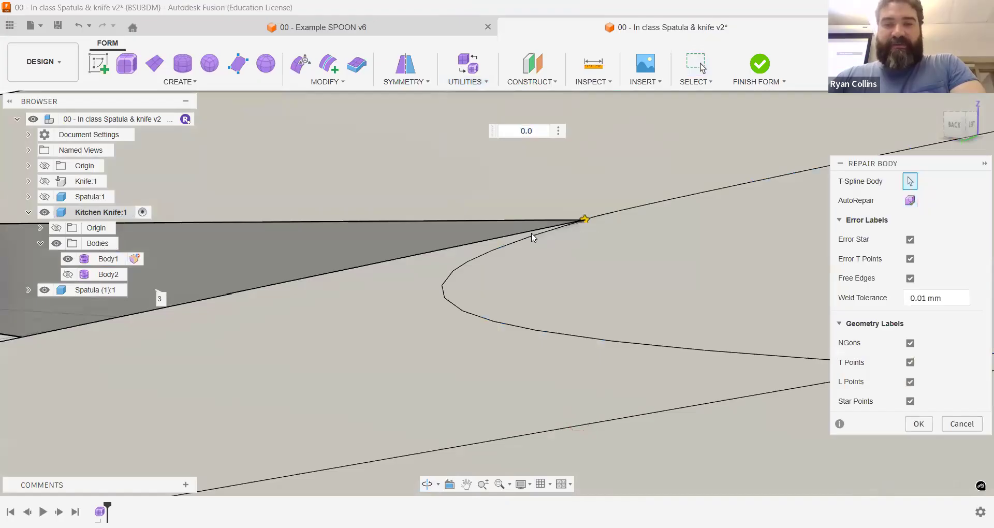
shift+middle_drag(575, 239, 567, 237)
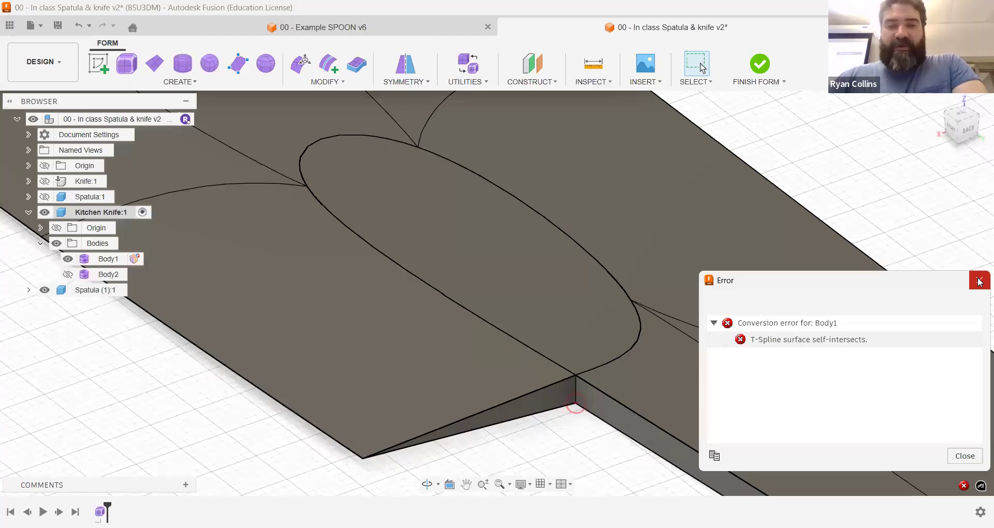
Step: Delete the blade's underside face beside the corner where the tang meets the heel
click(979, 282)
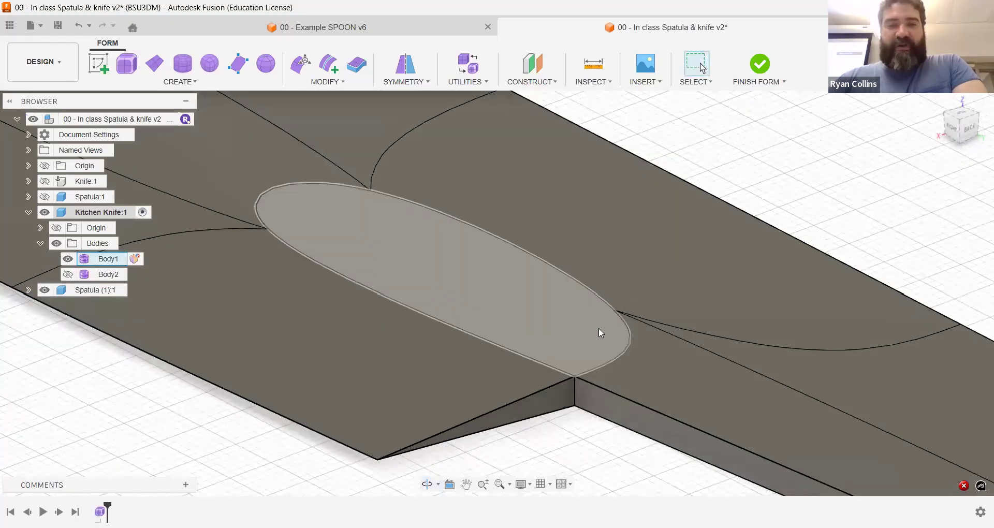
shift+middle_drag(559, 324, 558, 394)
scroll(588, 383, down, 5)
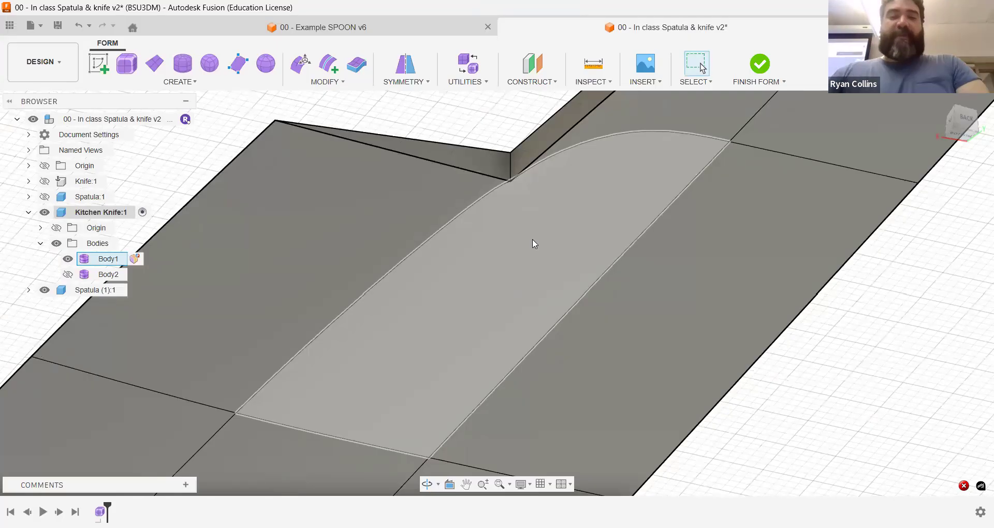
shift+middle_drag(532, 239, 523, 265)
click(522, 262)
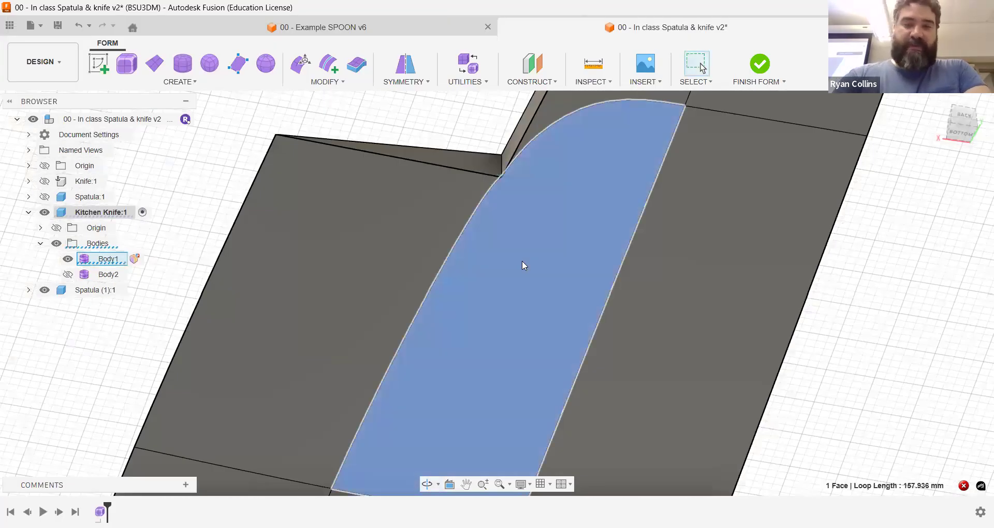
key(Delete)
key(ctrl+z)
Step: Fill the open hole on the underside beside the tang using Reduced Star mode with creases kept
click(340, 88)
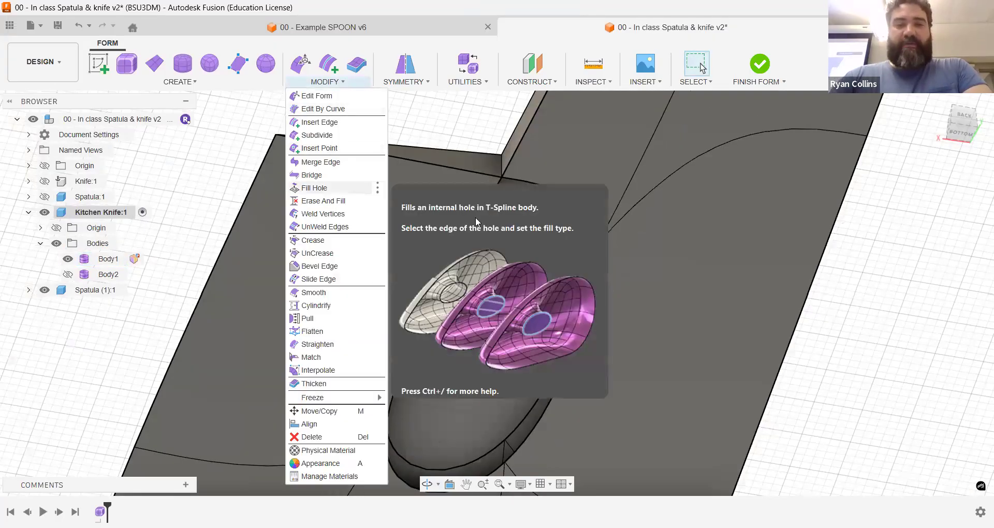
key(Return)
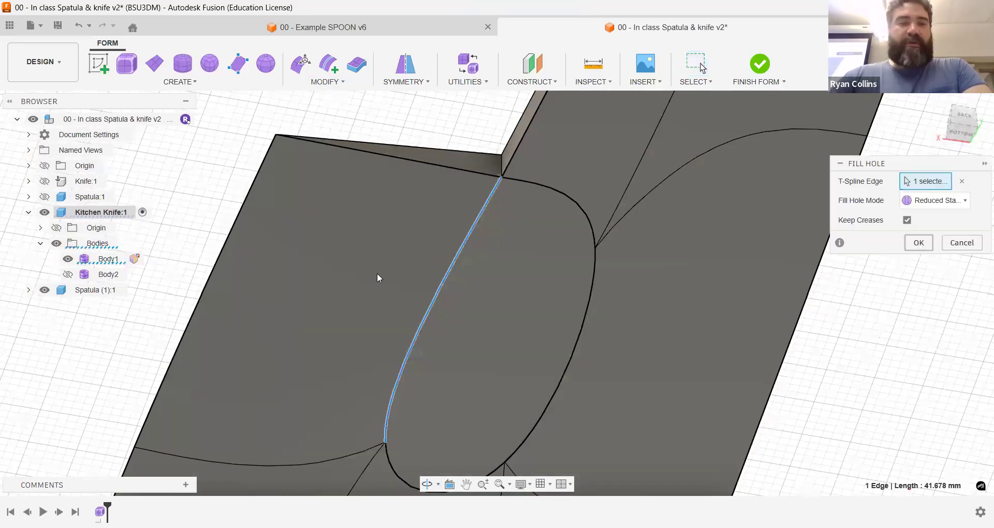
key(Return)
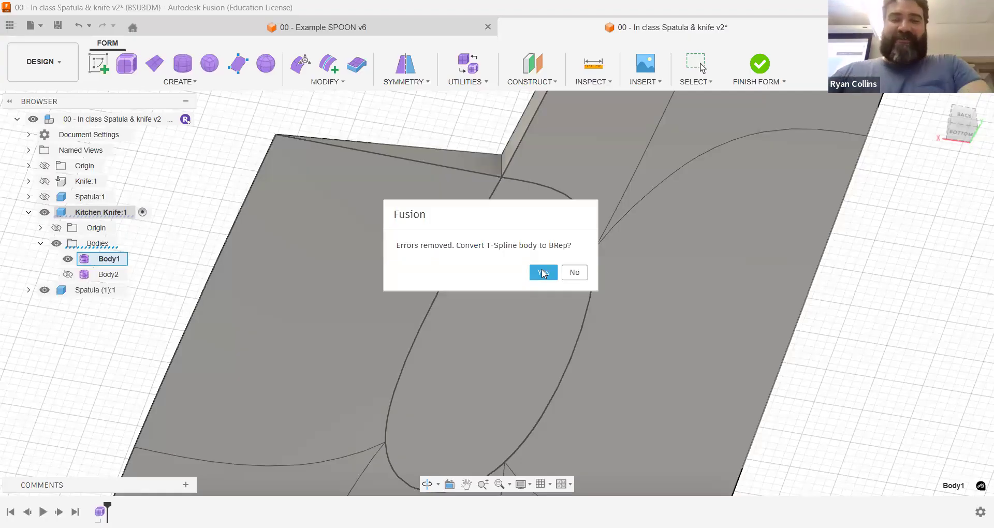
Step: Convert Body1 from T-Splines to BRep as a new body and finish the form
click(543, 273)
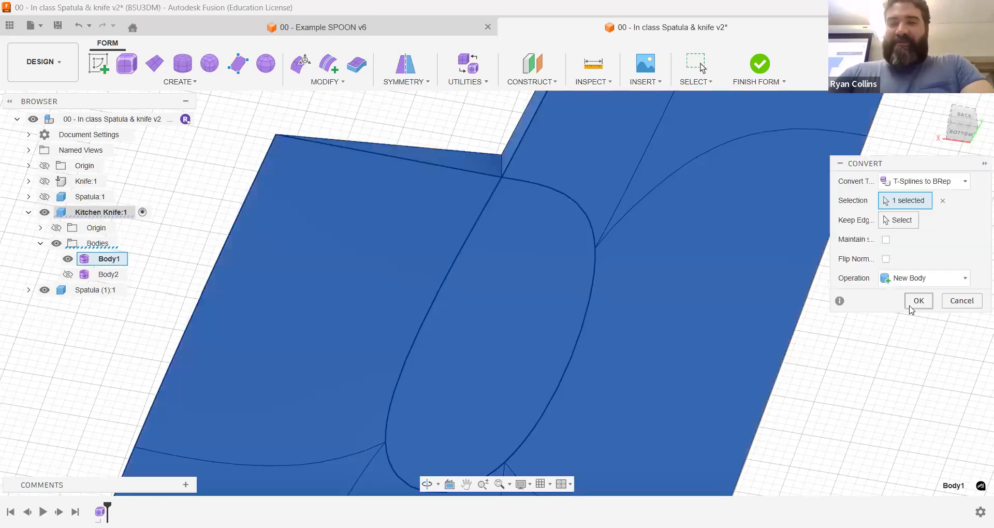
click(911, 310)
shift+middle_drag(626, 355, 512, 353)
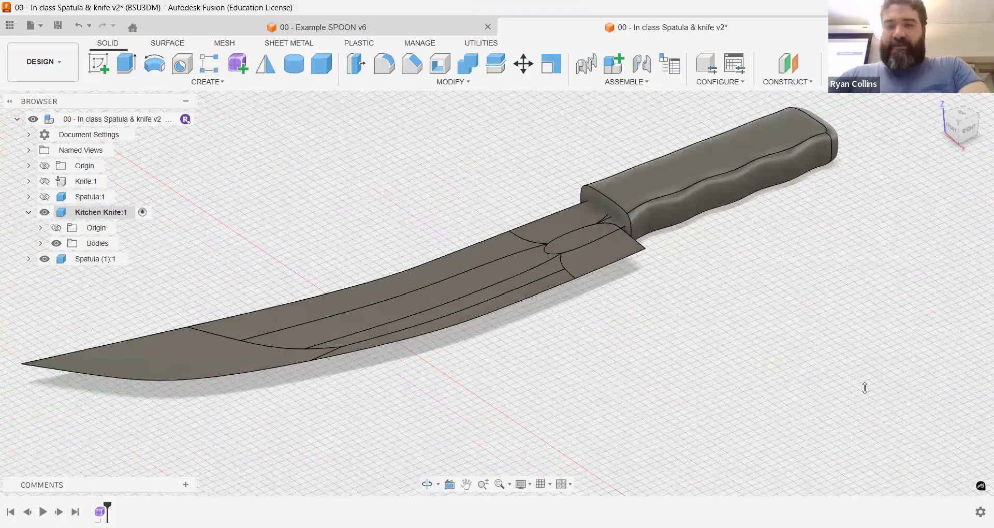
Step: Apply the Mahogany appearance to the handle and the first silver metal appearance in the design to the blade
key(a)
drag(749, 224, 655, 185)
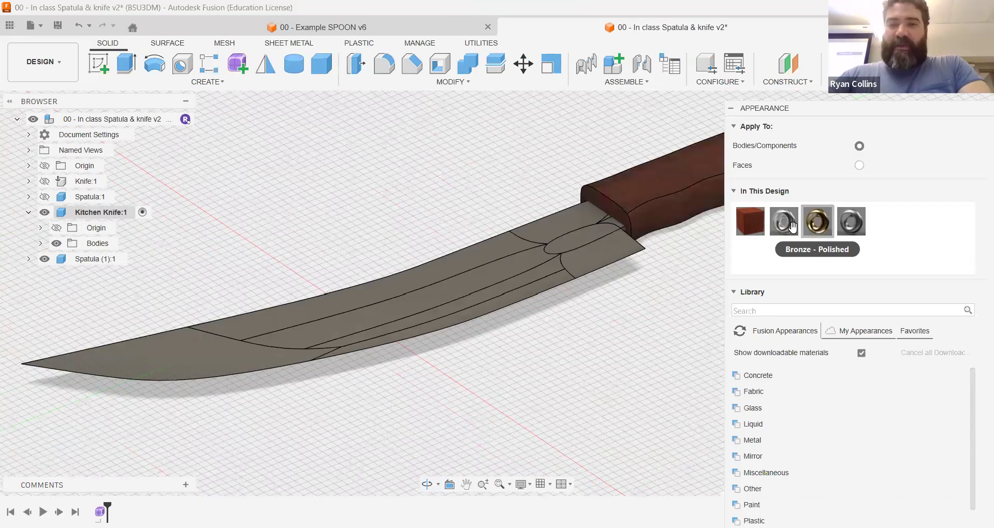
drag(784, 223, 599, 249)
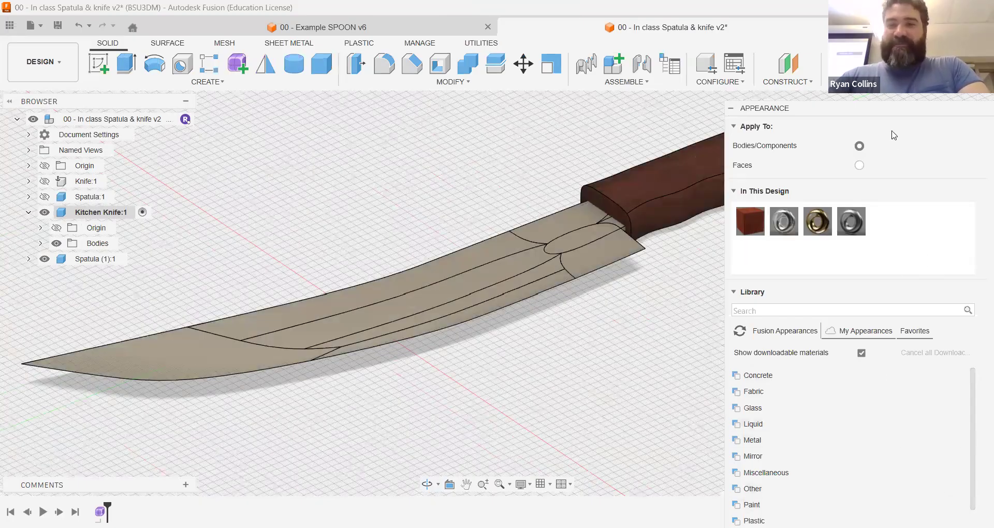
drag(861, 111, 756, 15)
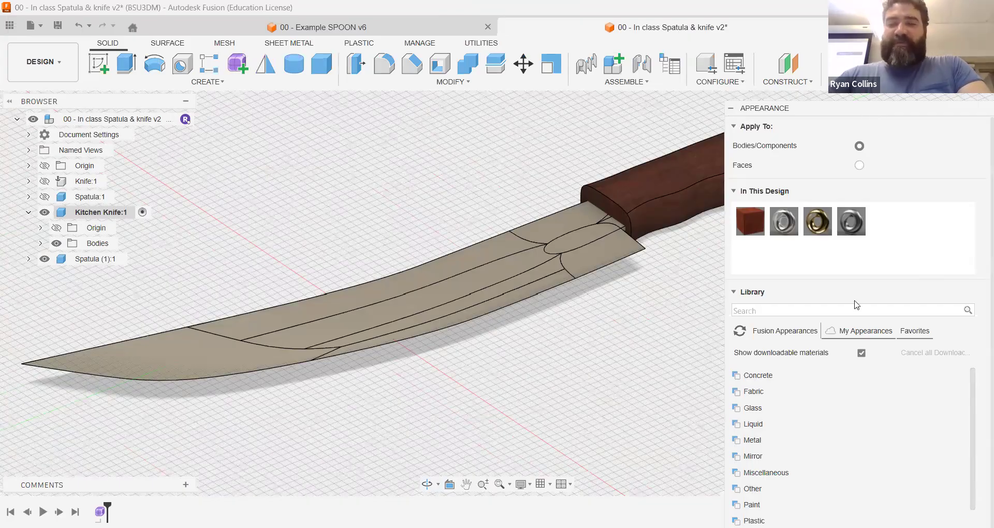
click(863, 465)
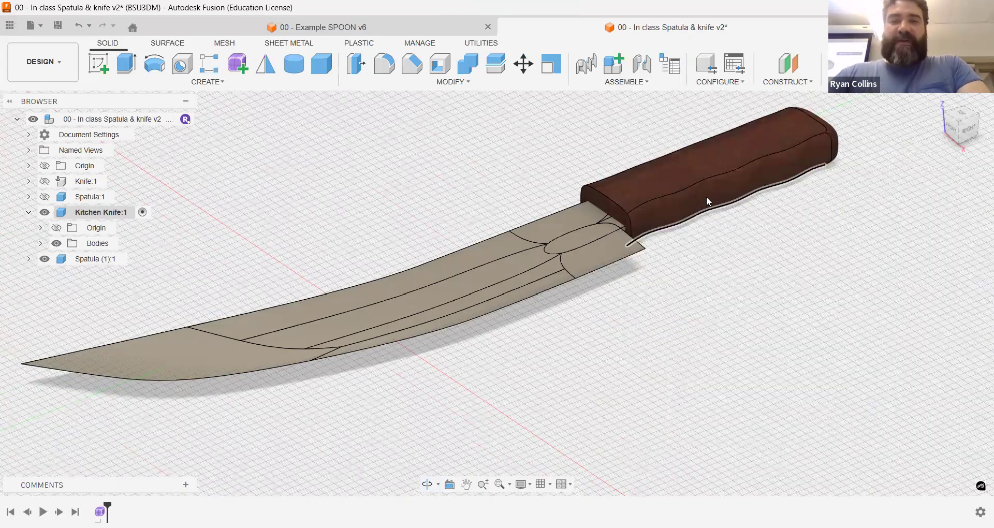
Step: Sketch a 10 mm diameter circle over the tang on the horizontal plane, with the handle body hidden
shift+middle_drag(683, 239, 723, 249)
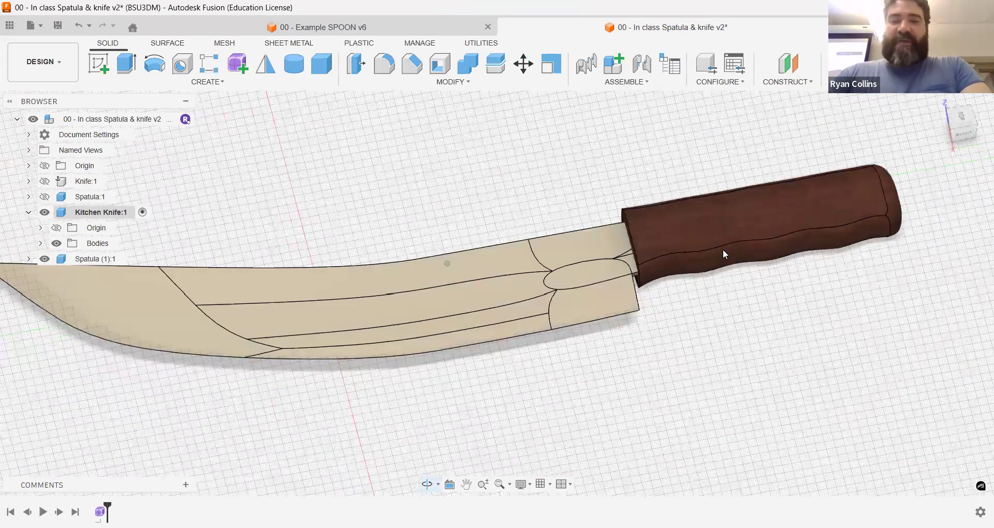
click(97, 67)
click(373, 329)
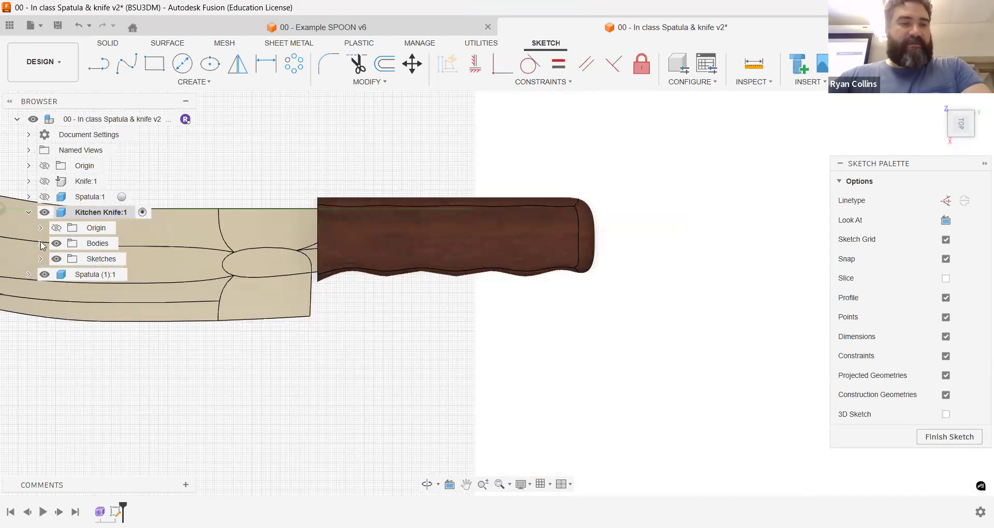
click(41, 244)
click(68, 275)
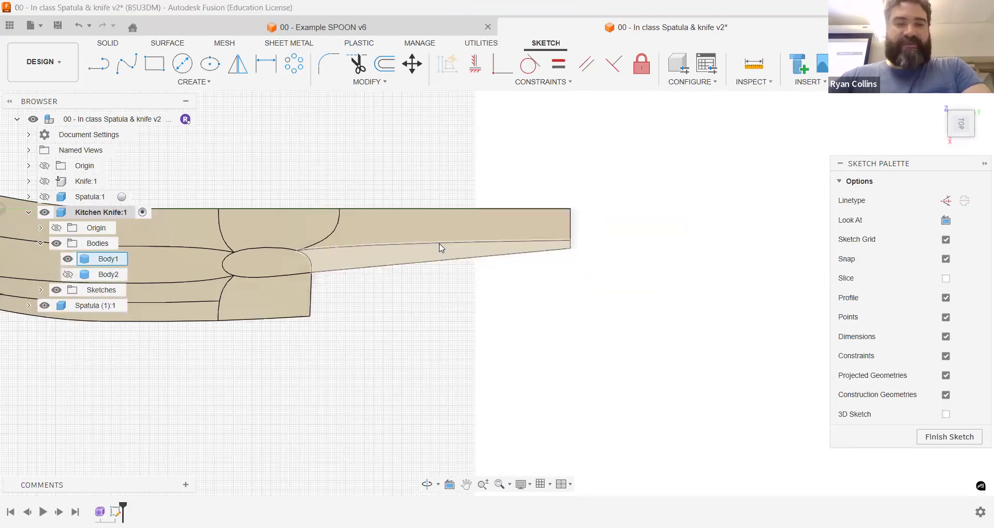
click(179, 70)
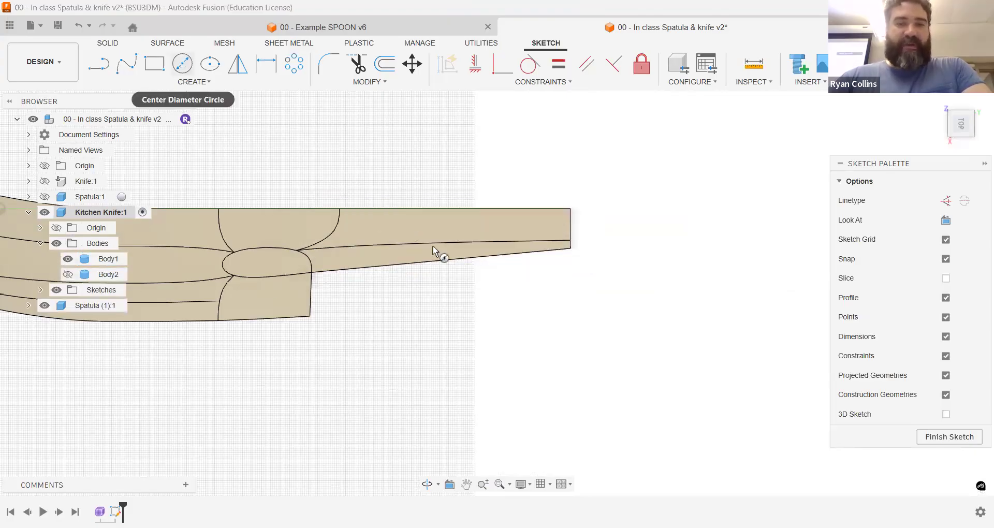
scroll(433, 251, up, 3)
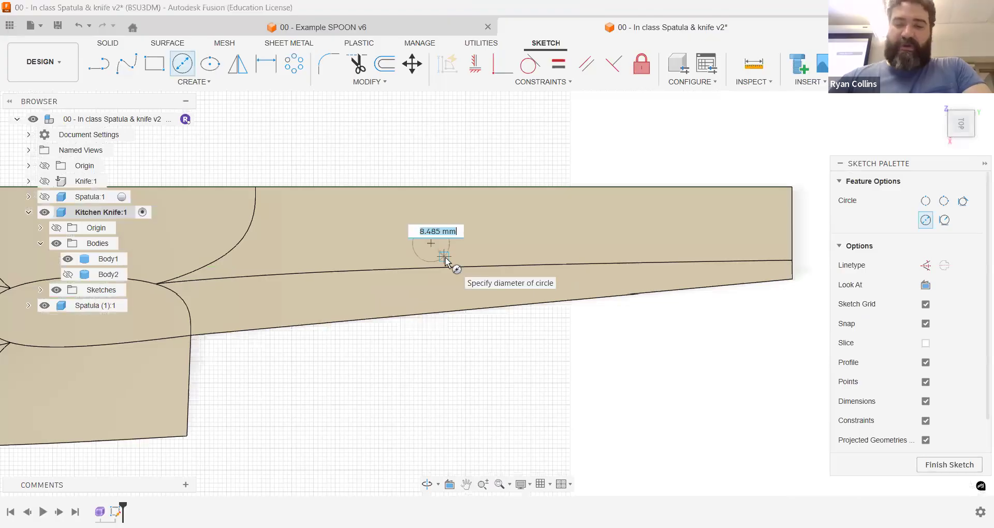
text(10)
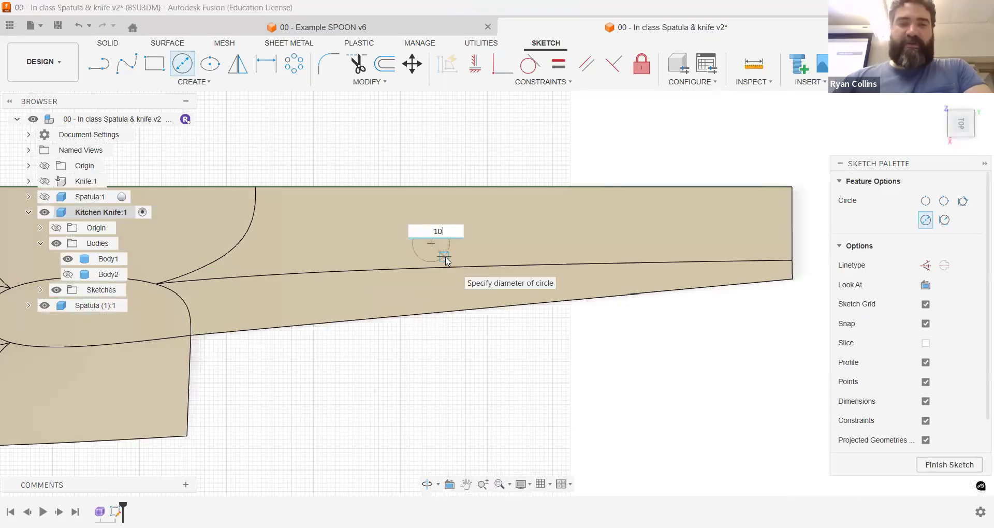
key(Return)
key(Escape)
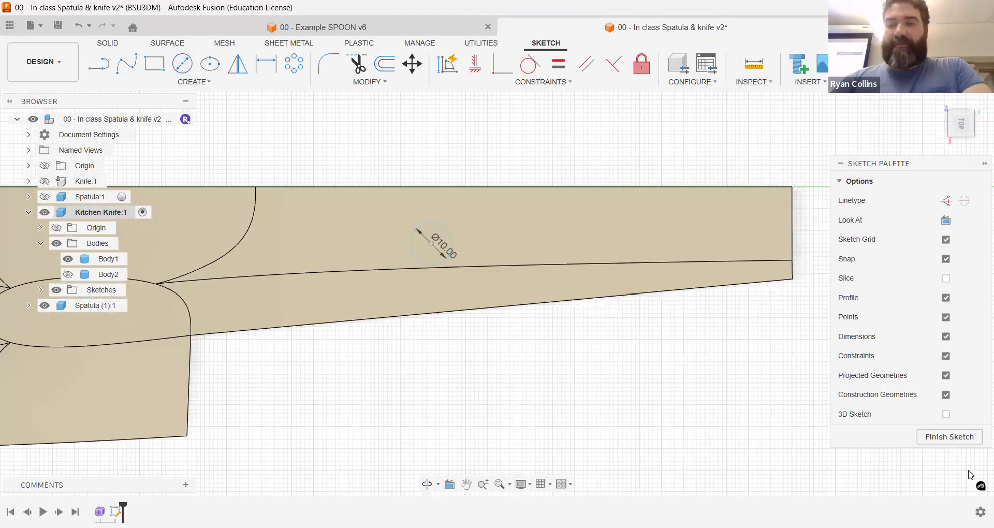
click(949, 437)
Step: Show the handle body and cut the circle symmetrically 33 mm through the handle and tang
shift+middle_drag(479, 259, 549, 186)
click(129, 74)
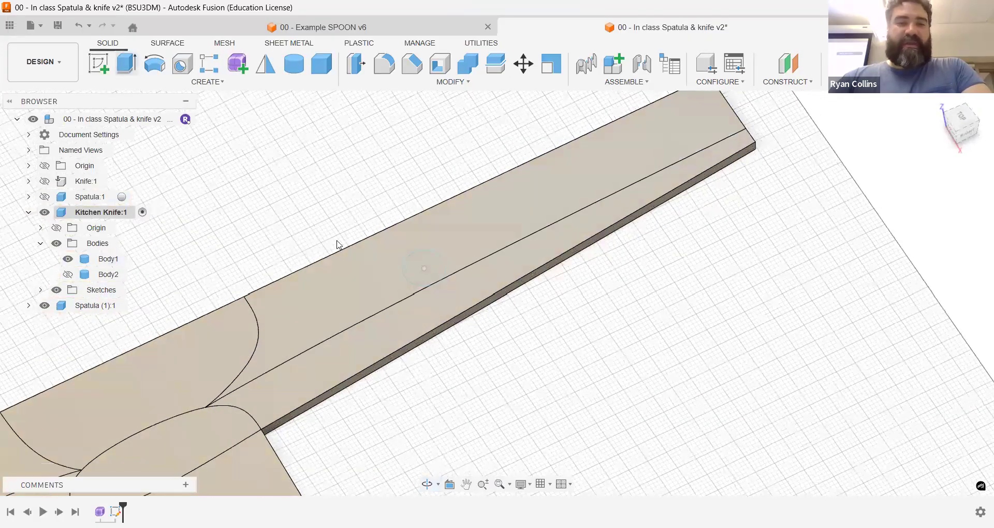
click(437, 280)
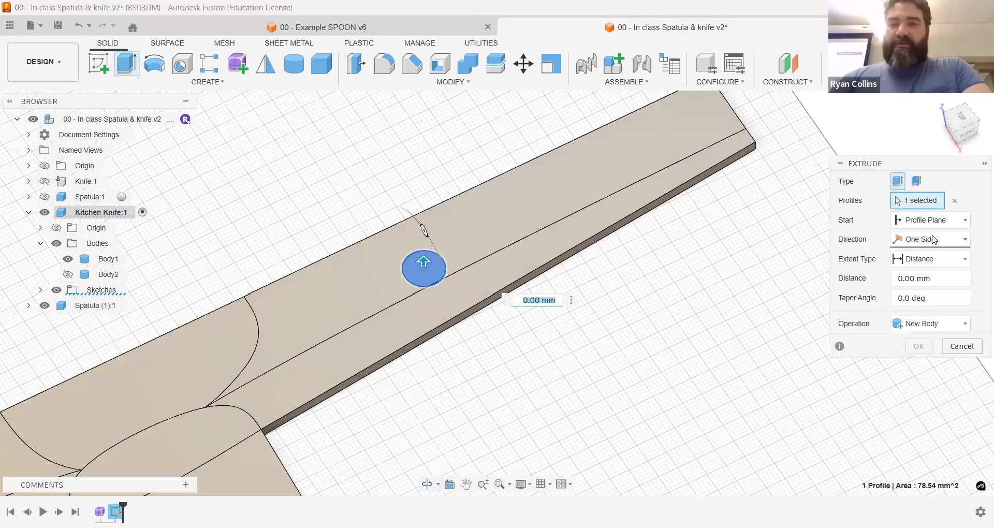
click(933, 240)
click(906, 292)
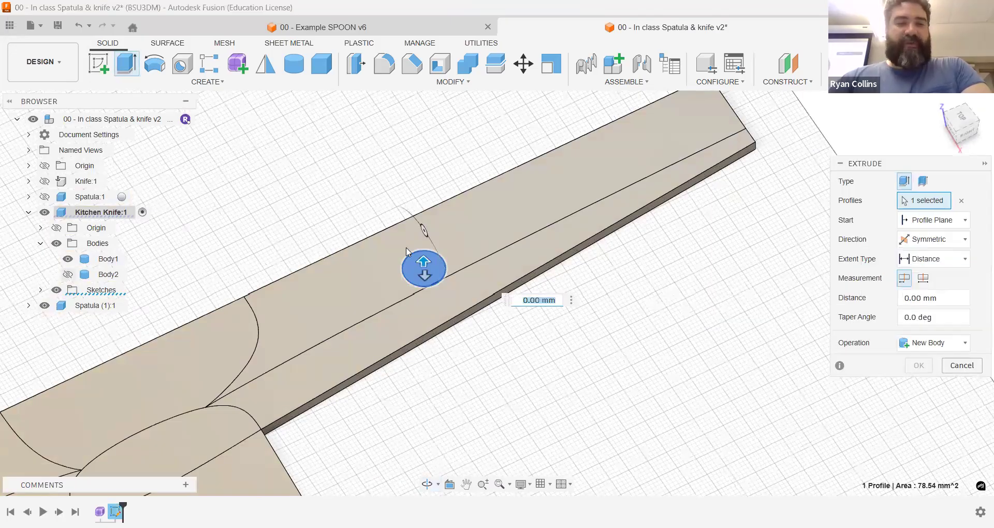
click(68, 274)
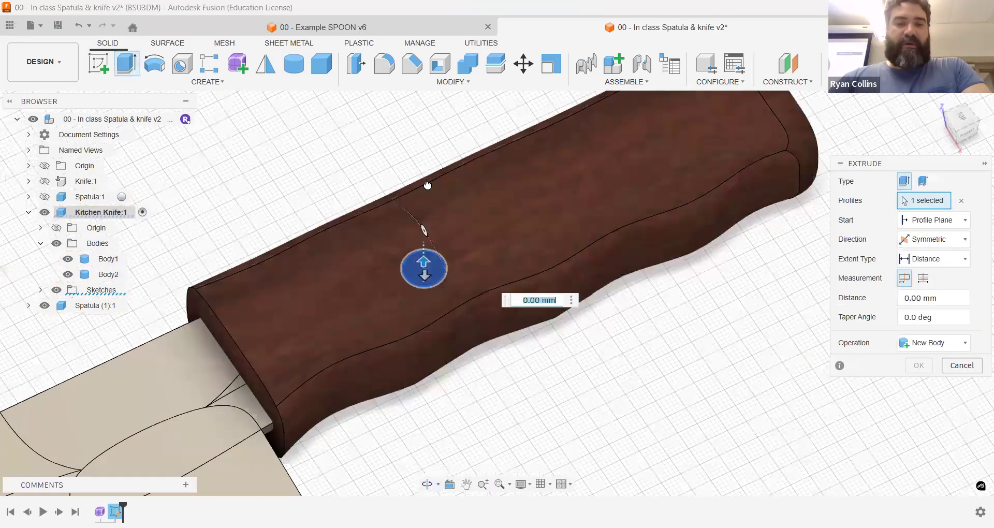
text(33)
key(Return)
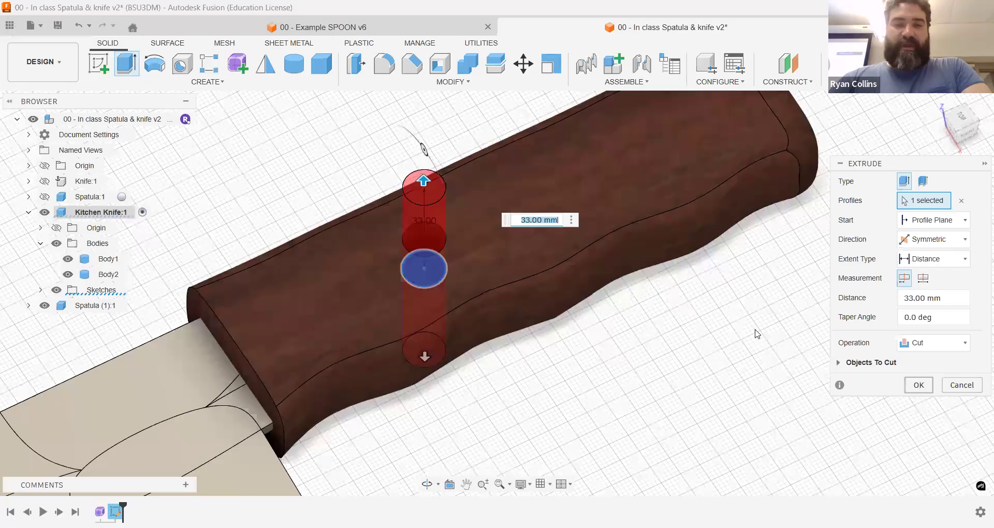
mouse_move(747, 349)
shift+middle_down()
mouse_move(739, 361)
mouse_move(741, 346)
shift+middle_up()
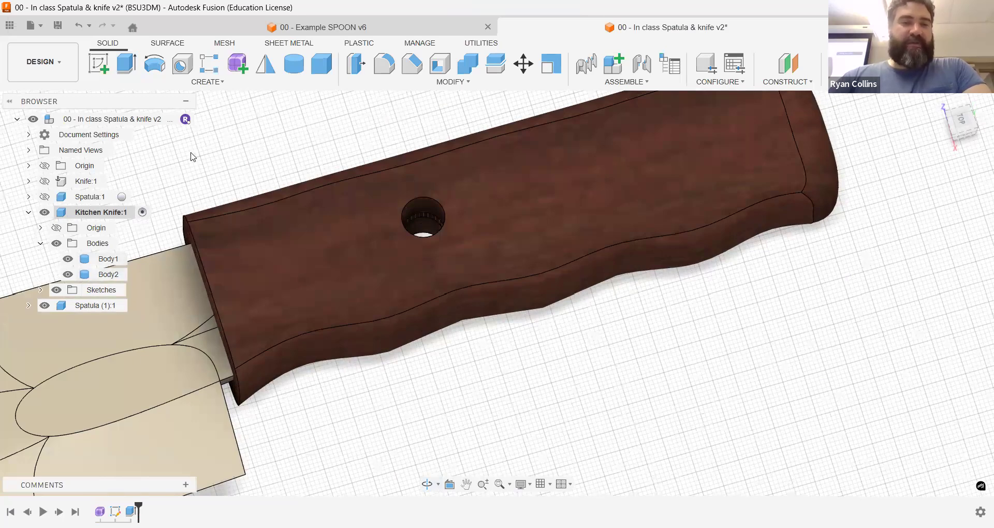
Step: Extrude the circle from Sketch1 symmetrically by 13 mm as a new body to form a pin in the handle hole
click(136, 73)
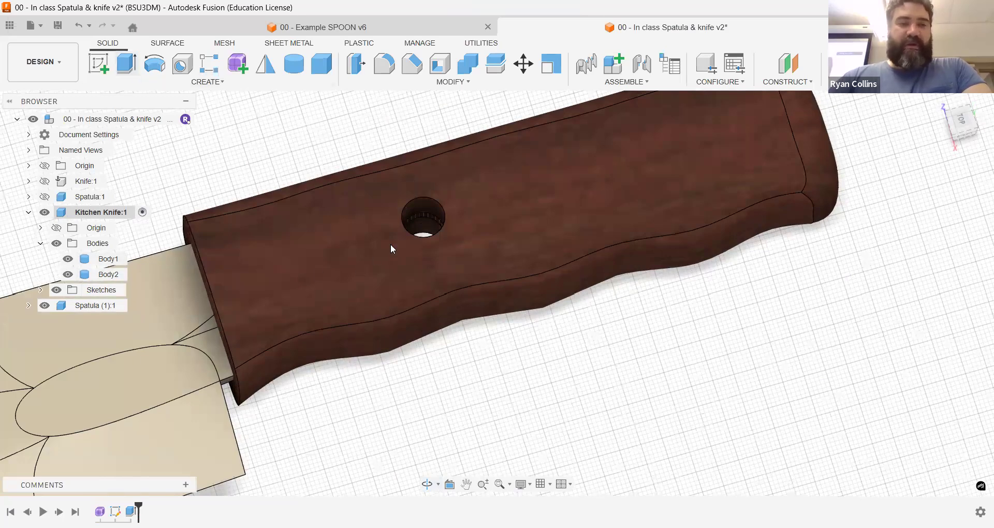
click(42, 290)
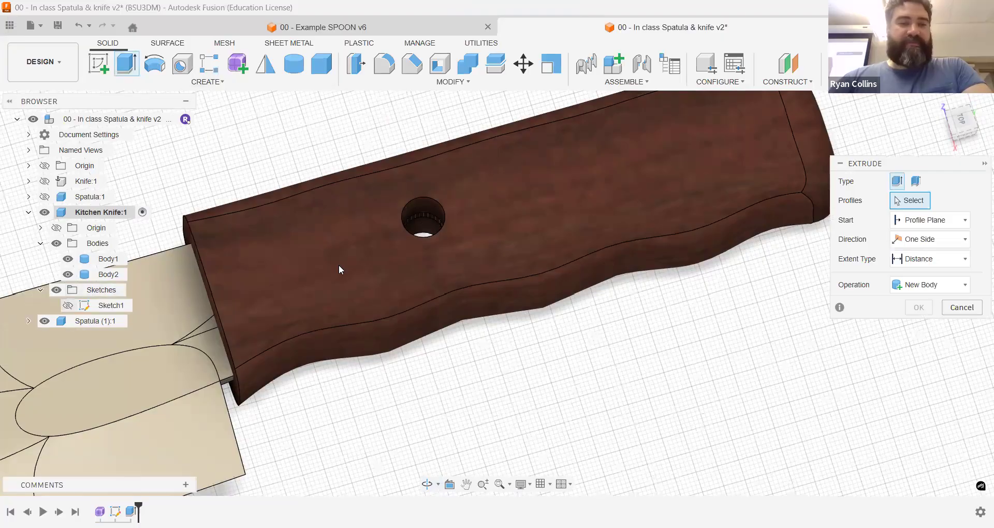
click(427, 234)
click(936, 239)
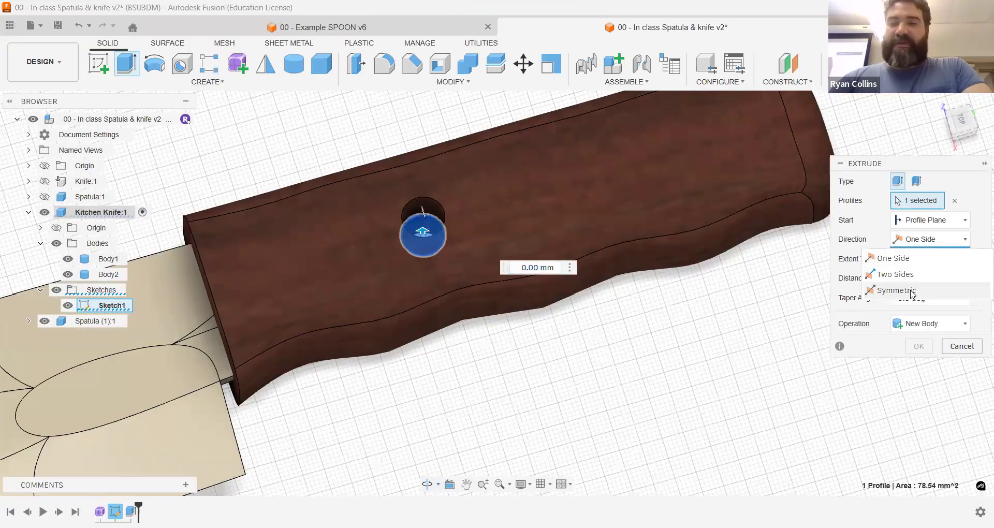
click(911, 290)
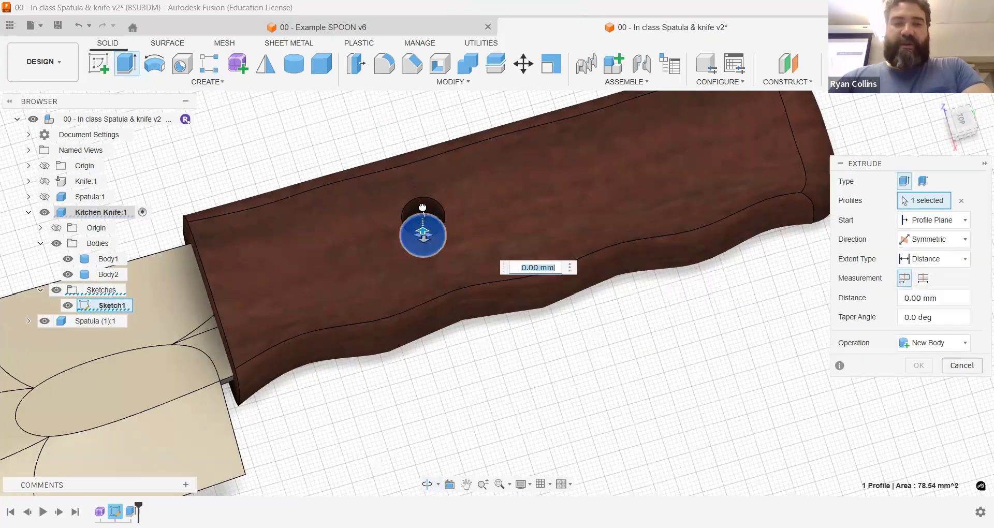
drag(423, 231, 421, 210)
shift+middle_drag(597, 379, 601, 337)
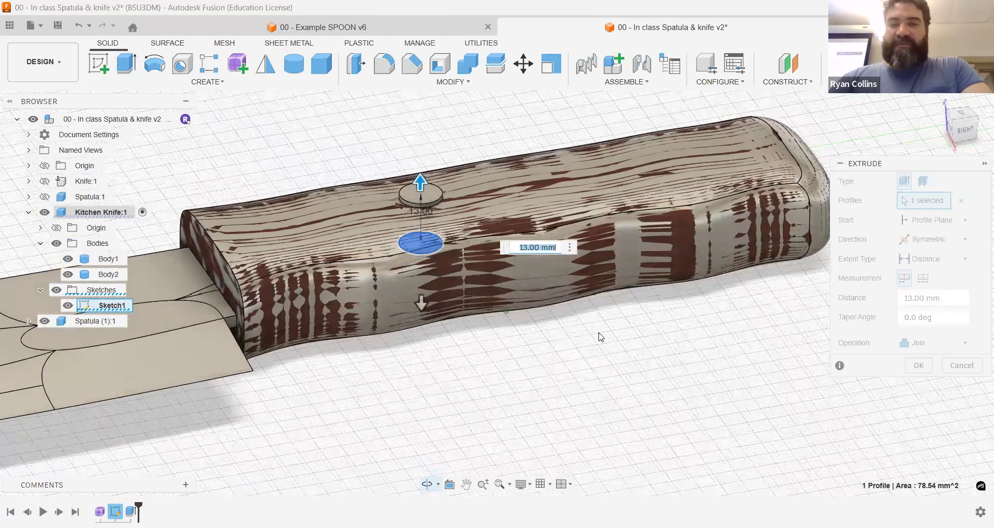
click(932, 346)
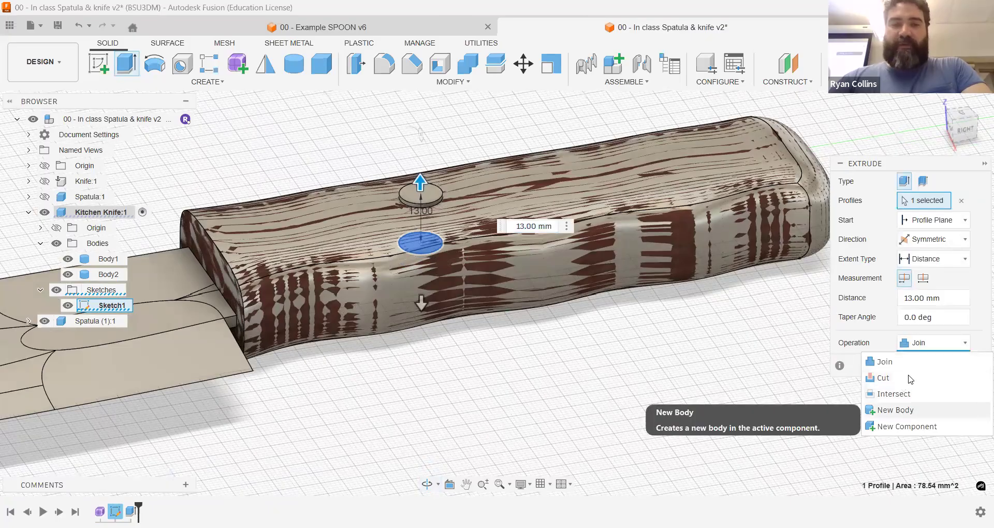
click(896, 410)
key(Return)
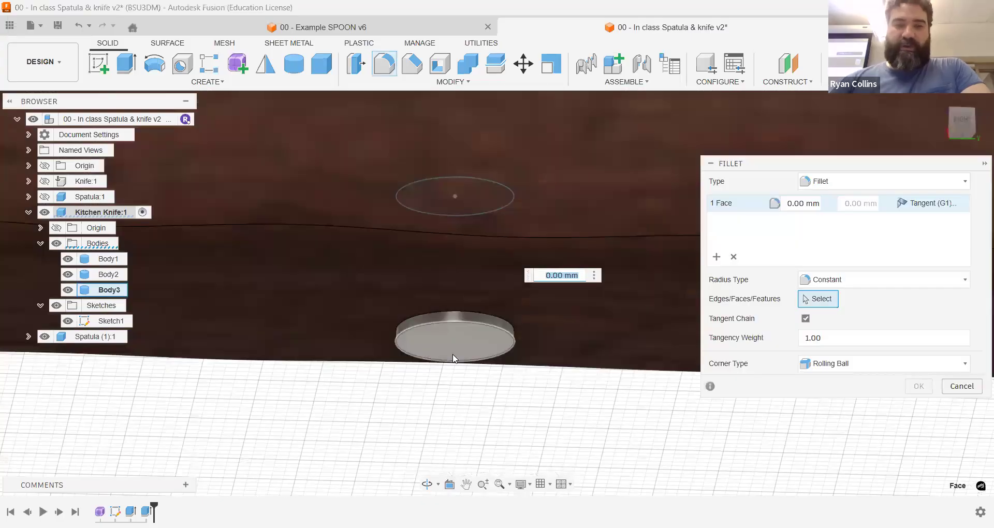
Step: Fillet the pin's end faces with a 1 mm radius and give the pin the Bronze - Polished appearance
text(1)
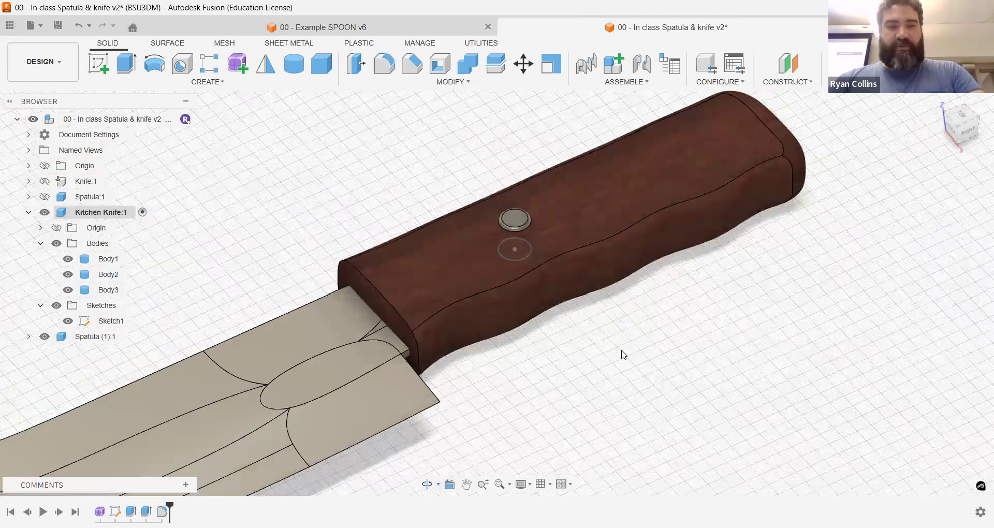
key(a)
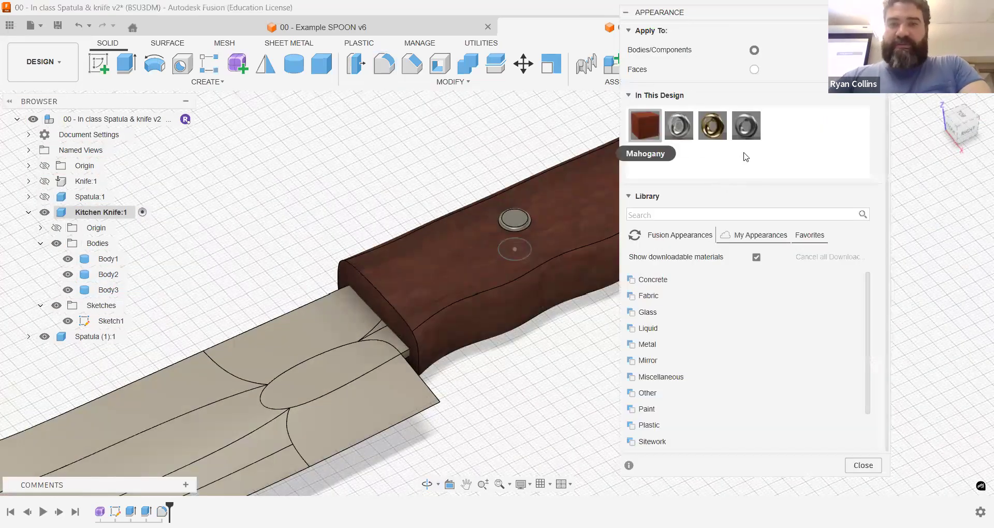
drag(721, 130, 516, 223)
click(871, 470)
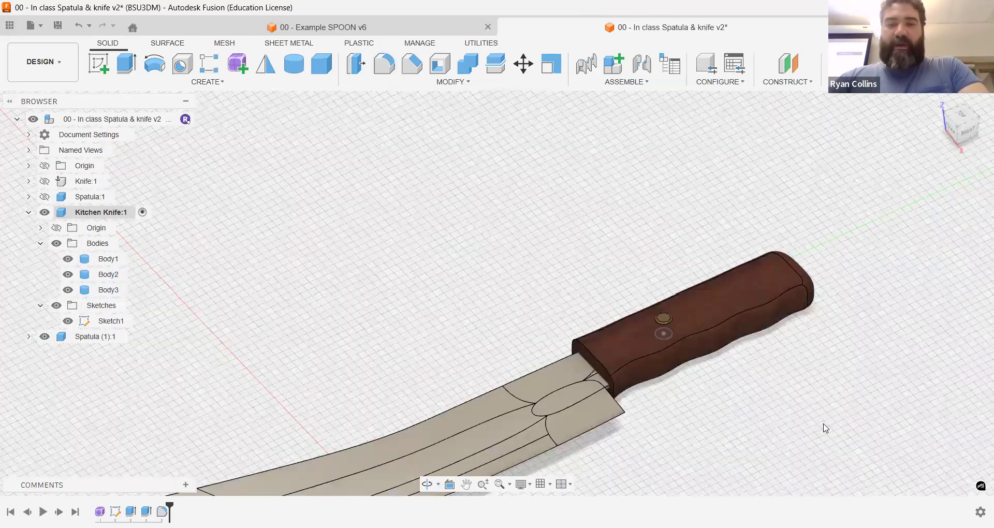
Step: Hide the Kitchen Knife component's sketches and fit the whole knife in view
click(57, 306)
key(F6)
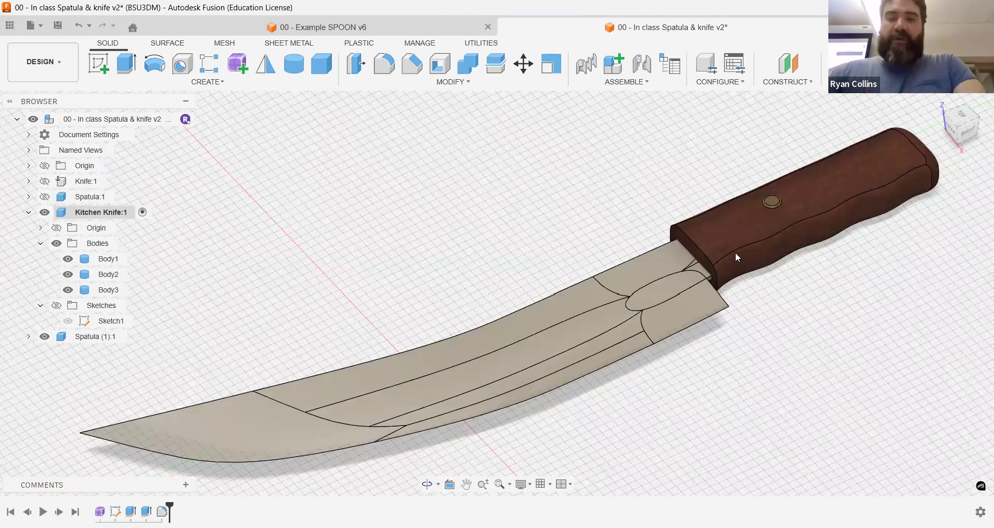
shift+middle_drag(735, 253, 726, 250)
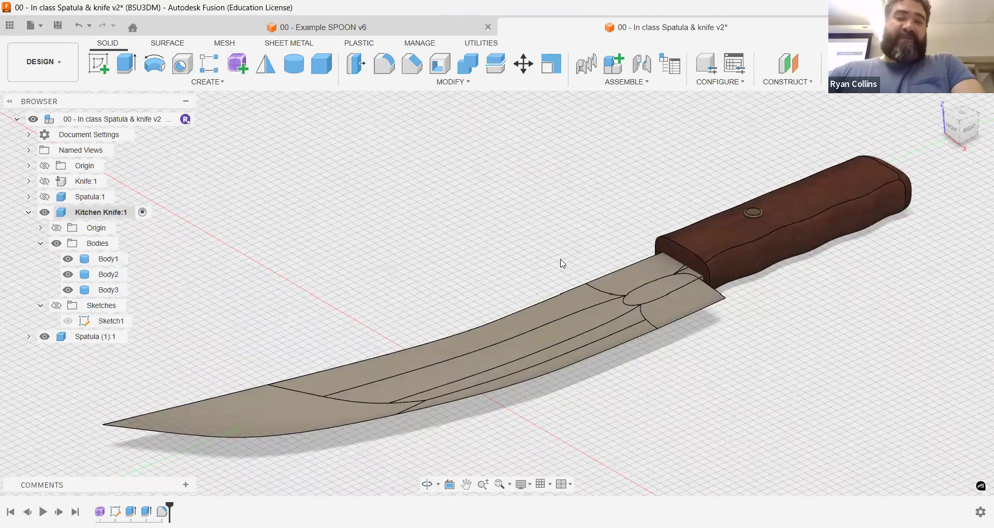
Step: Combine the handle as target with the blade as tool using Cut, keeping the tool body and creating no new component
click(470, 65)
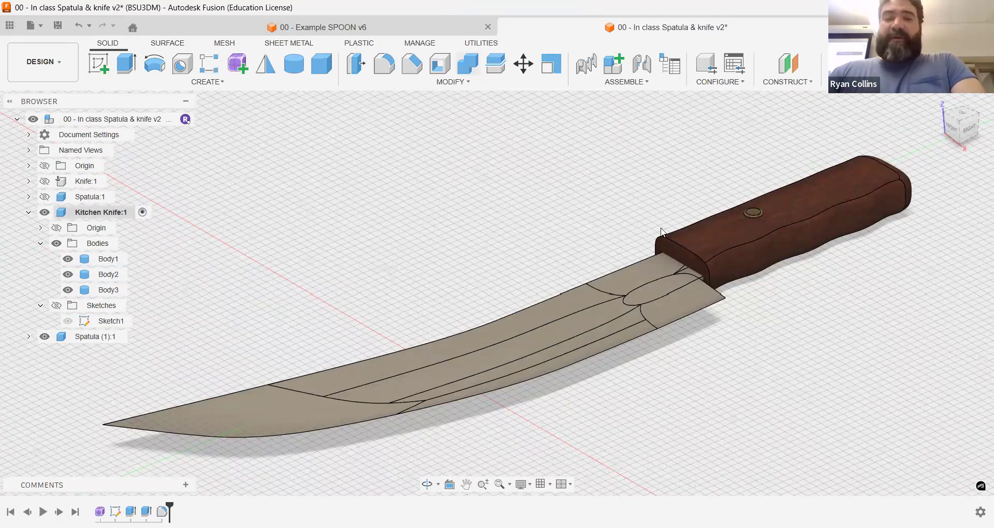
click(716, 237)
click(582, 302)
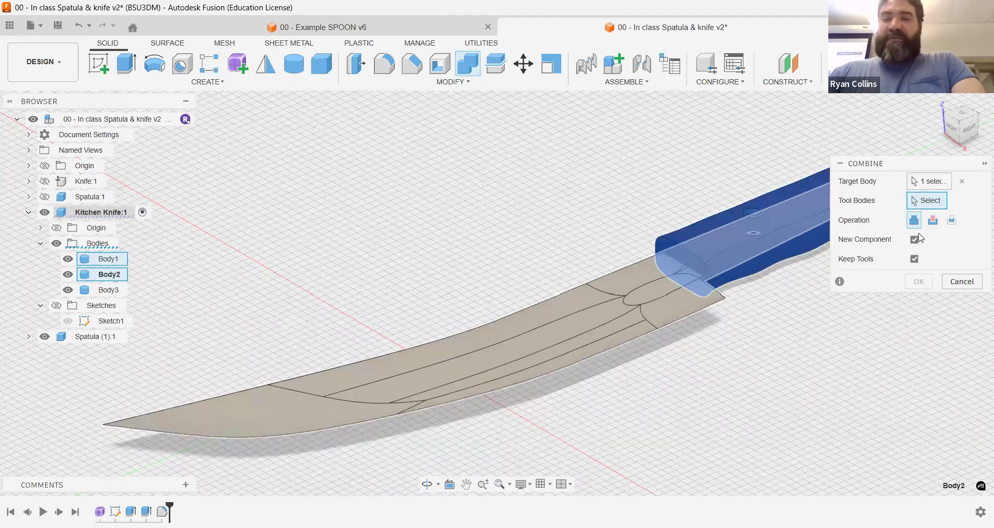
click(932, 222)
click(915, 242)
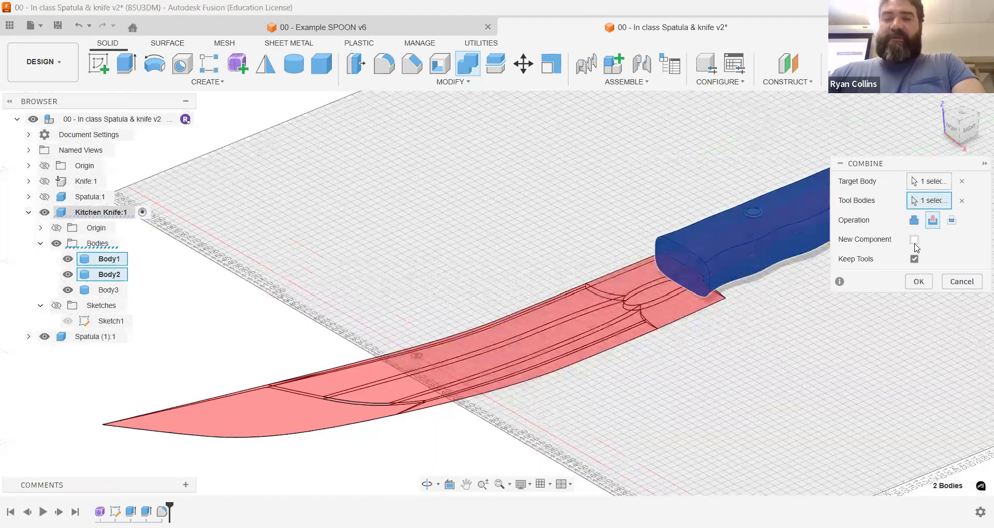
click(919, 283)
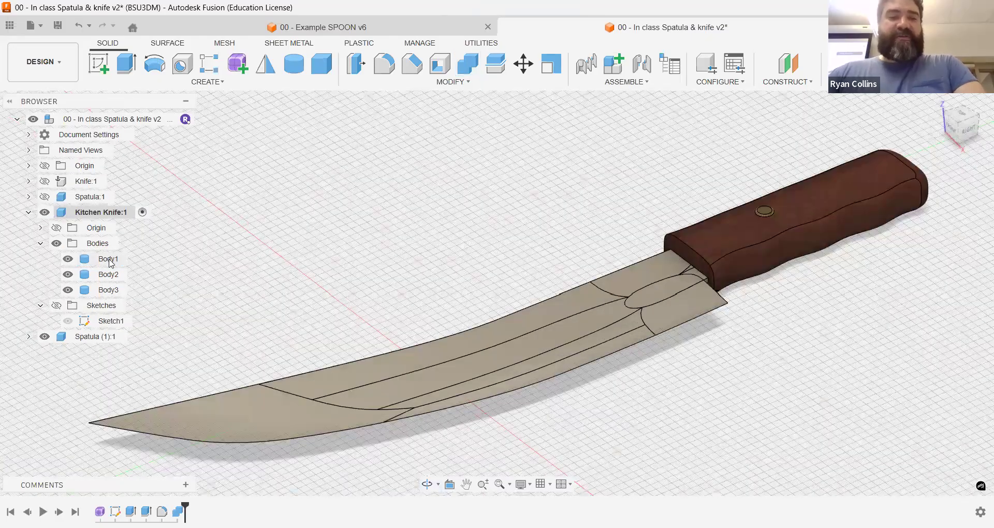
Step: Rename the Kitchen Knife bodies Body1, Body2 and Body3 as Blade, Handle and Pin
double_click(109, 260)
text(Blade)
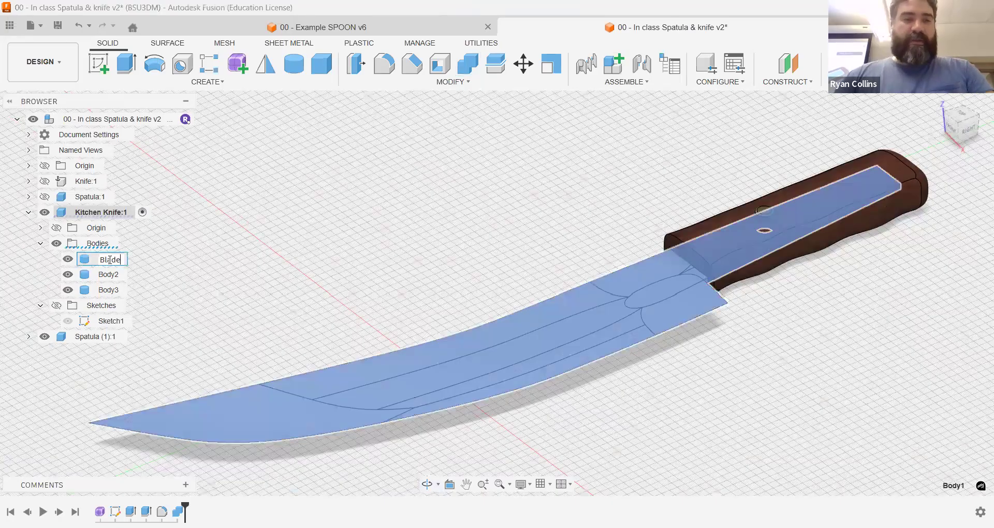
key(Return)
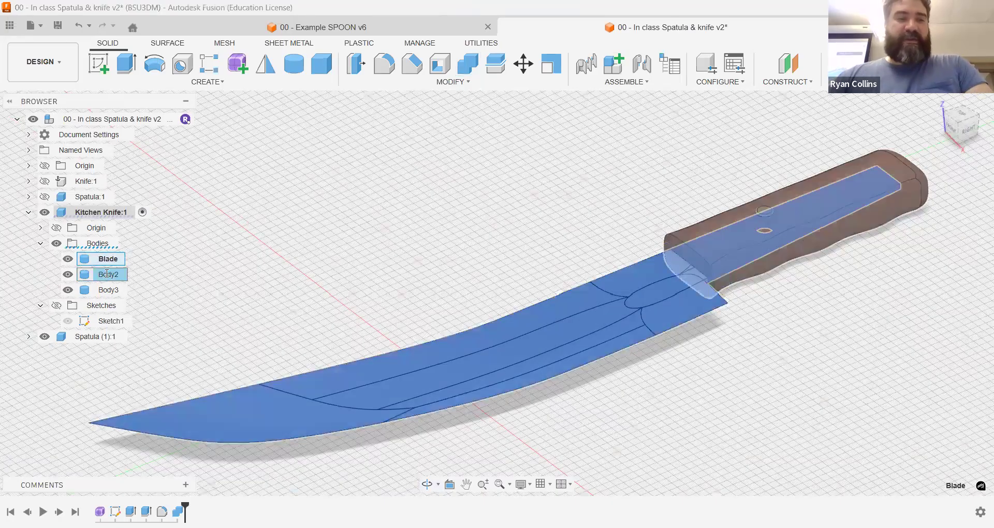
double_click(107, 273)
text(Handle)
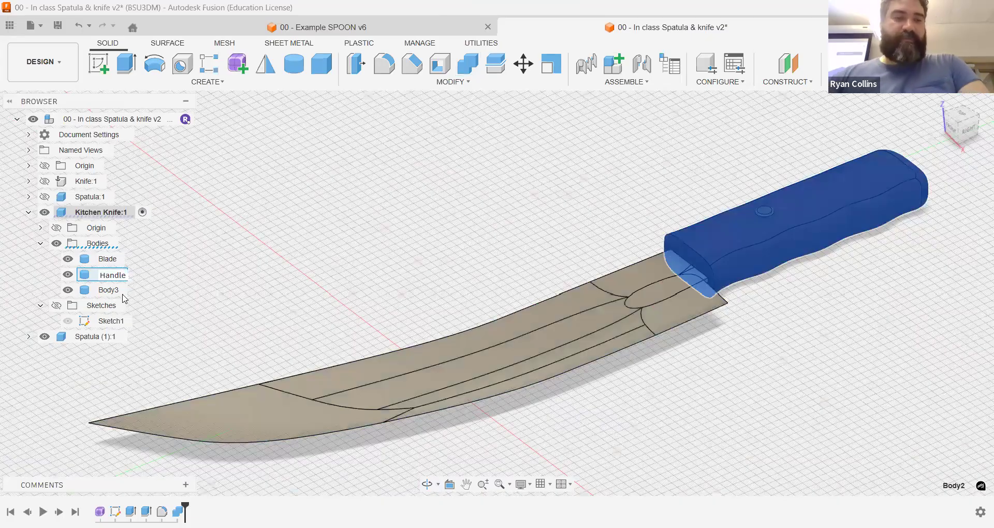
key(Return)
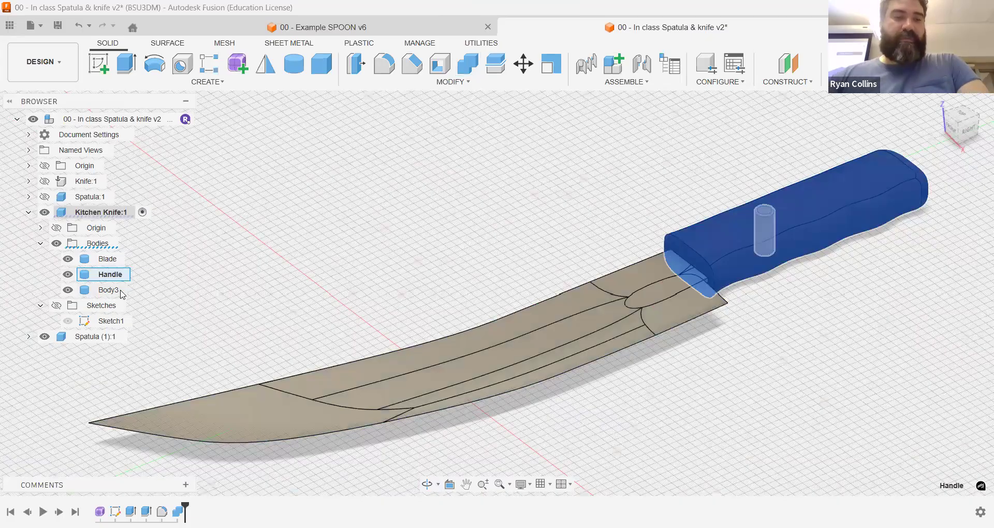
double_click(108, 289)
text(P)
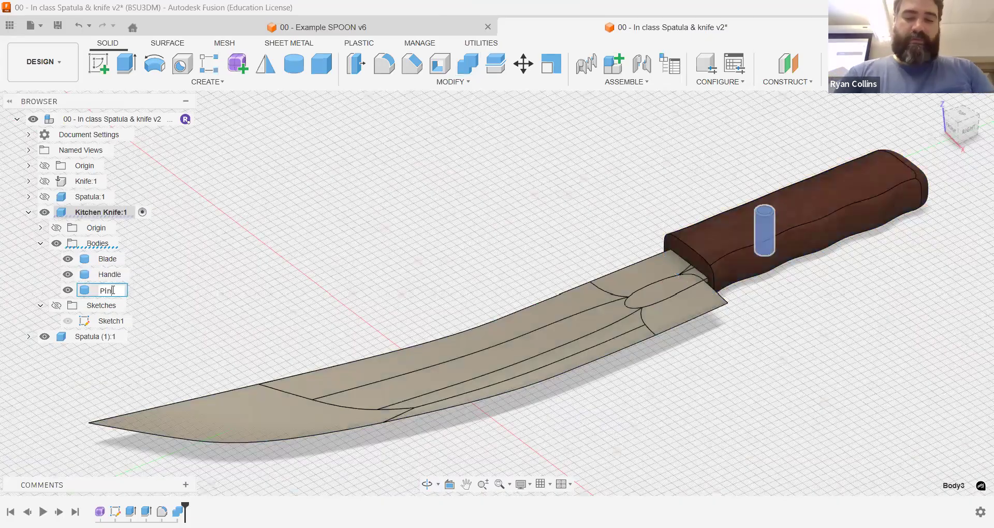
text(in)
key(Return)
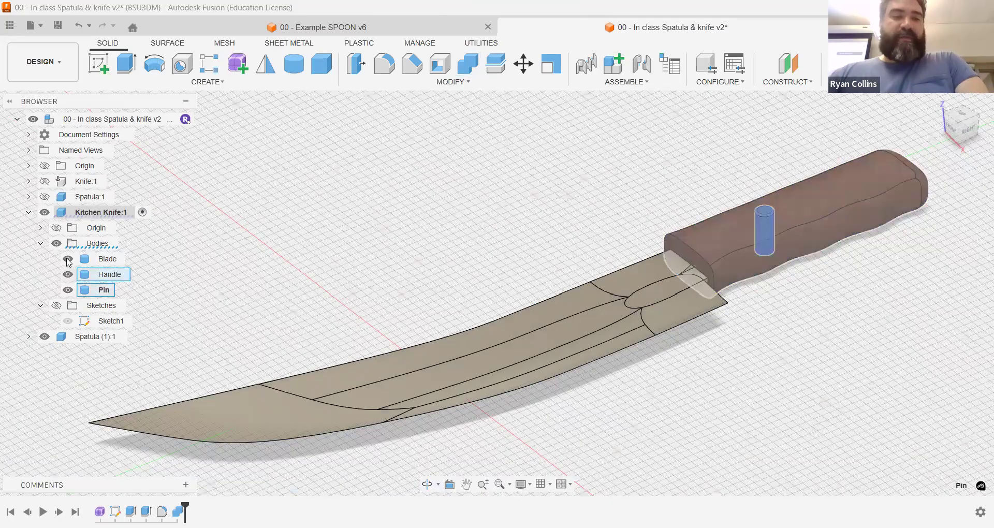
Step: Hide the blade temporarily to inspect the tang slot in the handle, and show it again in the home view
click(68, 259)
scroll(649, 290, up, 5)
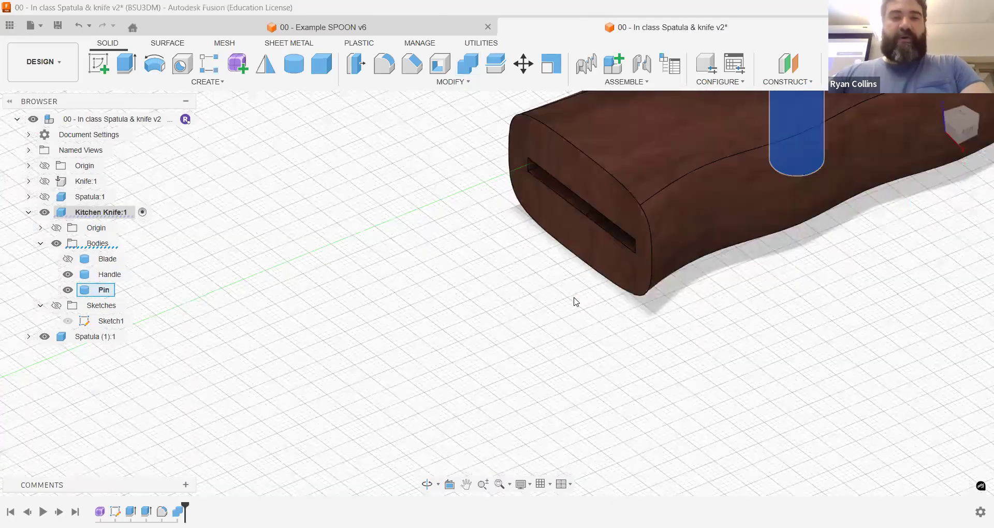
shift+middle_drag(603, 264, 597, 354)
scroll(596, 354, down, 4)
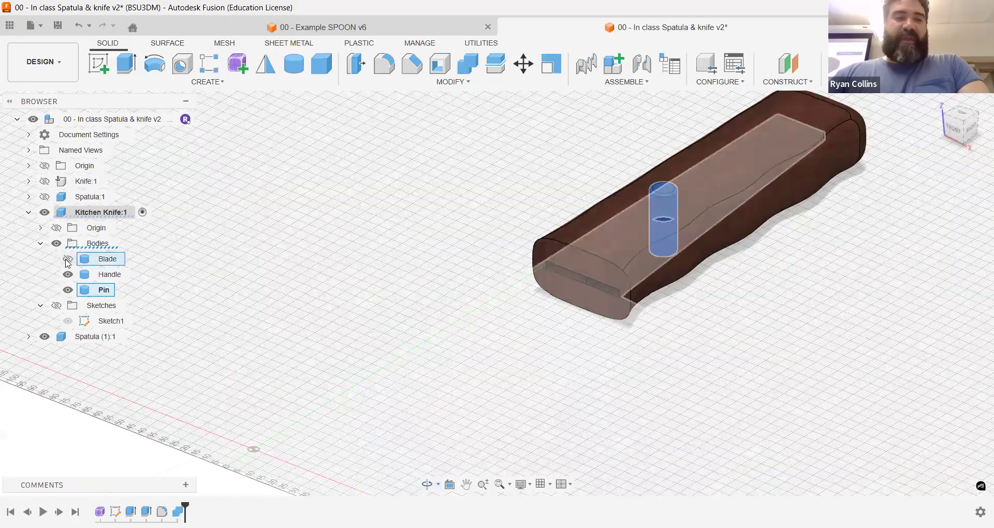
click(68, 259)
click(932, 108)
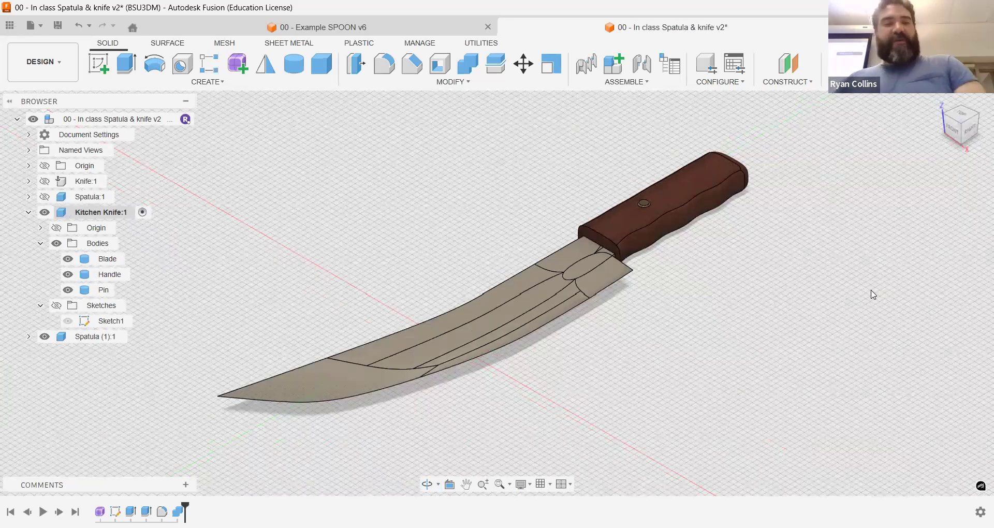
Step: Save the design with the version description "knife finally done"
key(ctrl+s)
text(knife finally done)
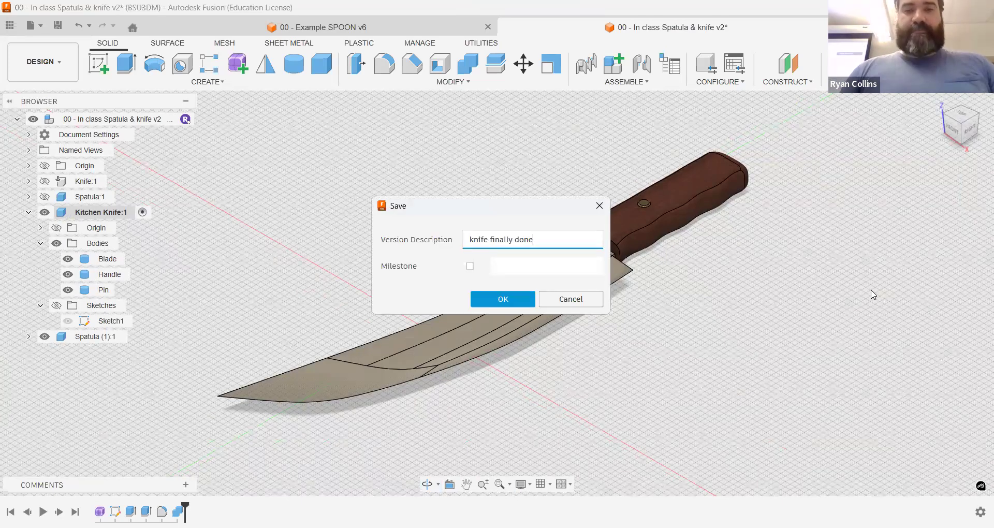
key(Return)
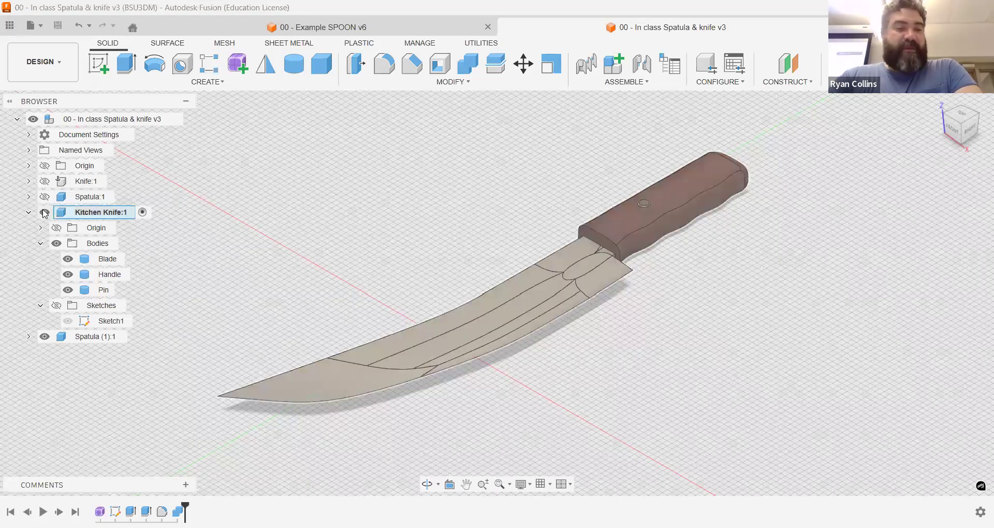
Step: Hide the Kitchen Knife component, activate the Spatula (1) component and start a new form in it
click(135, 337)
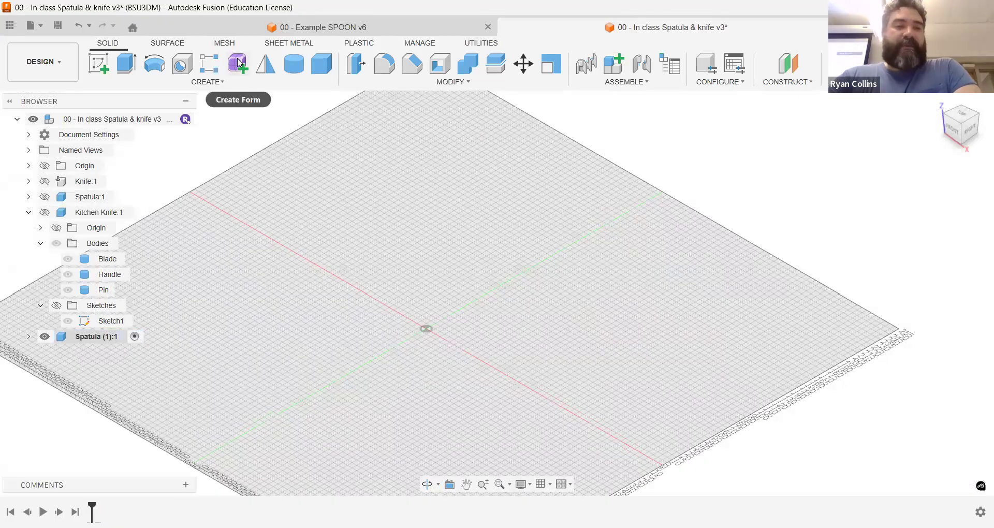
click(238, 64)
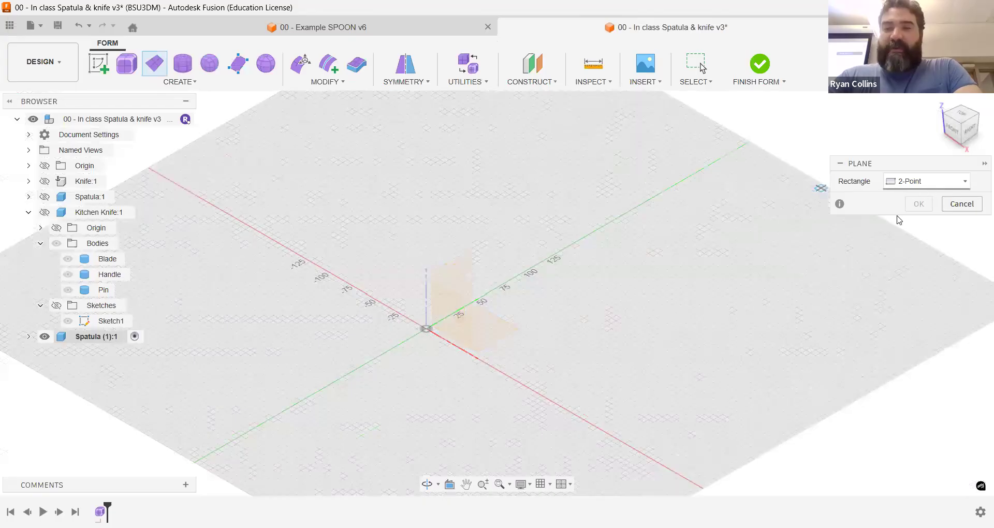
click(927, 182)
click(891, 200)
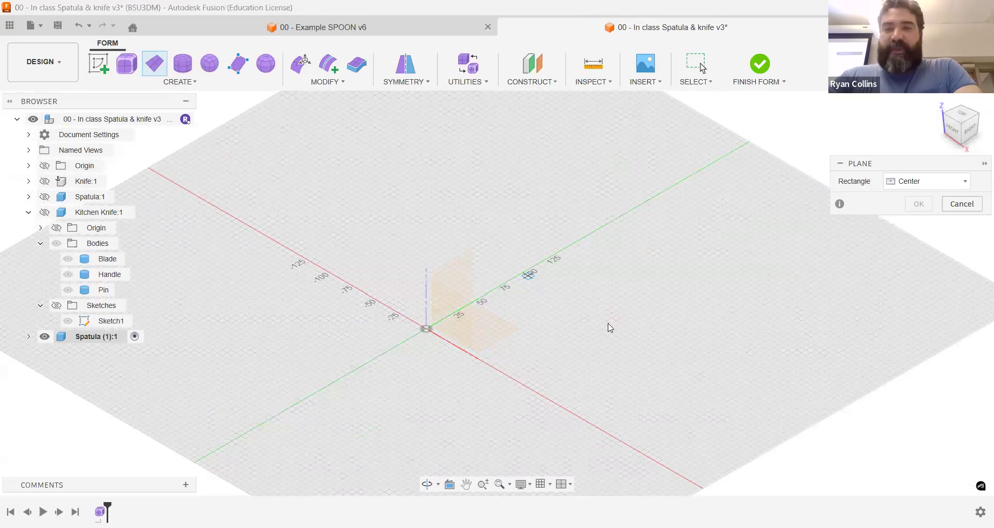
shift+middle_drag(656, 327, 565, 352)
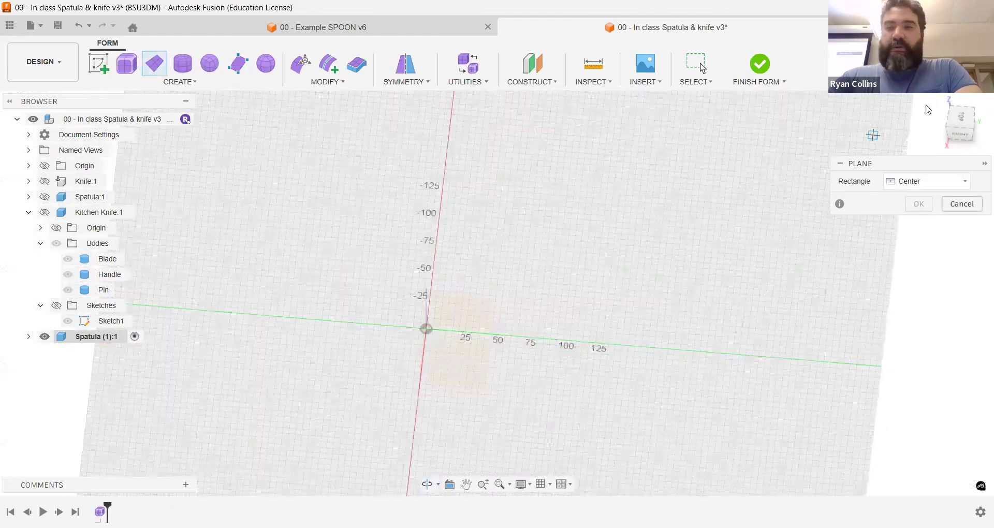
click(435, 364)
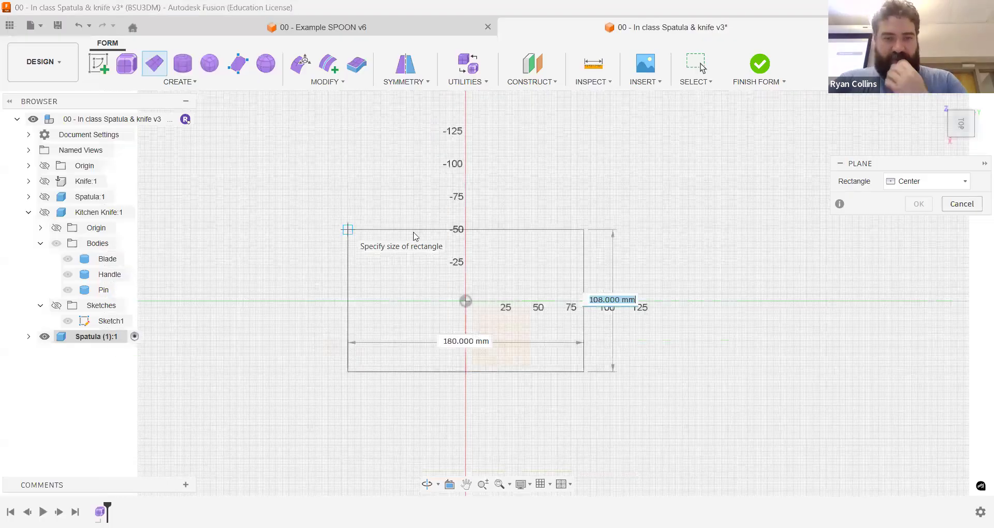
key(Escape)
click(155, 63)
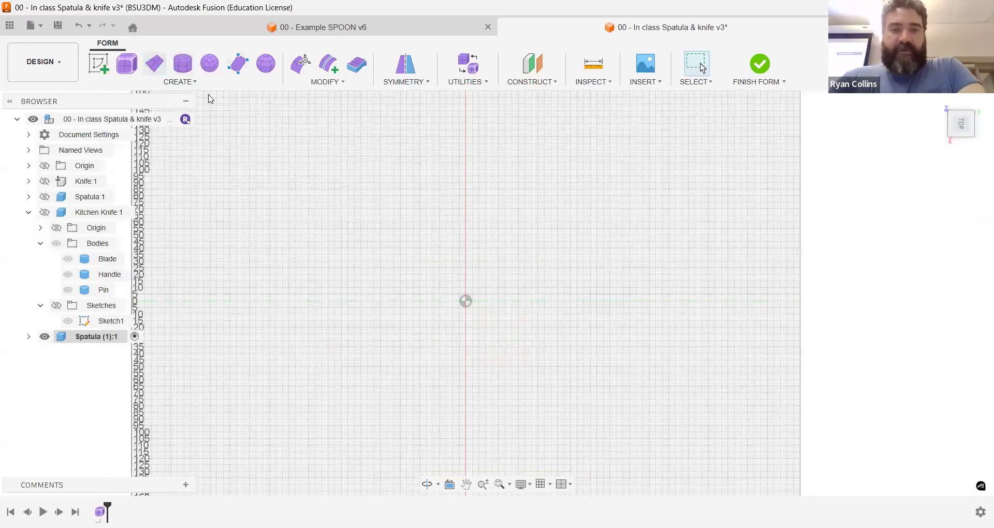
click(949, 185)
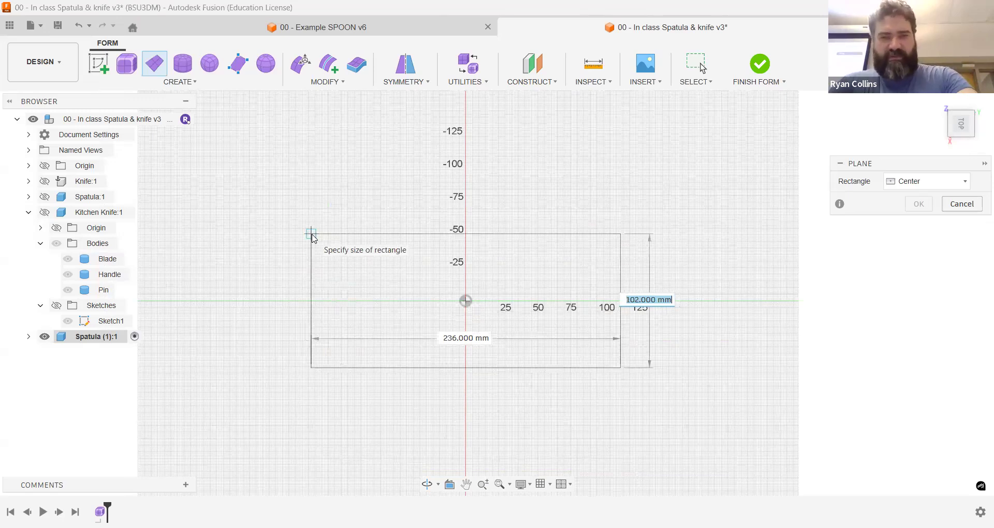
key(Escape)
click(522, 484)
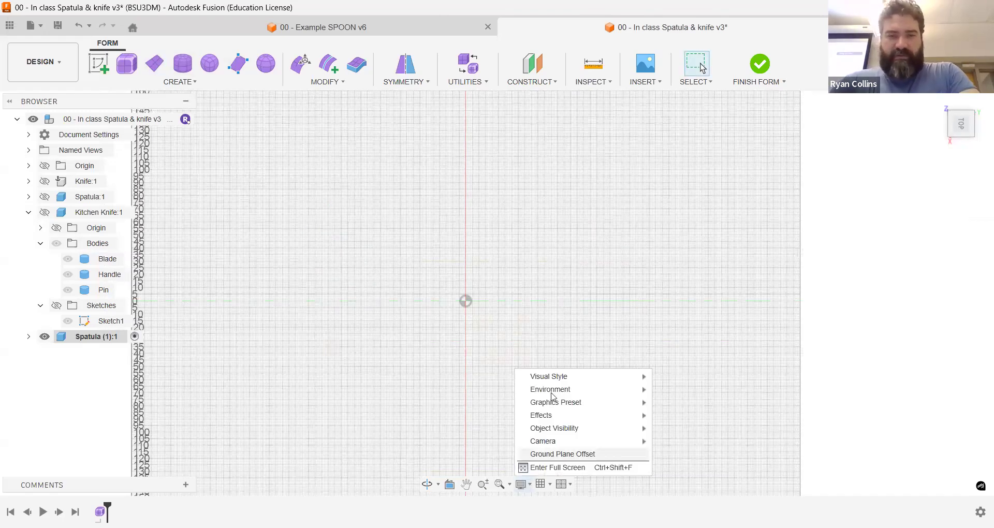
mouse_move(566, 378)
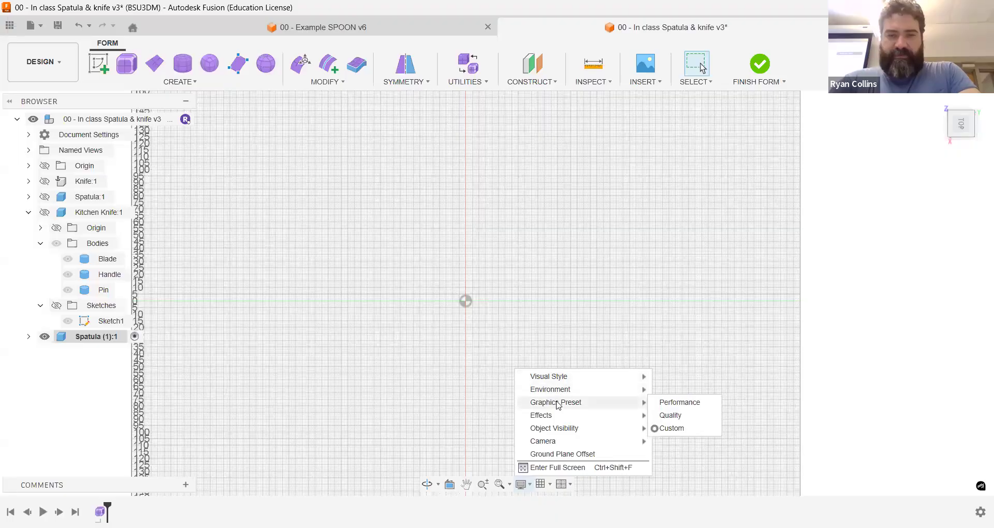
mouse_move(559, 443)
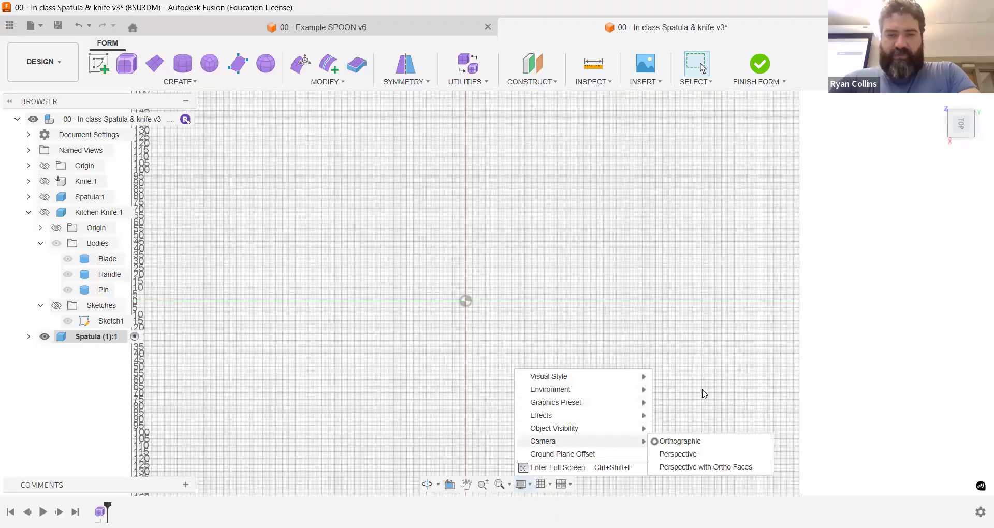
click(853, 315)
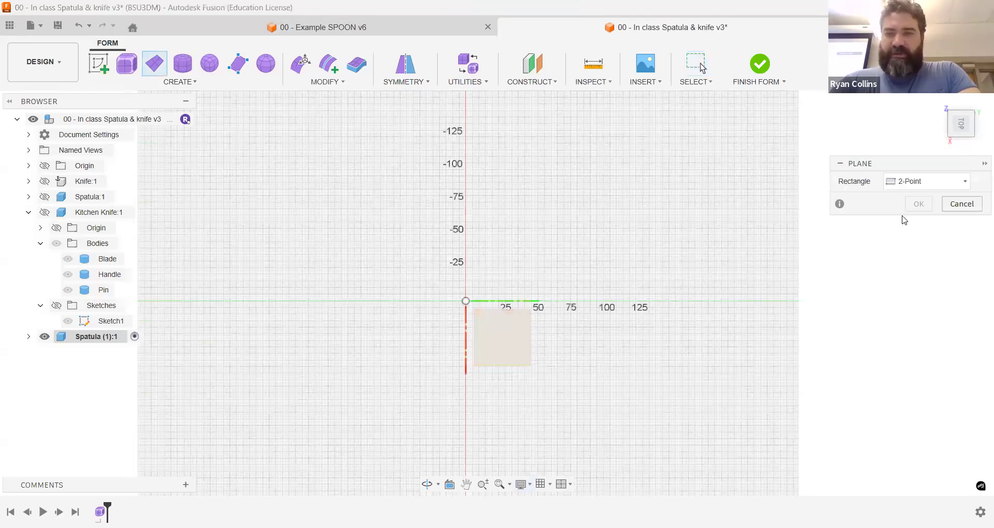
Step: Create a 100 by 100 mm form plane as a center rectangle at the origin on the horizontal plane
click(921, 188)
click(894, 201)
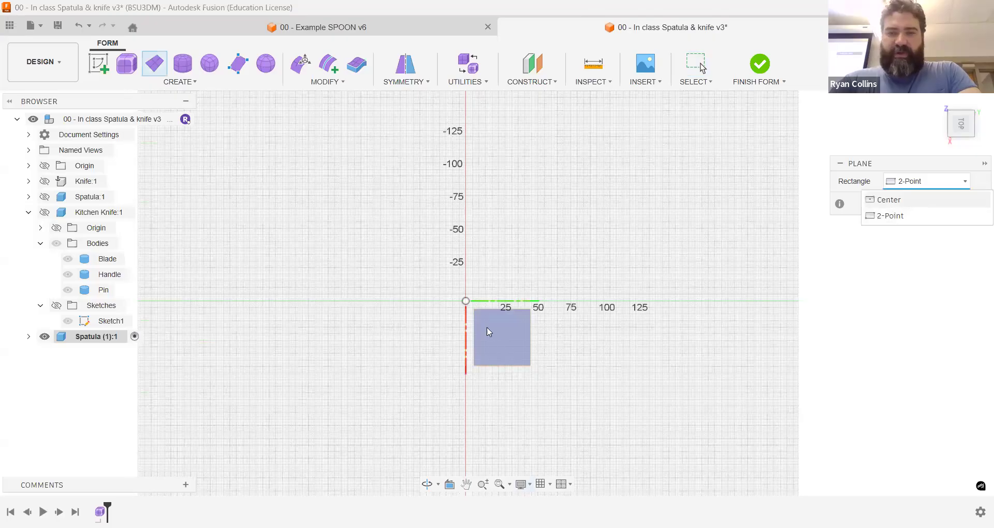
click(466, 300)
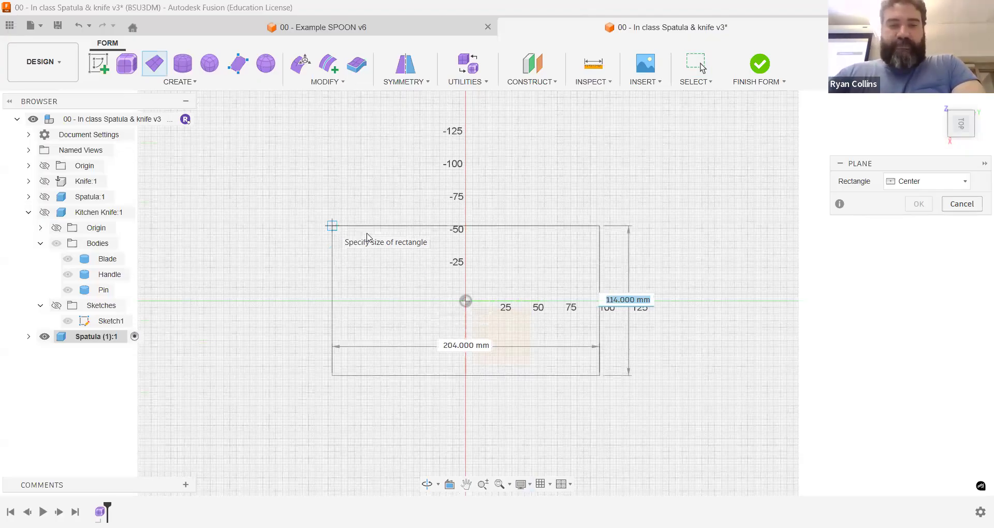
text(100)
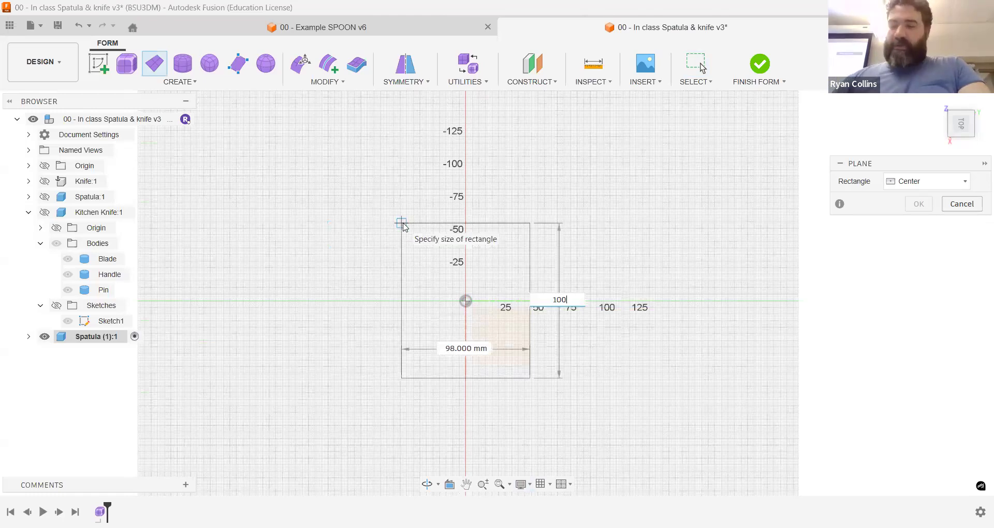
key(Tab)
text(100)
key(Return)
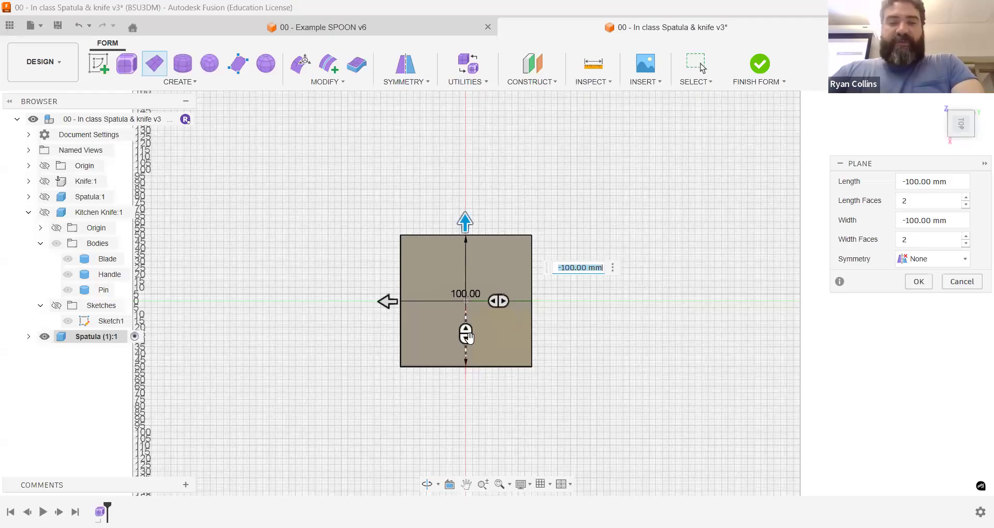
Step: Give the plane 4 length faces and 2 width faces, apply Mirror symmetry with Length Symmetry, and create it
mouse_move(465, 336)
mouse_down()
mouse_move(465, 327)
mouse_move(465, 337)
mouse_up()
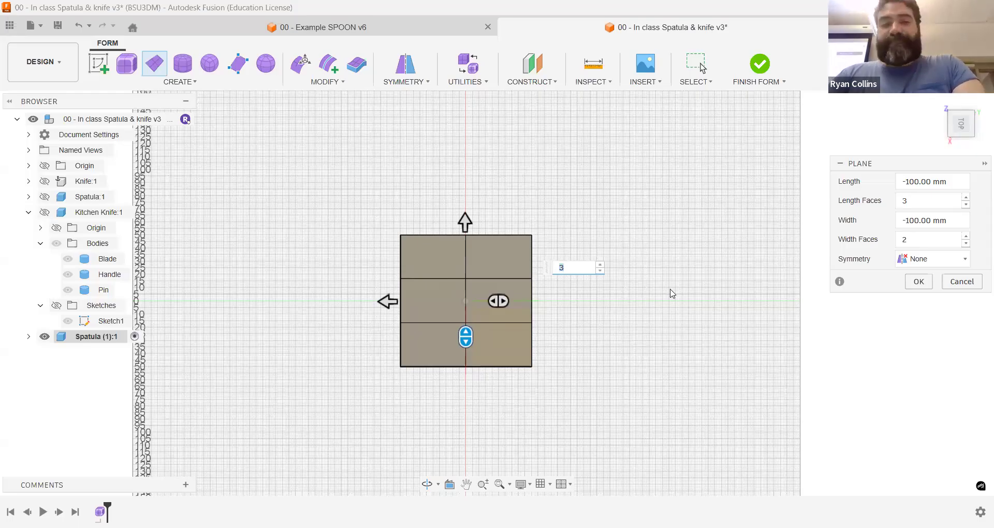
click(928, 267)
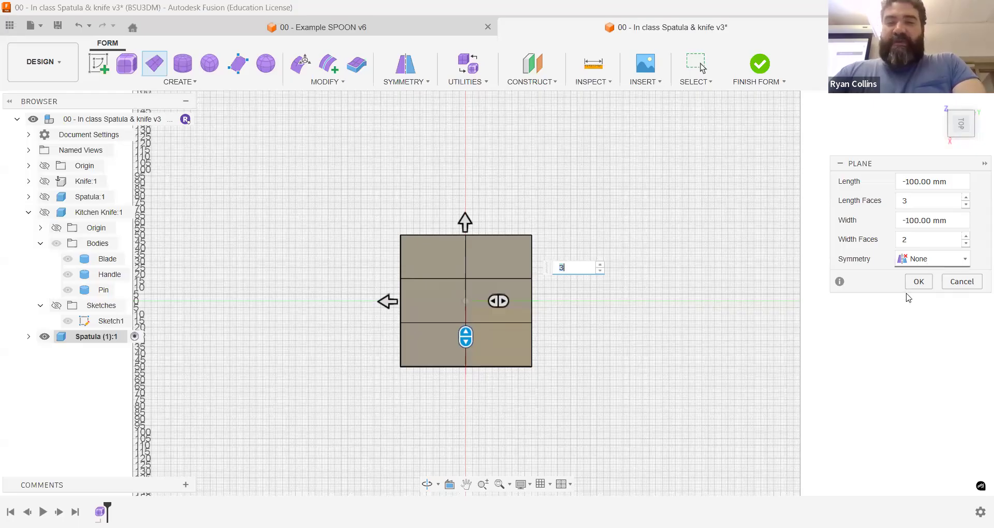
click(911, 293)
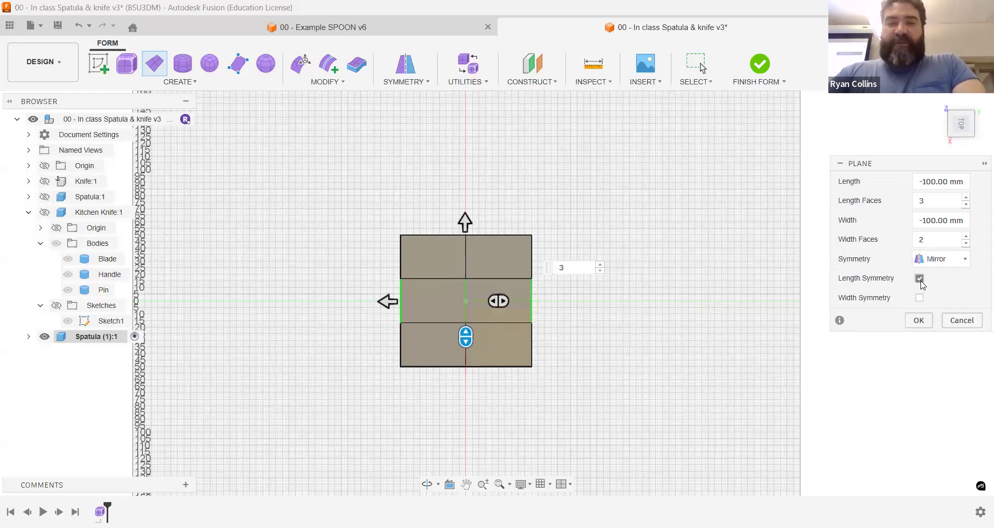
click(919, 297)
click(920, 299)
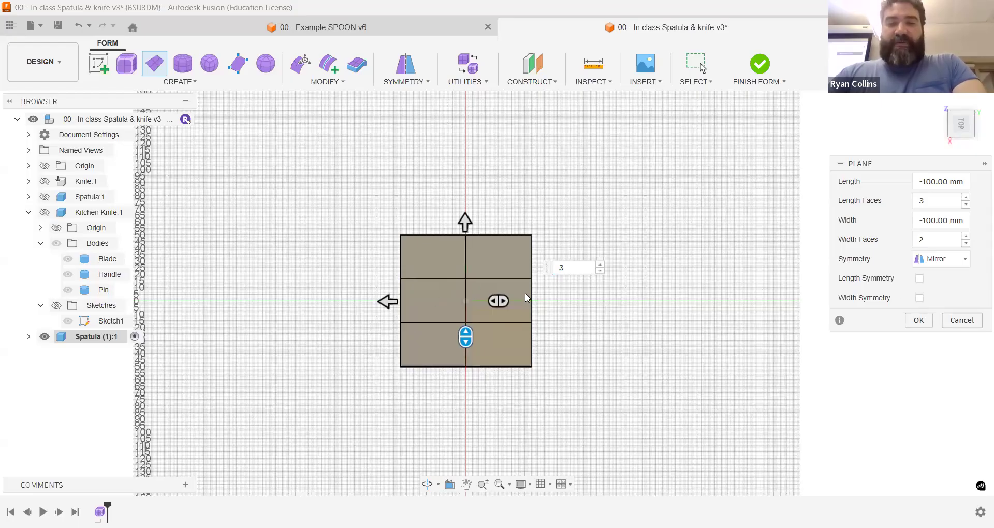
drag(466, 332, 466, 324)
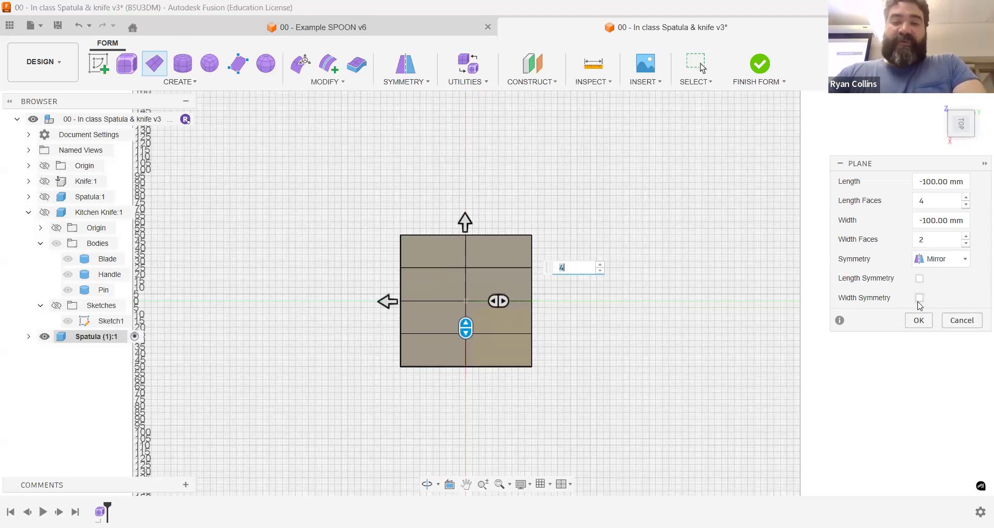
click(920, 280)
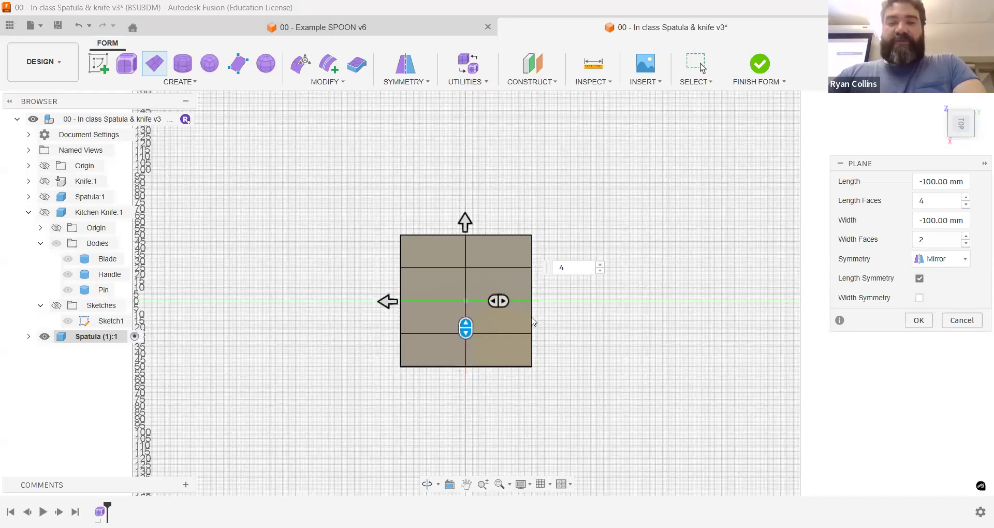
click(918, 321)
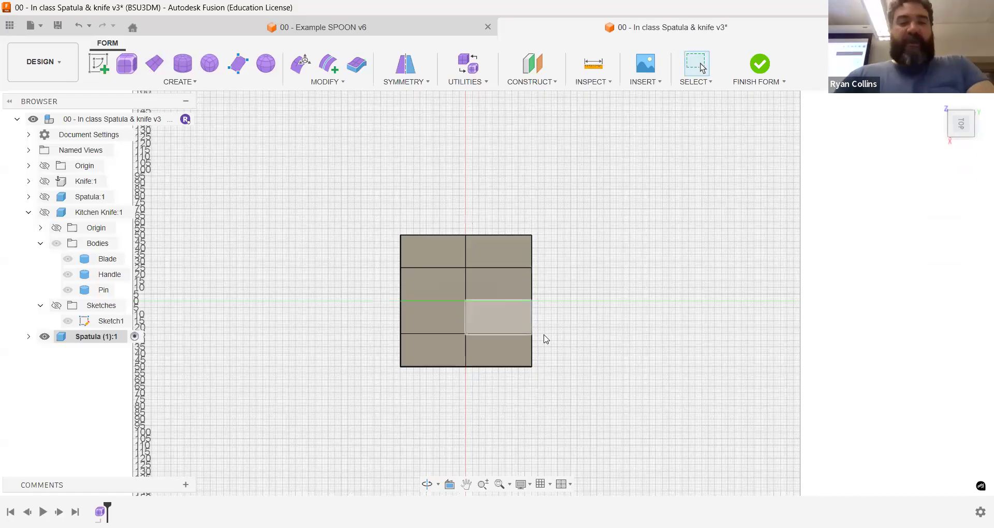
Step: Edit the form with the edge filter and rotate one long side's two edges by -15 degrees to taper the blade
scroll(544, 339, up, 5)
scroll(544, 337, down, 3)
click(309, 70)
click(938, 239)
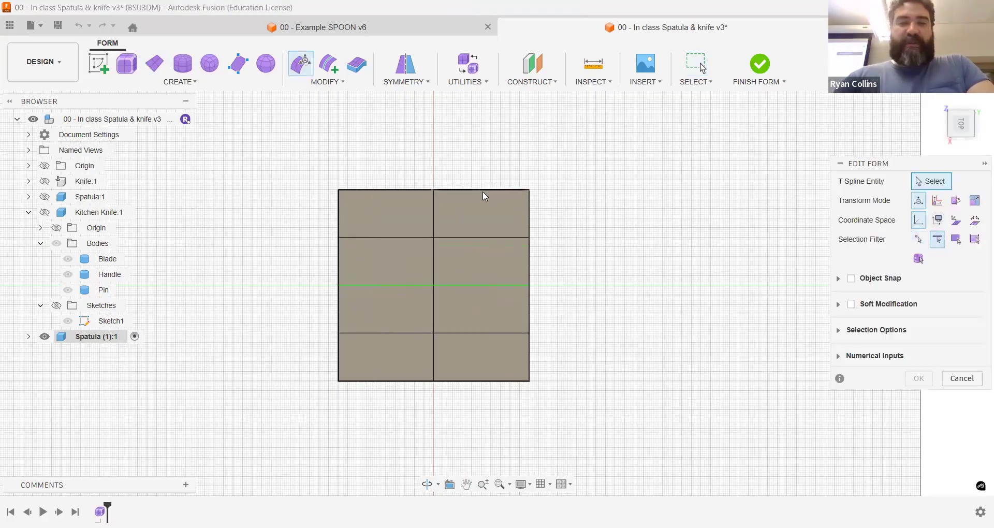
drag(498, 190, 500, 207)
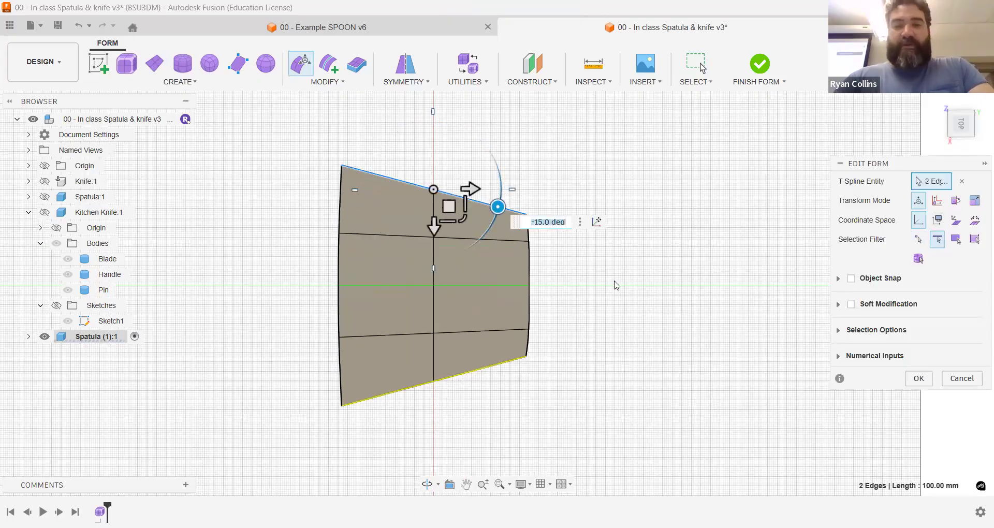
Step: Extrude the two middle edges of the blade's narrow end outward along the centerline into a long handle
click(529, 264)
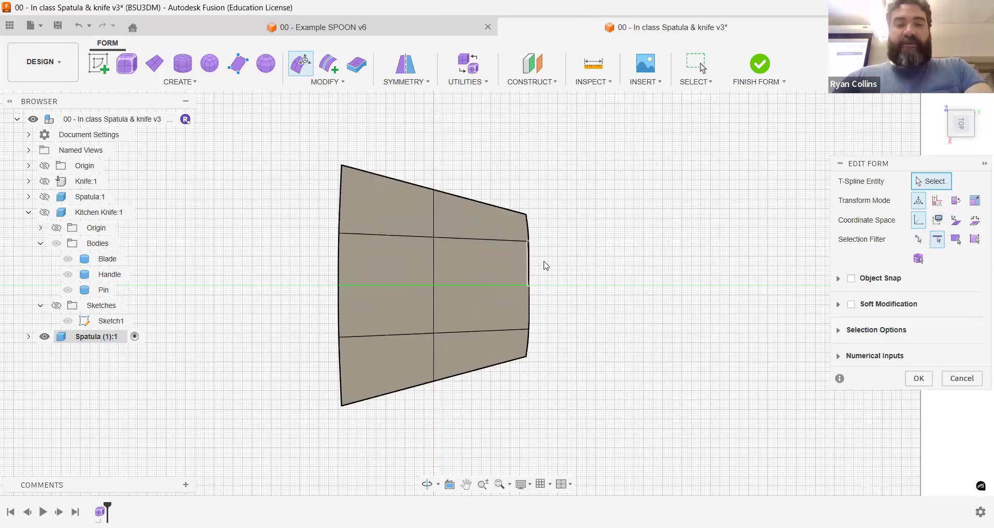
click(528, 322)
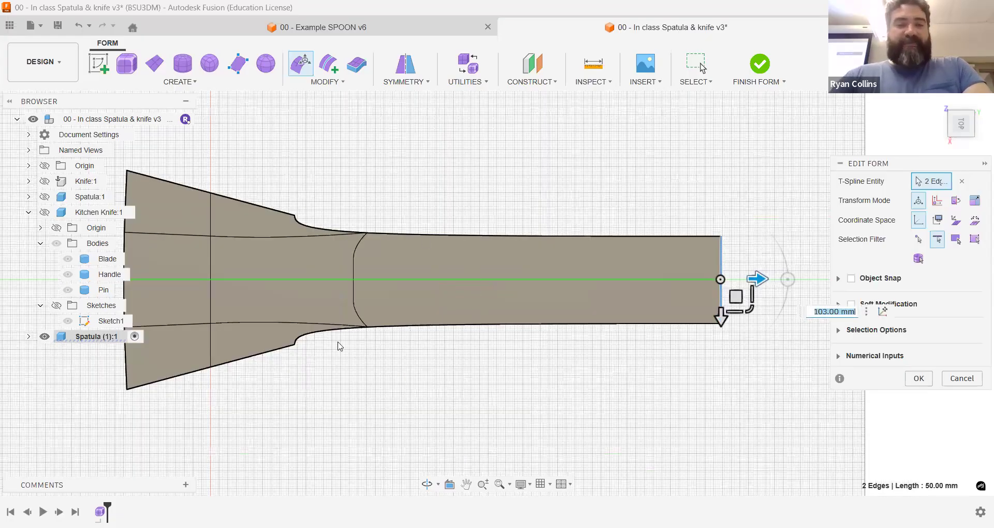
double_click(357, 274)
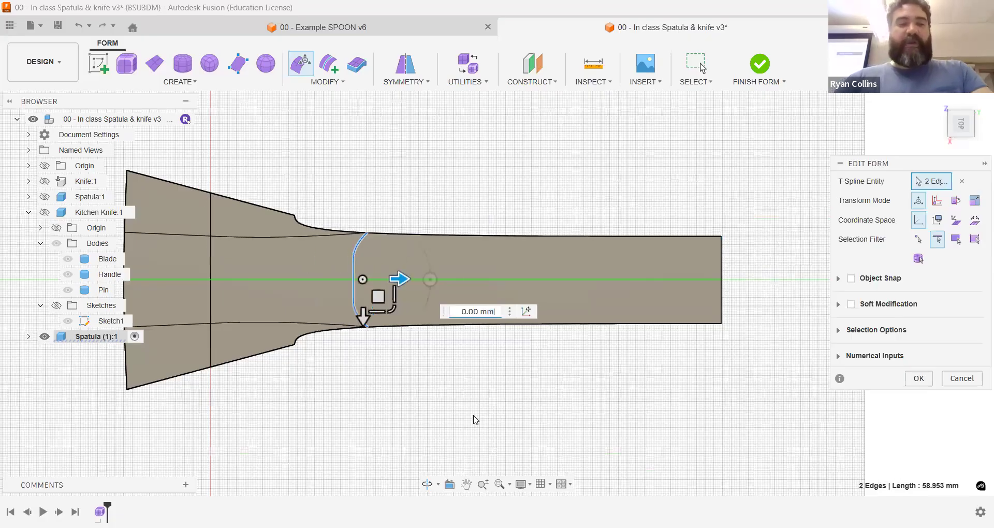
shift+middle_drag(437, 399, 438, 365)
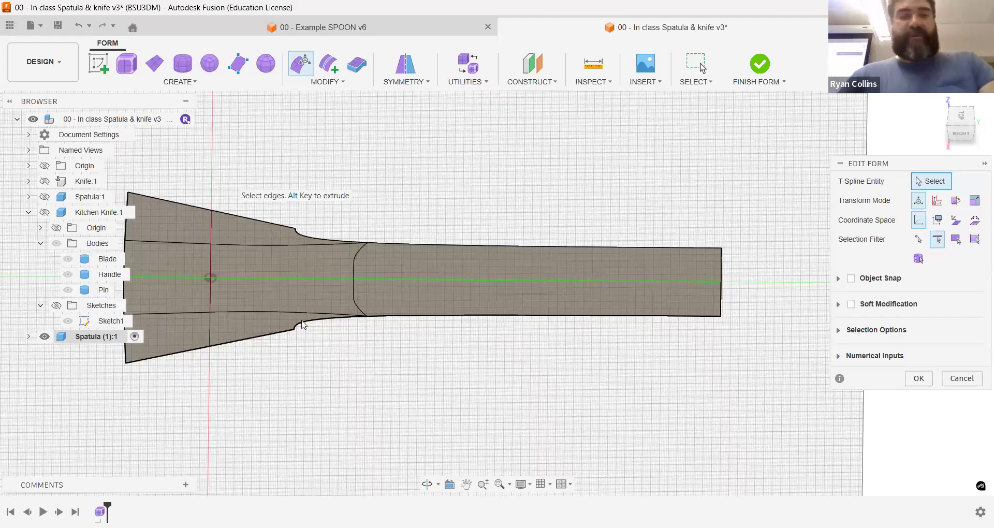
Step: Move the whole edge of the blade's wide end outward to lengthen the blade, and finish the form edit
middle_drag(371, 368, 472, 334)
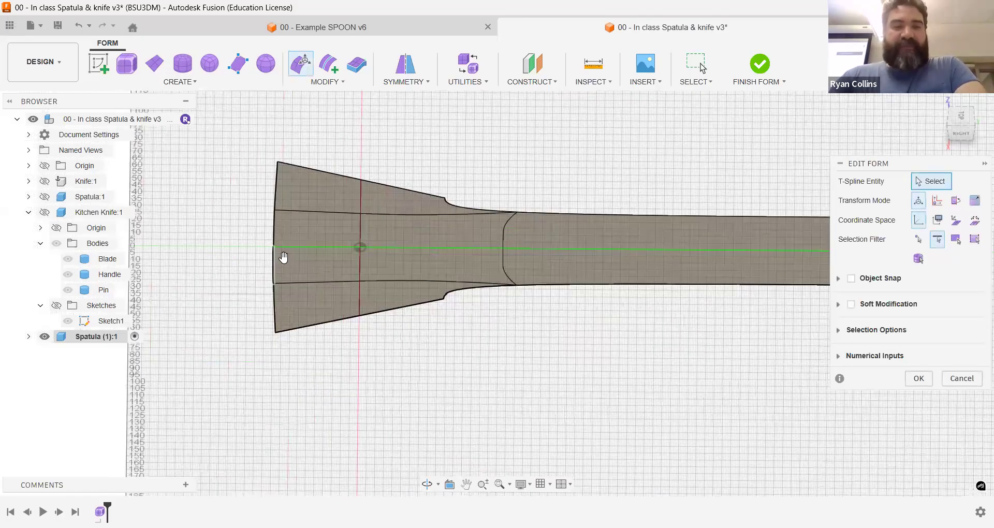
double_click(283, 256)
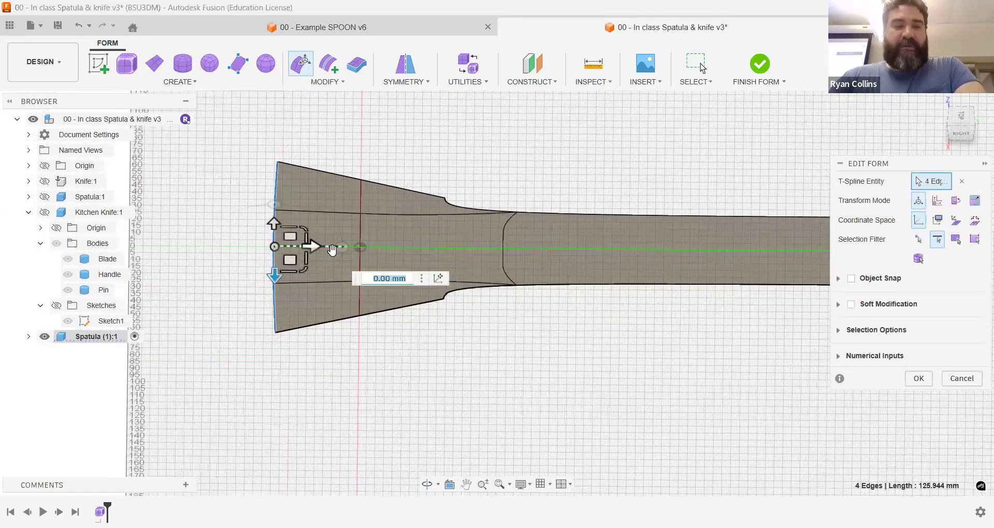
click(312, 246)
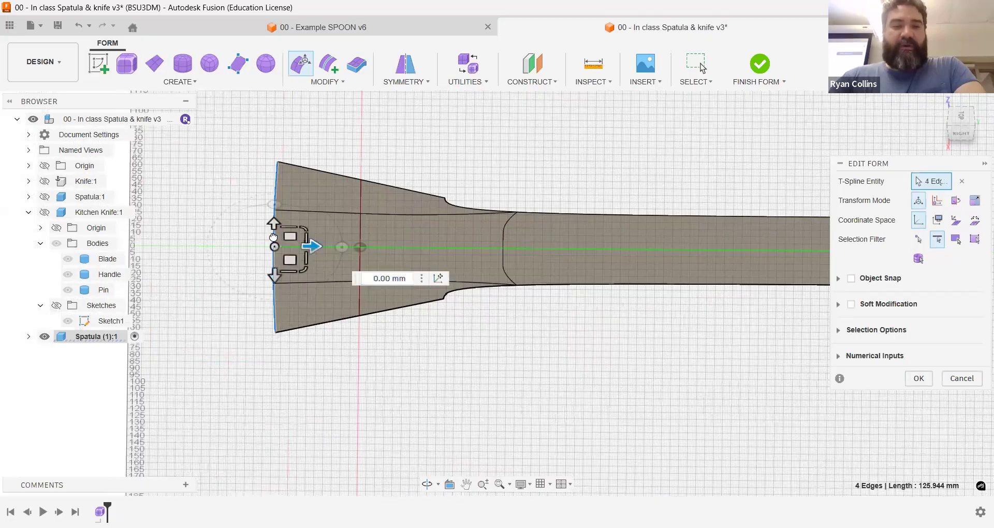
click(918, 380)
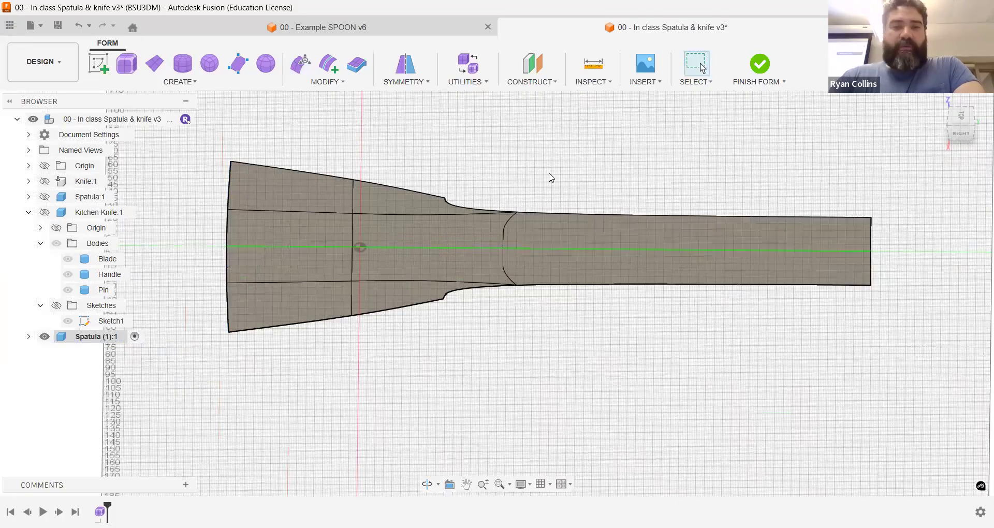
Step: Crease the edge where the handle meets the blade to get a sharp transition
shift+middle_drag(623, 211, 409, 144)
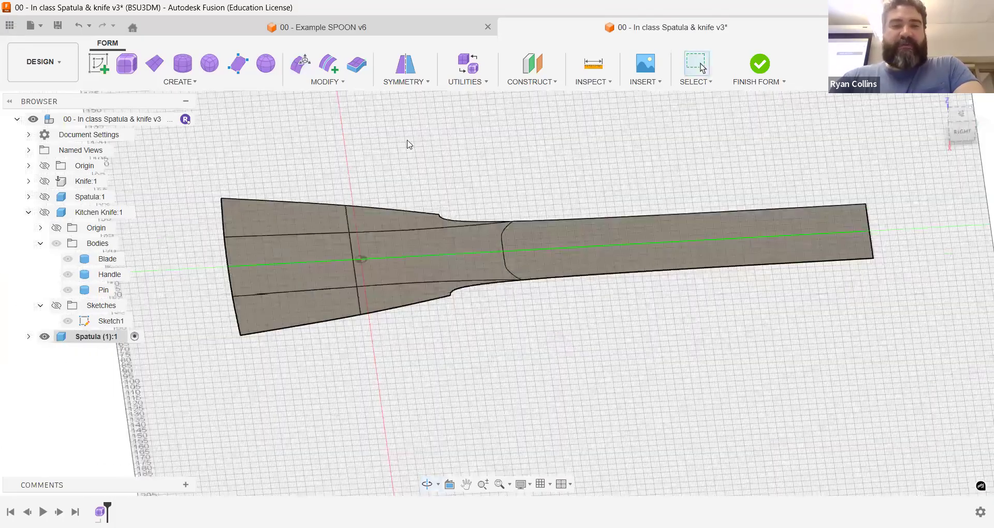
click(329, 83)
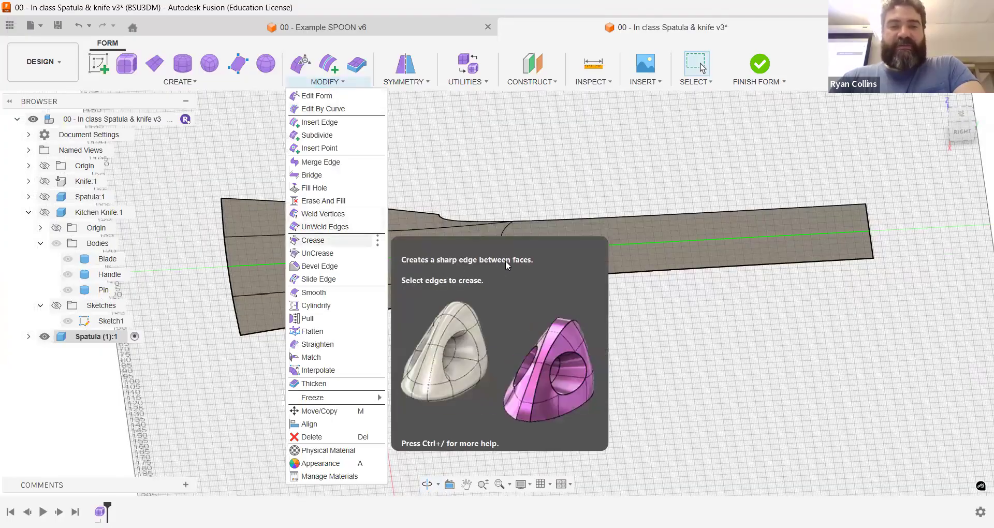
click(313, 240)
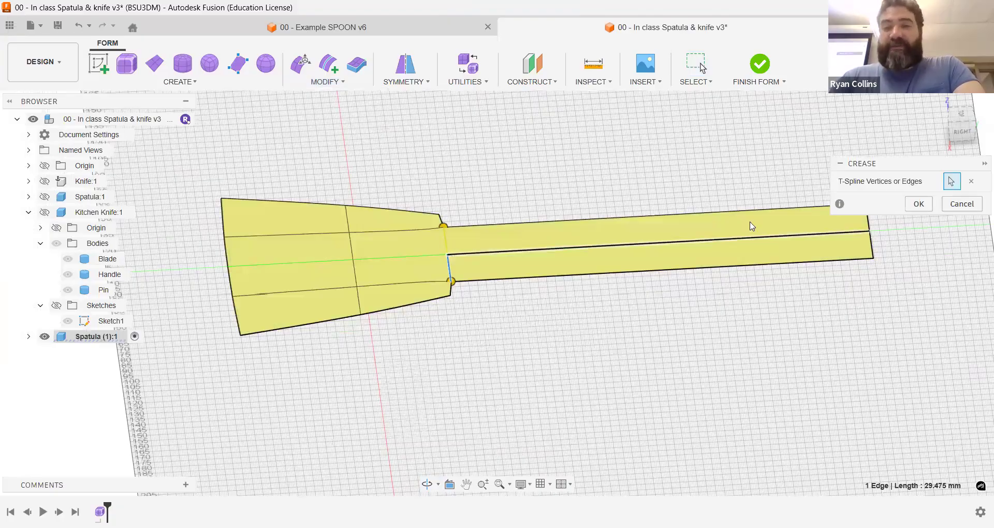
click(919, 206)
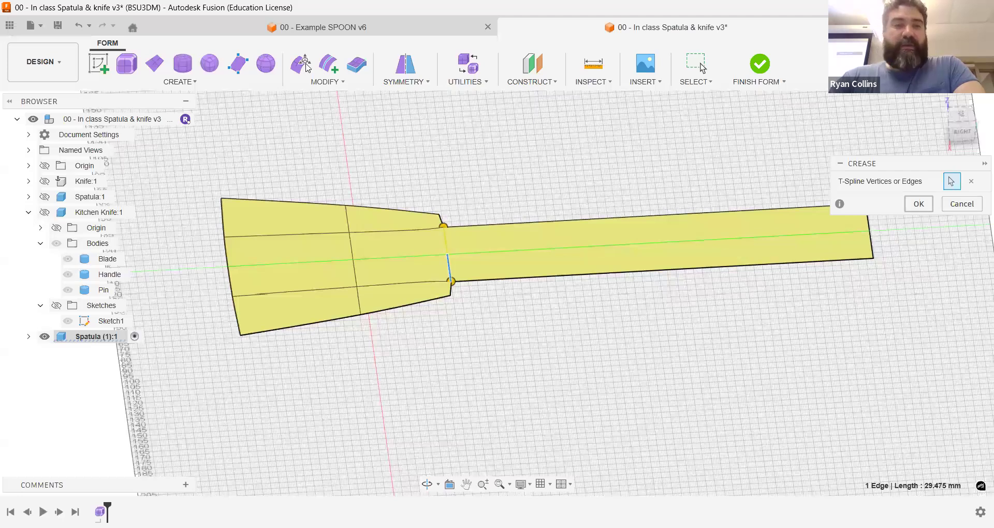
Step: Try to angle the handle upward by moving its end edges about 63 mm up and 37 mm inward in the side view
middle_drag(778, 256, 693, 265)
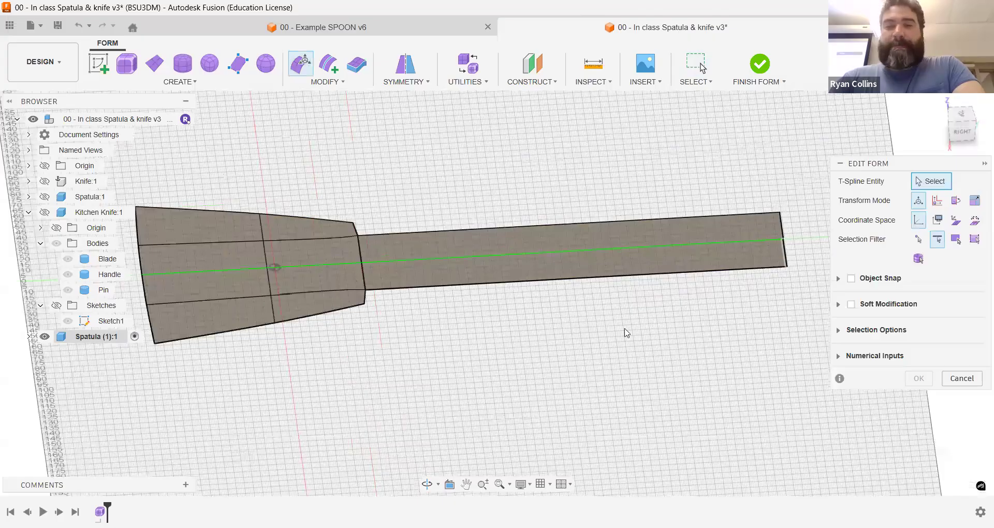
click(955, 133)
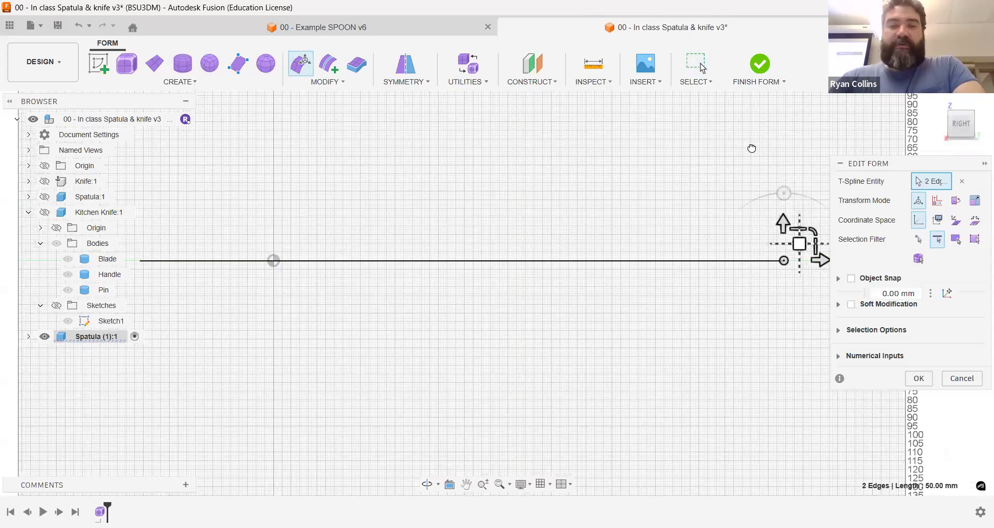
drag(799, 244, 735, 135)
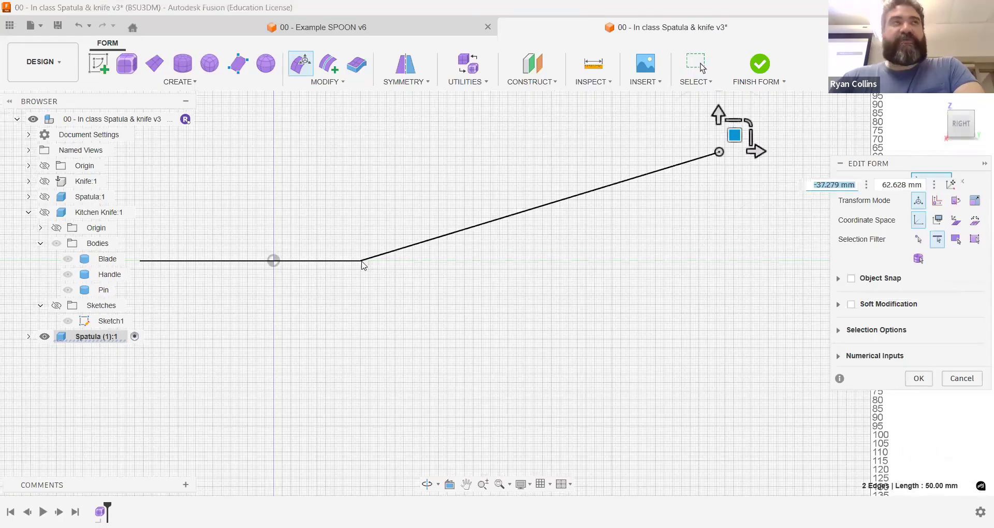
shift+middle_drag(441, 246, 558, 176)
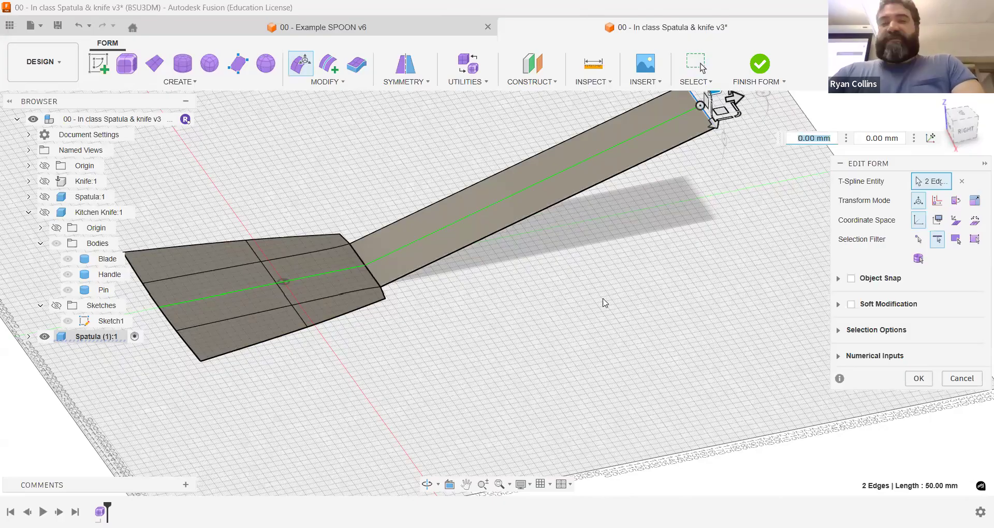
scroll(608, 305, down, 3)
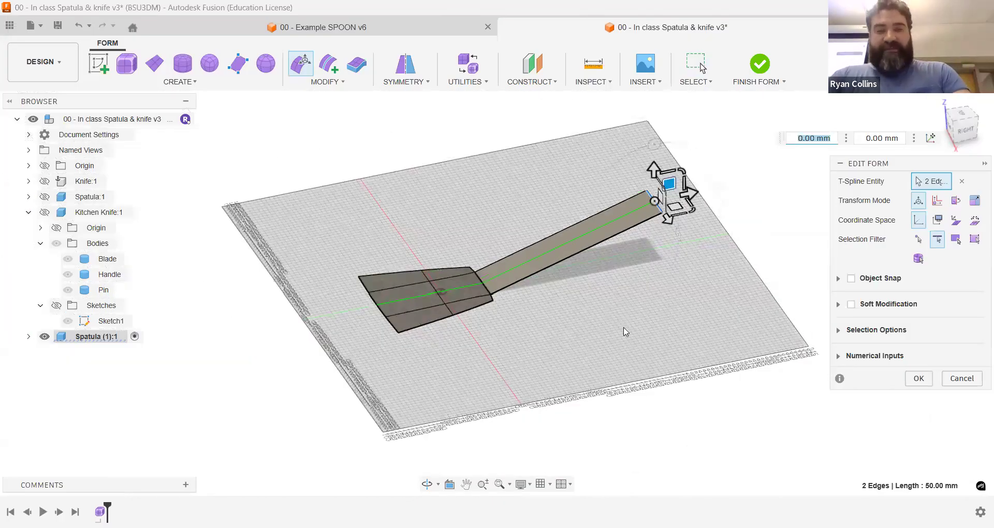
key(ctrl+z)
click(960, 378)
Step: Insert an edge across the handle about halfway along its length, using Simple mode
shift+middle_drag(734, 324, 449, 125)
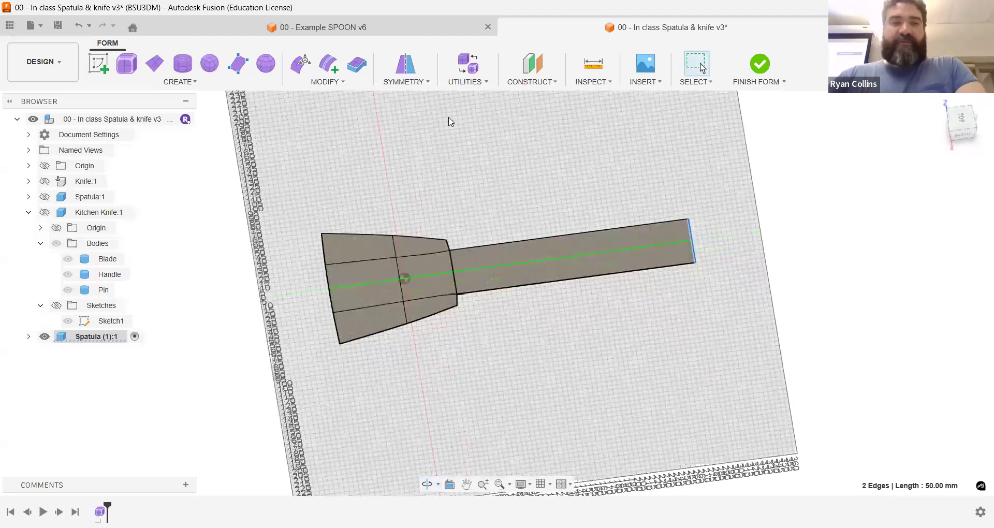
click(328, 64)
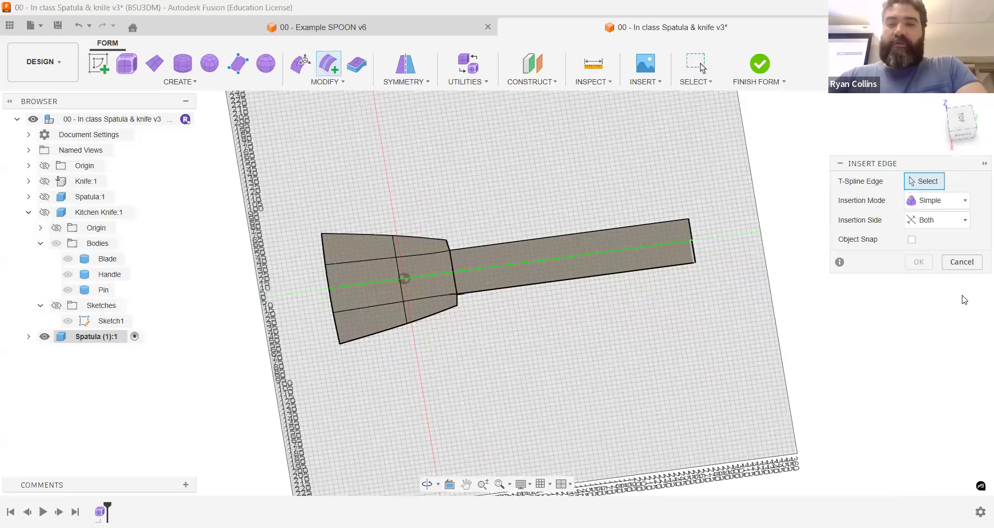
click(901, 273)
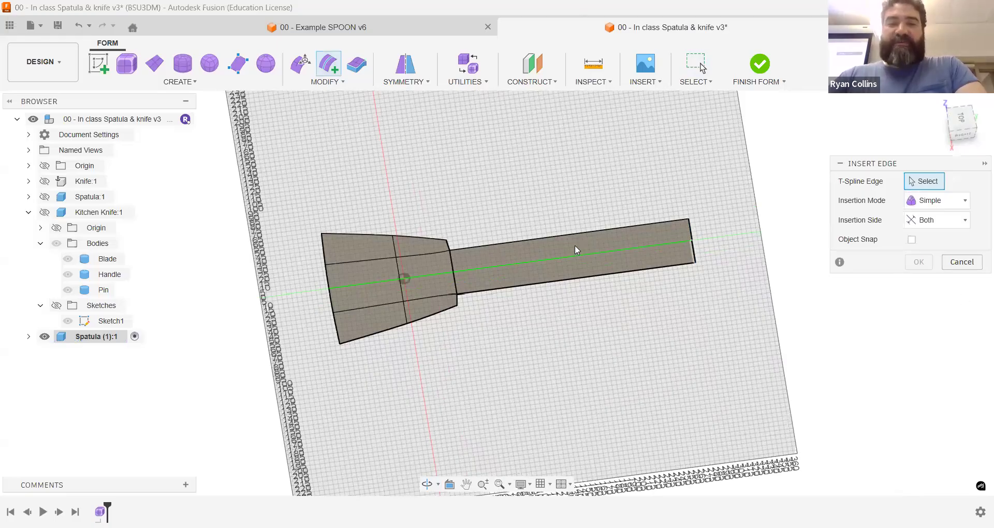
Step: Edit the form with the face filter, select the handle's two faces and rotate them 20 degrees in the side view
click(303, 72)
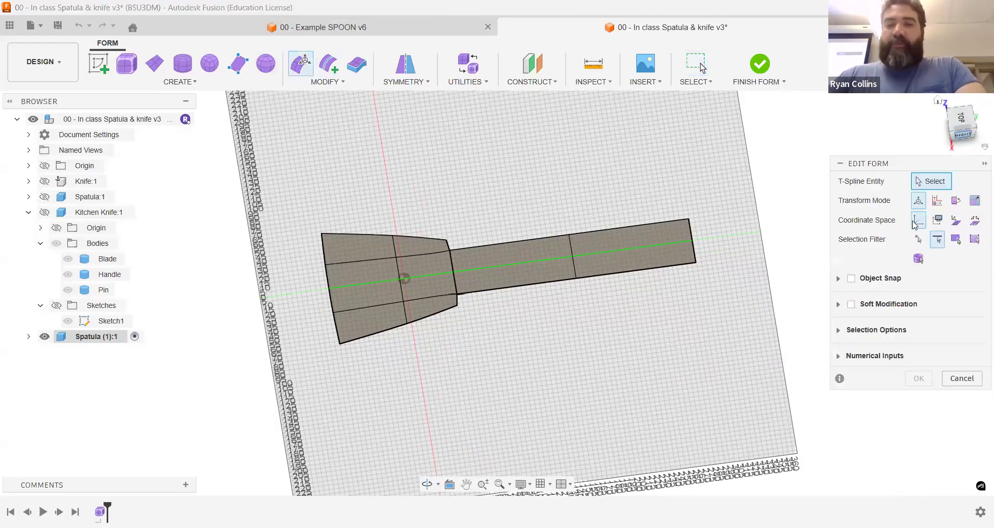
click(957, 238)
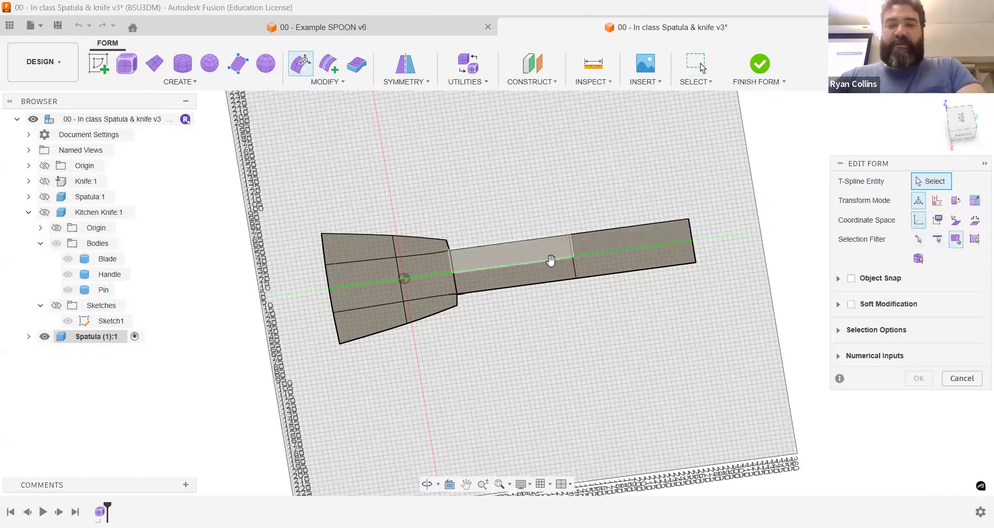
click(541, 249)
shift+click(615, 246)
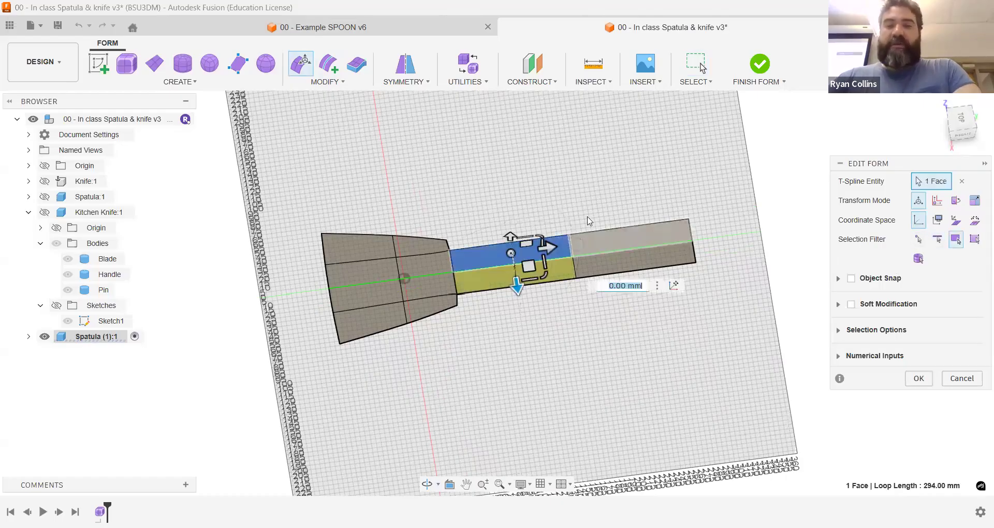
click(964, 136)
click(972, 136)
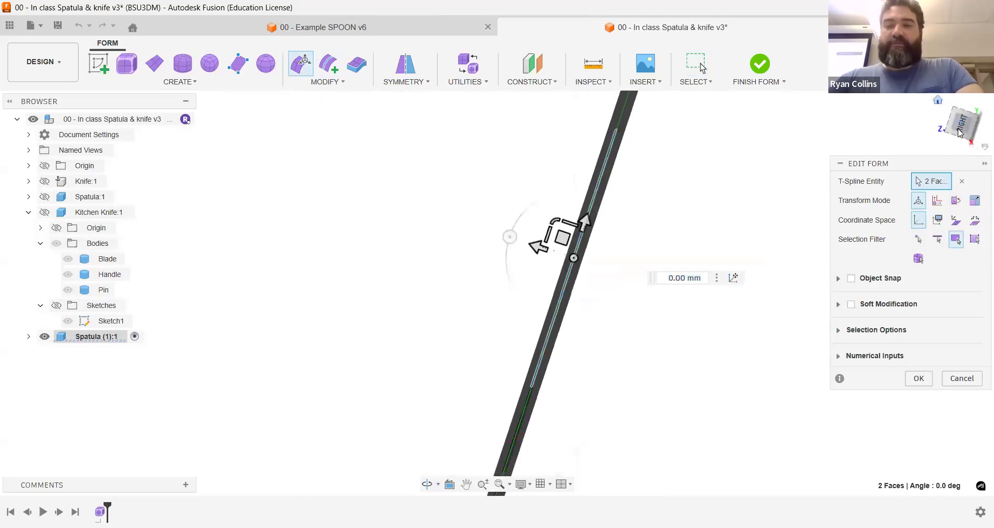
click(967, 133)
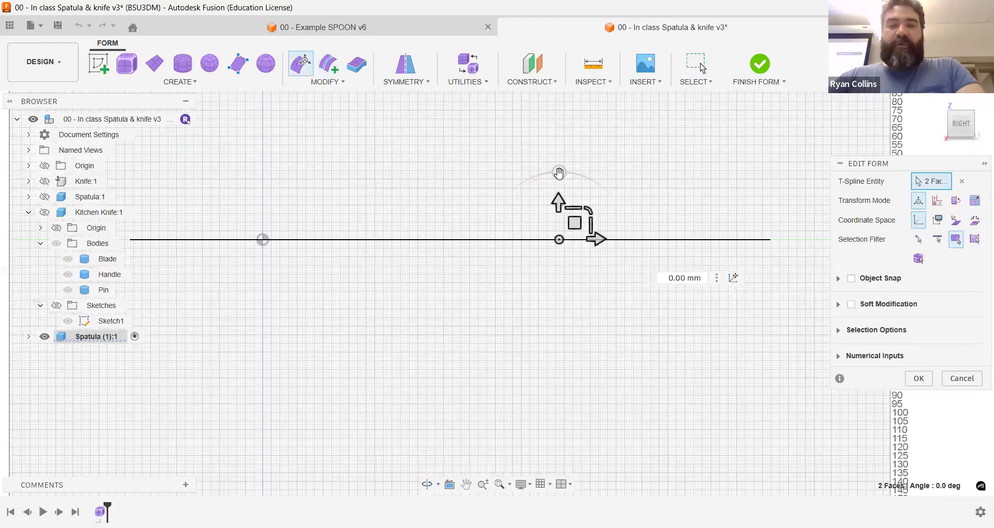
drag(560, 174, 530, 167)
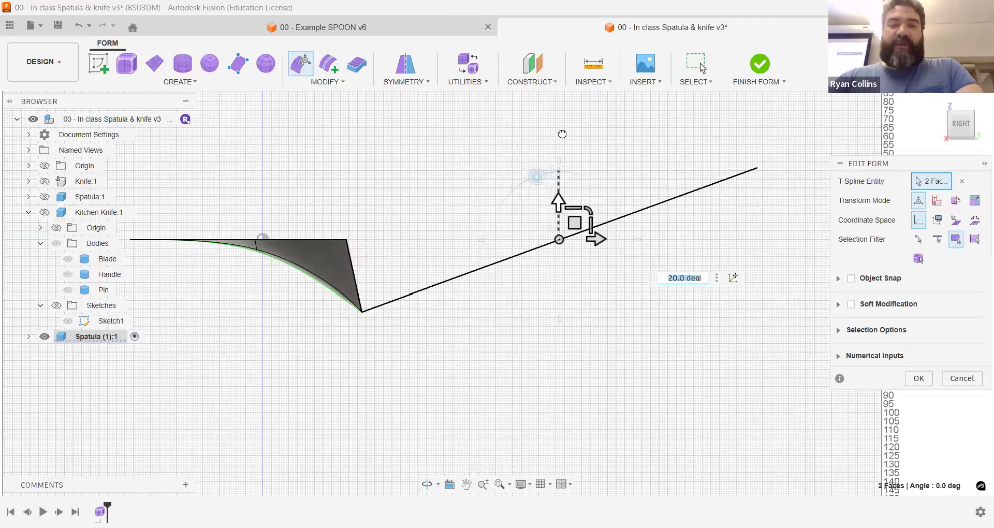
Step: Move the handle's two selected faces up 42 mm so the angled handle starts level with the blade
drag(558, 203, 565, 130)
scroll(363, 238, up, 8)
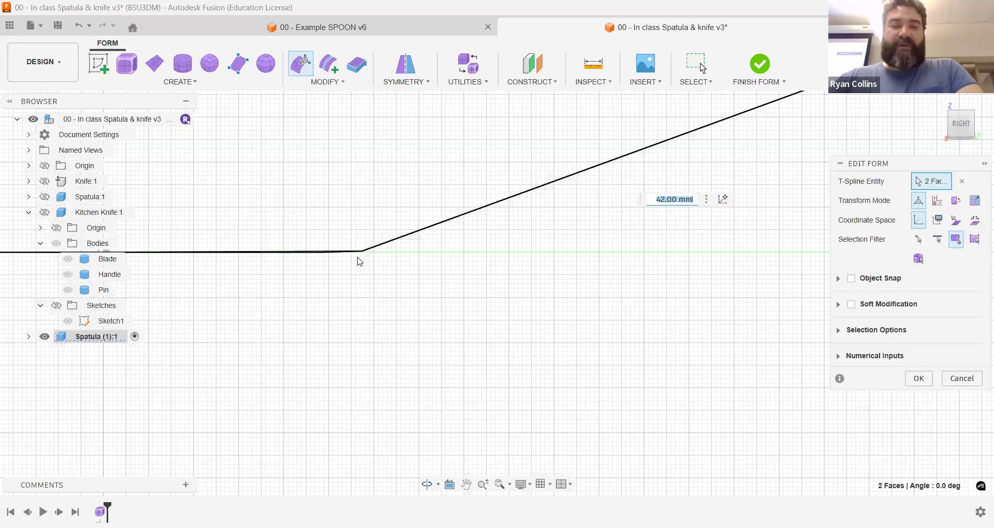
scroll(303, 260, up, 3)
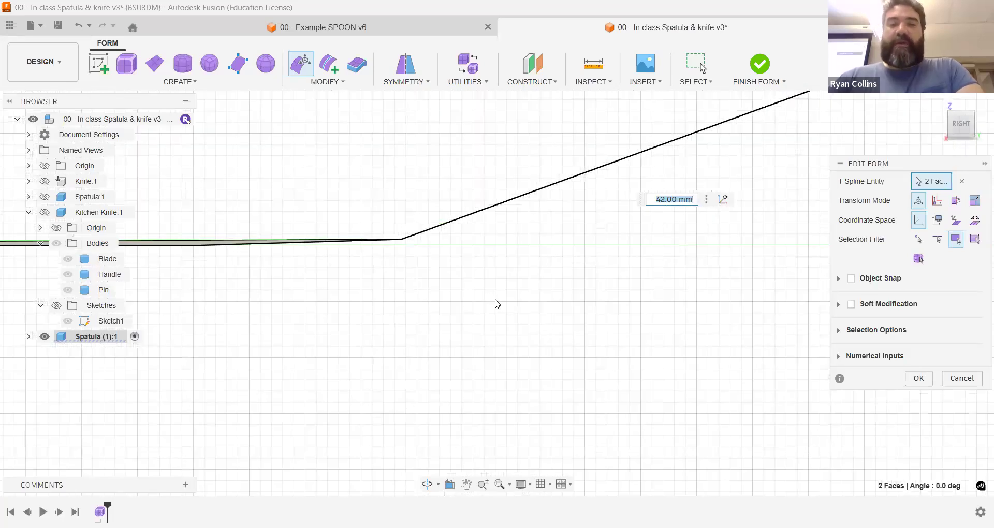
scroll(580, 347, down, 6)
shift+middle_drag(621, 363, 645, 389)
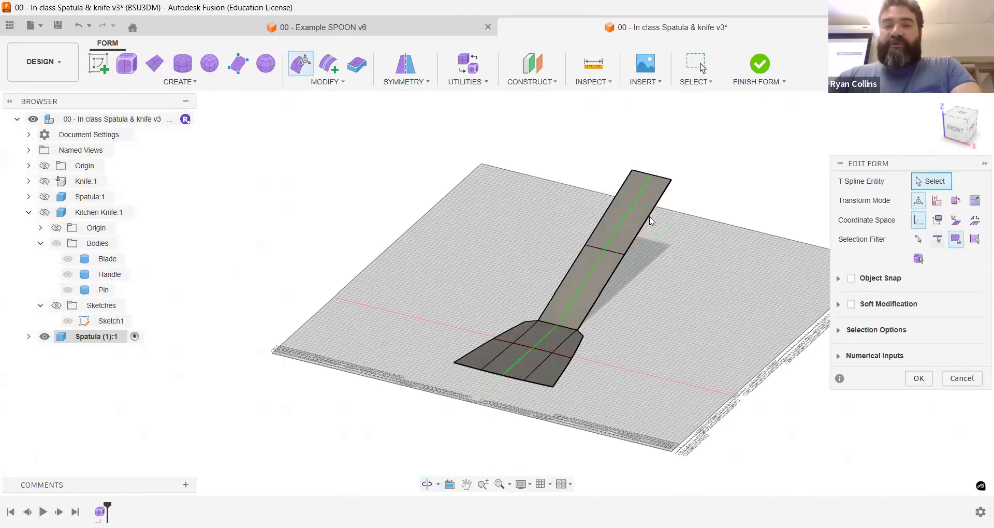
Step: Narrow the handle by moving its two long side edges 12 mm inward (-12 mm)
double_click(617, 269)
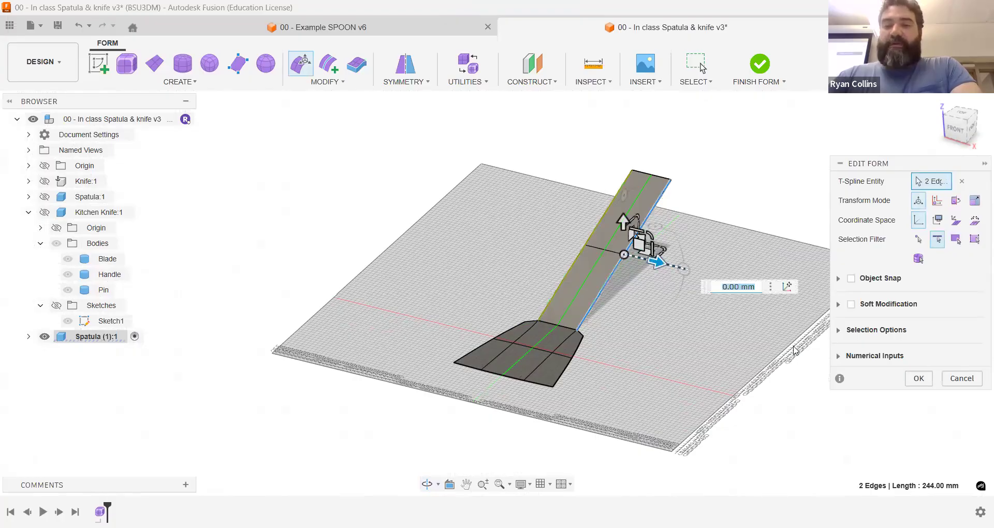
text(-12)
key(Return)
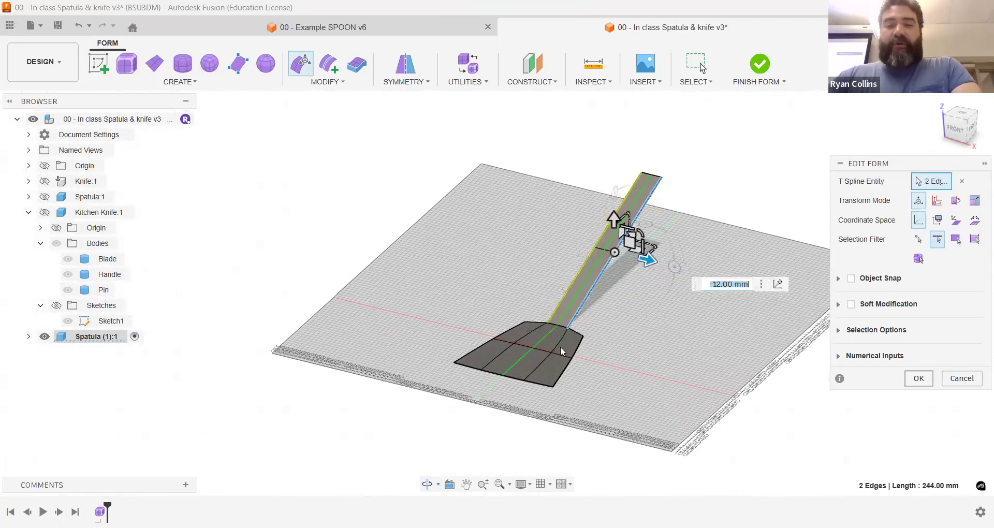
key(Return)
shift+middle_drag(672, 224, 697, 263)
mouse_move(636, 264)
shift+middle_down()
mouse_move(590, 213)
mouse_move(627, 249)
shift+middle_up()
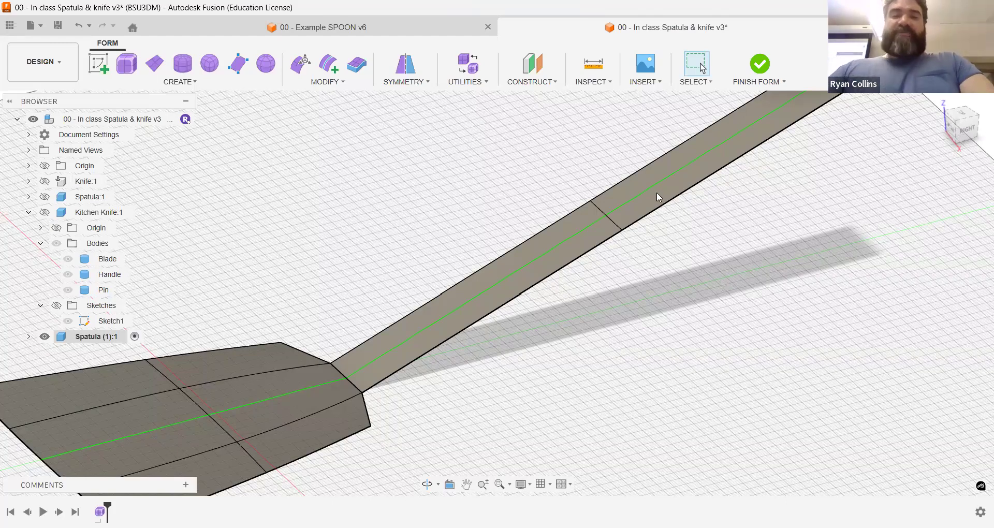
click(551, 86)
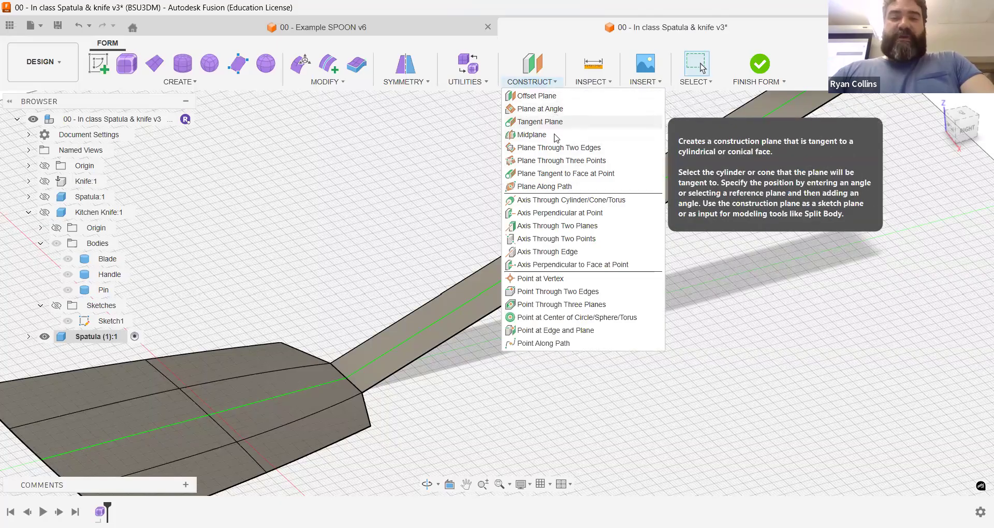
click(541, 109)
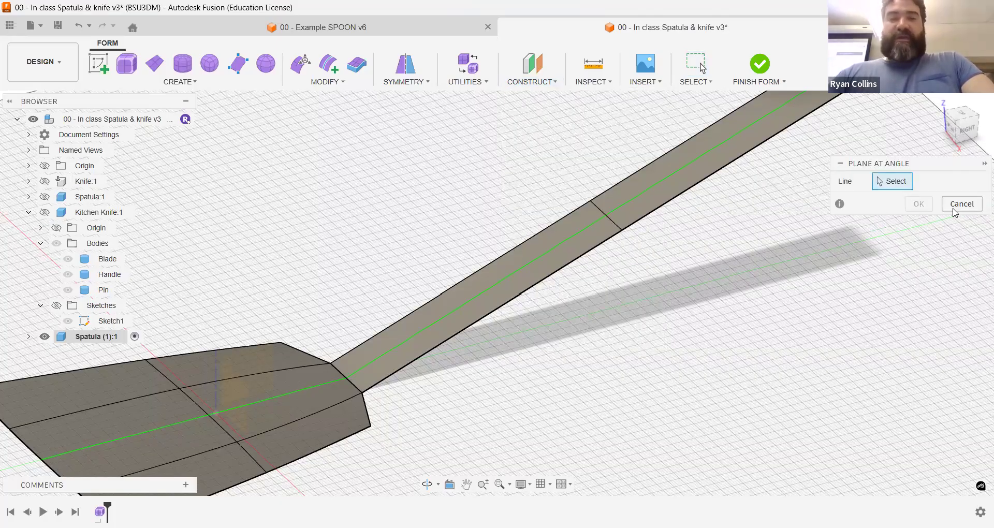
click(548, 81)
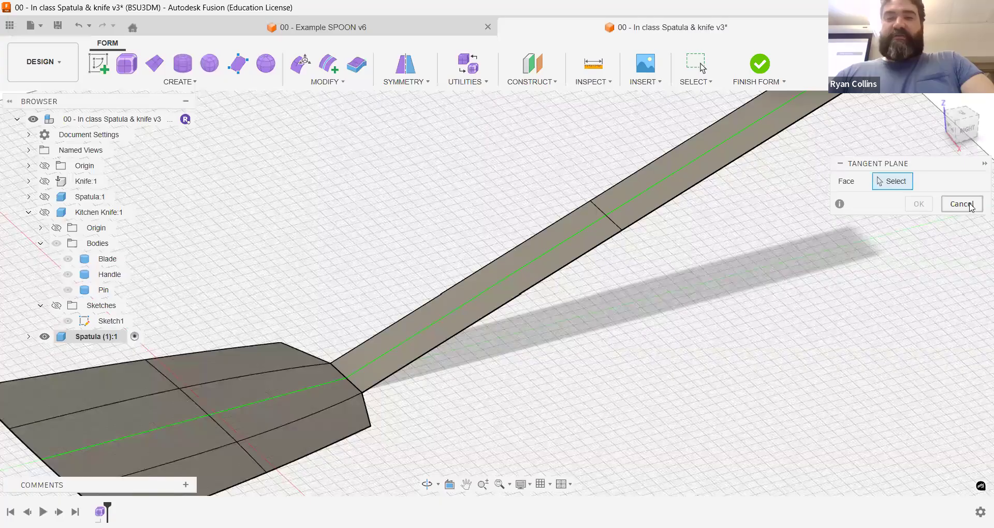
click(534, 78)
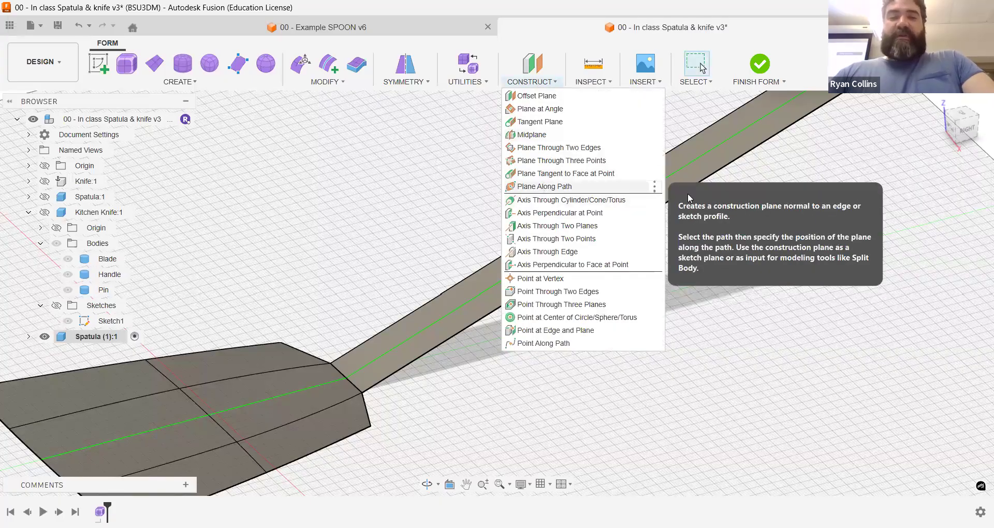
click(653, 187)
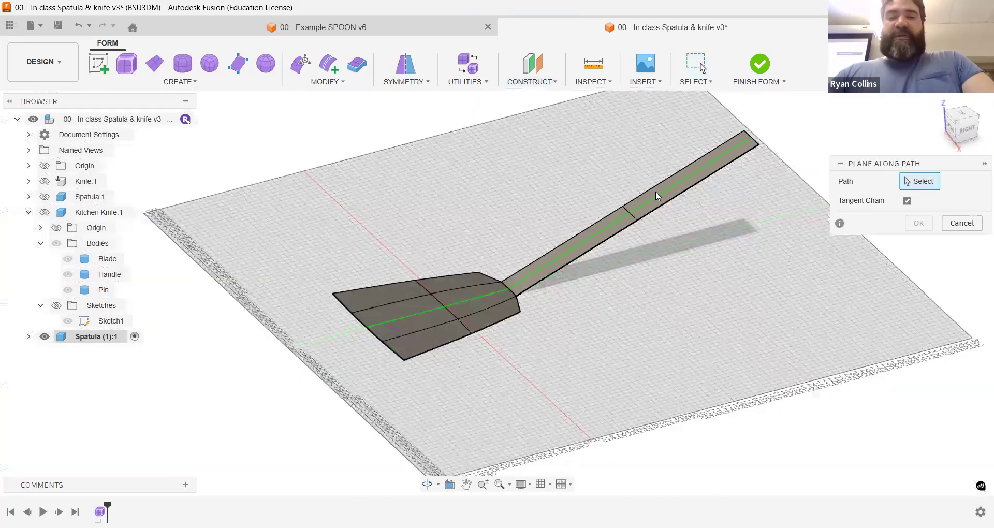
click(961, 224)
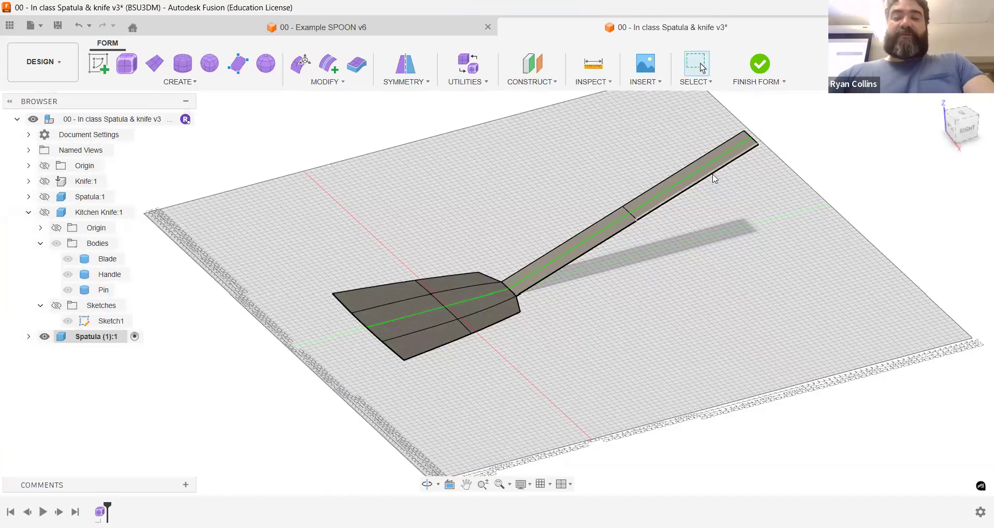
click(661, 199)
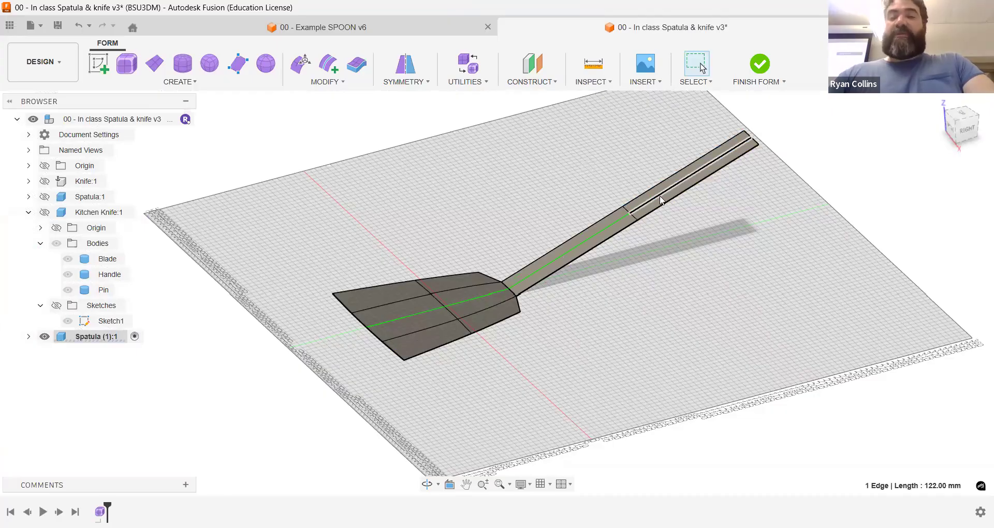
click(589, 202)
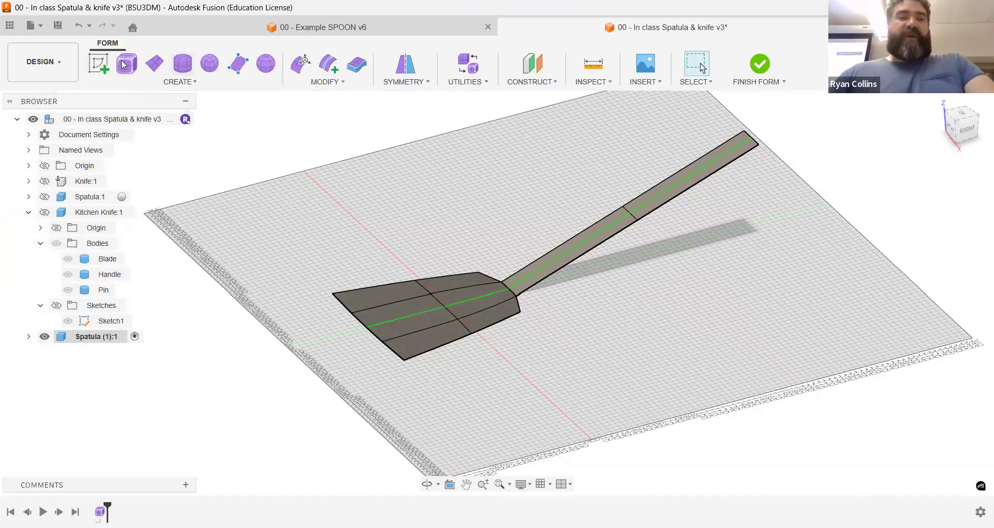
Step: Create a sketch on the vertical plane through the spatula's centreline and project the spatula body into it
click(98, 63)
click(492, 250)
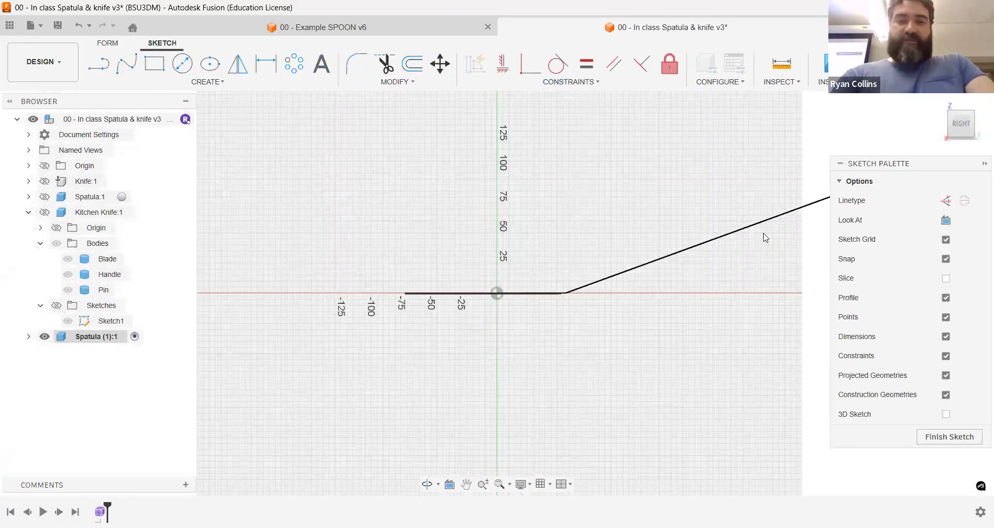
key(p)
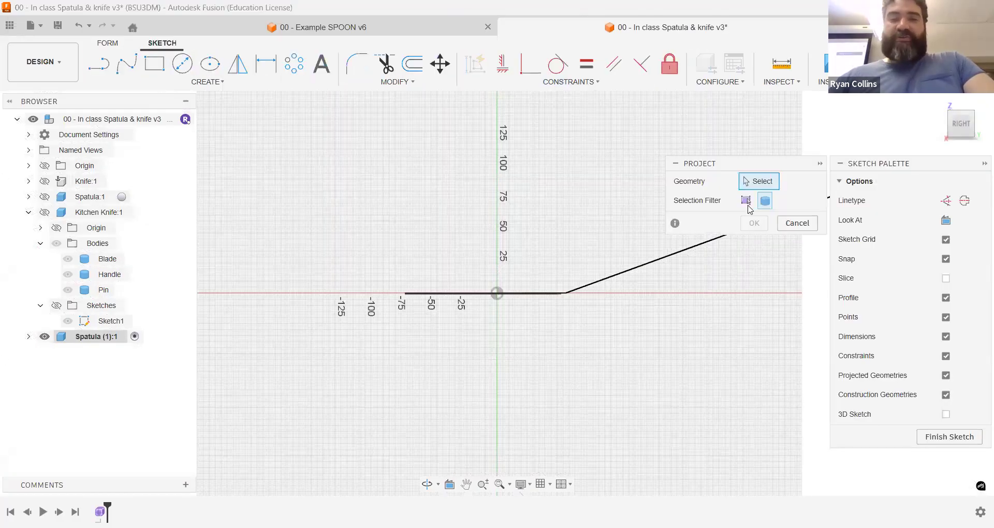
click(673, 255)
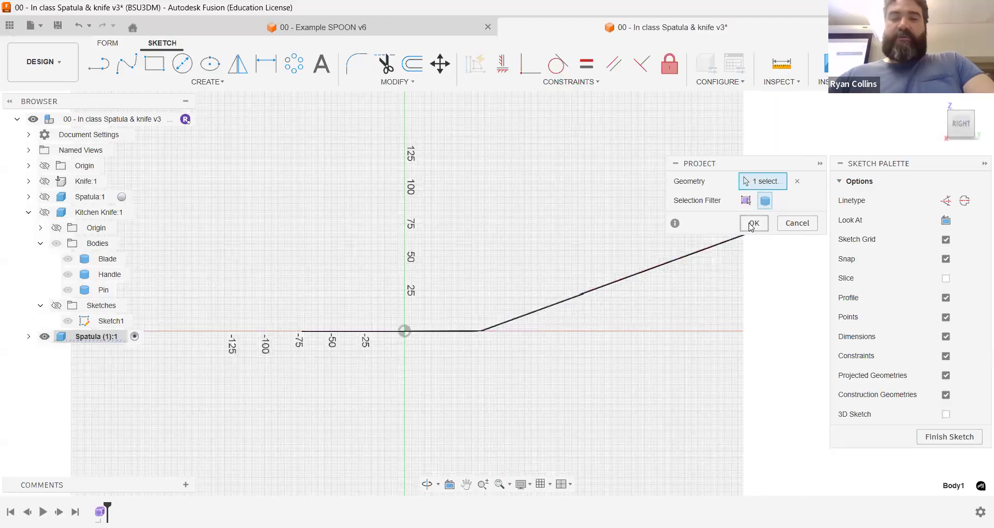
key(Return)
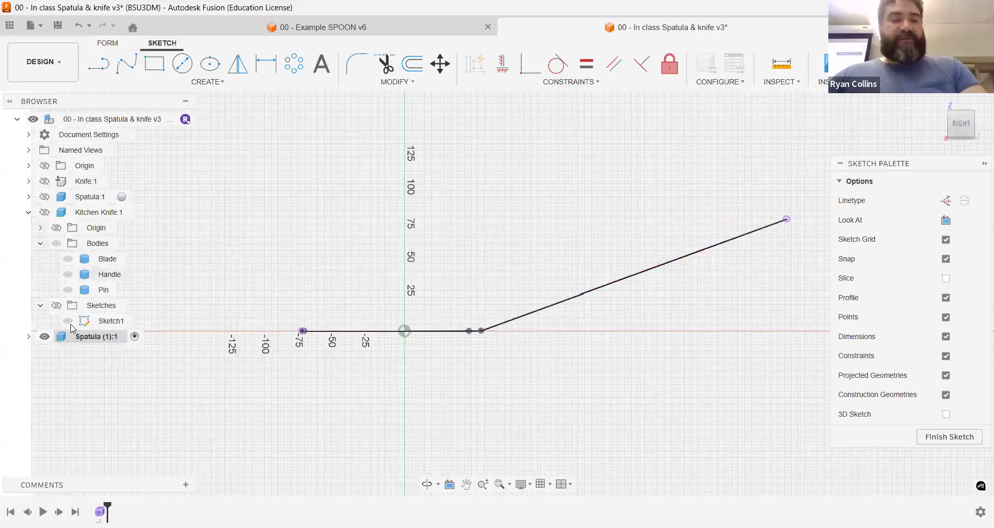
Step: Hide Body1 of the Spatula (1) component to check the projected lines, and show it again
click(29, 339)
click(41, 368)
click(67, 384)
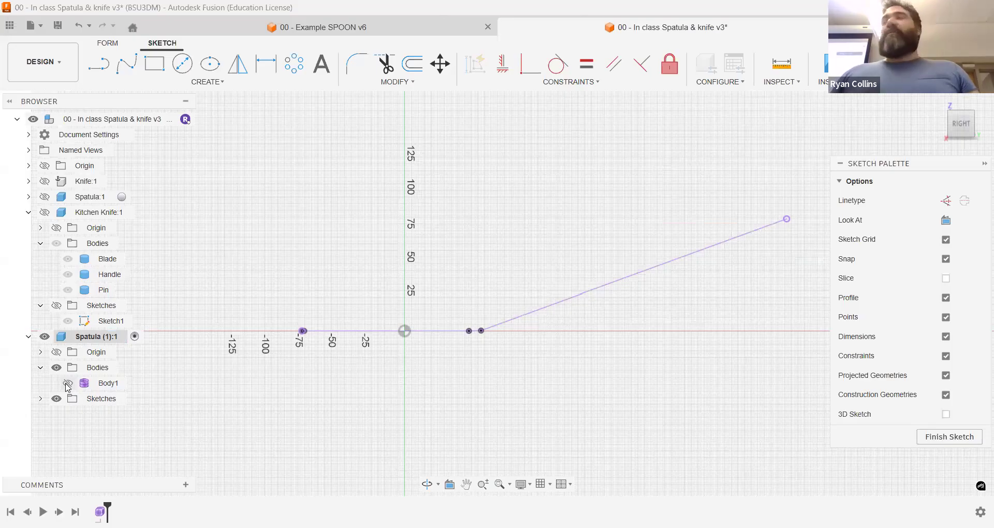
click(67, 384)
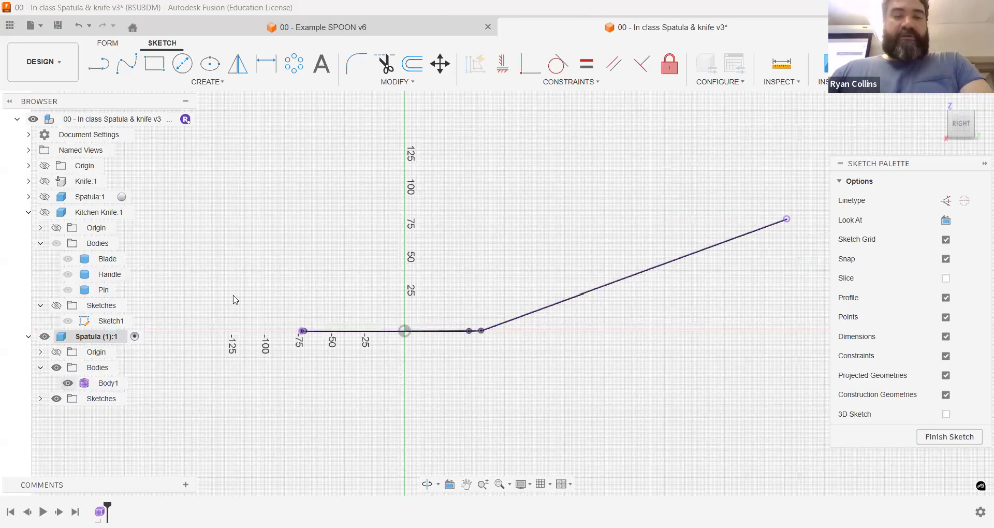
Step: Create a construction plane at an angle of 90 degrees through the projected line along the handle
shift+middle_drag(552, 179, 577, 218)
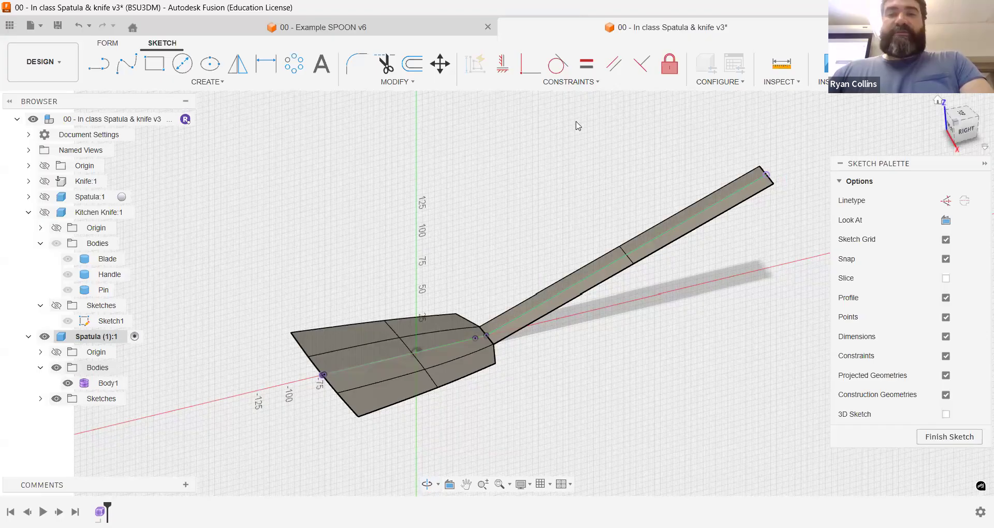
click(529, 80)
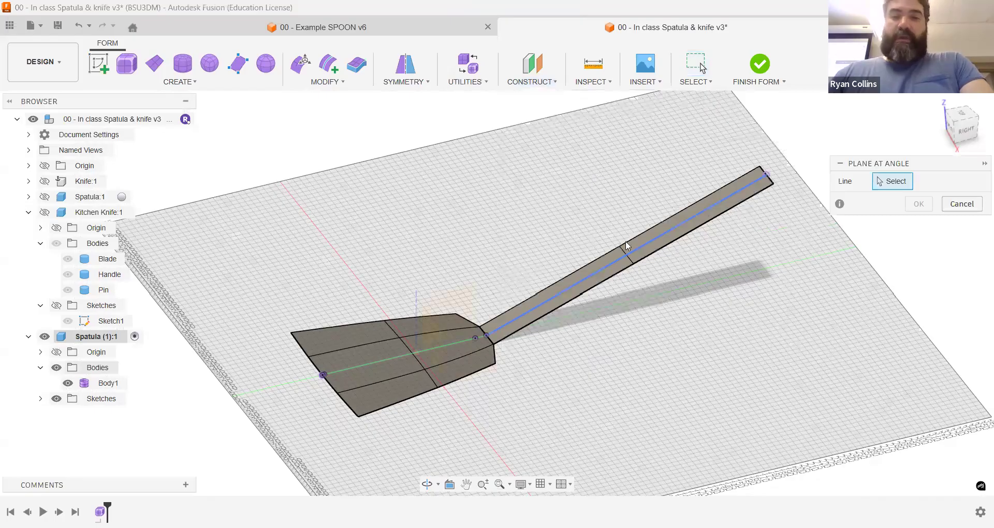
click(634, 247)
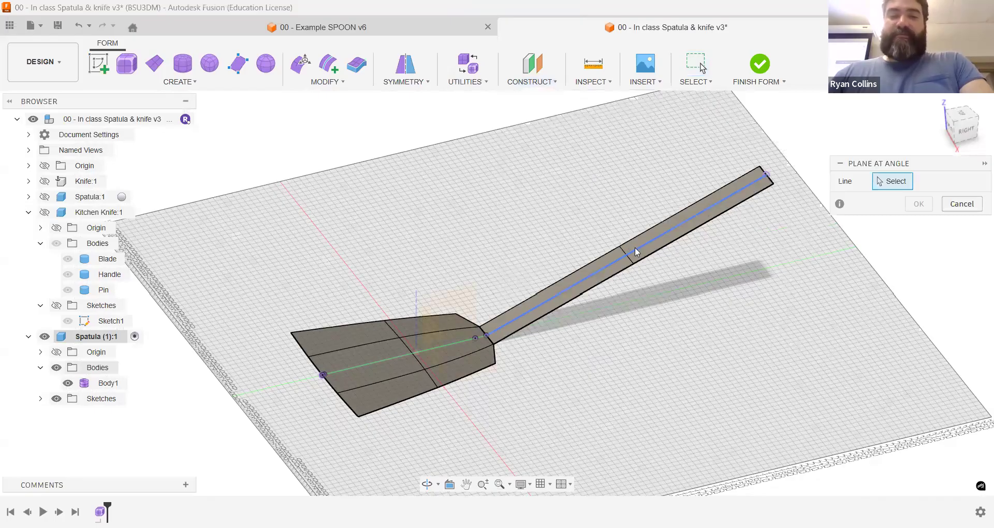
click(67, 383)
shift+middle_drag(702, 296, 574, 330)
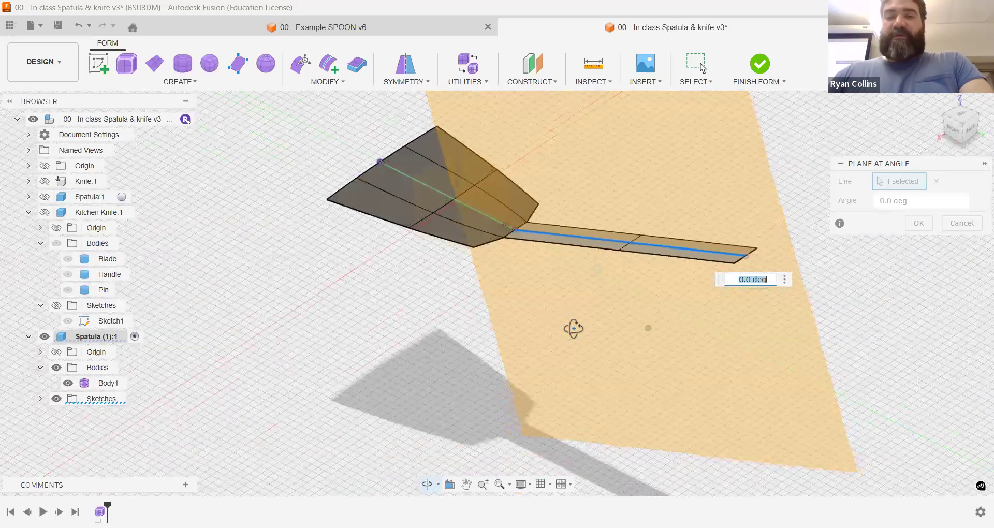
text(90)
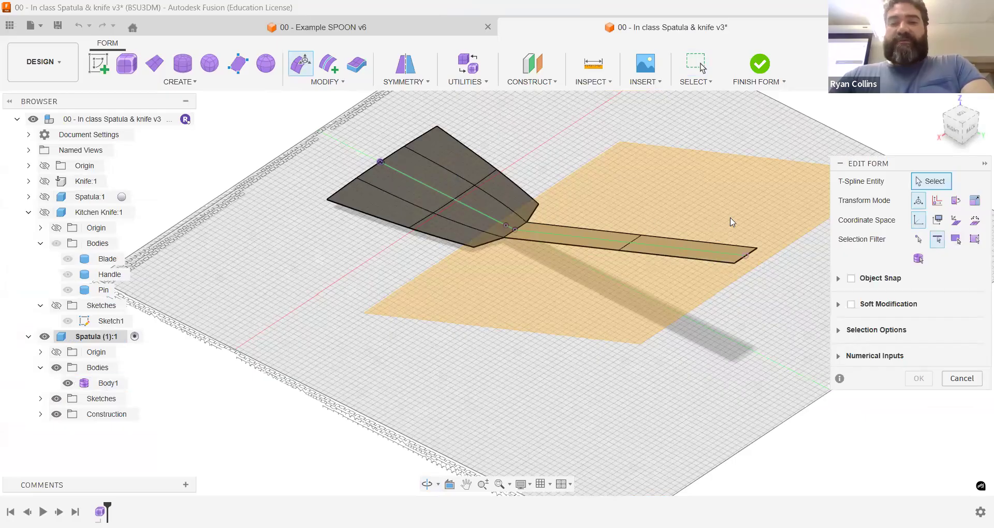
Step: Try to rotate the handle's edges with Edit Form, undo the rotation and cancel the edit
shift+middle_drag(732, 221, 772, 186)
drag(770, 185, 598, 340)
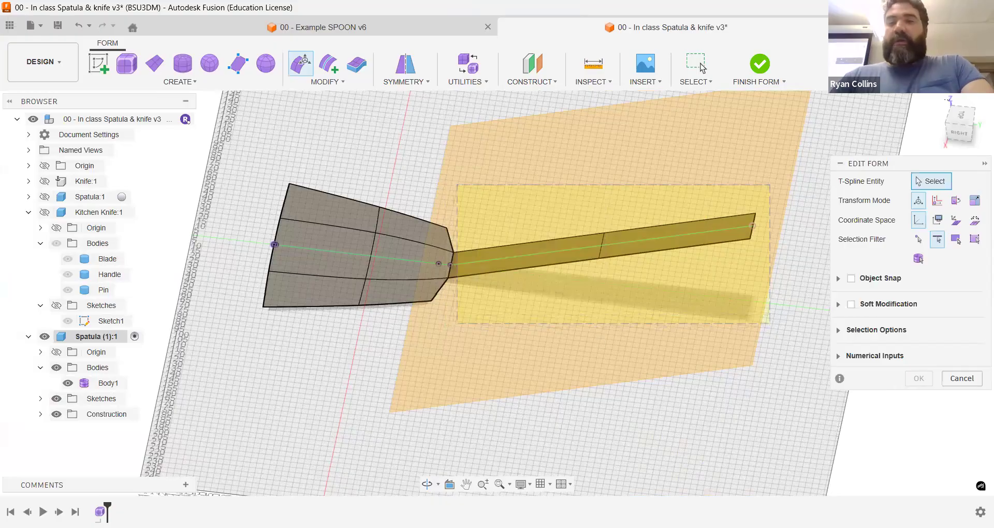
drag(602, 196, 621, 208)
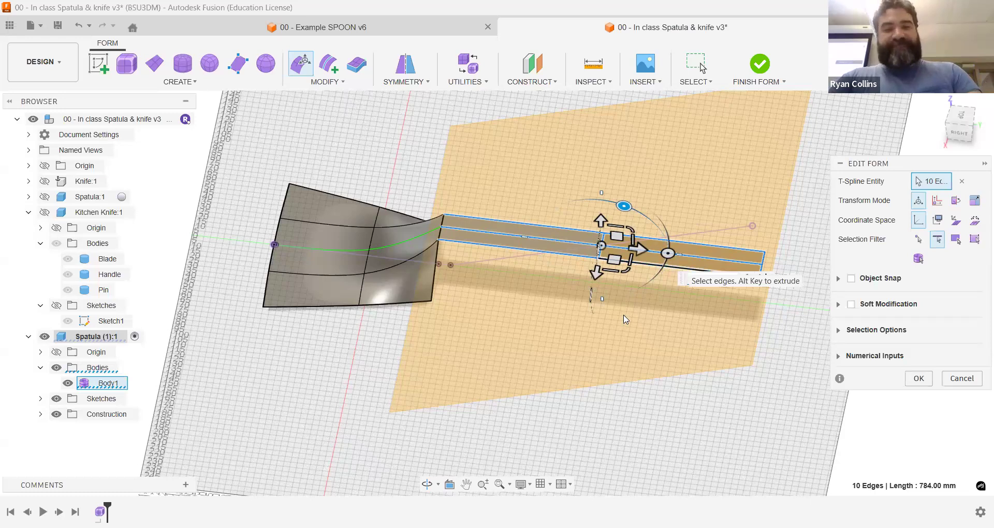
key(ctrl+z)
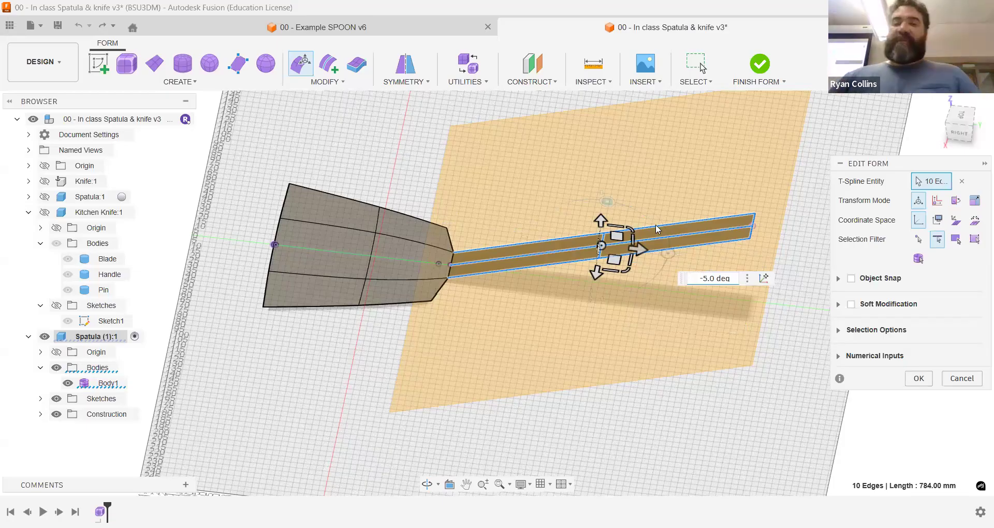
key(Escape)
click(970, 382)
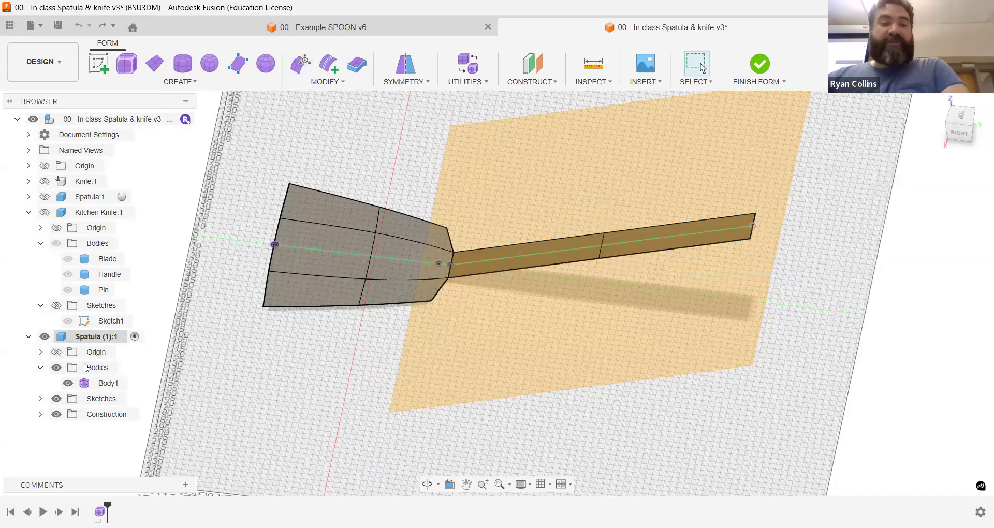
Step: Create a symmetric centre-based T-spline box around the handle on its angled plane, 128 mm long, 52 mm wide and 28 mm high
click(126, 63)
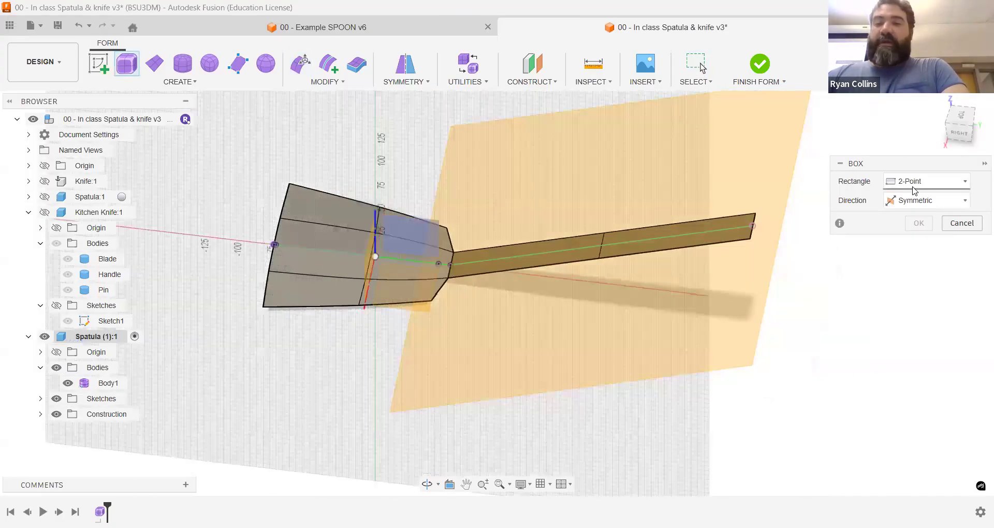
click(916, 182)
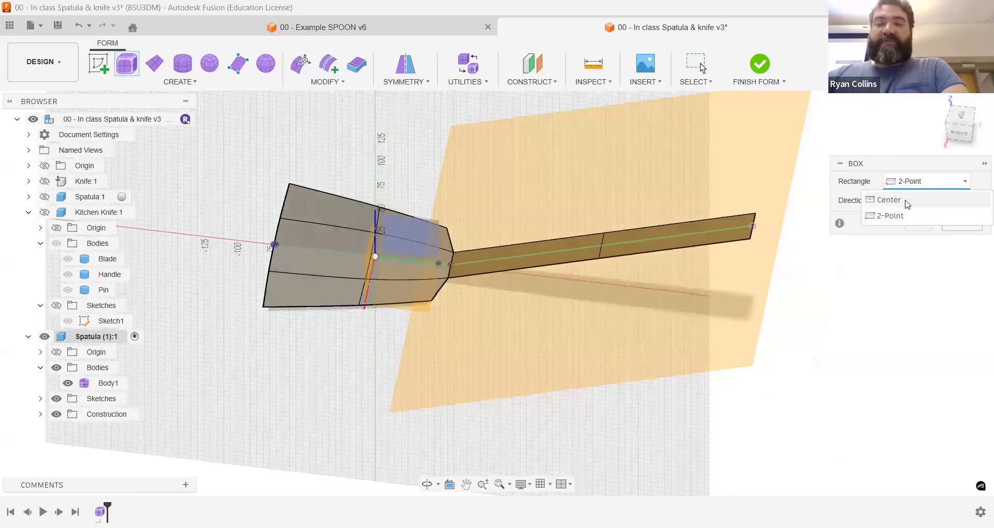
click(907, 203)
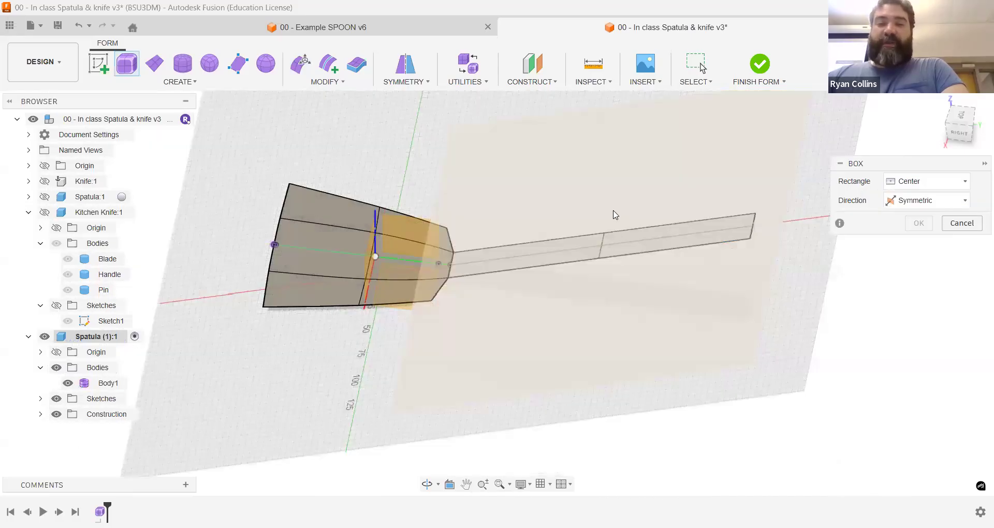
click(601, 249)
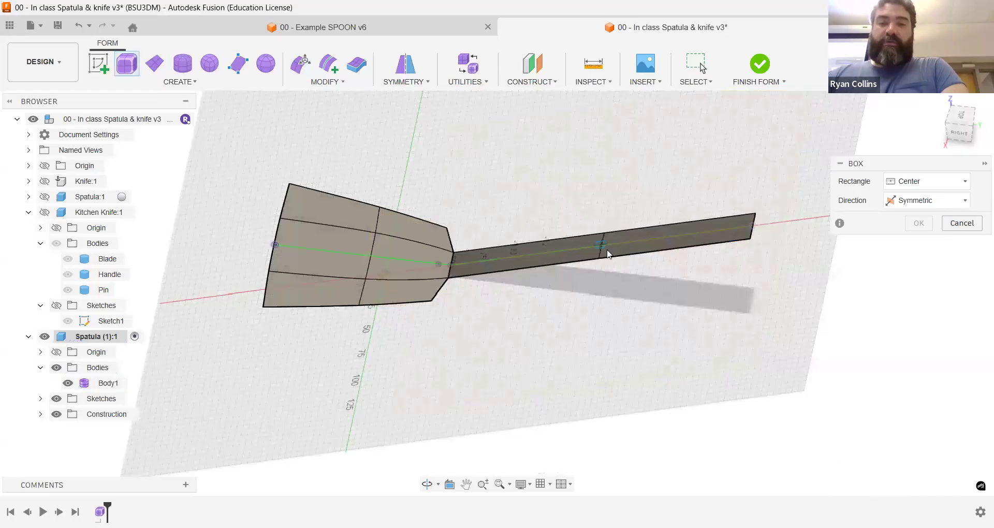
scroll(606, 251, up, 10)
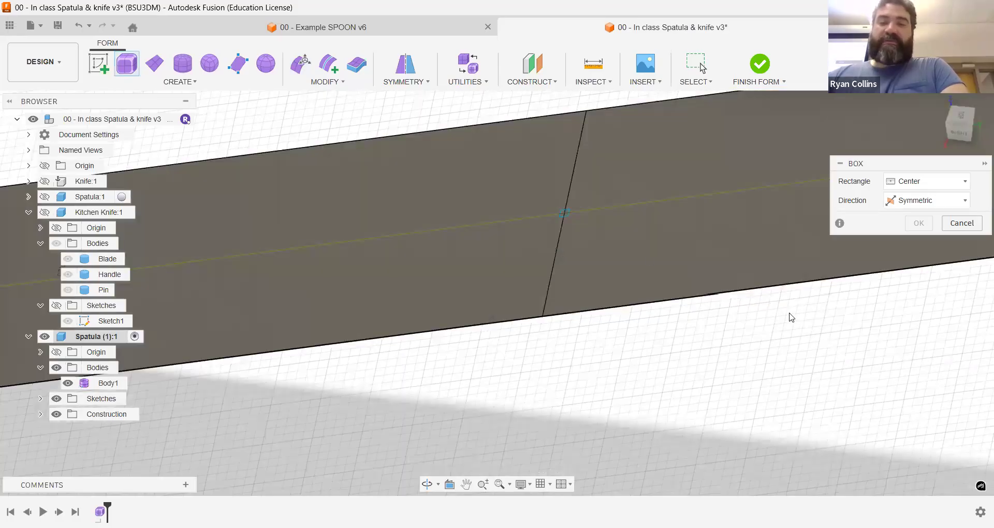
click(708, 320)
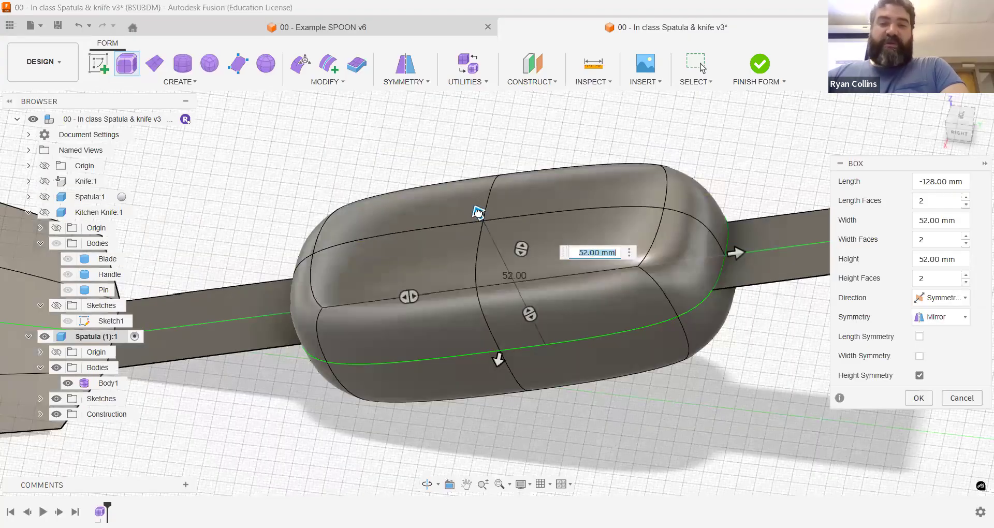
drag(481, 213, 496, 240)
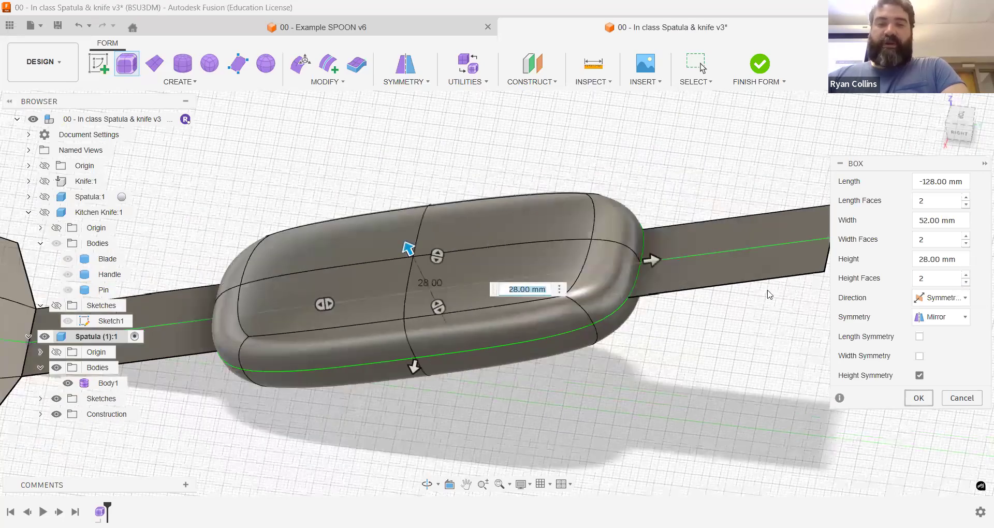
click(919, 398)
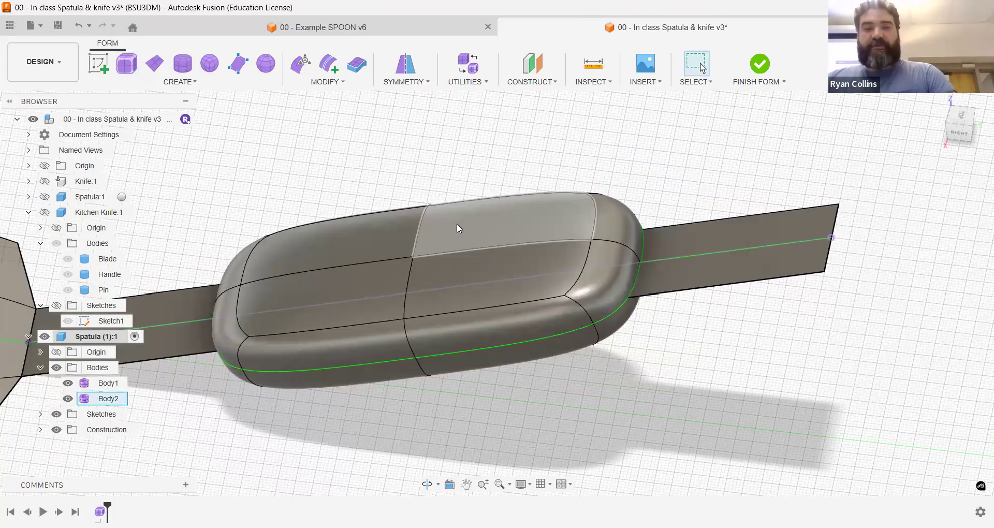
click(960, 133)
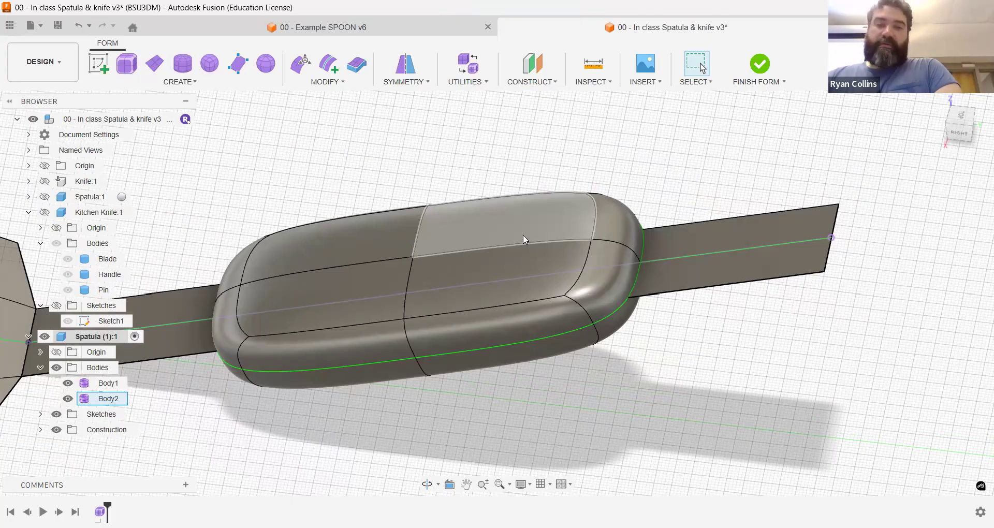
double_click(523, 234)
key(m)
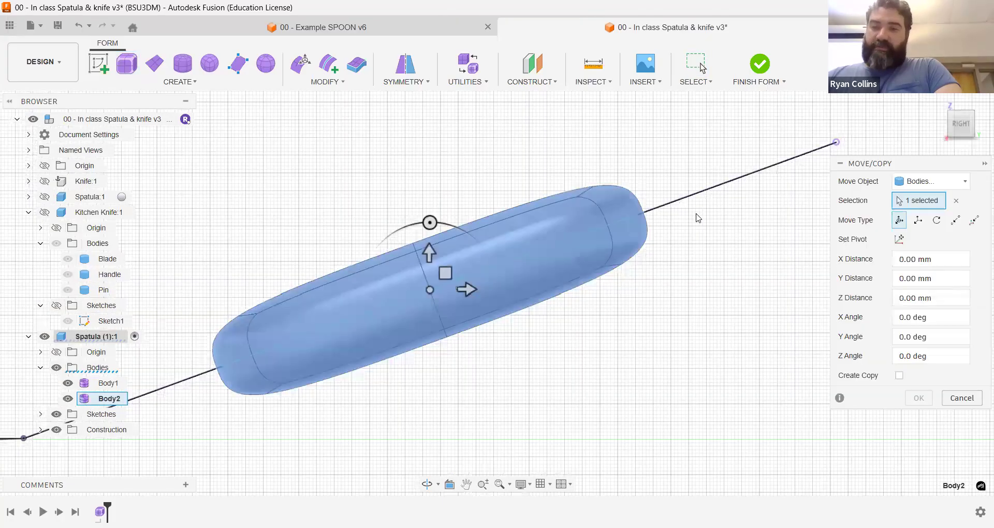
click(430, 290)
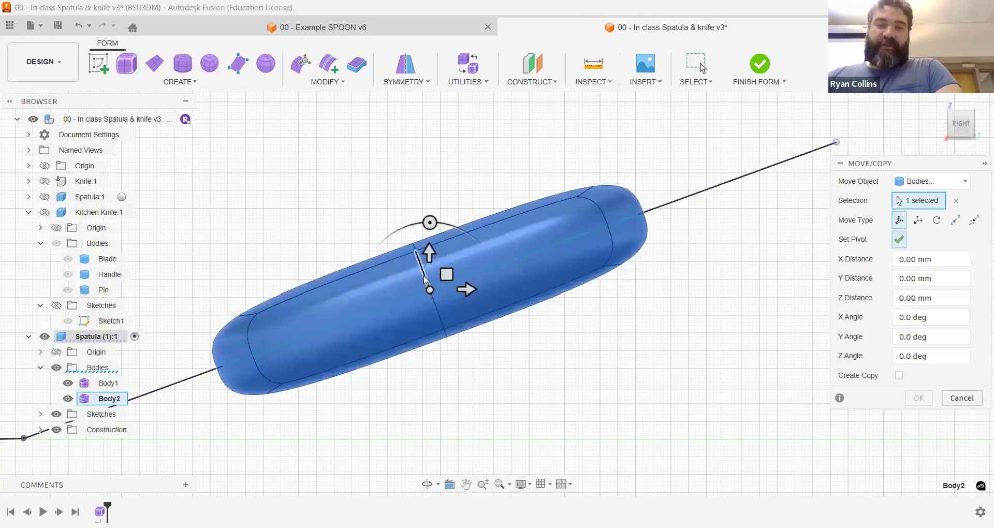
click(963, 403)
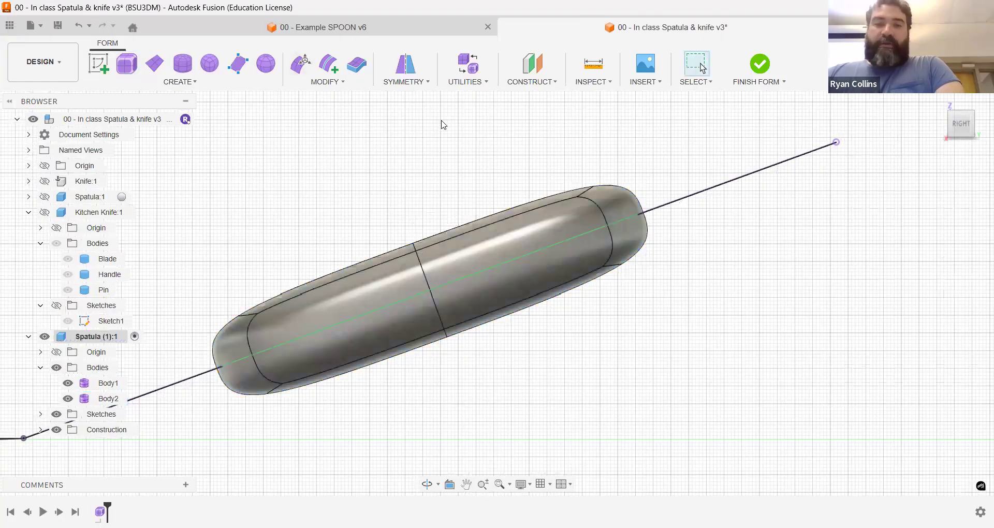
Step: Use Edit Form to stretch the grip's outer end edges along the angled line to the handle's tip, and finish the form
click(303, 68)
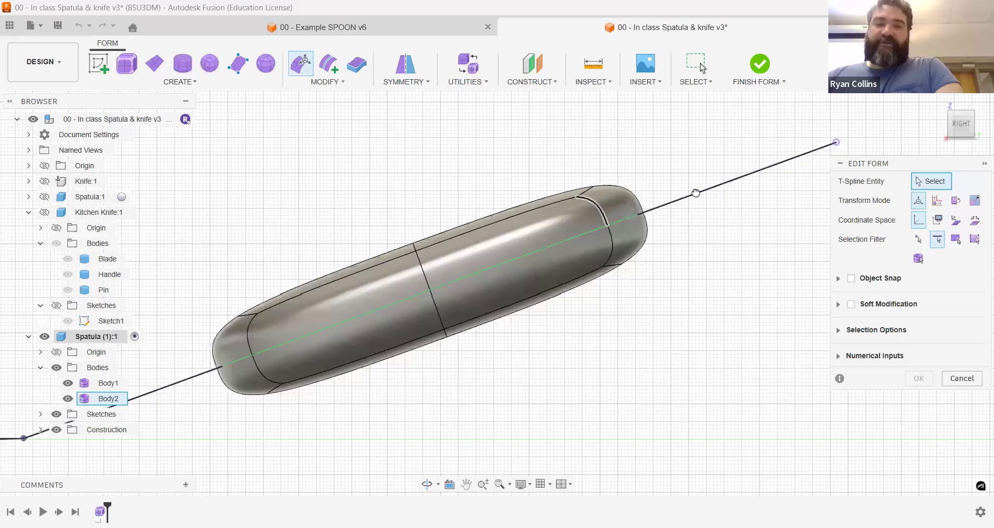
click(606, 212)
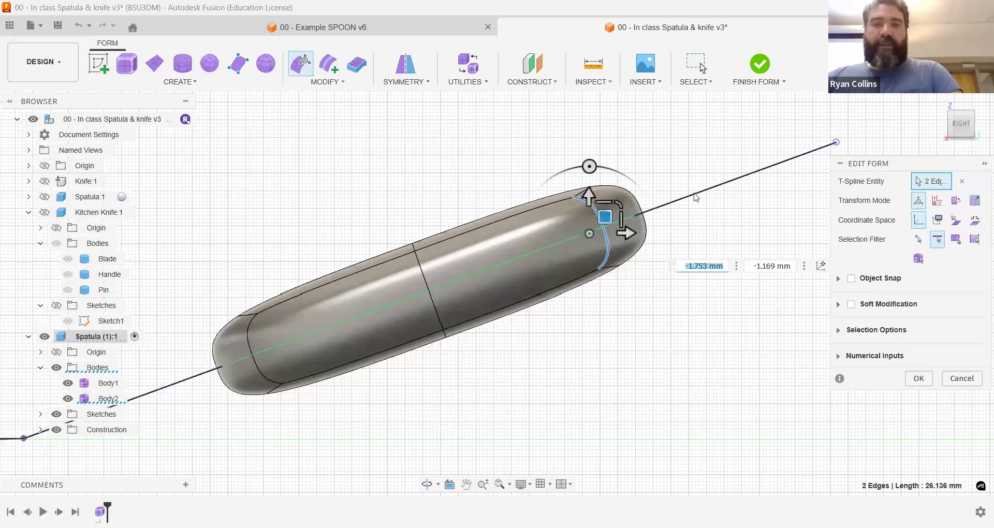
key(ctrl+z)
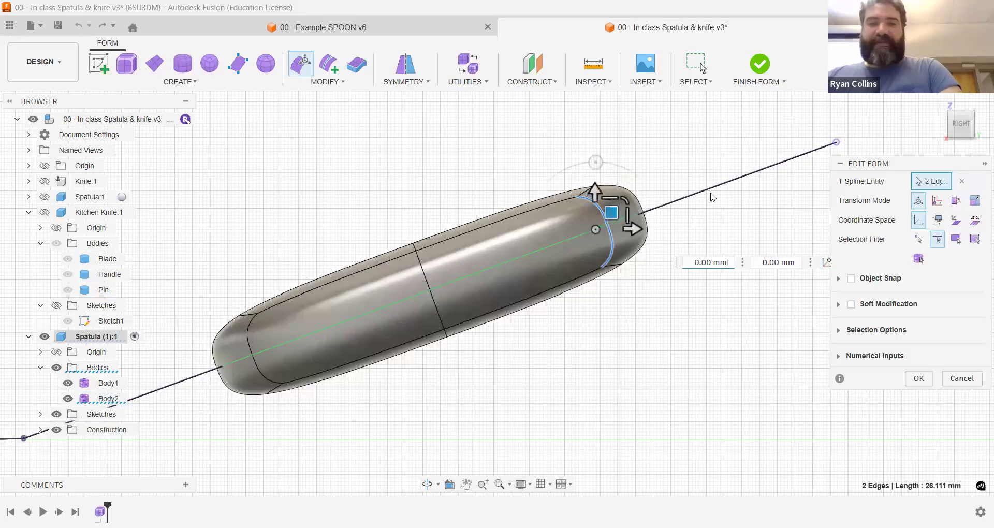
double_click(615, 211)
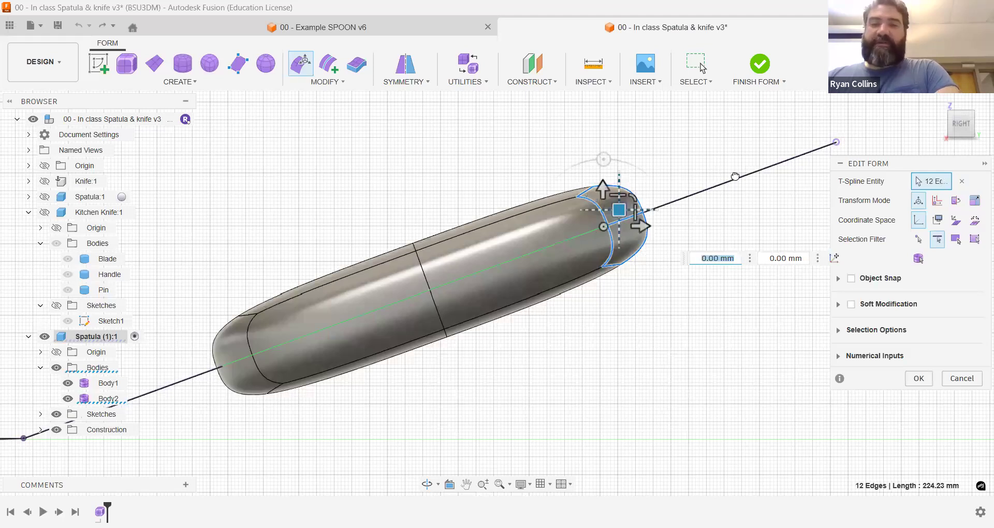
drag(839, 147, 850, 145)
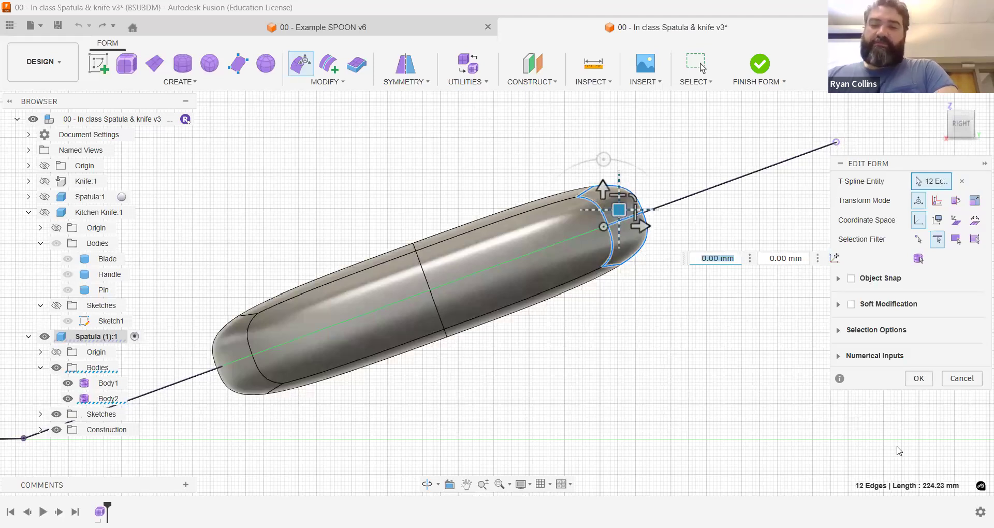
click(919, 385)
shift+middle_drag(725, 333, 661, 306)
scroll(661, 306, up, 1)
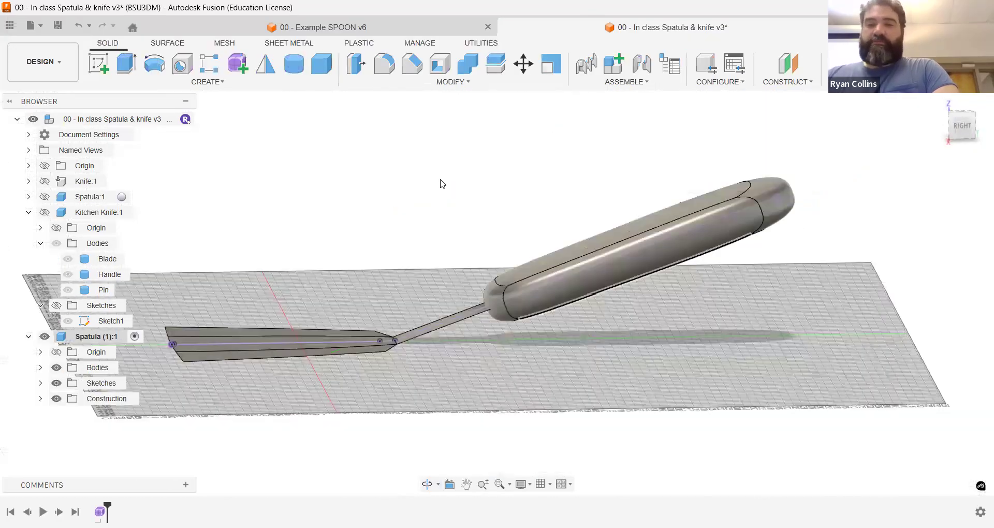
shift+middle_drag(536, 251, 536, 226)
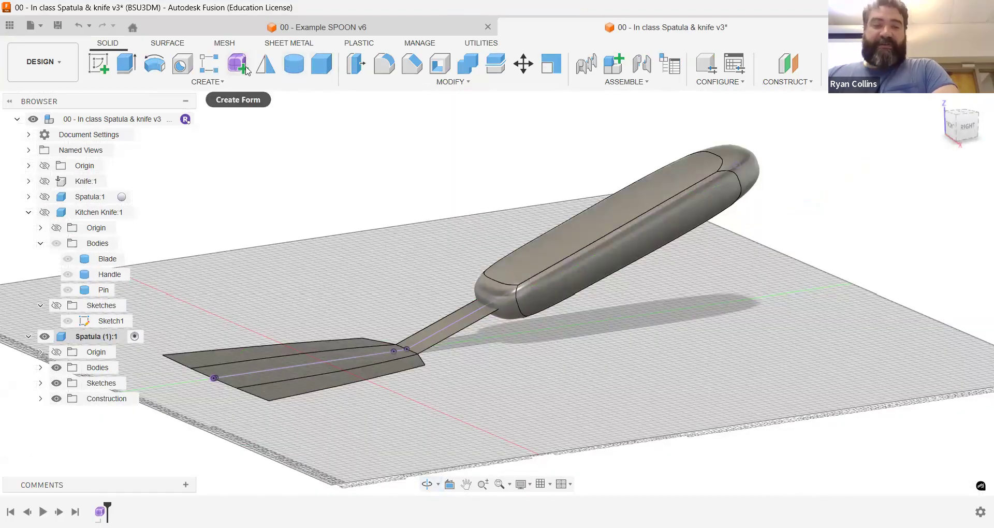
shift+middle_drag(686, 271, 609, 262)
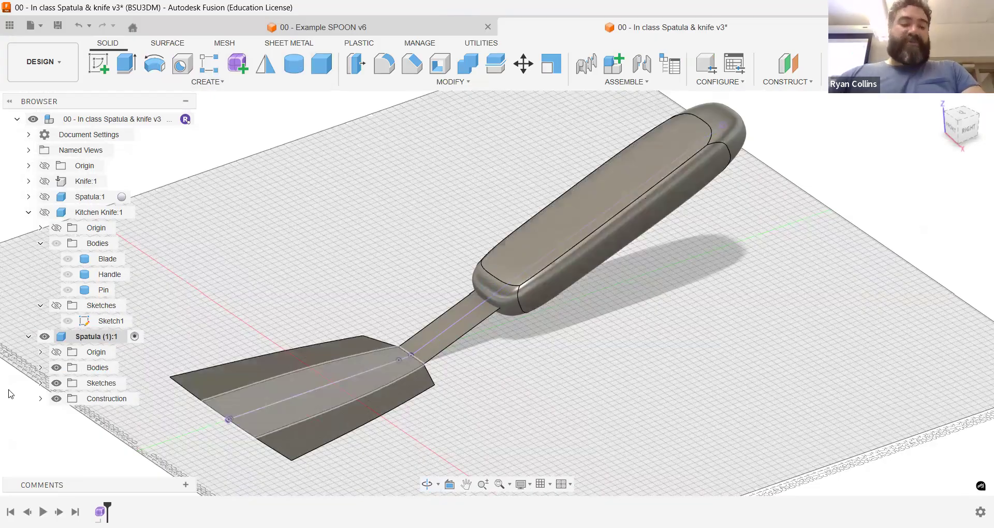
Step: Reopen the form for editing and thicken the flat spatula body
right_click(103, 511)
click(142, 387)
click(356, 63)
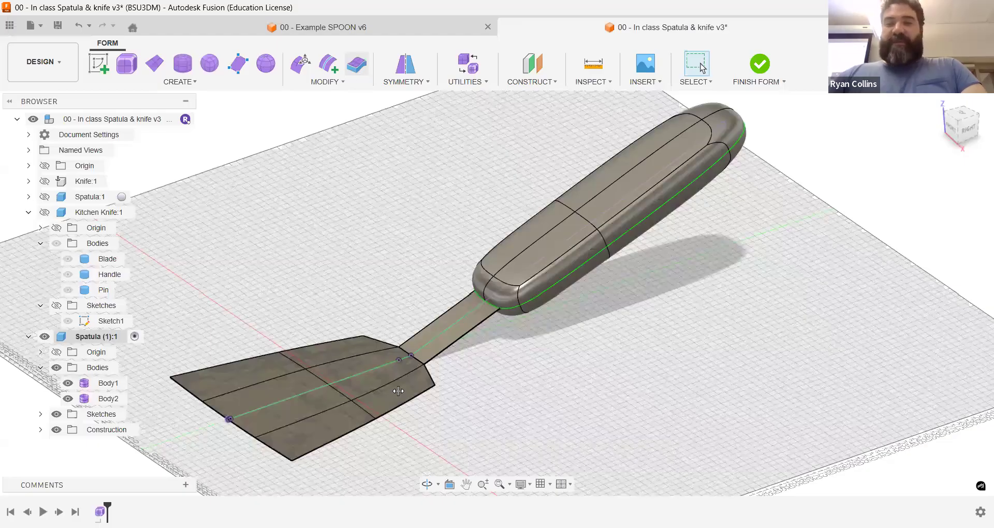
Step: Hide Body1 and move the 12 edges at the grip's blade-side end about 36.9 mm horizontally and 17 mm vertically up the handle
click(304, 61)
drag(435, 225, 557, 336)
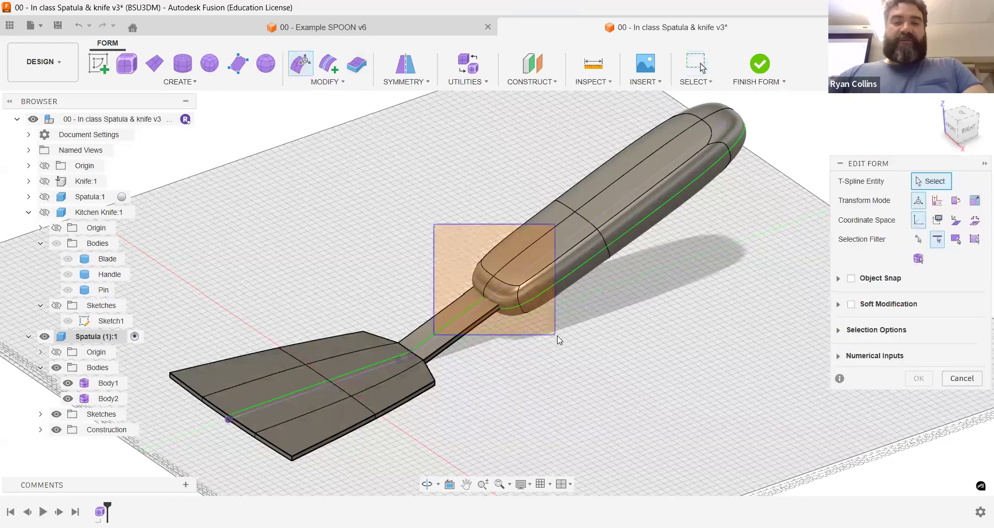
click(963, 126)
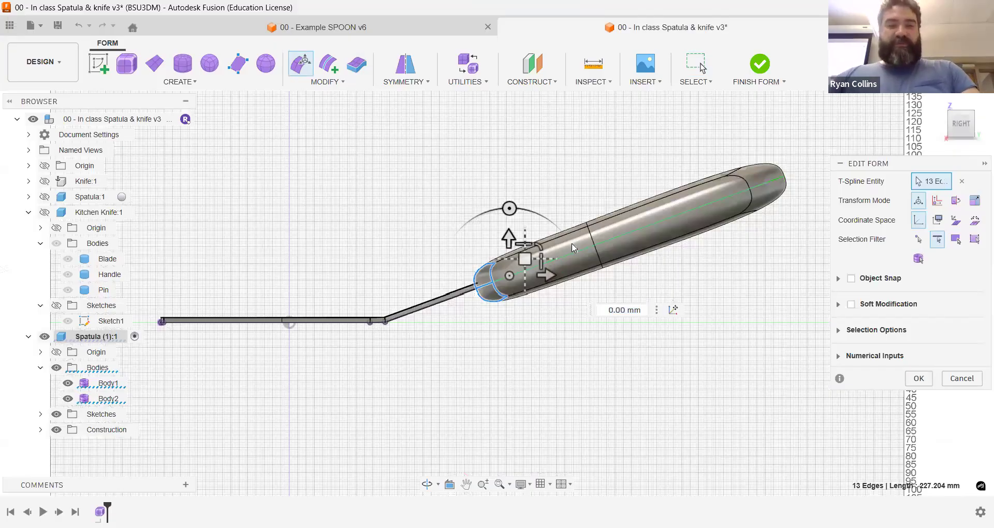
click(68, 383)
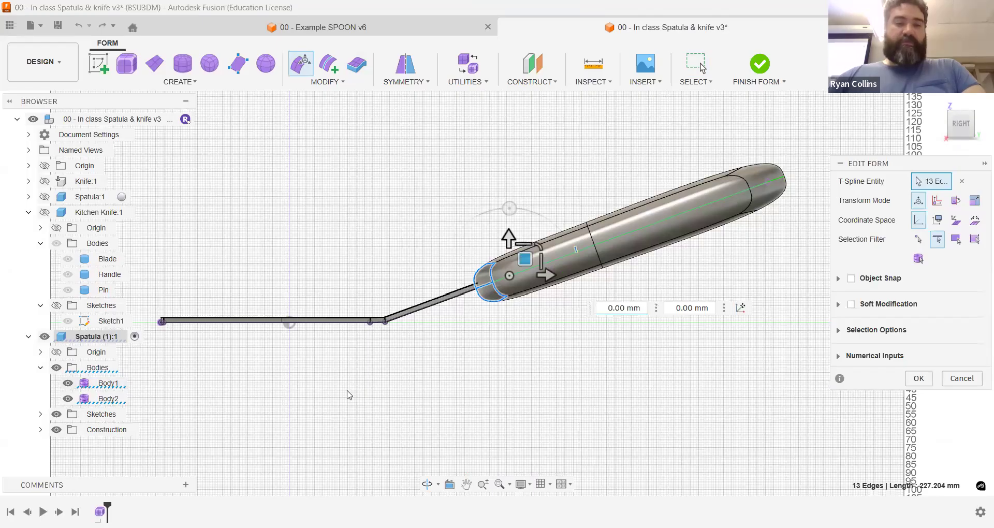
drag(454, 252, 529, 335)
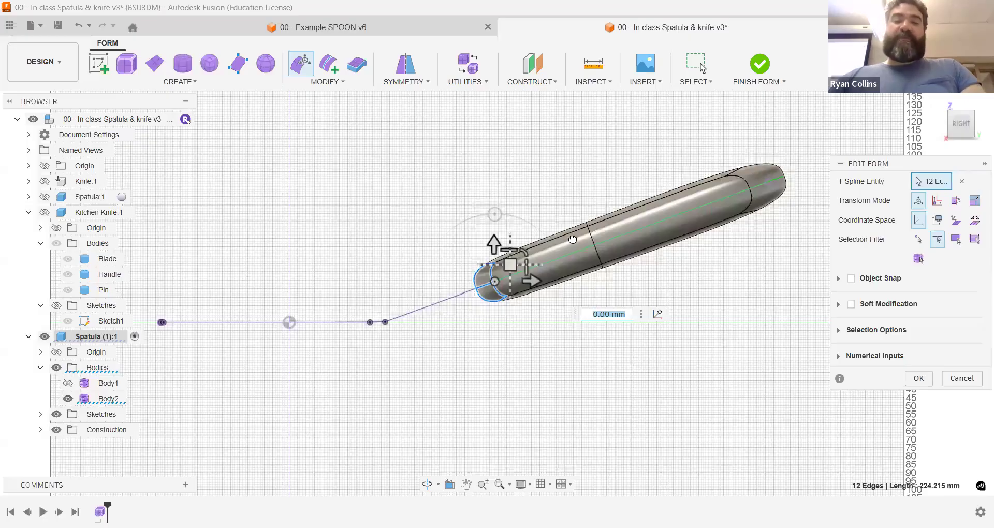
drag(510, 265, 572, 238)
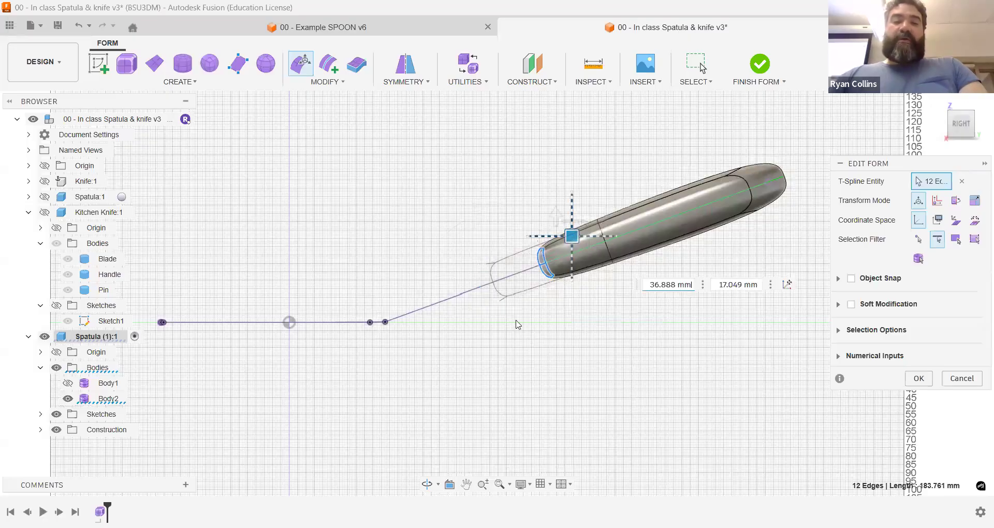
click(932, 381)
Step: Show Body1 again, inspect where the handle enters the shortened grip, and finish the form
shift+middle_drag(534, 330, 564, 344)
scroll(566, 348, up, 2)
scroll(536, 321, up, 2)
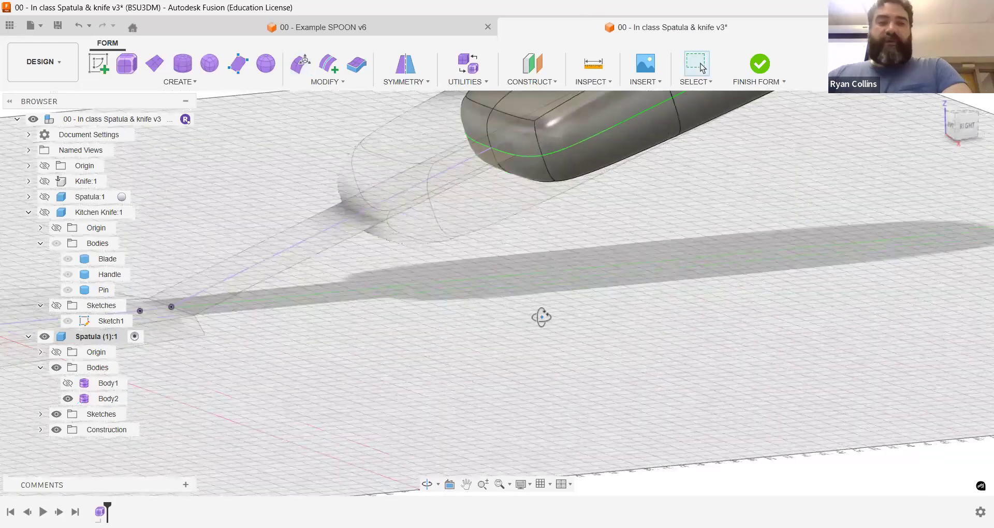
scroll(518, 309, up, 3)
middle_drag(505, 302, 672, 390)
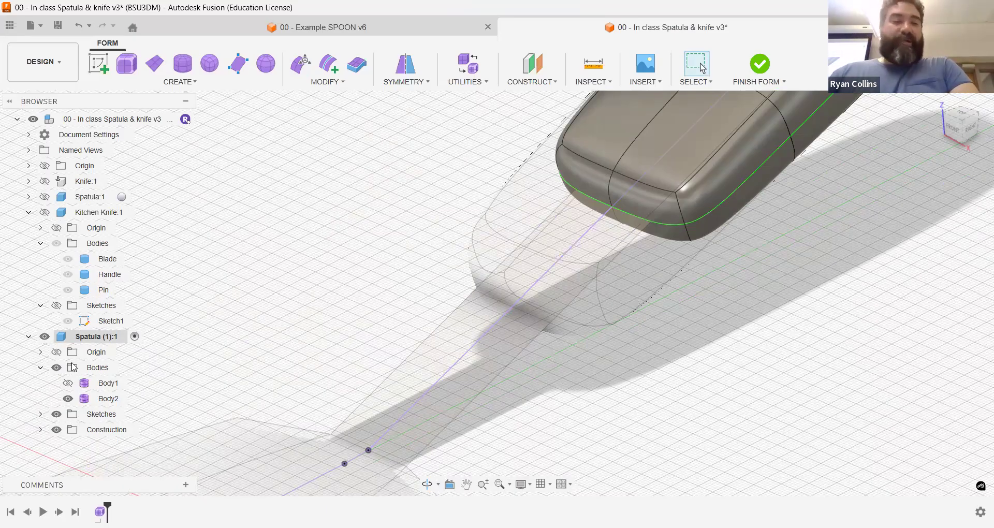
click(68, 383)
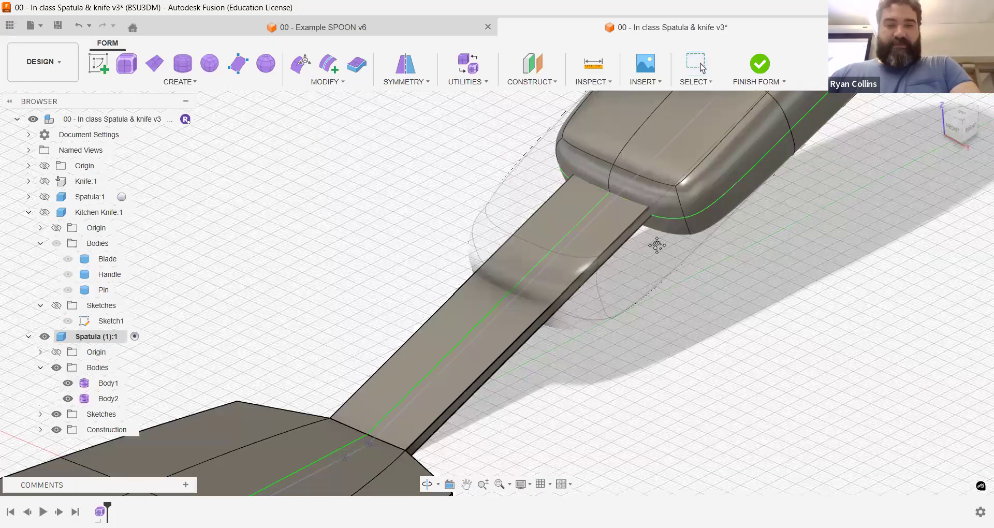
middle_drag(656, 245, 761, 94)
shift+middle_drag(617, 315, 653, 273)
click(760, 64)
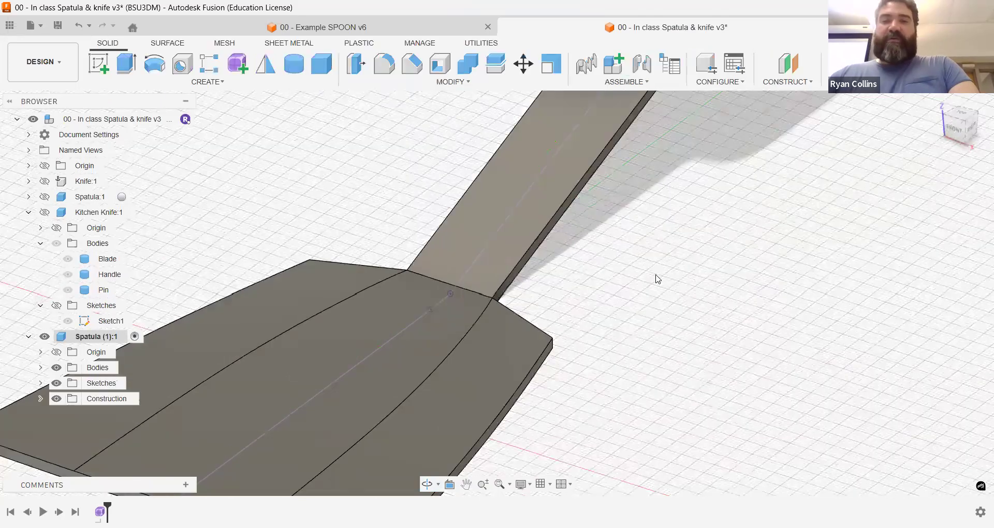
Step: Start a sketch on the horizontal origin plane beneath the blade and project the flat spatula body's outline into it
scroll(658, 279, down, 5)
scroll(684, 265, down, 3)
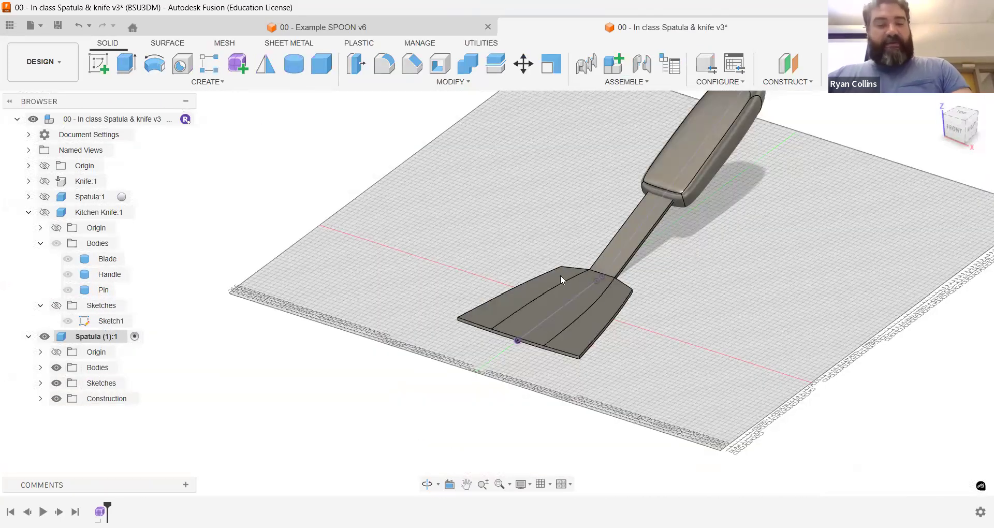
shift+middle_drag(633, 313, 576, 333)
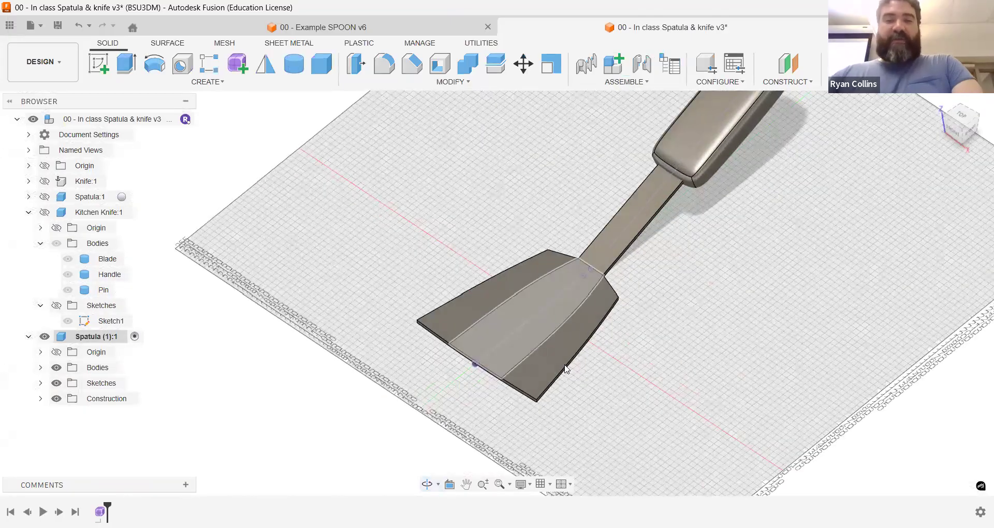
click(100, 64)
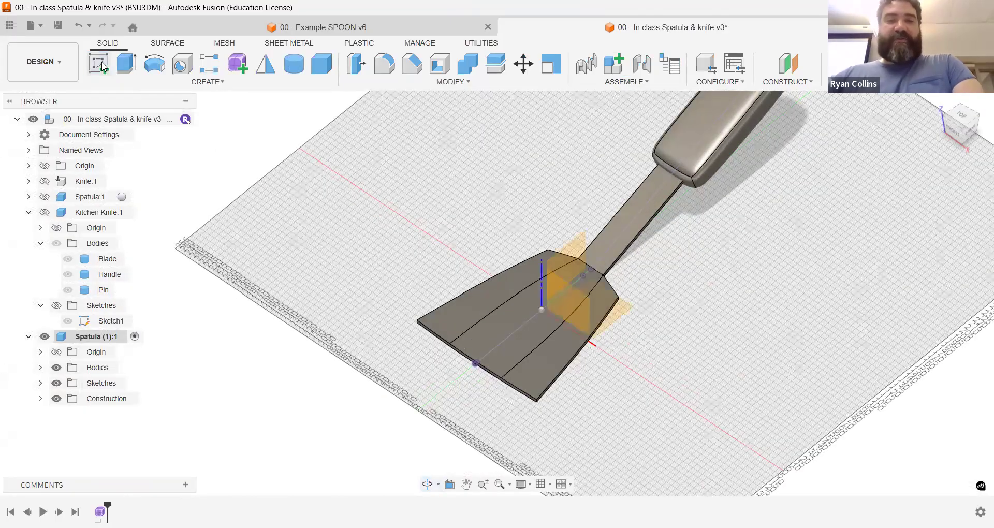
click(622, 310)
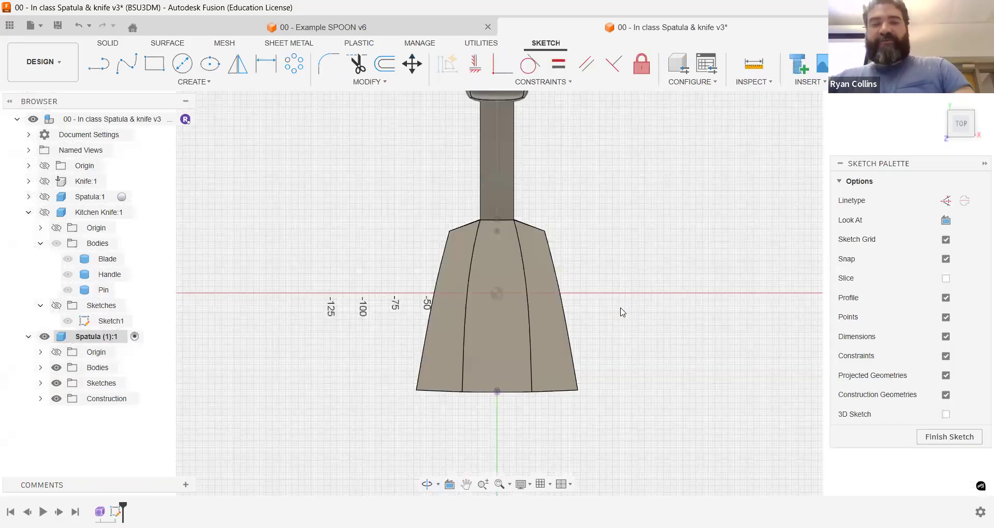
key(p)
click(551, 309)
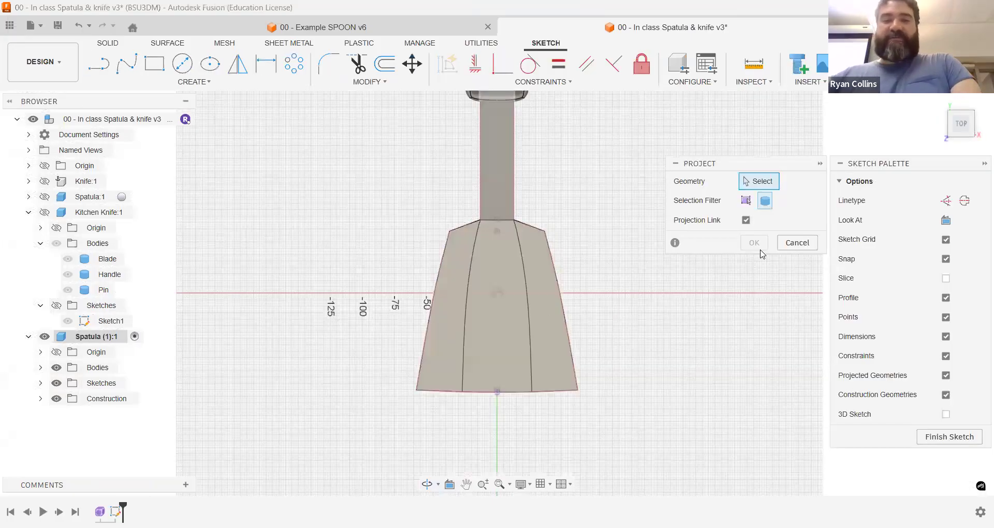
key(Return)
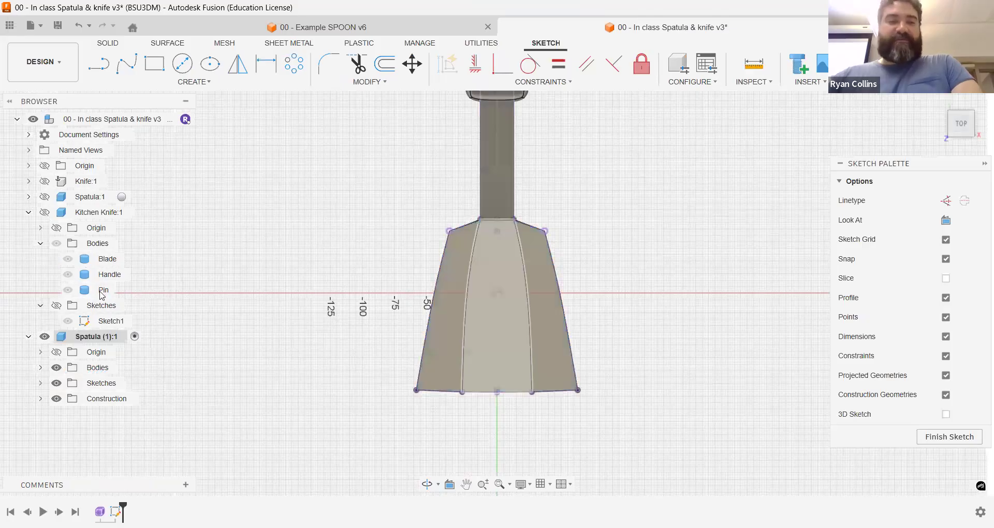
Step: Hide Body1 and draw a center rectangle about 8 mm wide and 90 mm long on the blade's vertical centerline
click(43, 370)
click(68, 383)
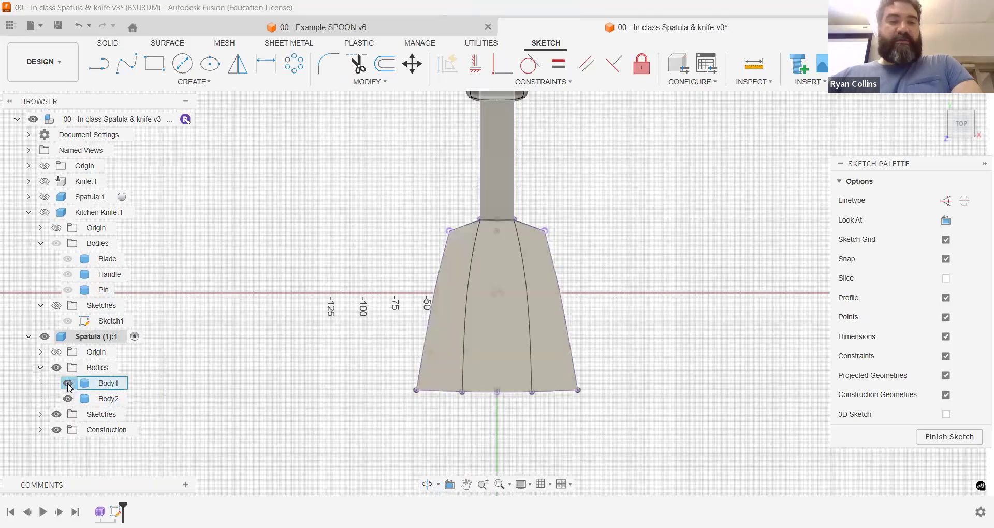
click(178, 86)
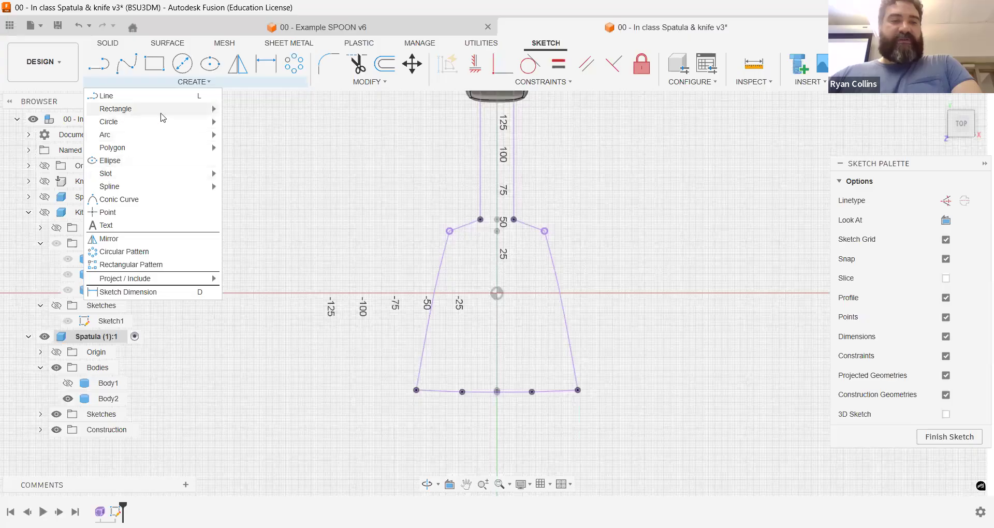
mouse_move(115, 109)
click(261, 135)
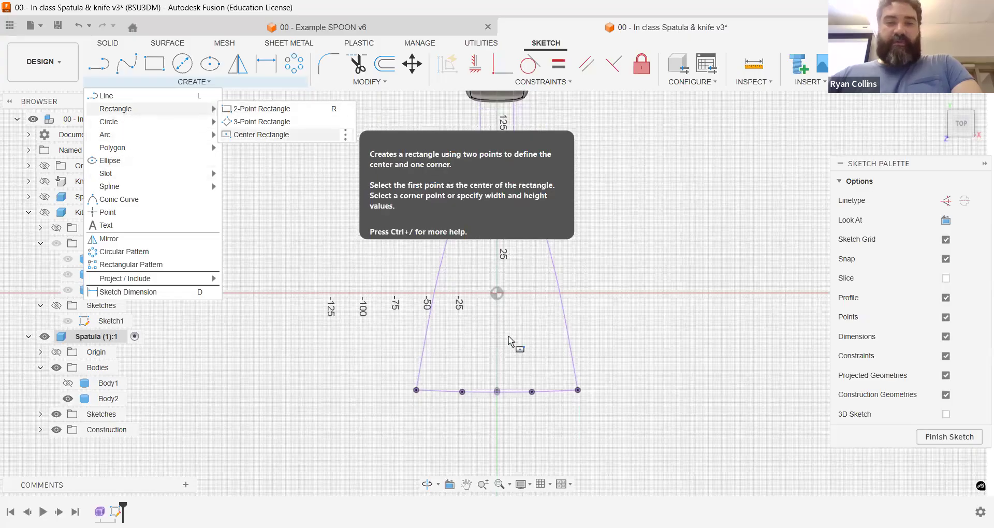
scroll(497, 319, up, 5)
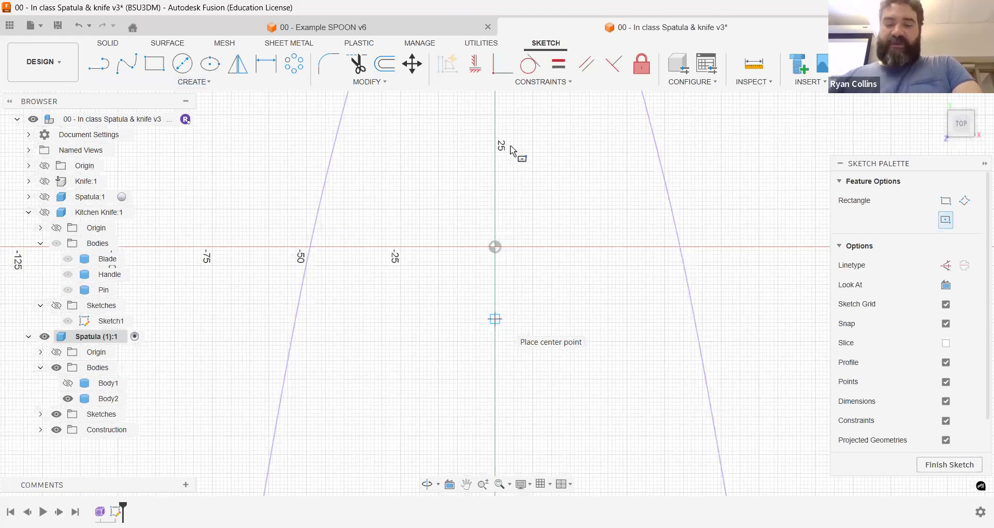
click(510, 150)
scroll(611, 254, down, 4)
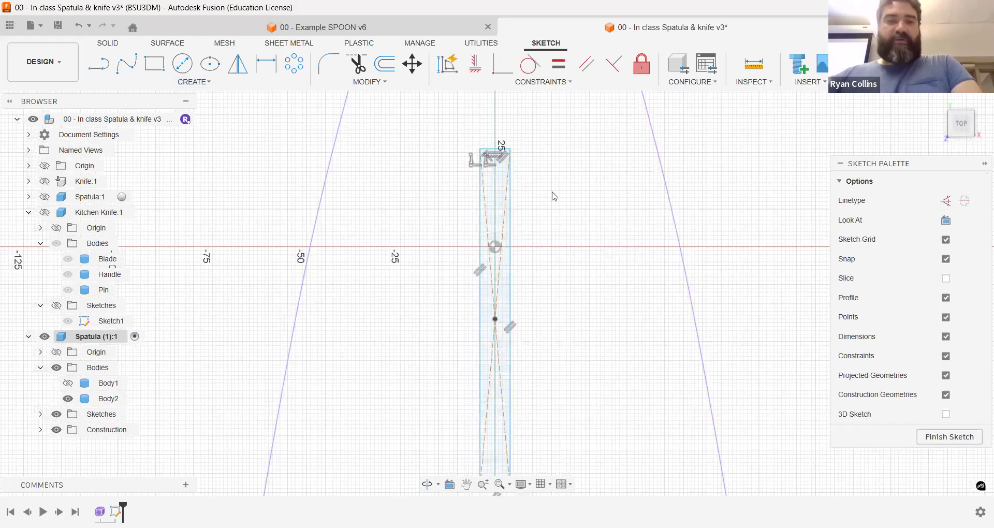
Step: Make a symmetric rectangular pattern of the narrow rectangle with a quantity of 5, spread across the blade's width
click(290, 62)
click(207, 84)
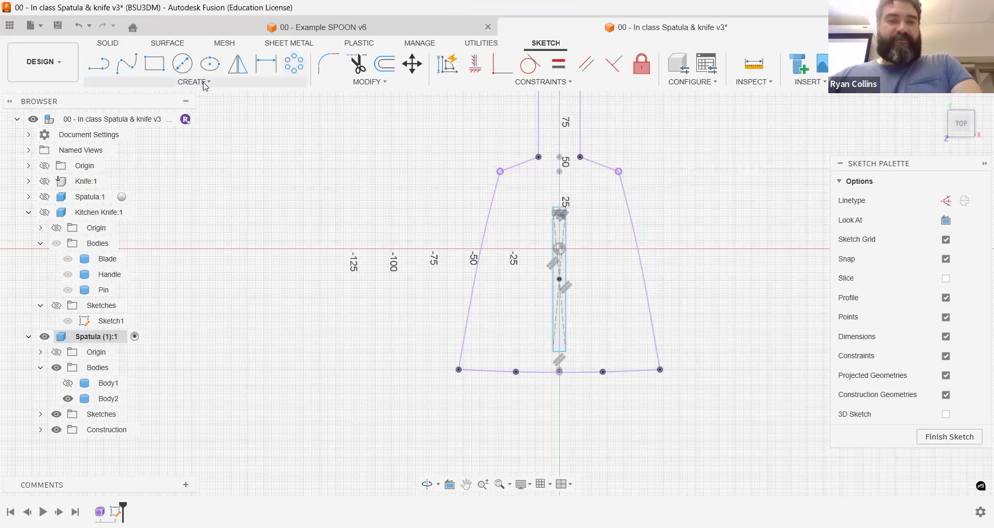
click(114, 265)
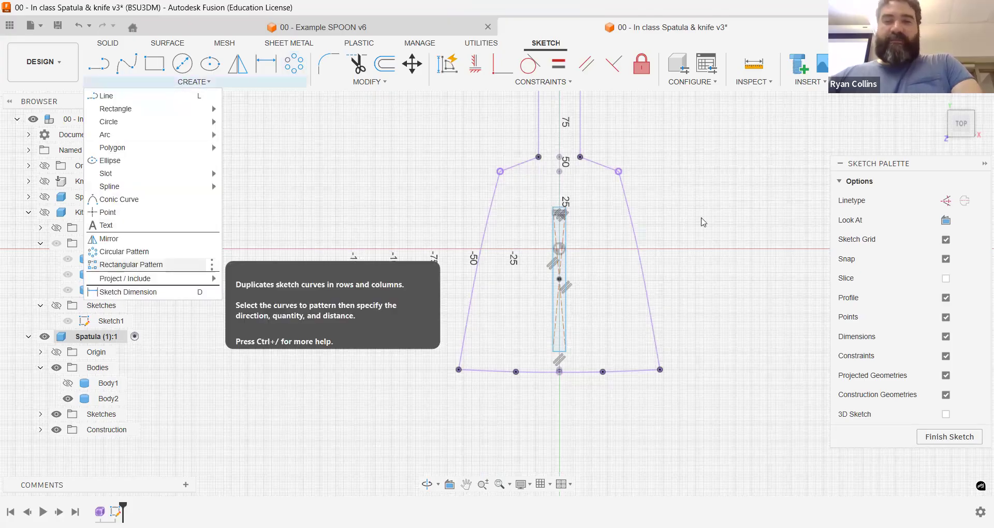
double_click(569, 249)
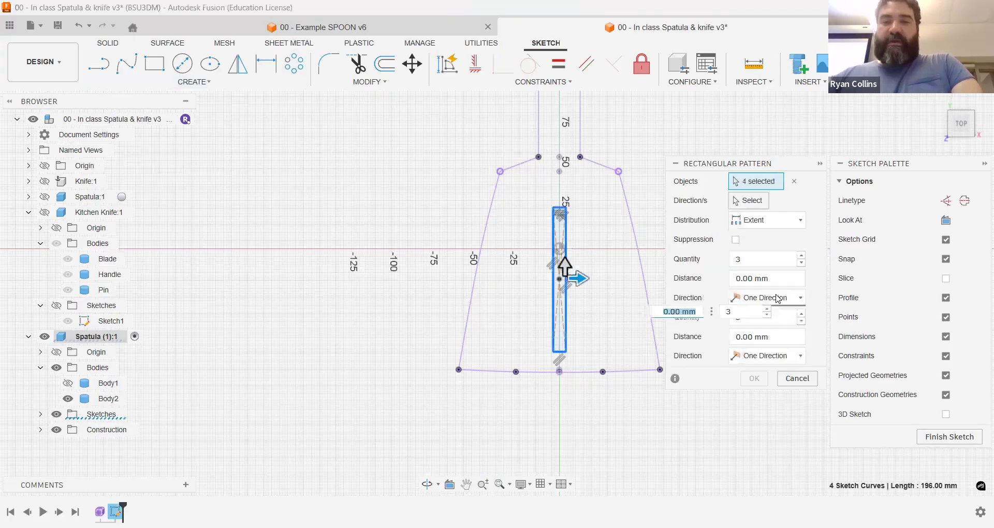
click(776, 298)
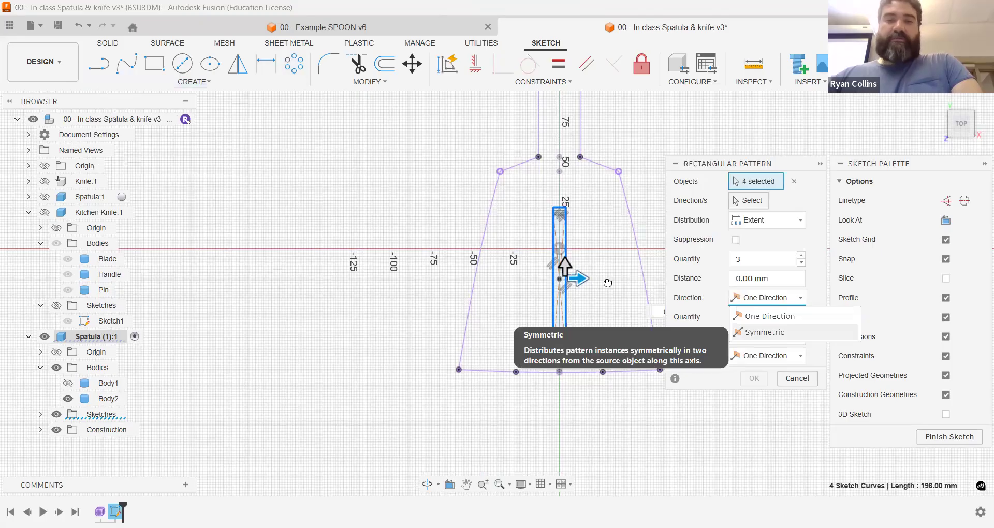
click(765, 332)
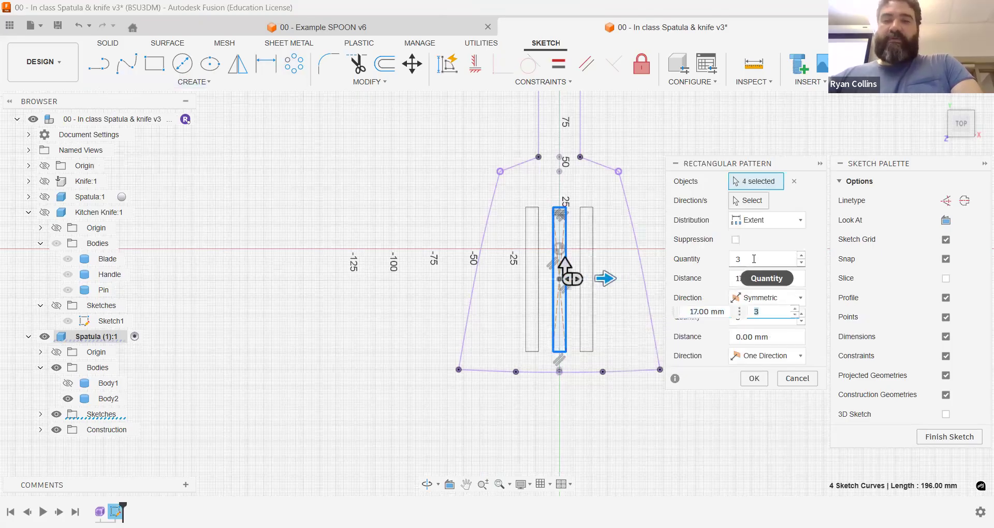
drag(755, 262, 727, 265)
text(5)
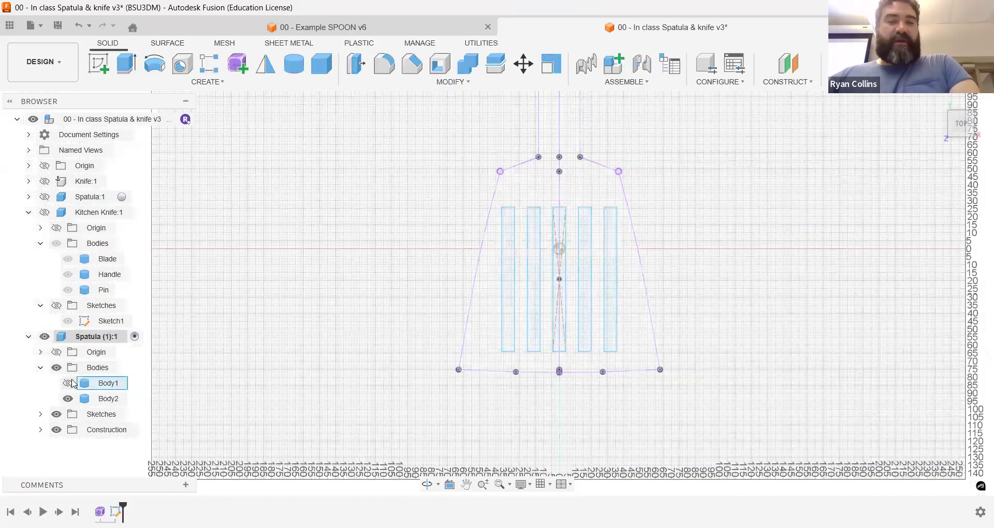
Step: Finish the sketch and extrude all five rectangles symmetrically by 11 mm as a cut to form slots through the blade
click(69, 383)
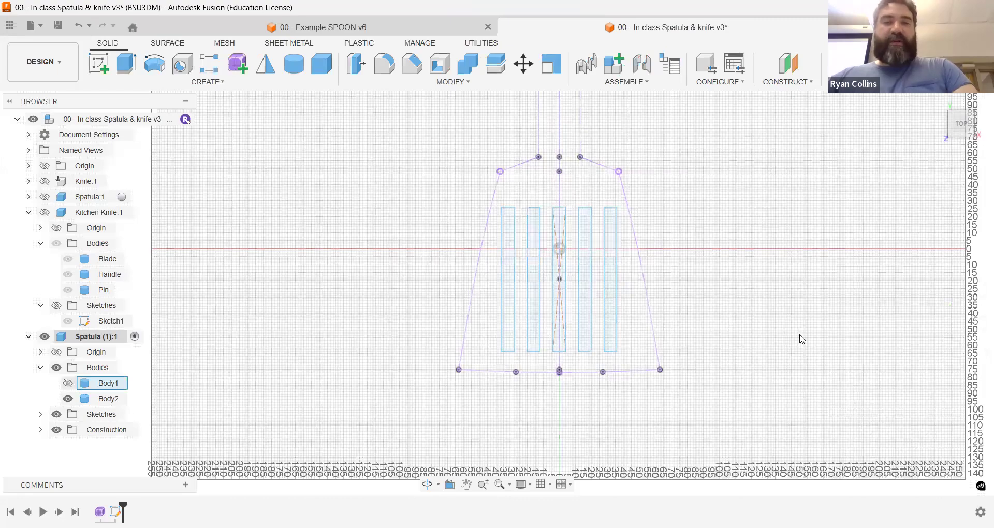
shift+middle_drag(766, 313, 760, 289)
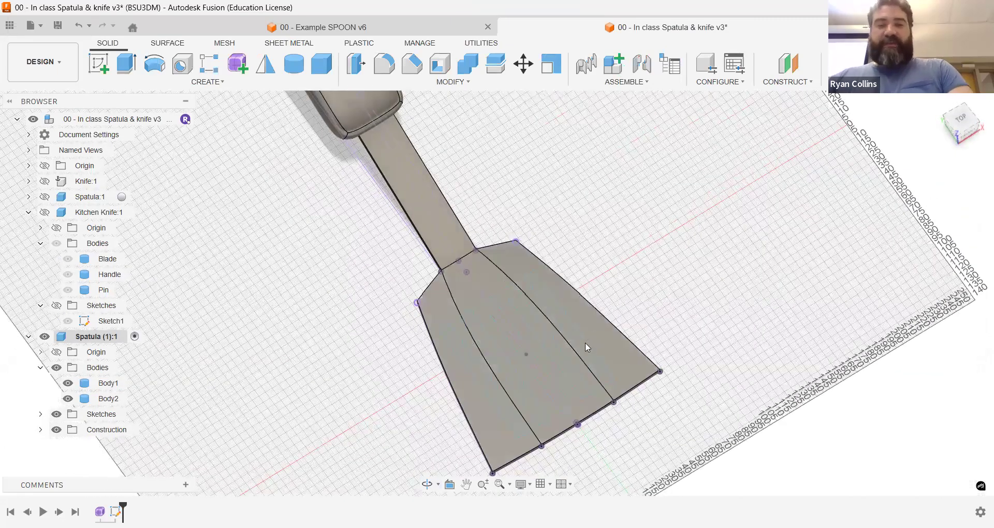
key(e)
click(566, 352)
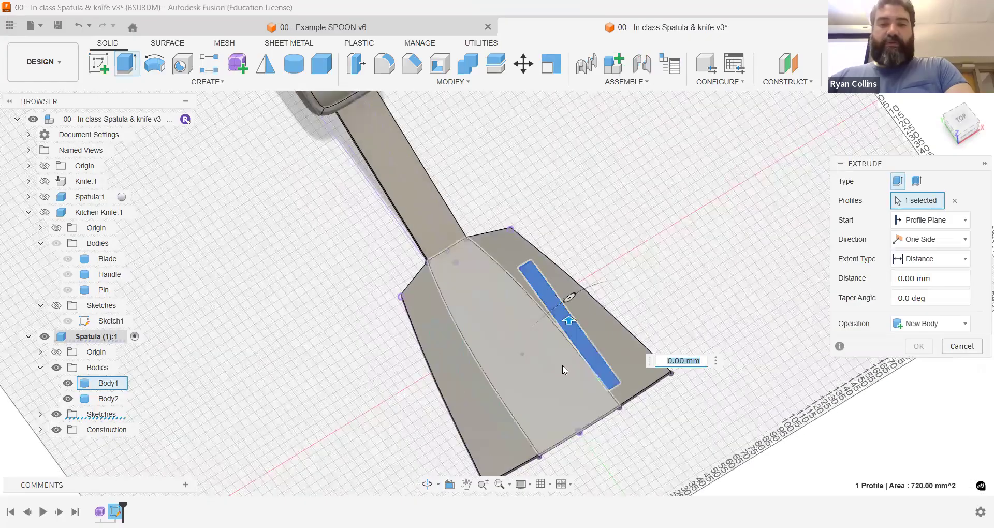
scroll(566, 352, up, 5)
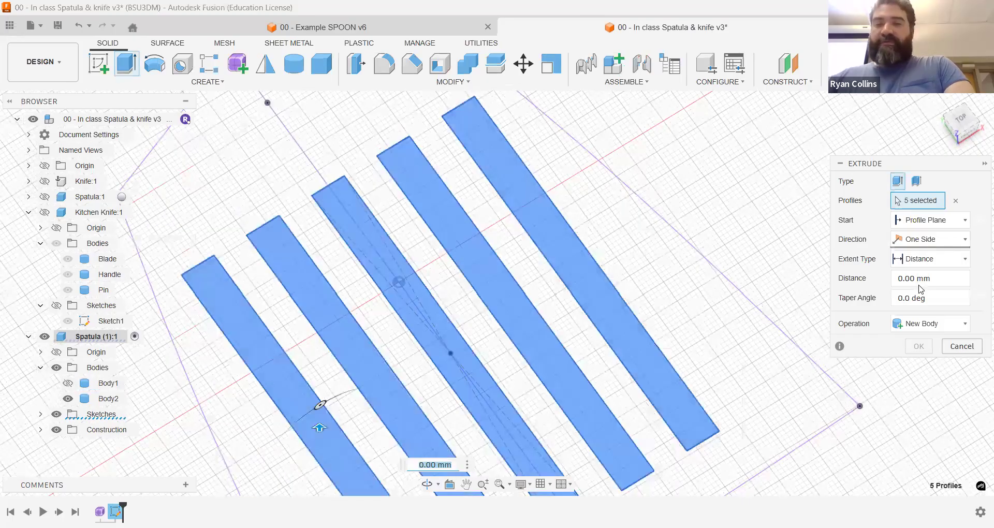
click(930, 242)
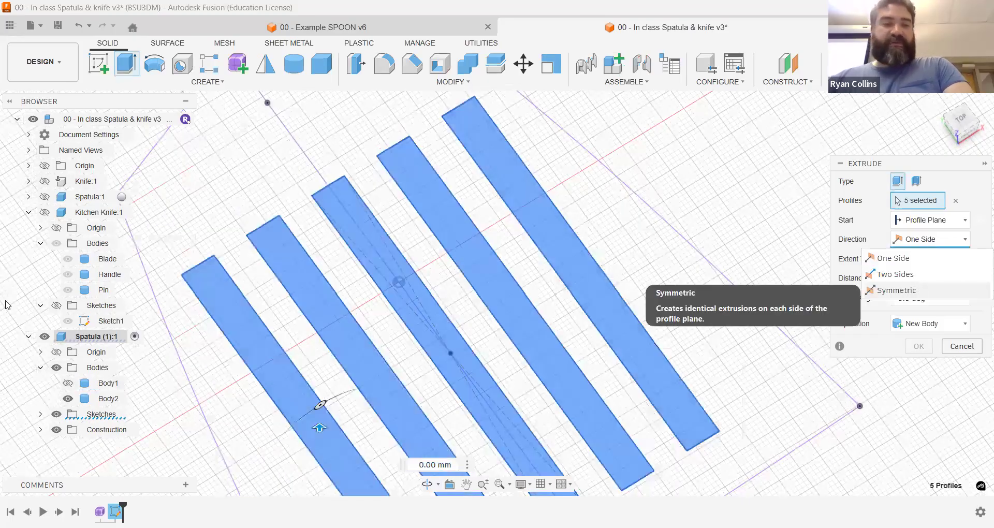
click(897, 291)
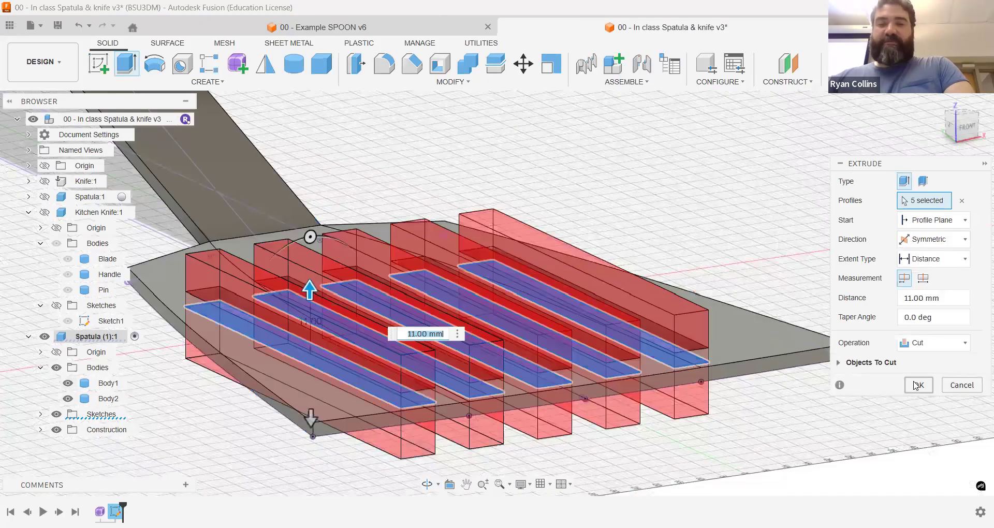
click(917, 386)
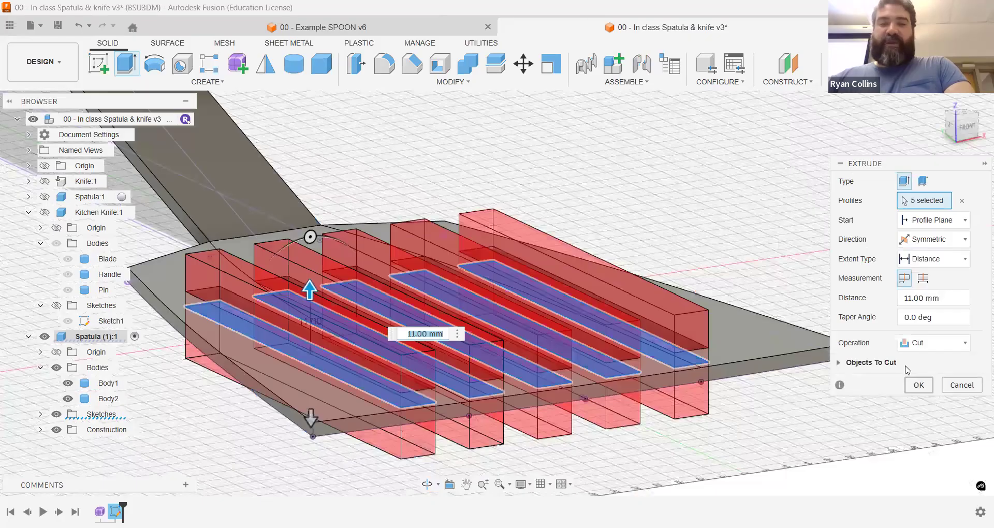
mouse_move(888, 366)
shift+middle_down()
mouse_move(864, 375)
mouse_move(871, 368)
shift+middle_up()
scroll(888, 348, down, 4)
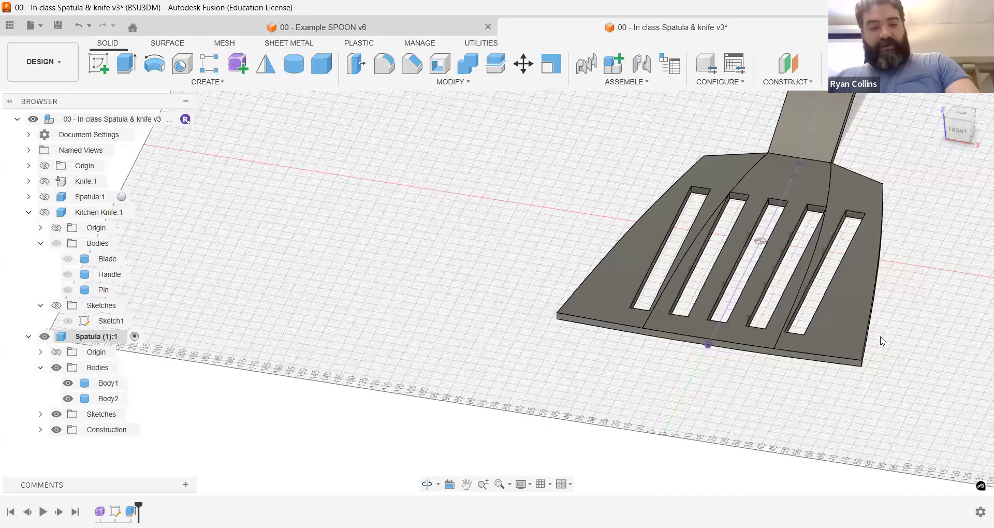
Step: Apply the silver metal appearance to the spatula's blade and the reddish-brown wood appearance to its grip
middle_click(882, 341)
middle_click(882, 341)
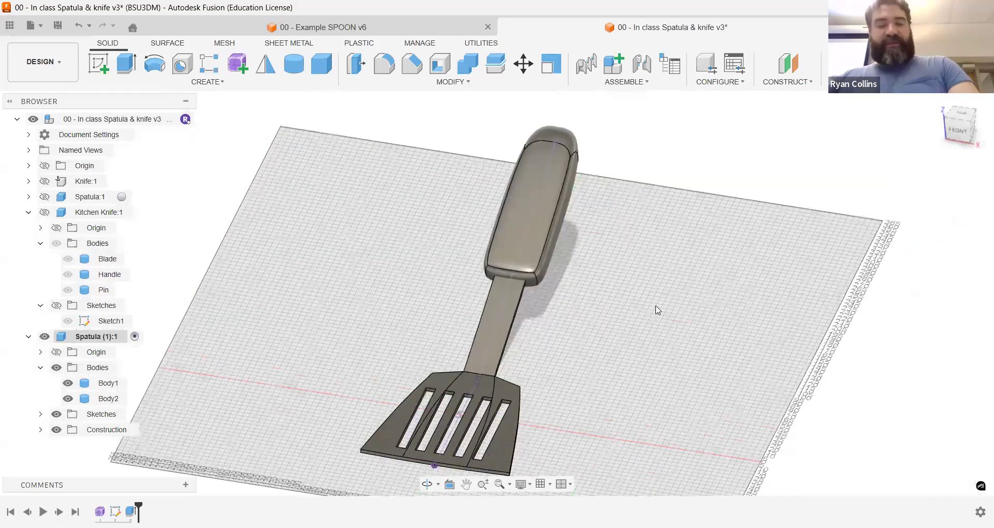
shift+middle_drag(615, 302, 614, 311)
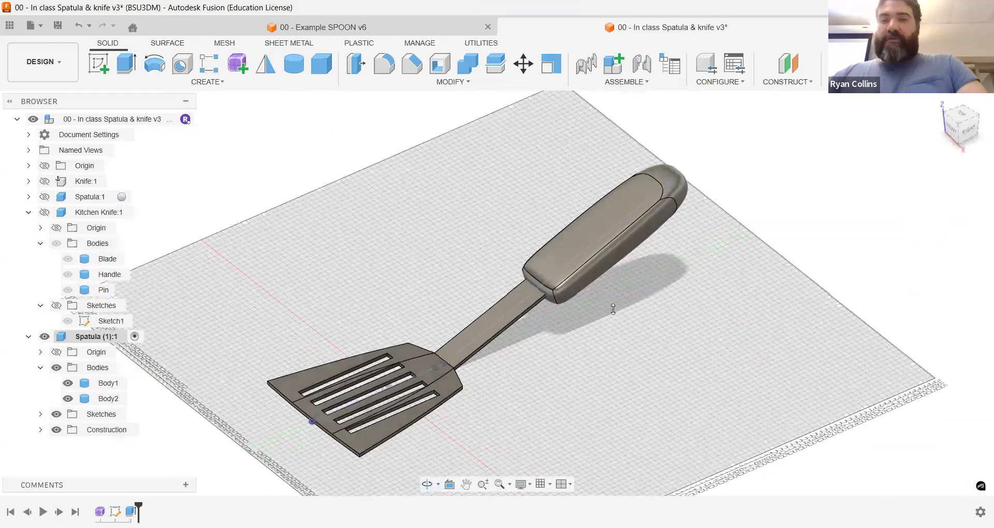
key(a)
drag(642, 126, 585, 234)
drag(679, 126, 485, 324)
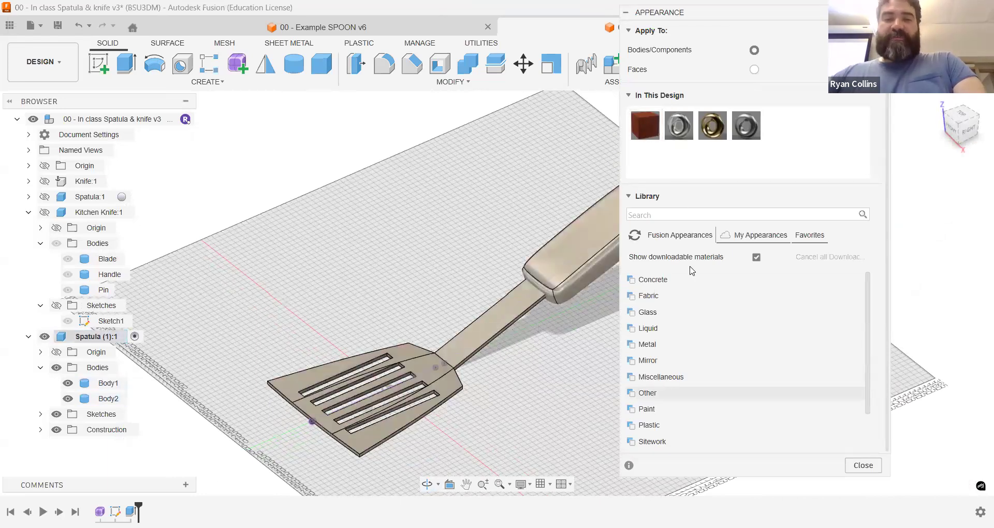
drag(645, 127, 602, 216)
middle_drag(682, 340, 705, 316)
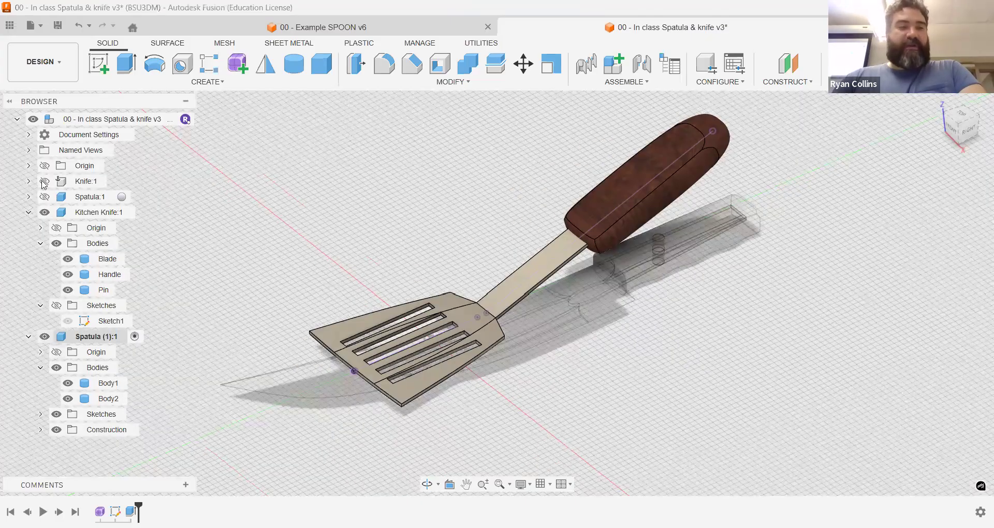
Step: Activate the top-level assembly and move the Spatula (1) component sideways so it sits clear of the kitchen knife
click(185, 120)
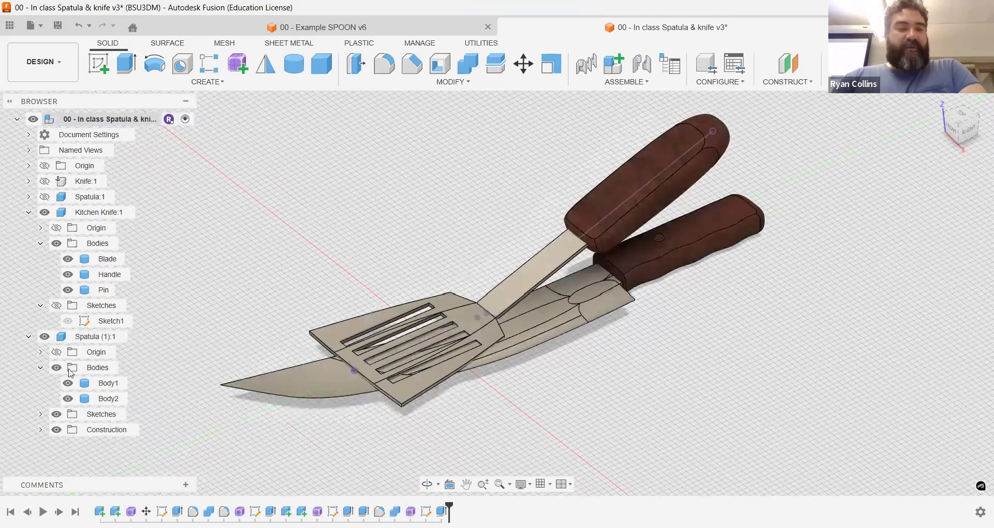
click(82, 337)
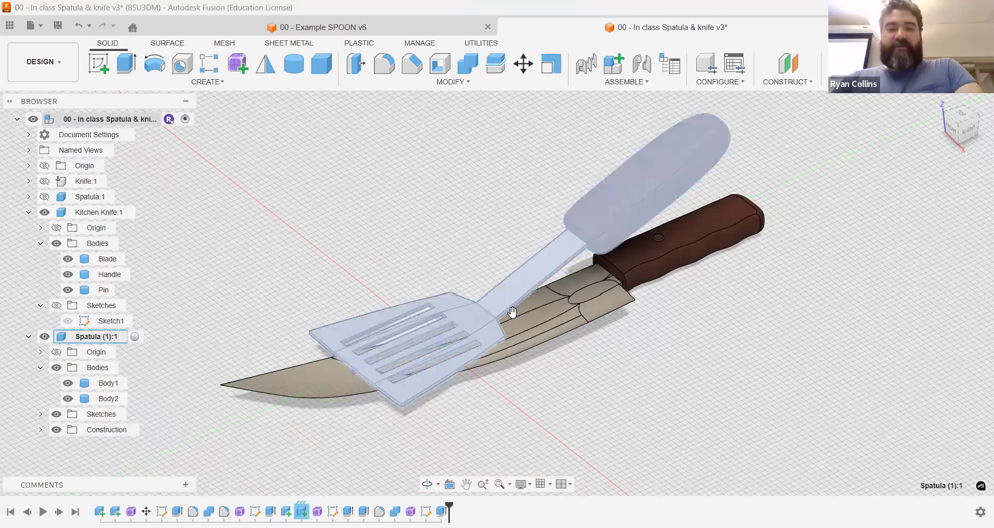
key(m)
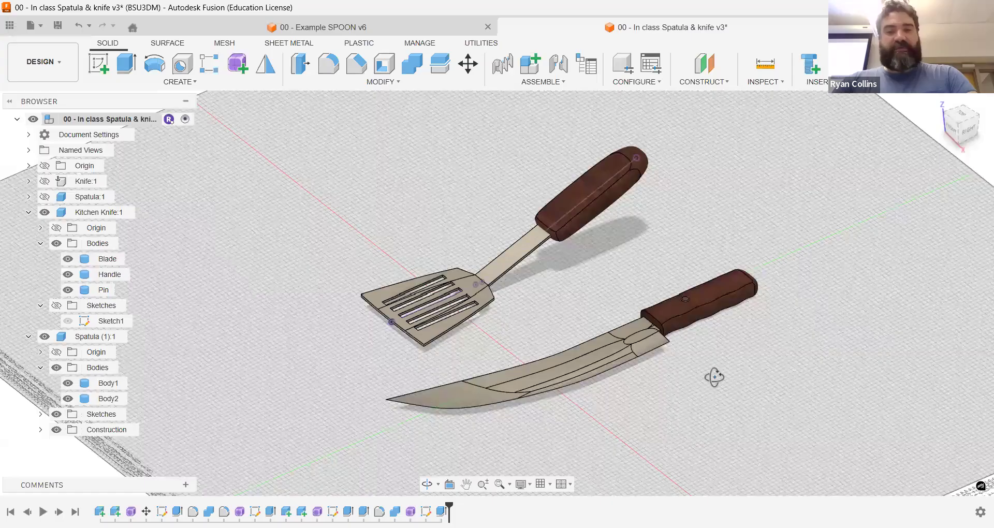
shift+middle_drag(714, 376, 690, 366)
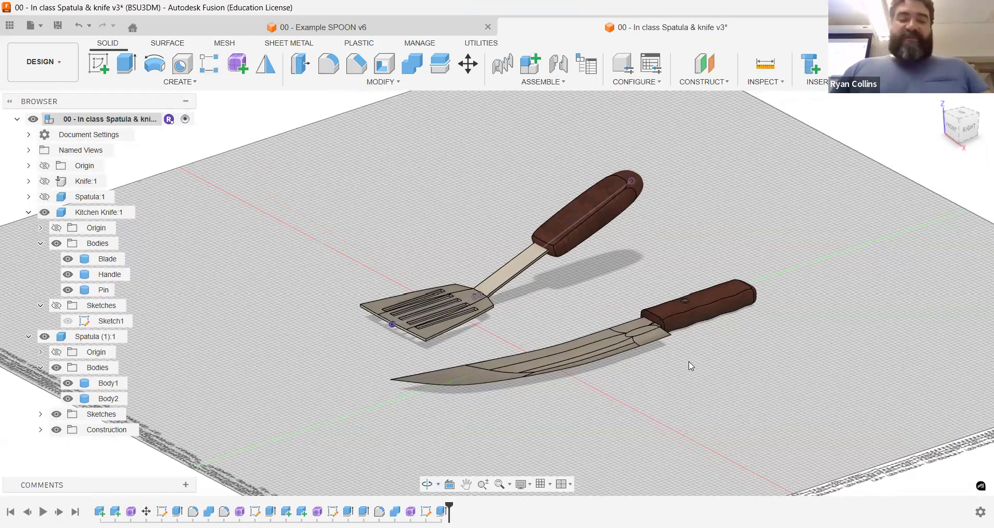
Step: Save the design with the version description "spatula" and capture the moved spatula's position
key(ctrl+s)
text(spatula)
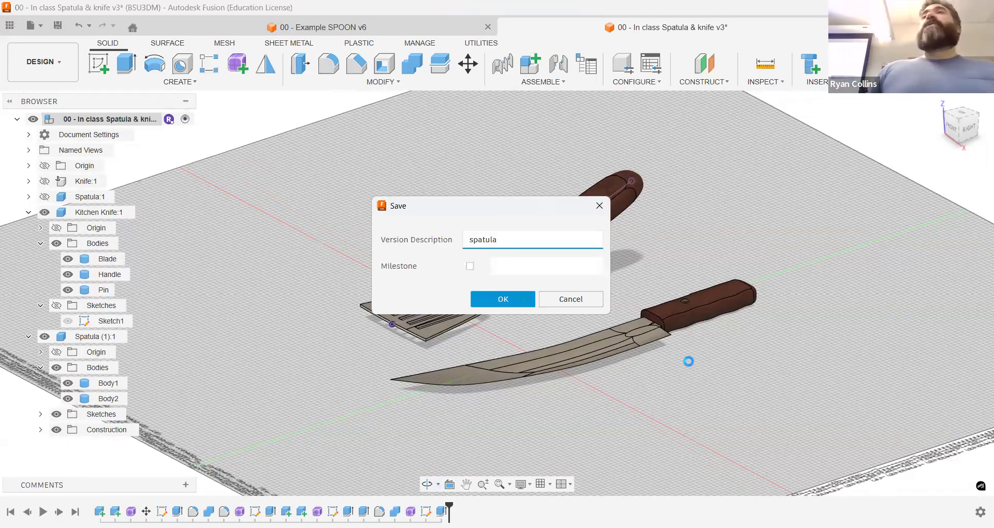
key(Return)
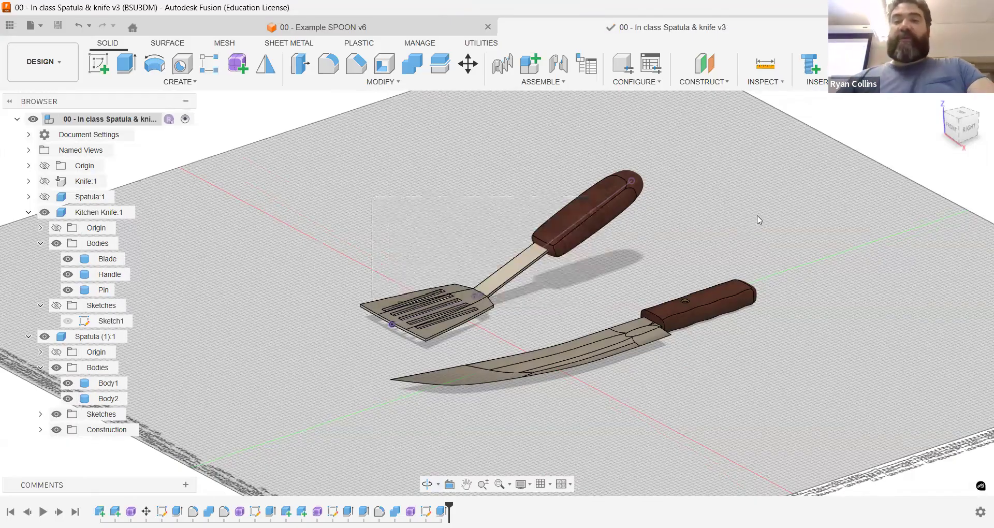
click(924, 100)
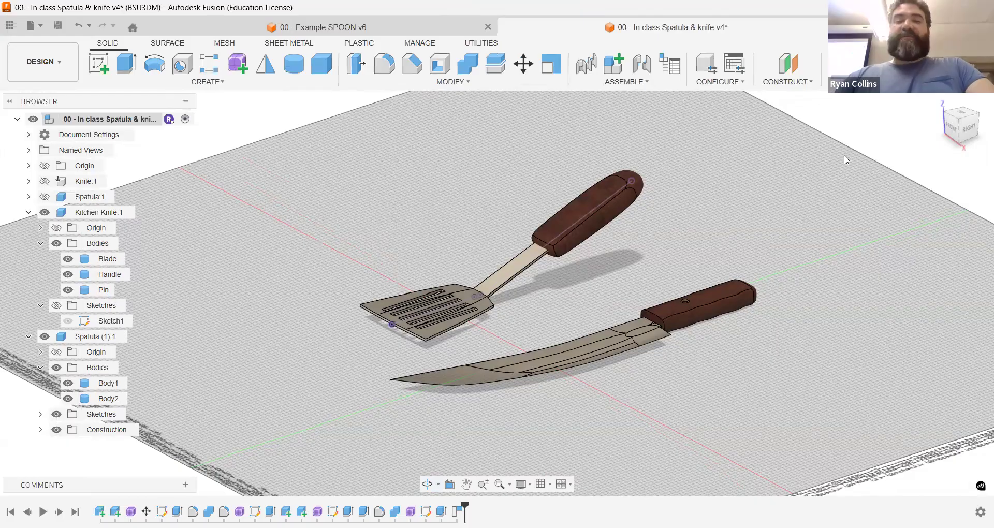